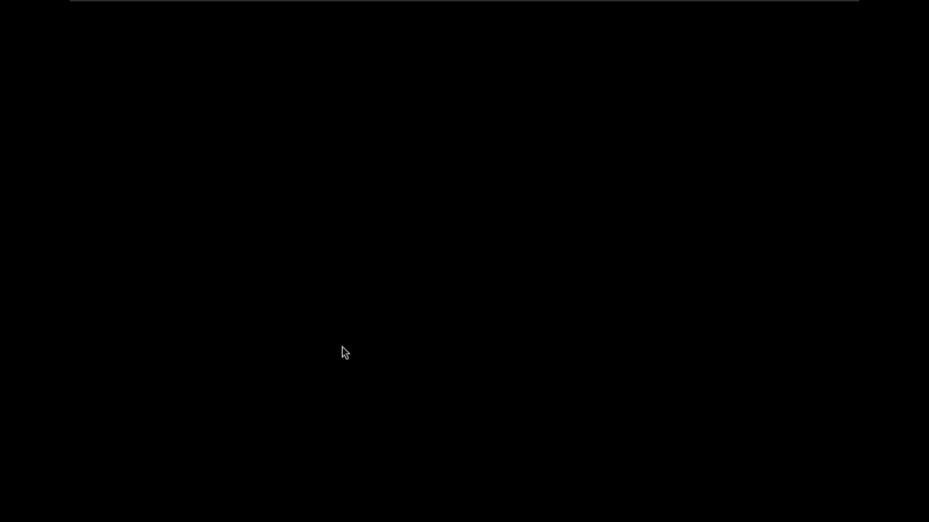
Switch the installer to English and choose Full Disk install on the VMware Virtual NVMe Disk
scroll(427, 260, "down", 10)
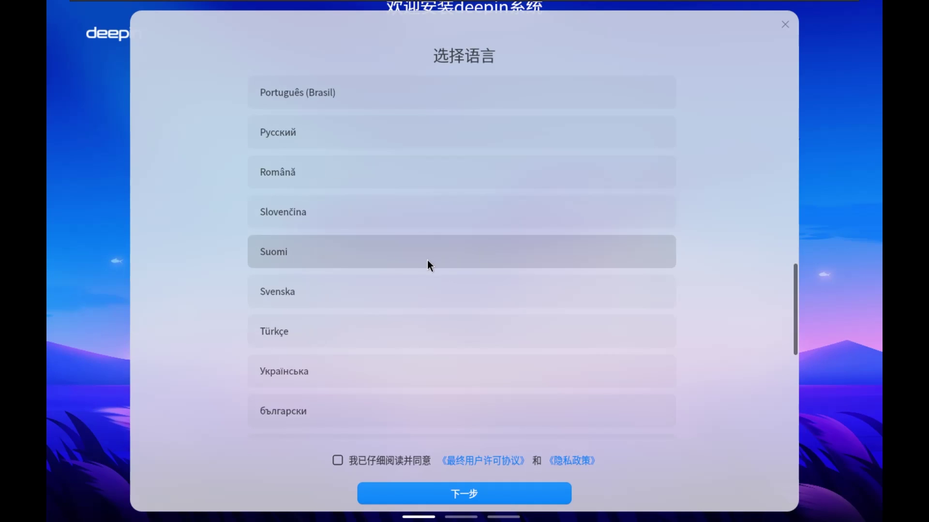
scroll(434, 262, "up", 10)
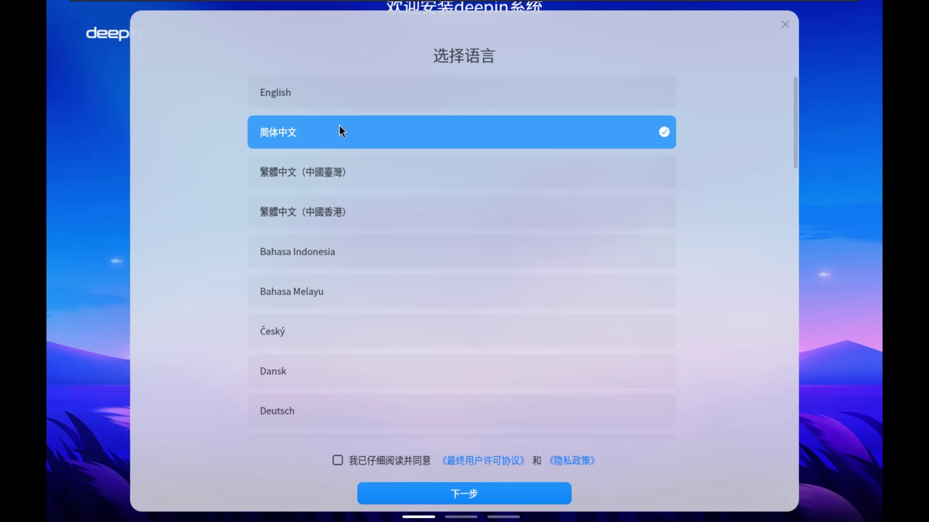
left_click(329, 93)
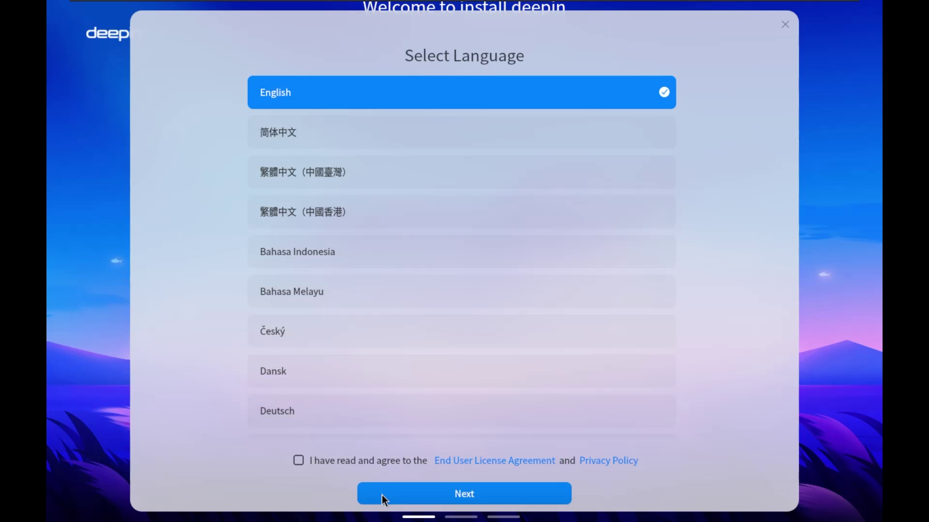
left_click(444, 488)
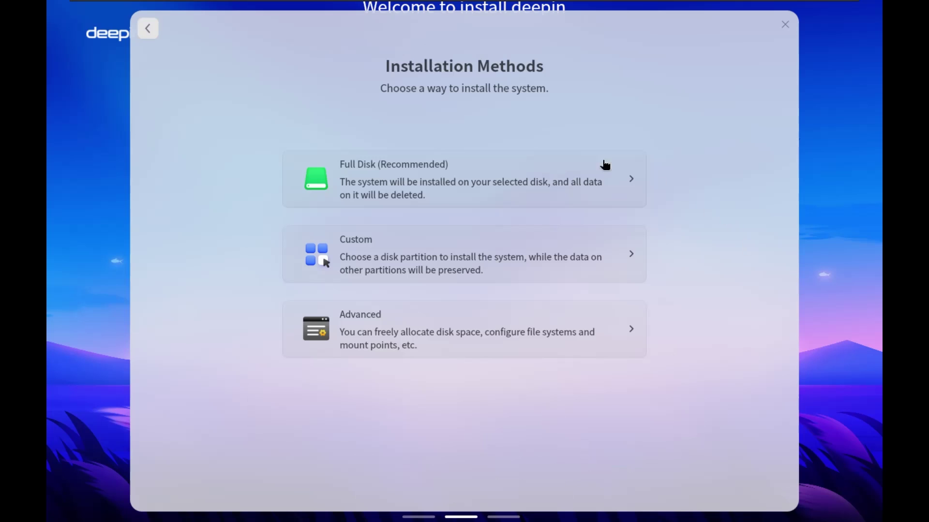
left_click(479, 178)
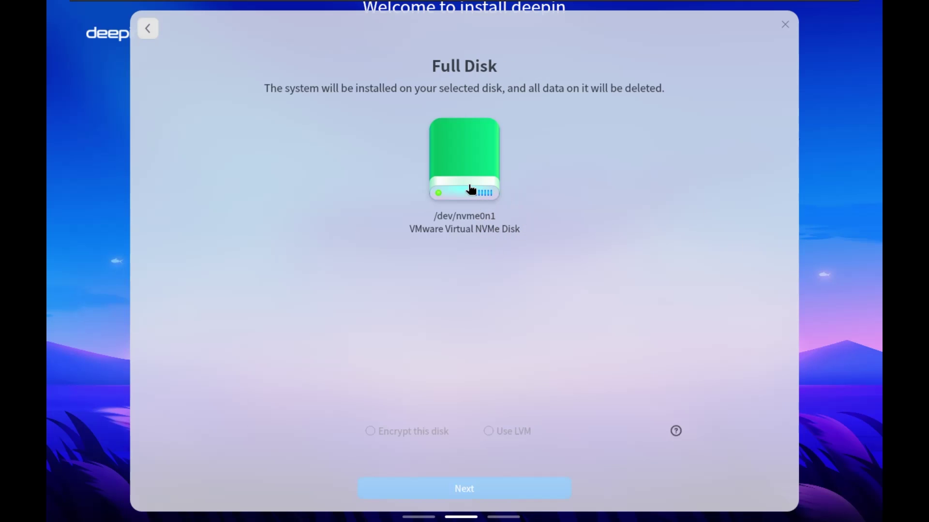
left_click(470, 189)
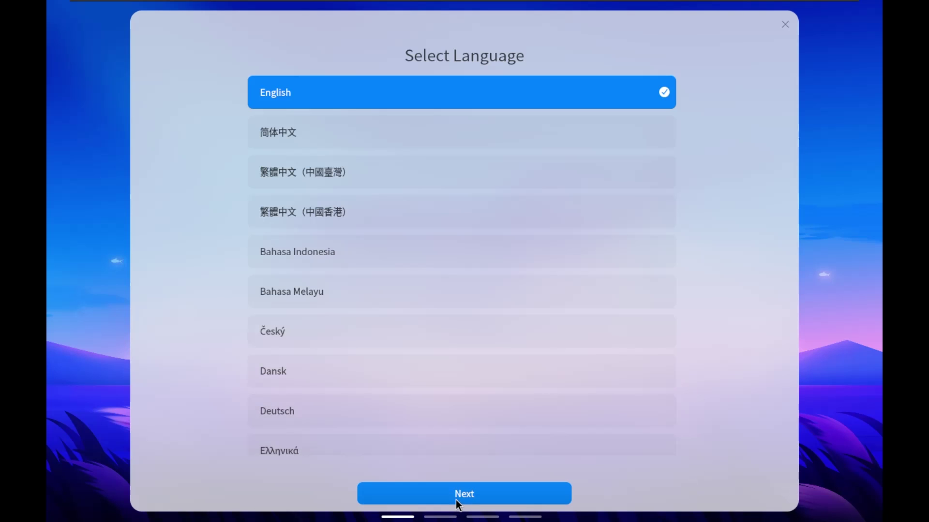
Confirm English as the language and keep the English (US) keyboard layout
left_click(455, 500)
left_click(458, 500)
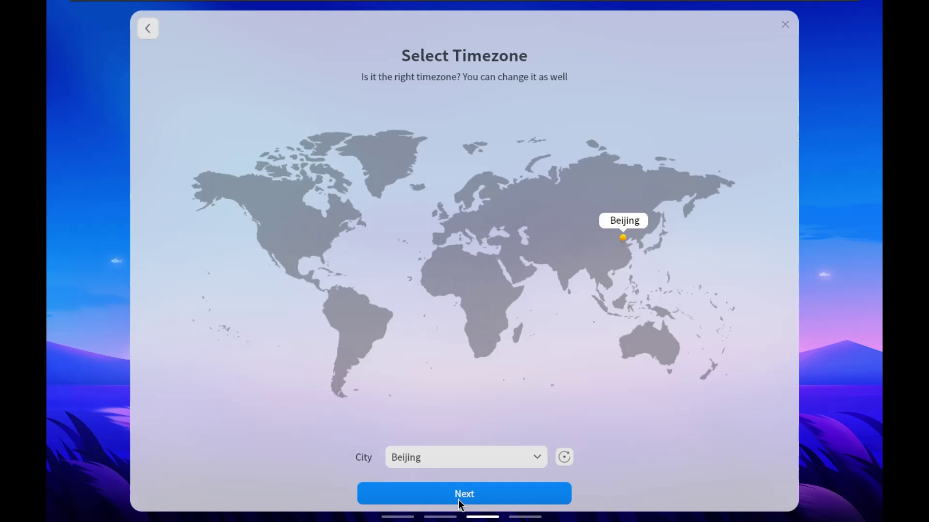
left_click(153, 31)
left_click(153, 30)
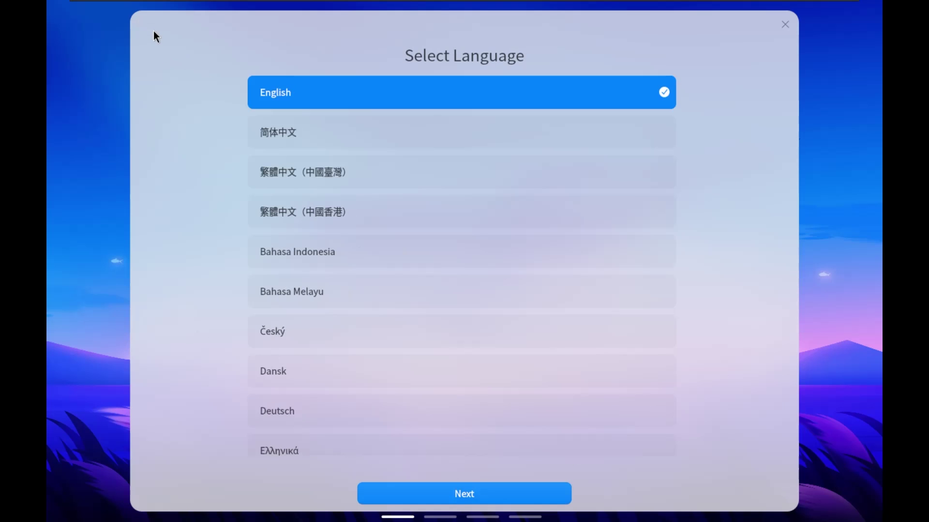
left_click(471, 500)
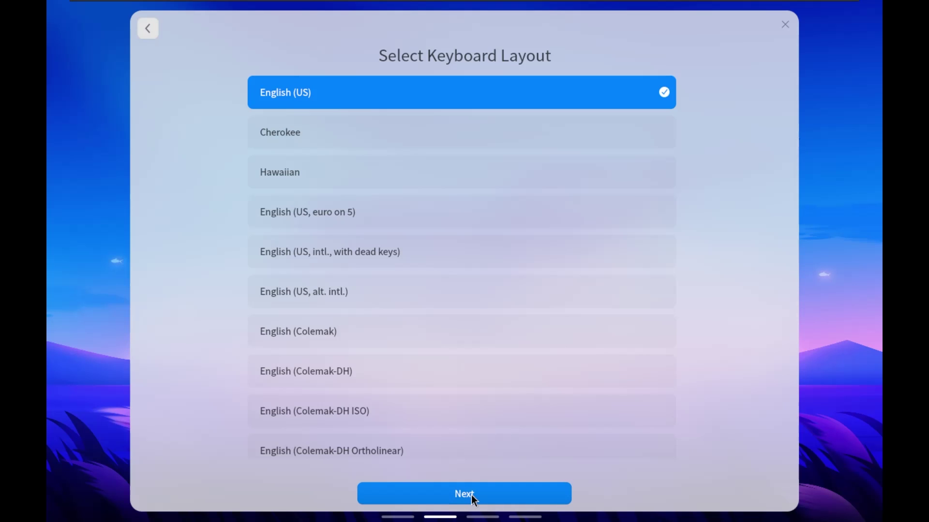
left_click(471, 495)
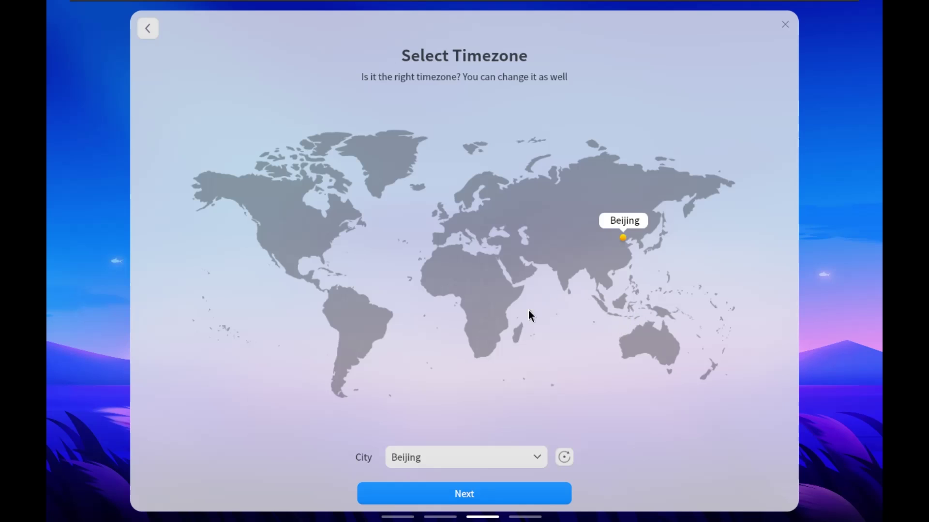
Pick Sofia as the timezone on the map and start configuring the computer
left_click(481, 235)
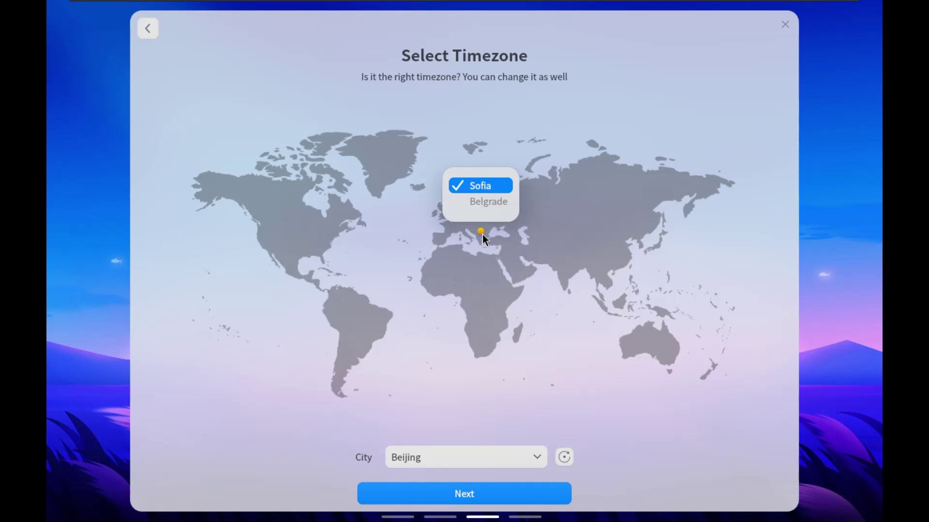
left_click(480, 187)
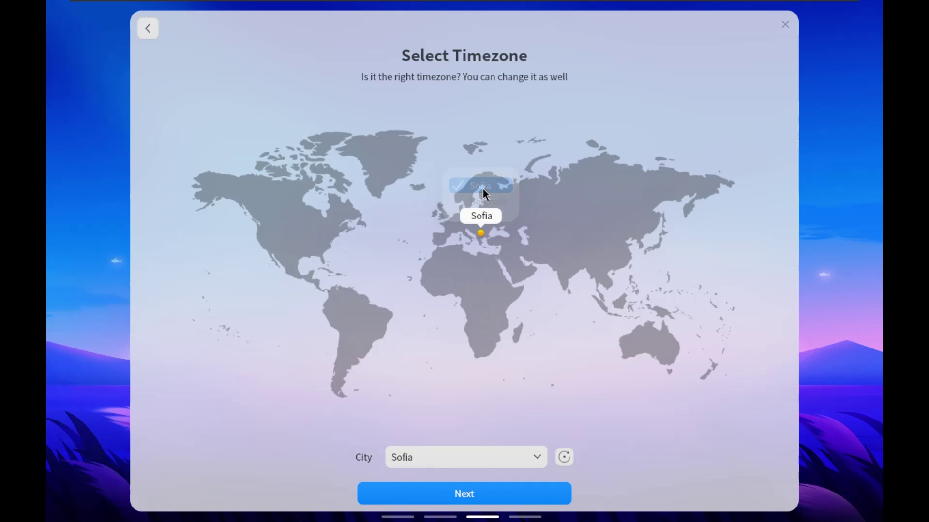
left_click(492, 494)
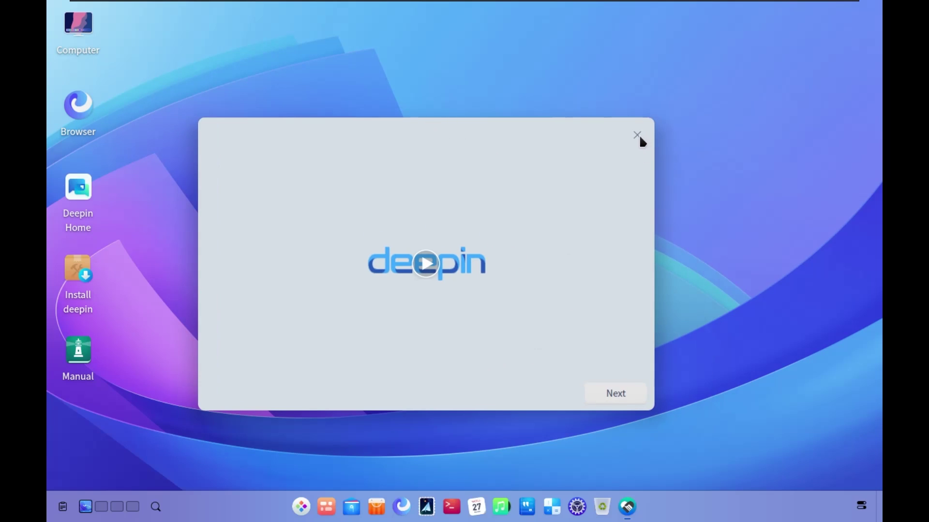
Close the welcome window and launch Install deepin from the desktop in English
left_click(637, 135)
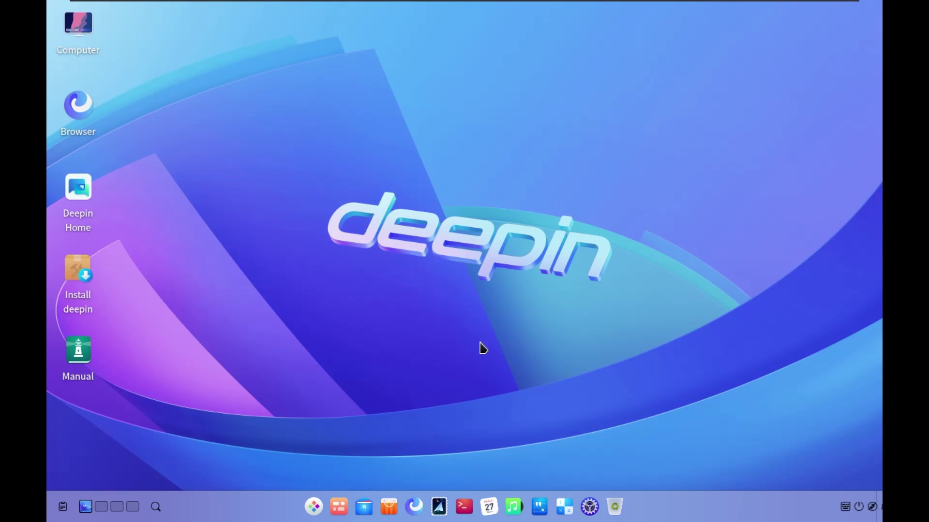
left_click(85, 272)
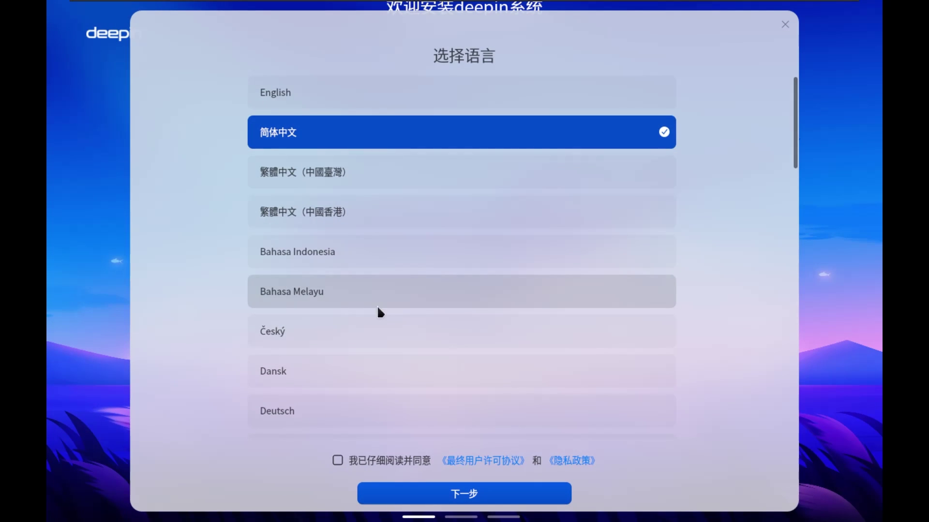
left_click(377, 97)
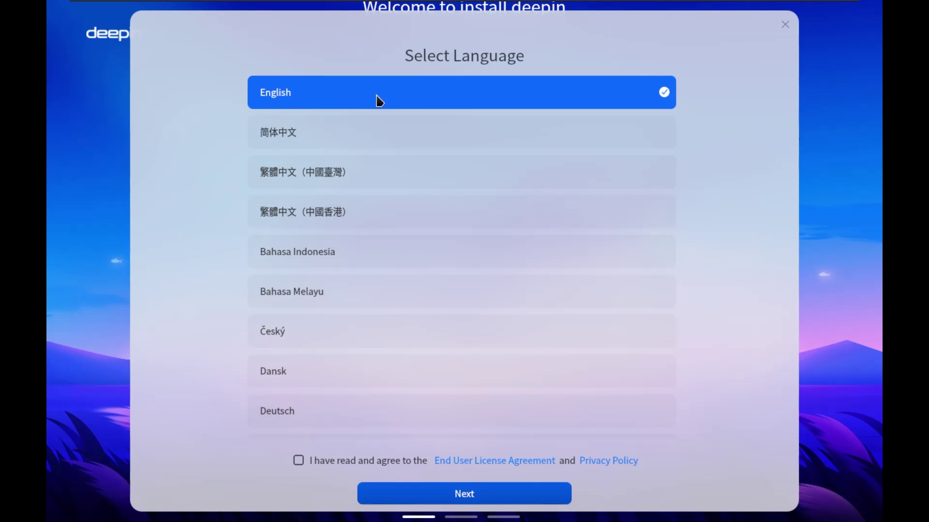
left_click(435, 492)
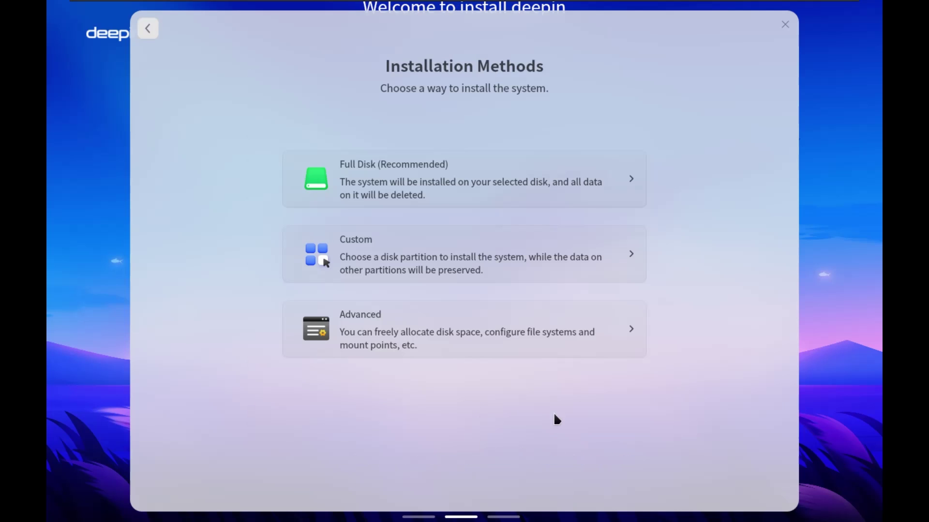
In custom partitioning, format the free 70 GiB space and allocate 31 GiB system space
left_click(435, 252)
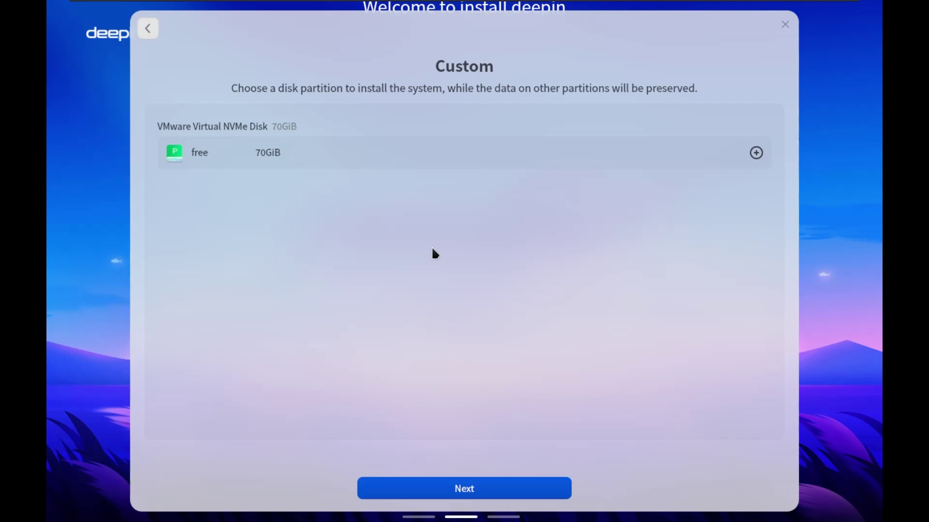
left_click(756, 153)
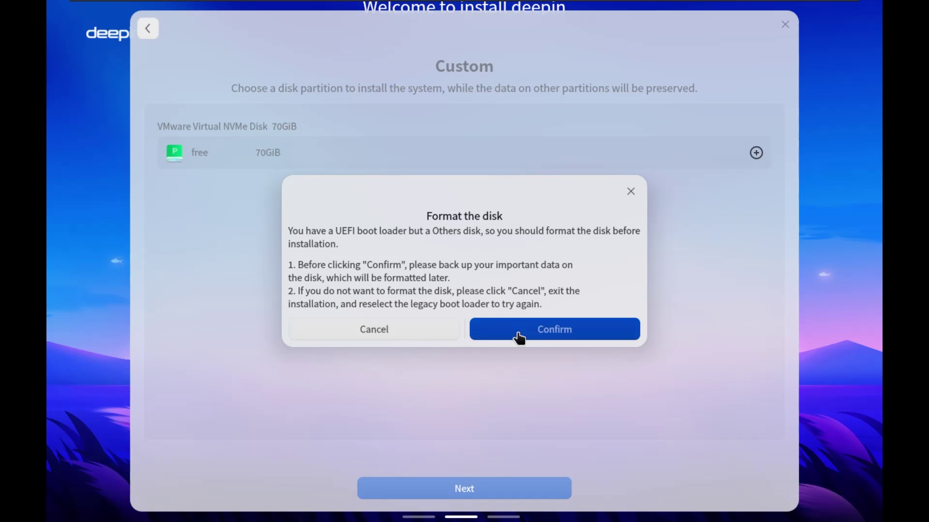
left_click(518, 334)
left_click(756, 154)
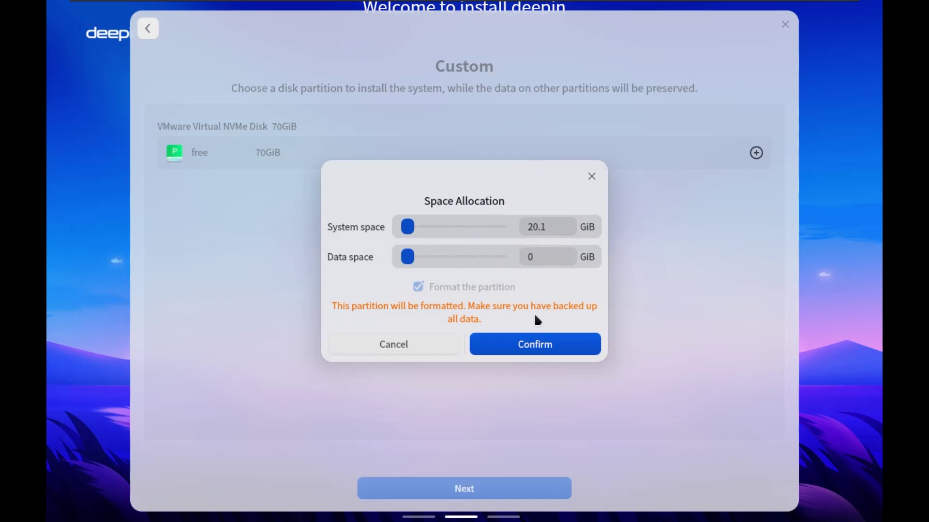
left_click_drag(417, 258, 441, 264)
left_click(525, 348)
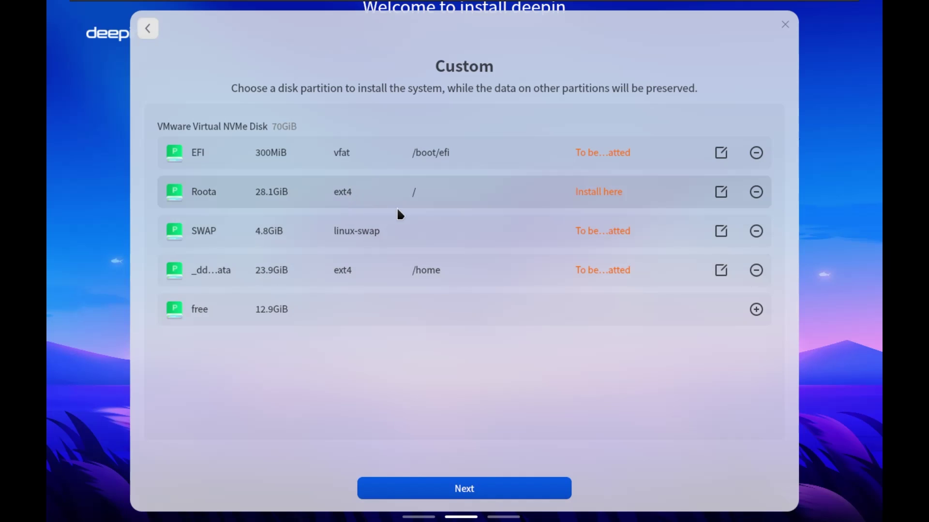
Inspect the SWAP and /home partition settings, leaving them unchanged with ext4
left_click(721, 230)
left_click(427, 344)
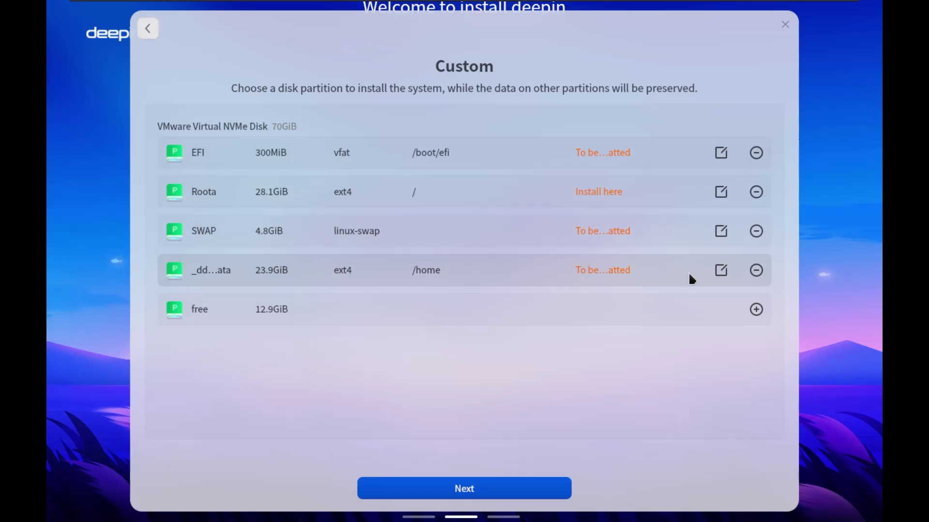
left_click(721, 270)
left_click(440, 228)
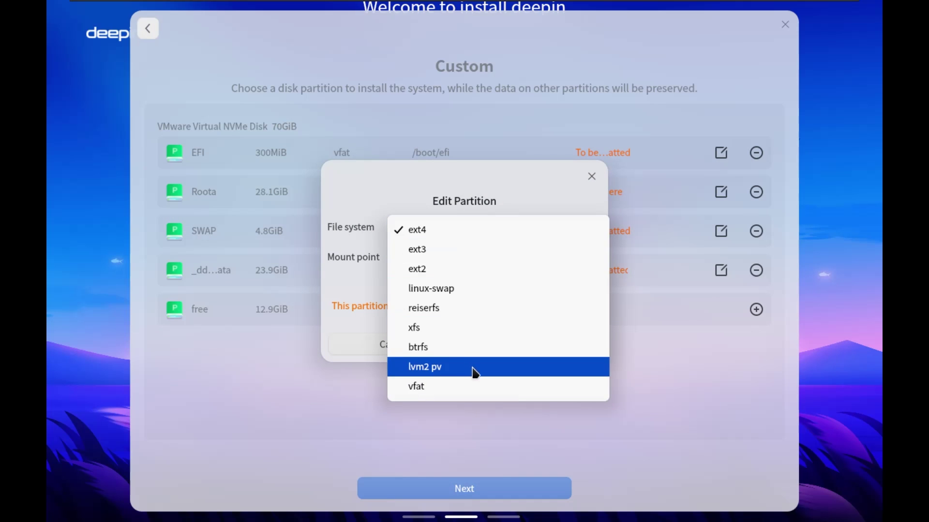
left_click(370, 266)
key("Escape")
Return to advanced partitioning and agree to format the free disk space
left_click(149, 30)
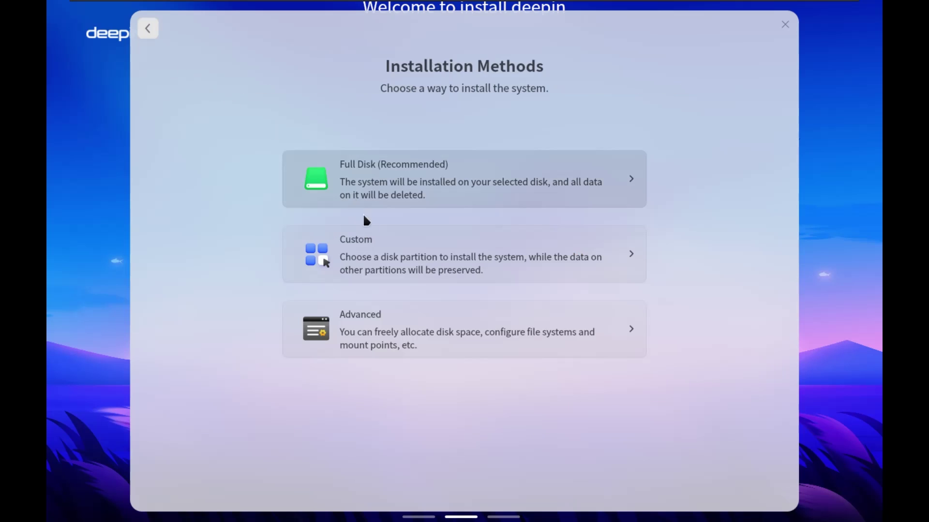
left_click(394, 333)
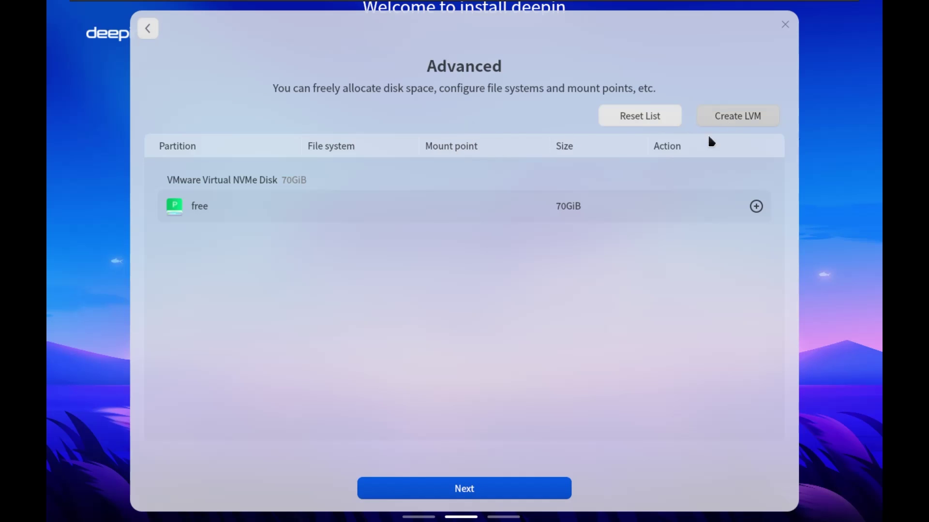
left_click(755, 206)
left_click(503, 336)
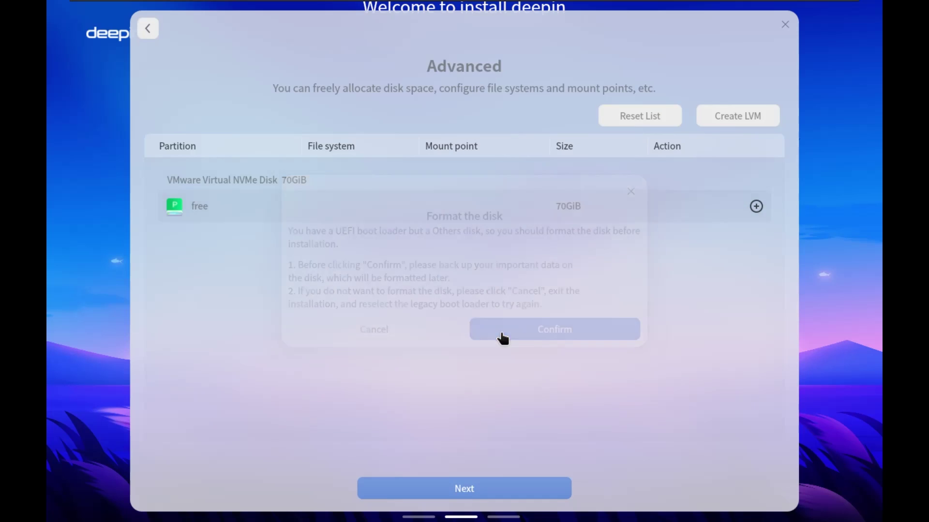
Review the Create partition options, keeping location Start and ext4, then close the dialog
left_click(755, 206)
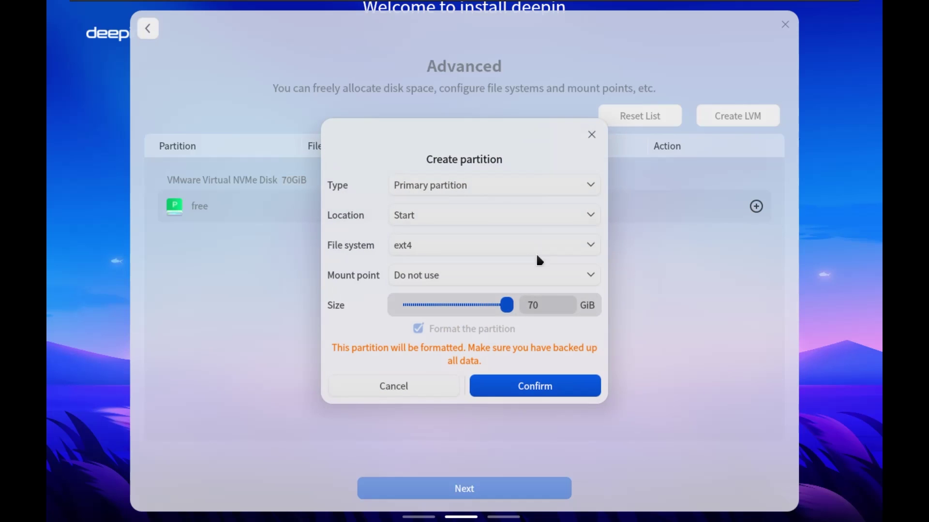
left_click(472, 213)
left_click(475, 187)
left_click(476, 188)
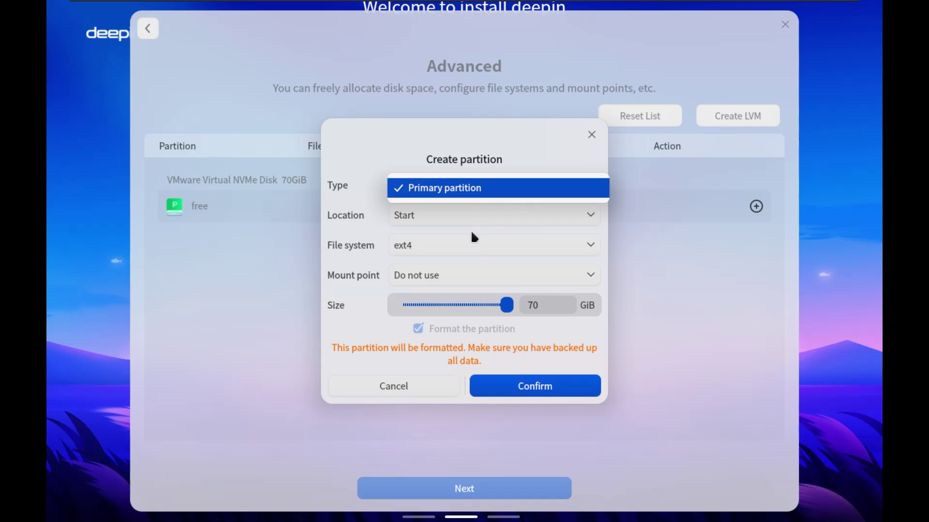
left_click(427, 220)
left_click(448, 251)
left_click(467, 213)
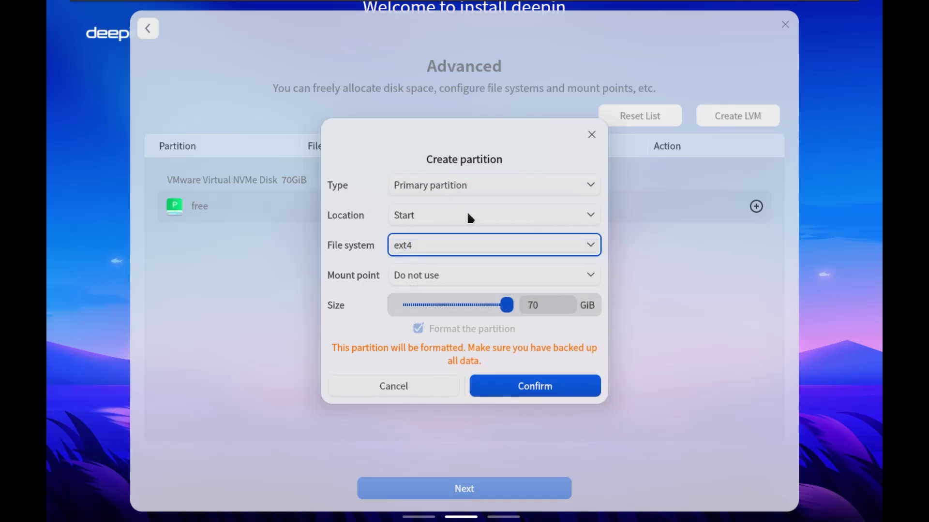
left_click(599, 125)
Go back and choose Full Disk install on the 70GiB VMware Virtual NVMe Disk
left_click(148, 30)
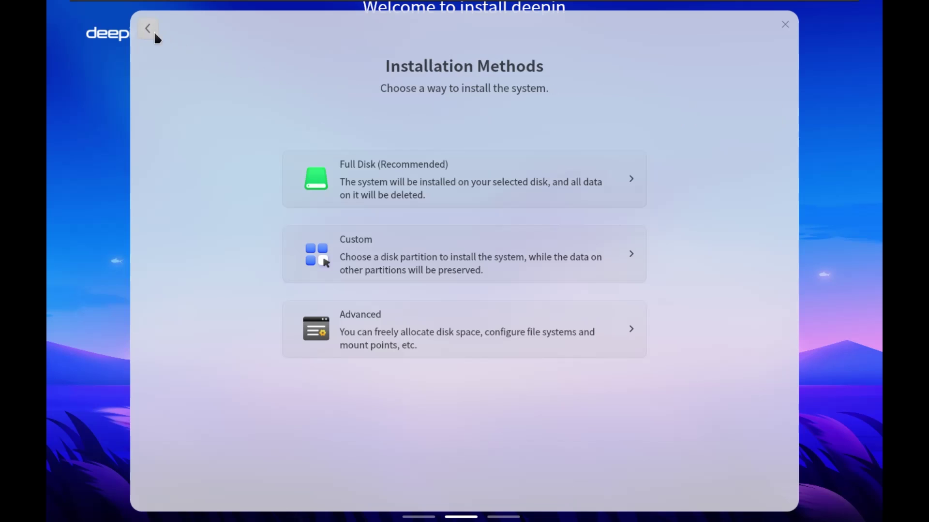
left_click(355, 180)
left_click(449, 193)
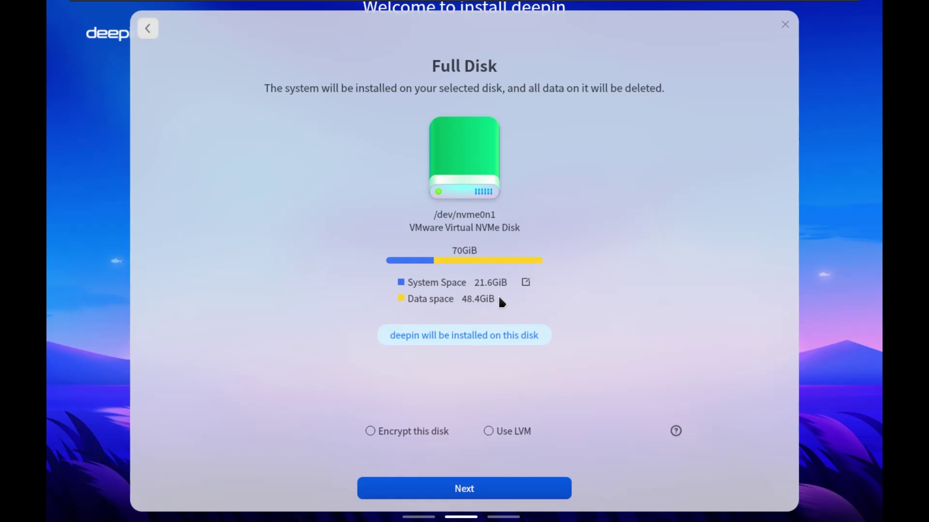
Keep the 21.6GiB system space split unchanged and continue to the Ready to Install summary
left_click(526, 283)
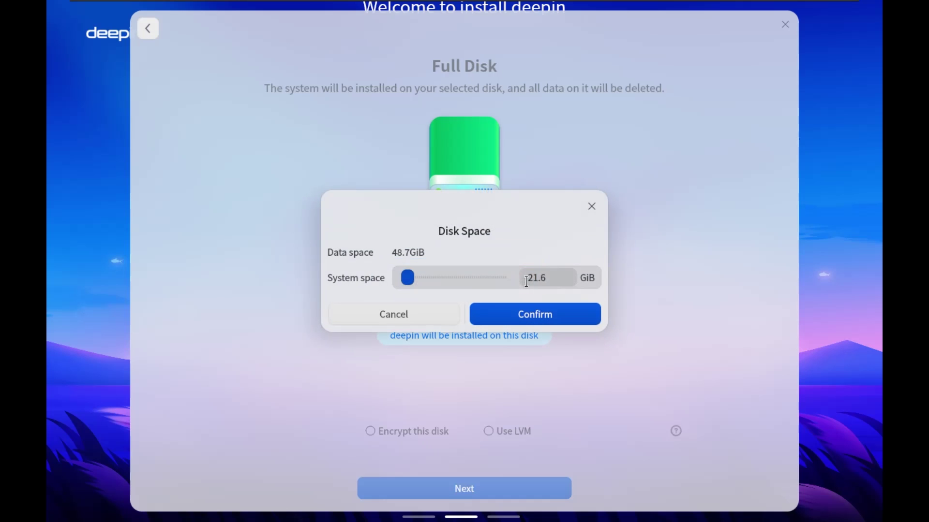
left_click(434, 315)
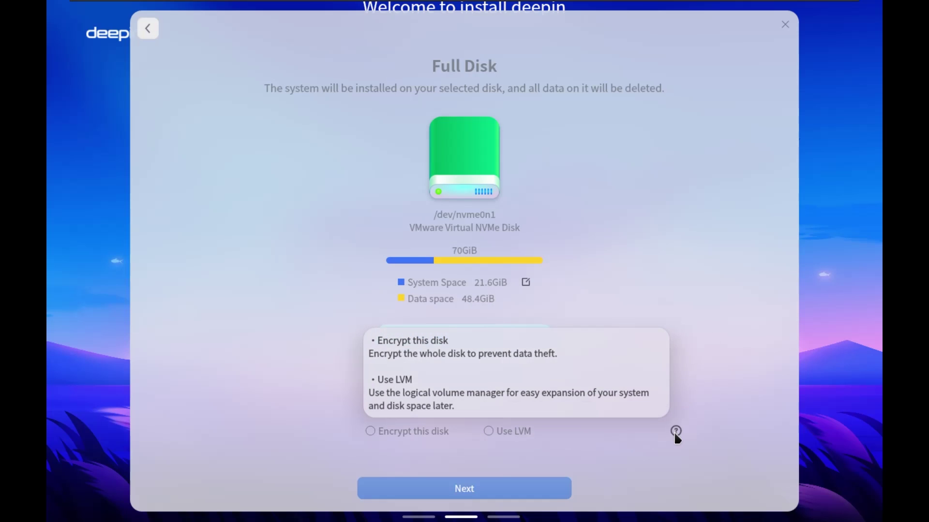
left_click(485, 496)
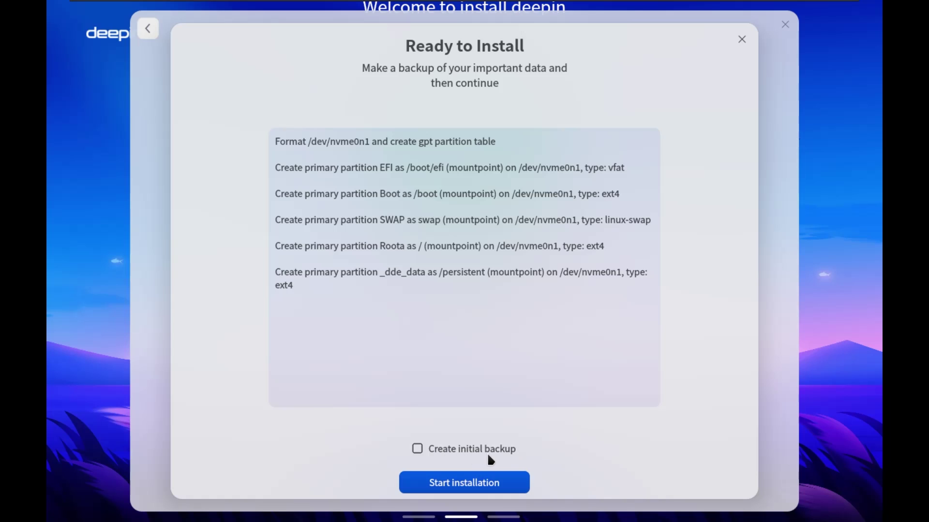
Start installing deepin from the Ready to Install dialog
left_click(480, 484)
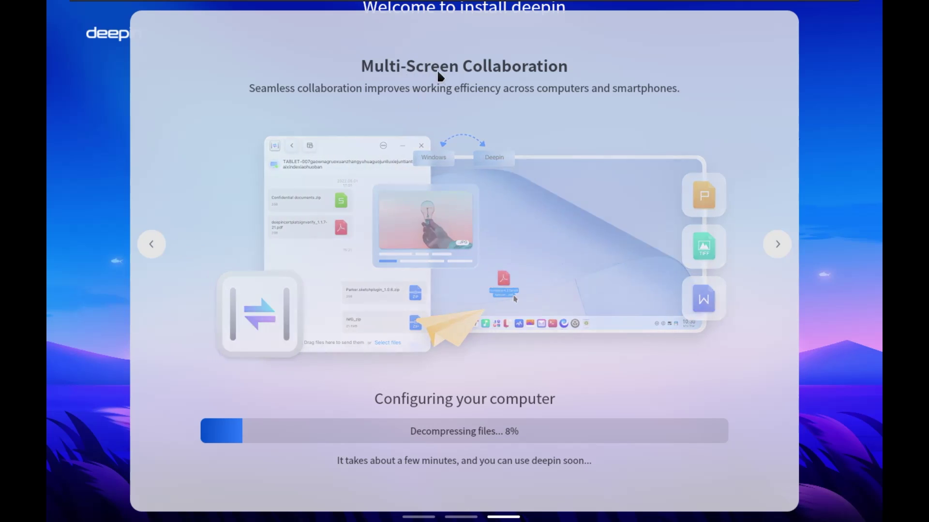
Browse the feature slides back and forth during installation, then choose Reboot Now
left_click(776, 243)
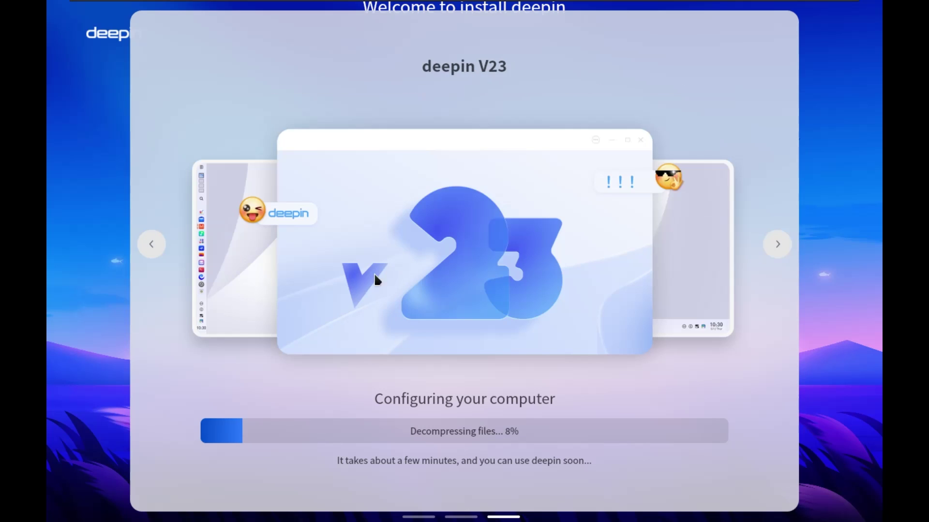
left_click(149, 250)
left_click(150, 248)
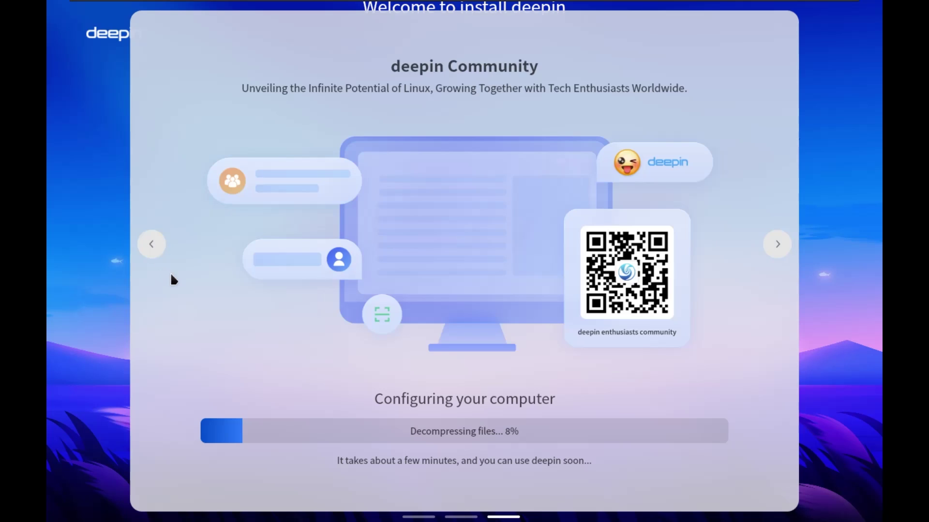
left_click(156, 244)
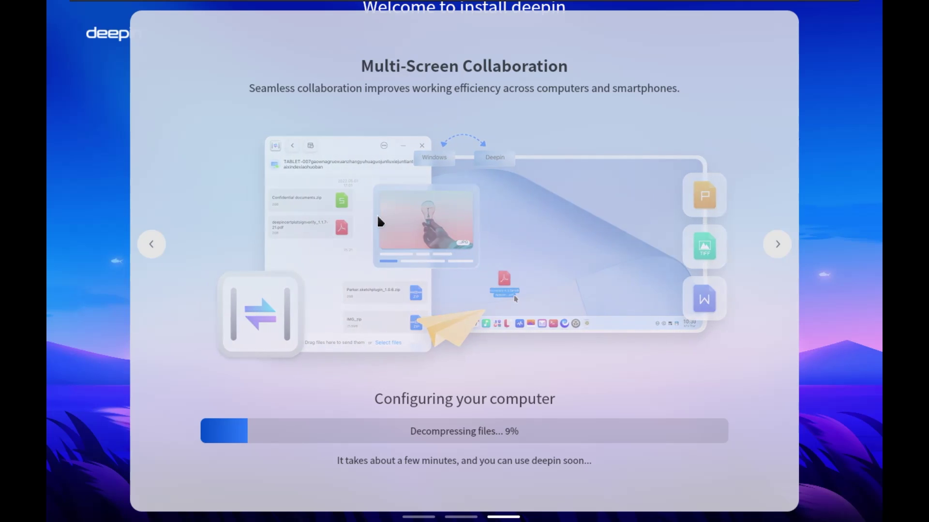
left_click(162, 250)
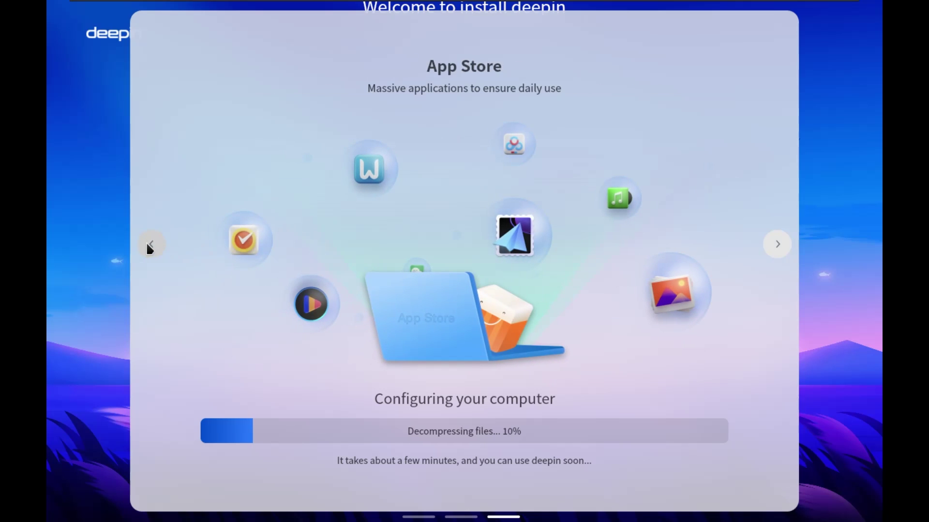
left_click(147, 244)
left_click(779, 242)
left_click(778, 239)
left_click(780, 245)
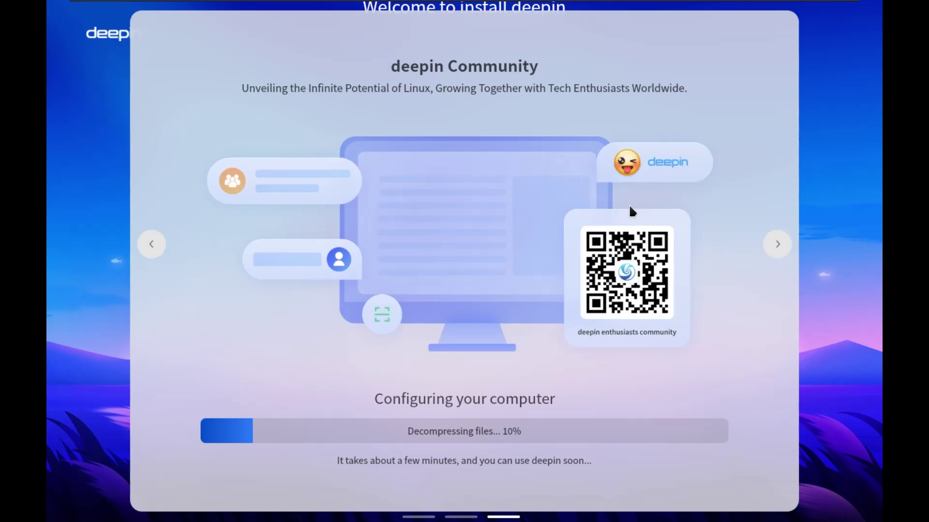
left_click(783, 255)
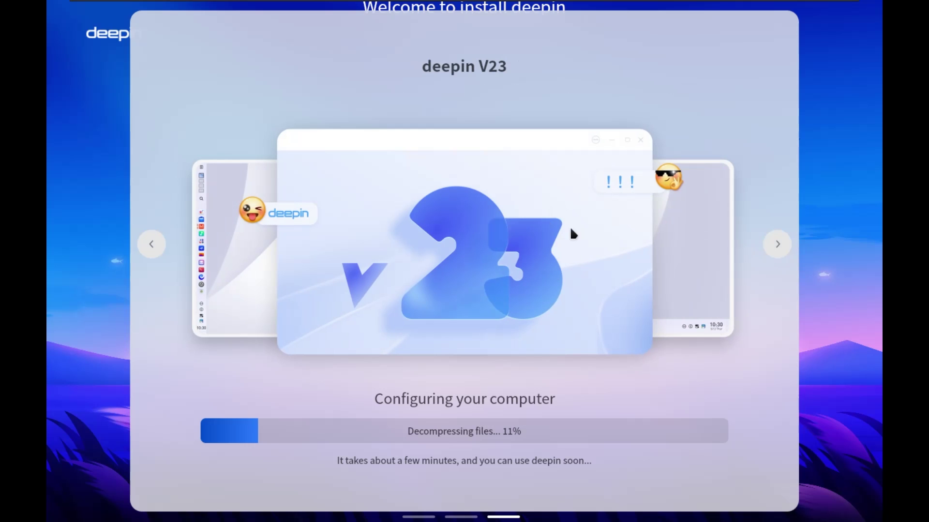
left_click(777, 248)
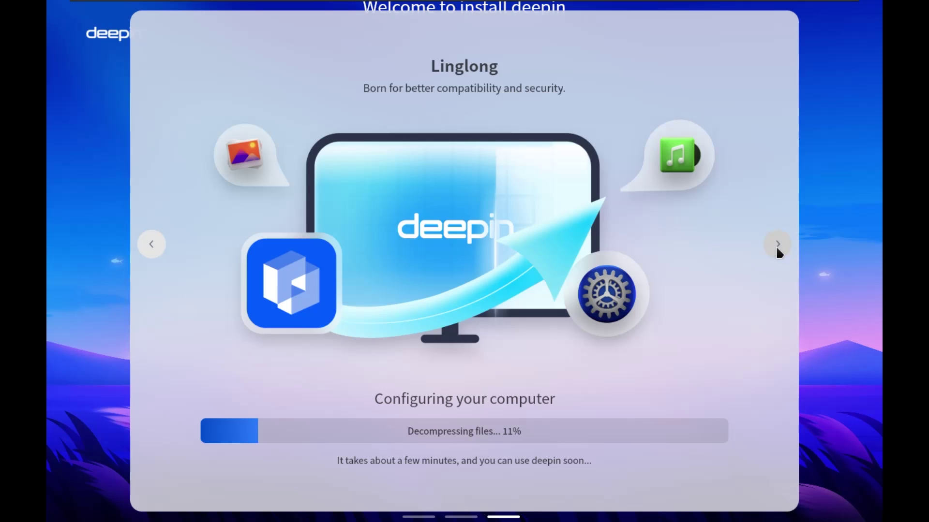
left_click(778, 247)
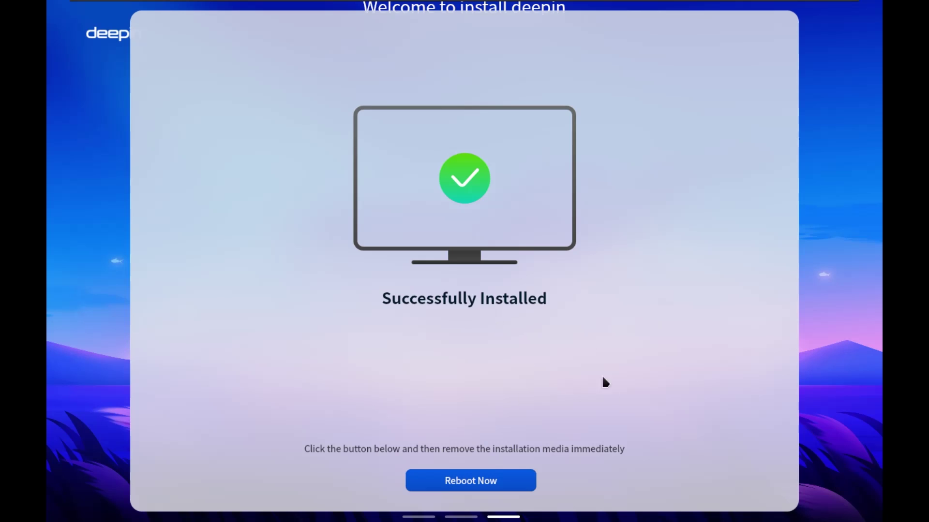
left_click(466, 490)
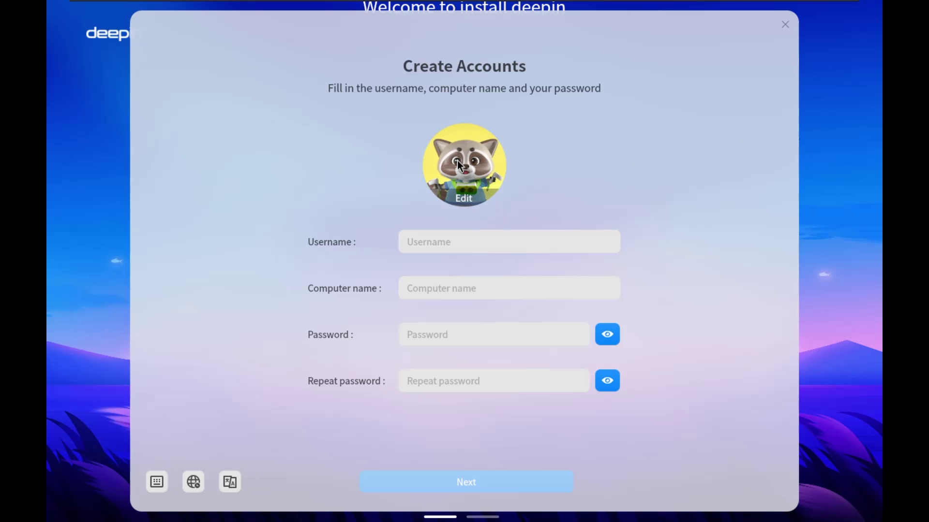
Set the account avatar to the penguin picture
left_click(465, 199)
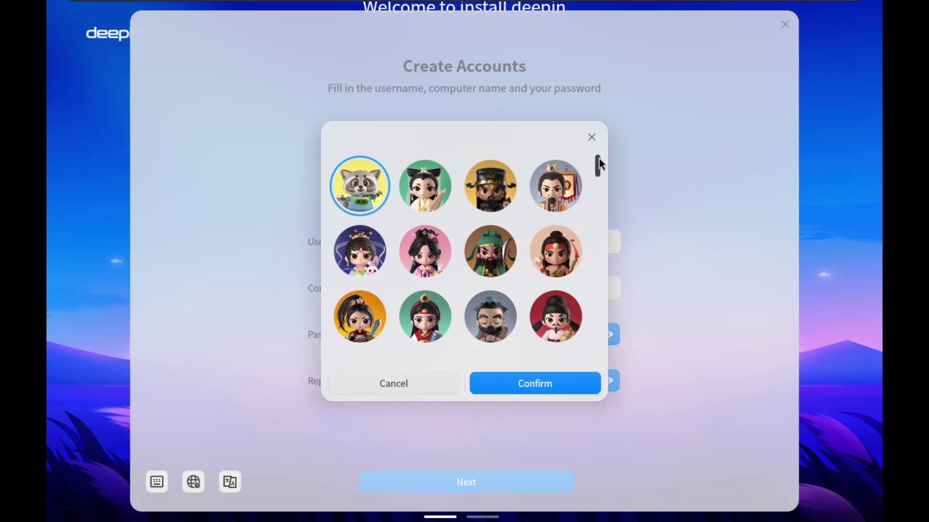
left_click_drag(600, 164, 604, 269)
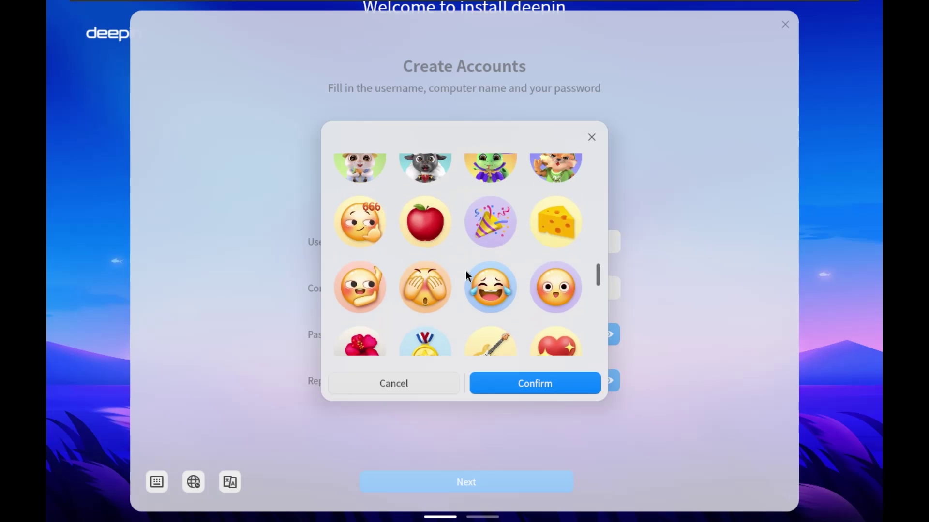
scroll(527, 180, "up", 3)
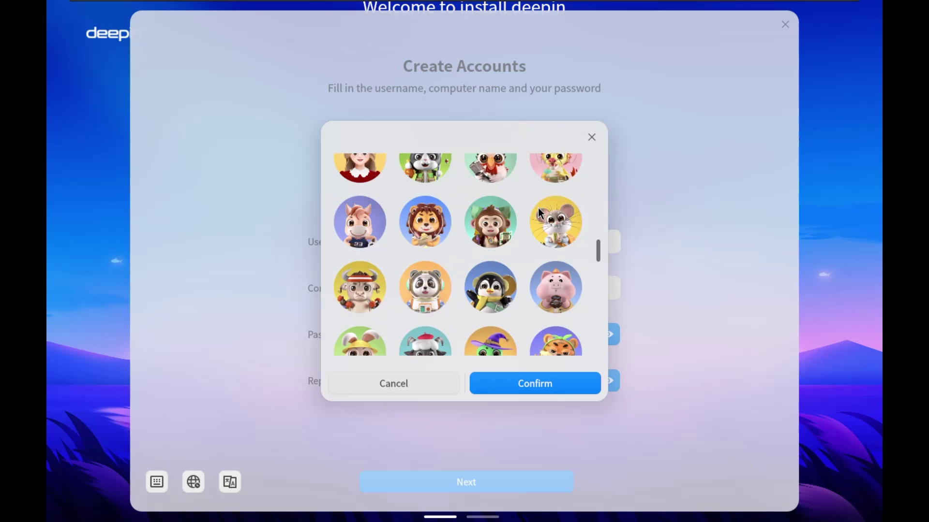
left_click(493, 249)
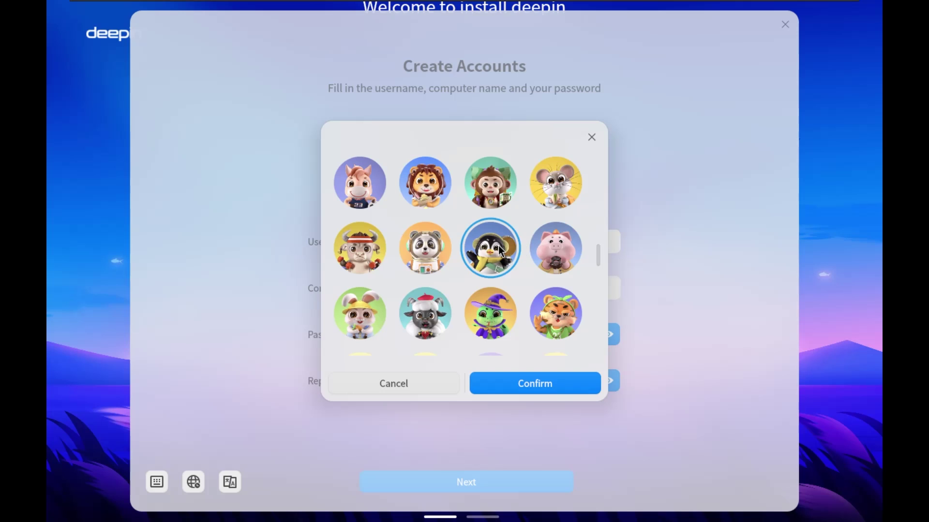
left_click(518, 378)
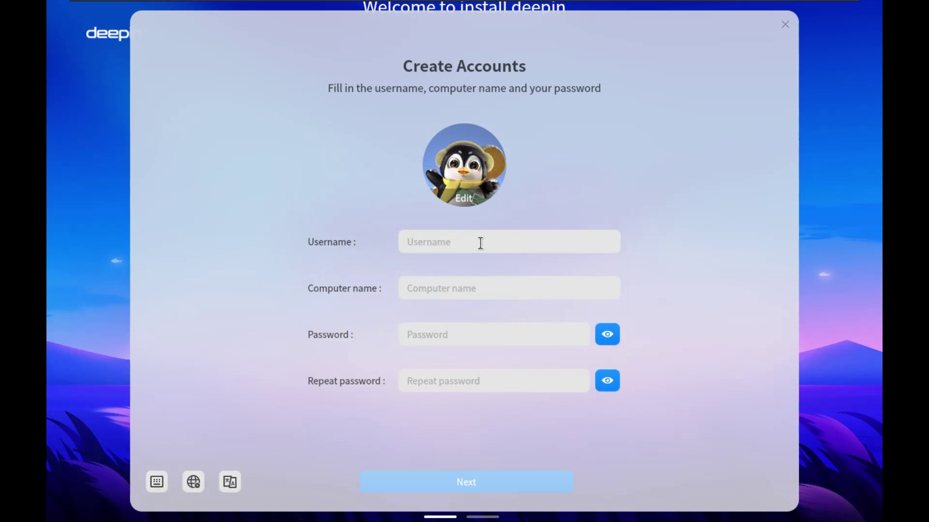
Fill in the username, the password and its repeat, then submit the account details
left_click(493, 244)
type("tim")
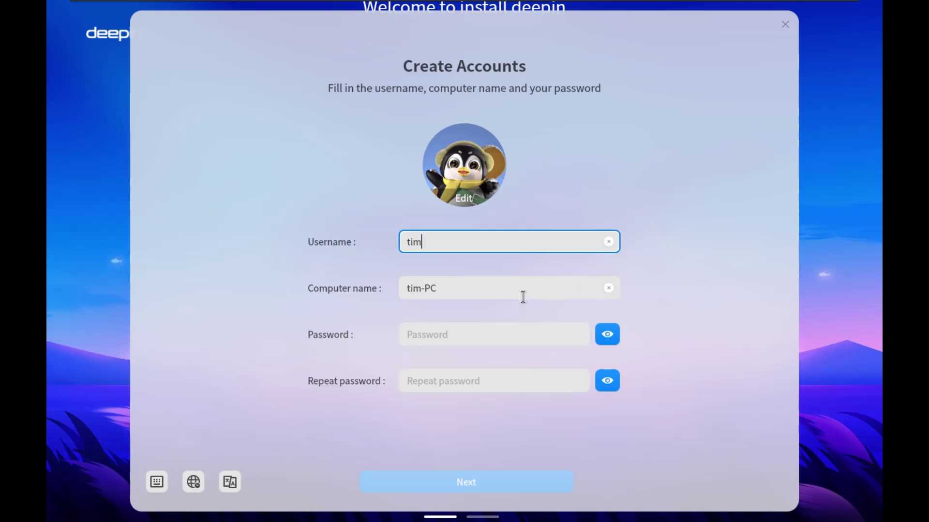
left_click(476, 290)
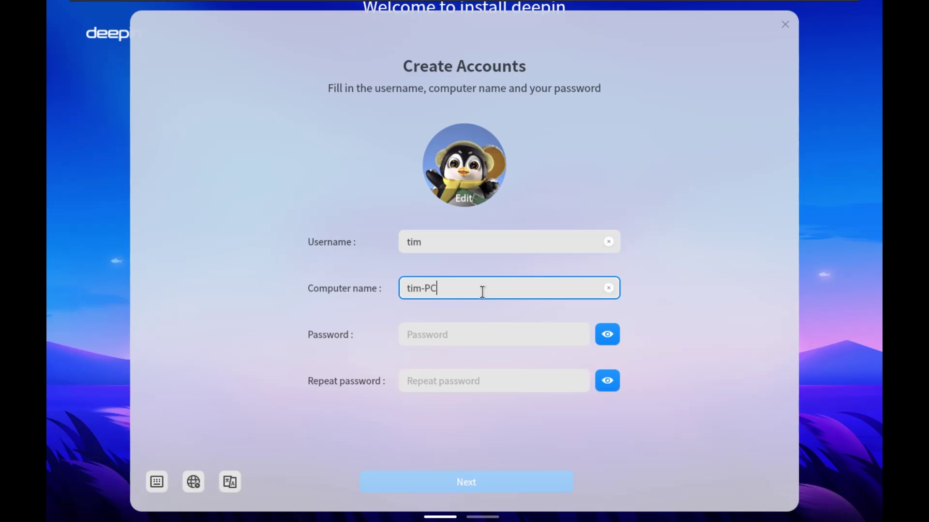
left_click(479, 335)
type("1")
left_click(486, 386)
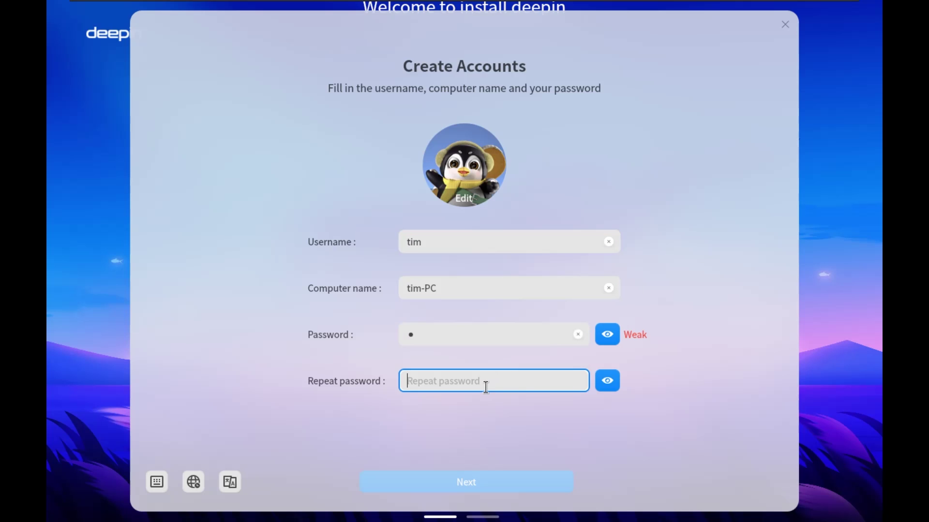
type("1")
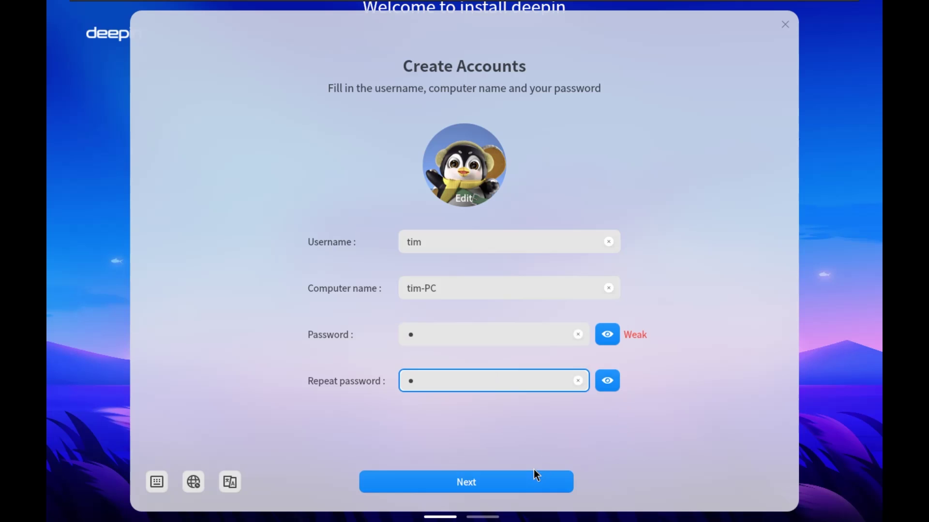
left_click(423, 489)
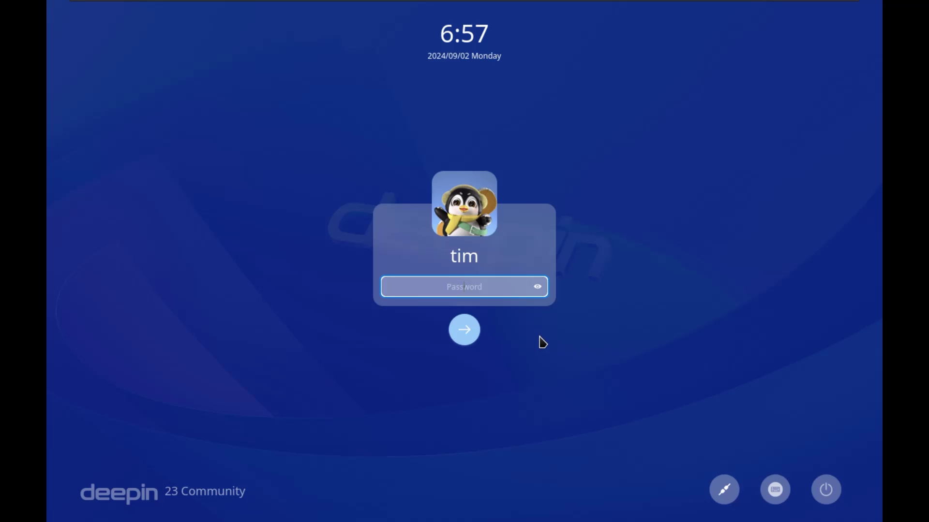
Log in with the account password, play and pause the intro video, then close the welcome window
type("1")
key("Return")
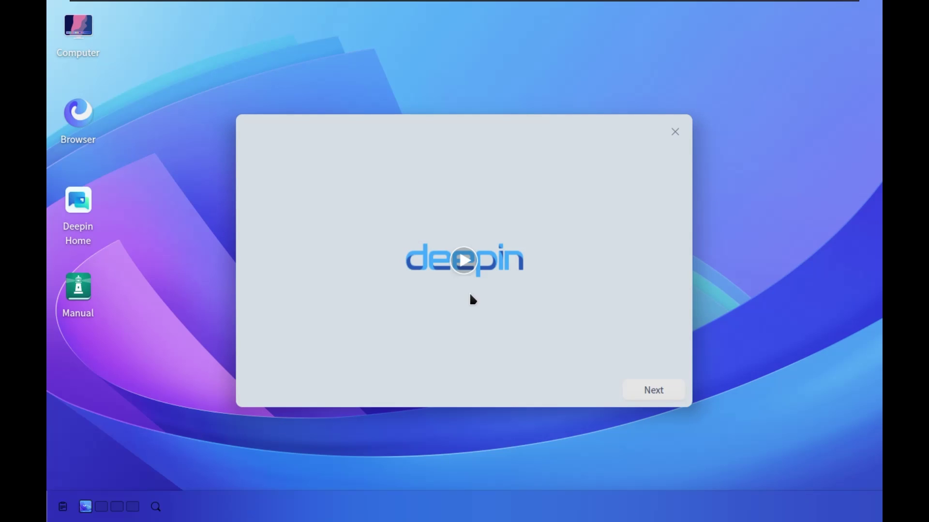
left_click(465, 262)
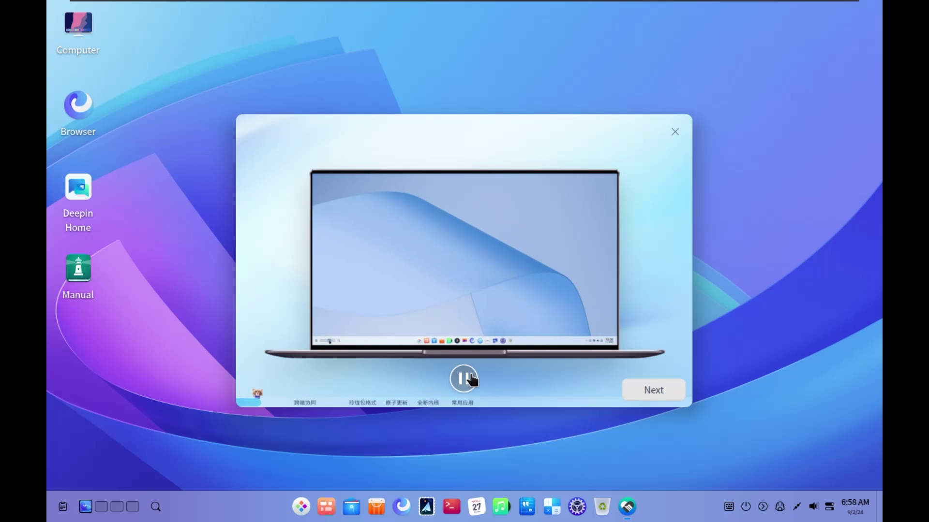
left_click(470, 377)
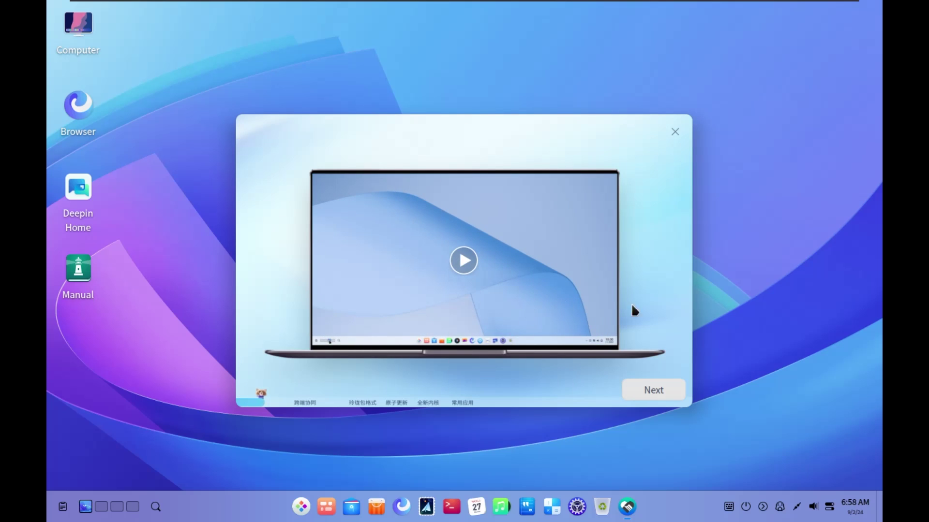
left_click(674, 138)
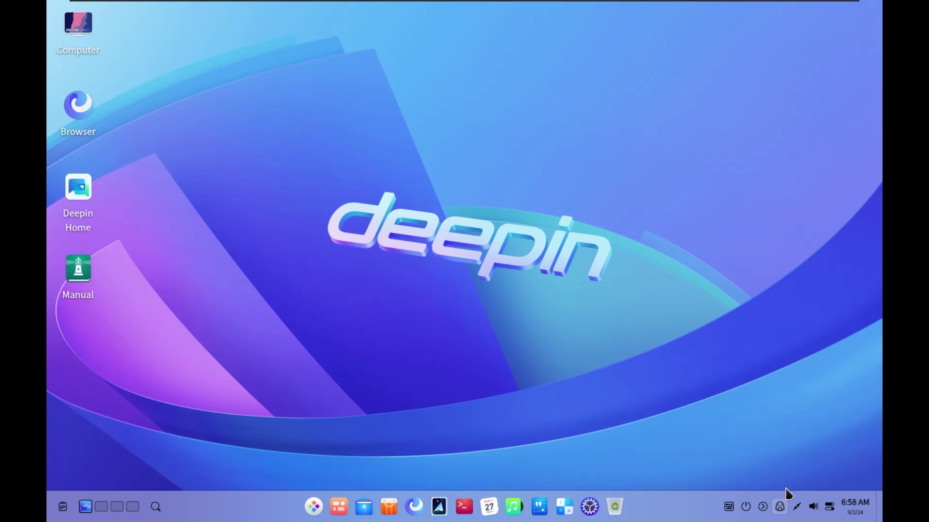
Set the screen resolution to 1920×1080 and display scaling to 1.25, then log out to apply it
left_click(784, 506)
left_click(784, 506)
right_click(344, 329)
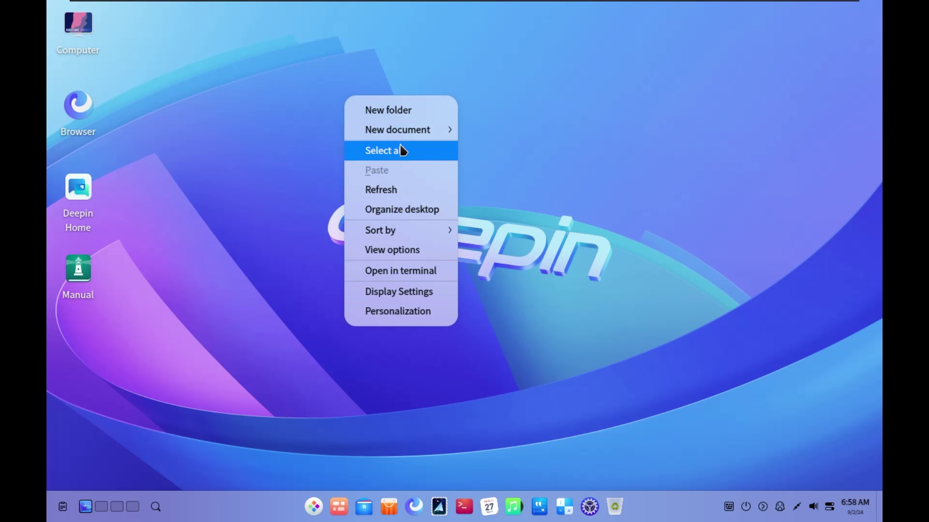
left_click(396, 292)
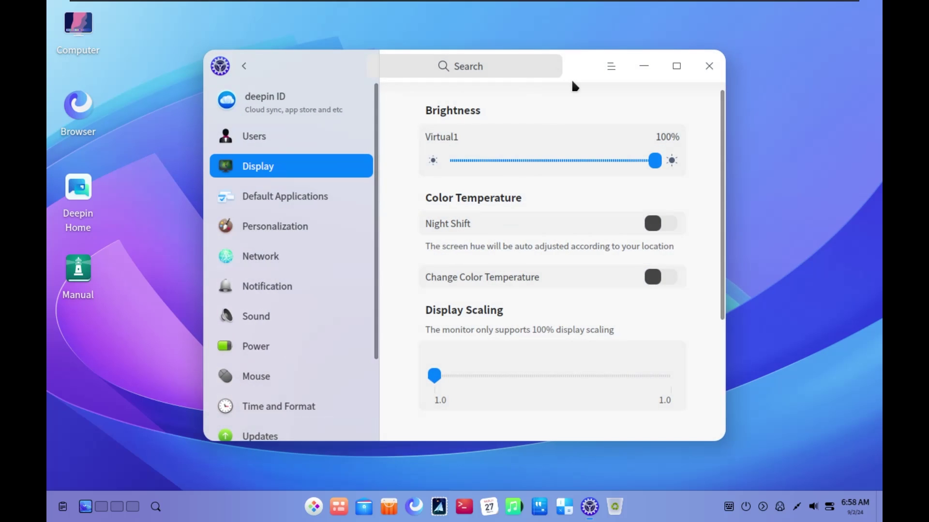
scroll(448, 332, "down", 3)
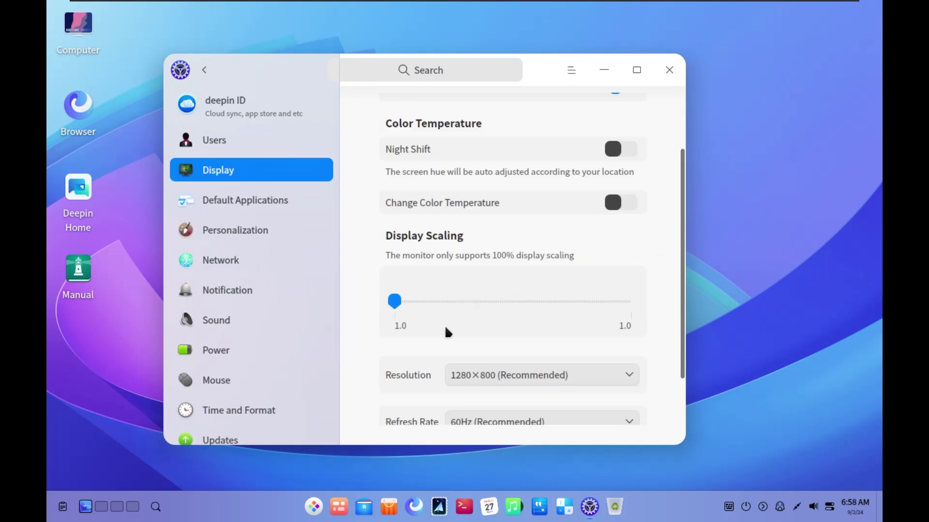
left_click(494, 307)
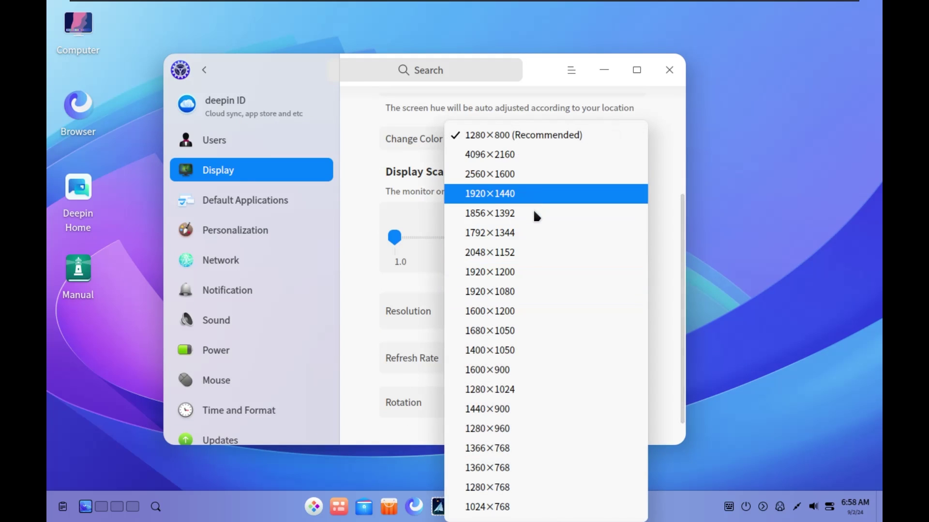
left_click(516, 290)
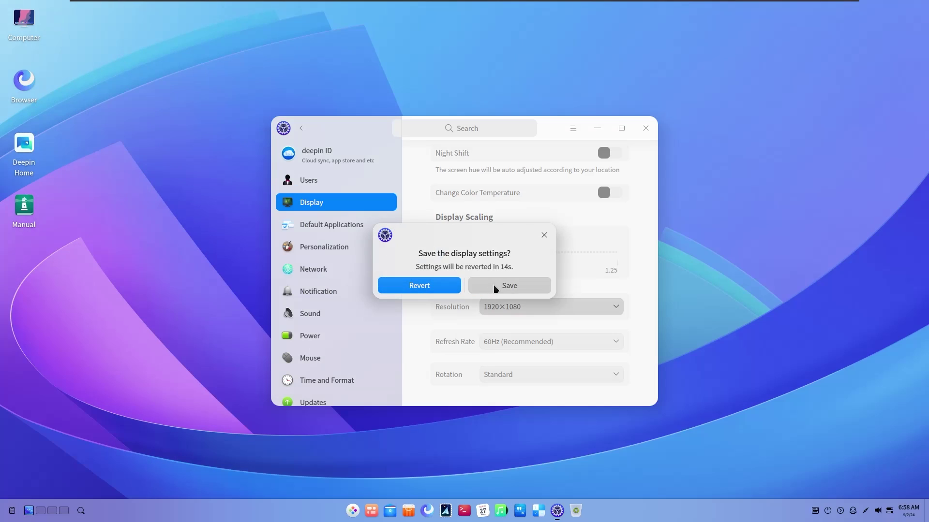
left_click(493, 286)
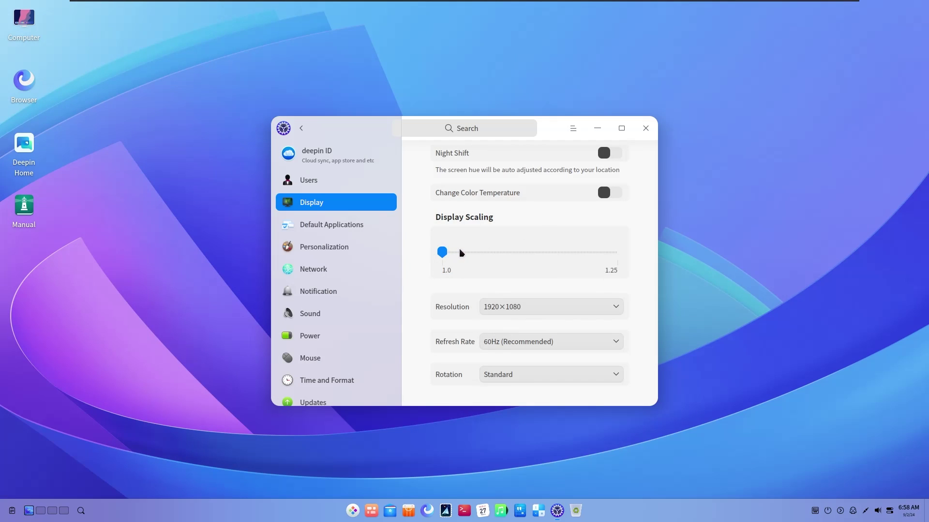
left_click(518, 262)
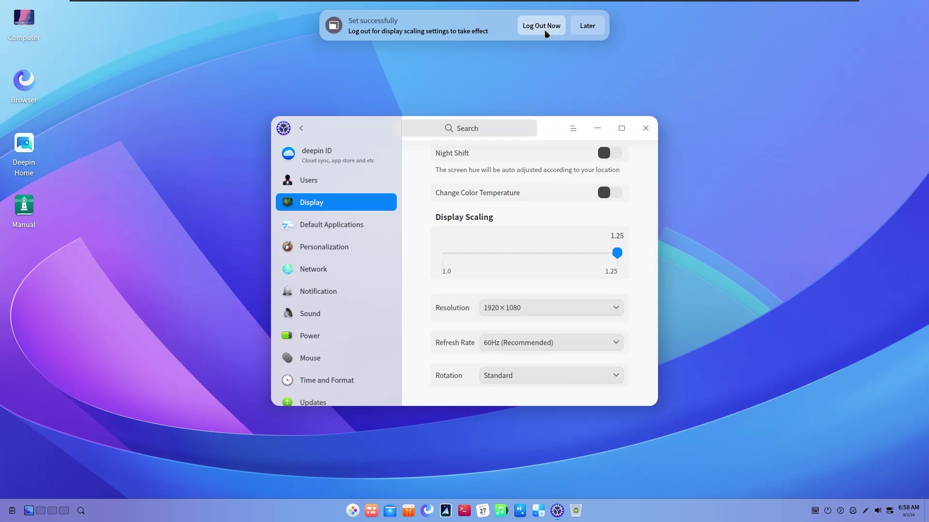
left_click(544, 29)
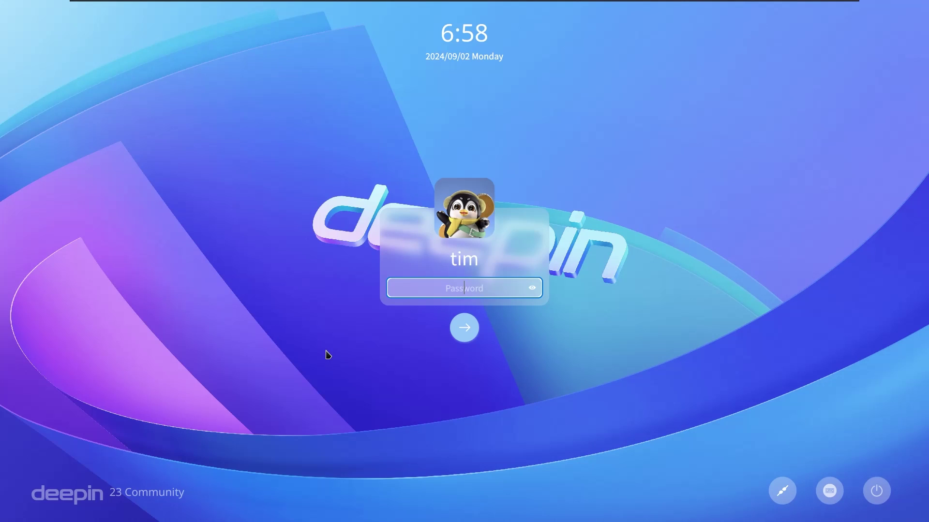
Enter the account password on the login screen to return to the desktop
type("1")
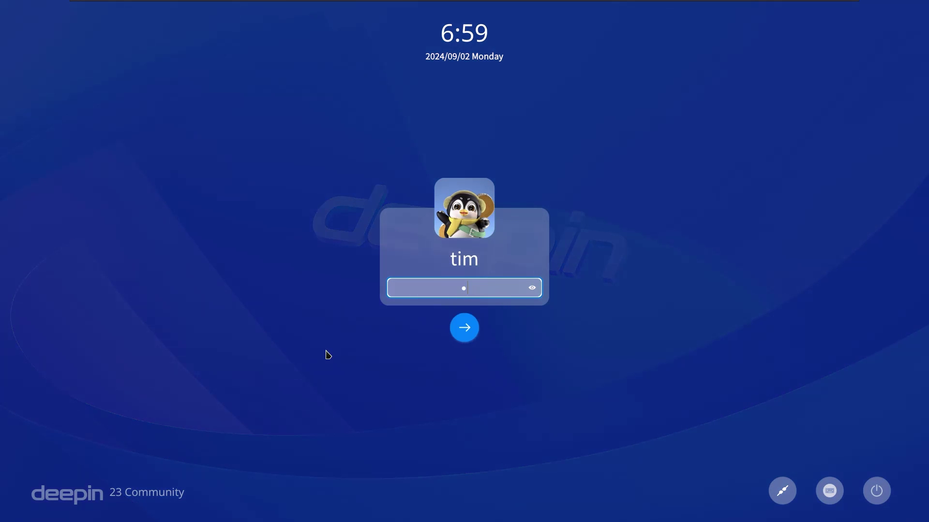
key("Return")
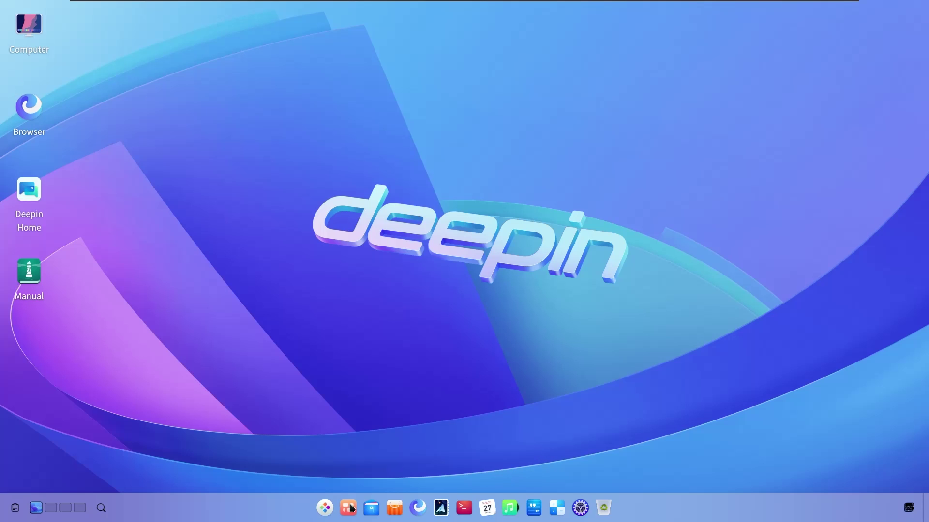
Launch Terminal from the dock, arranging the windows and closing the extra one
left_click(327, 513)
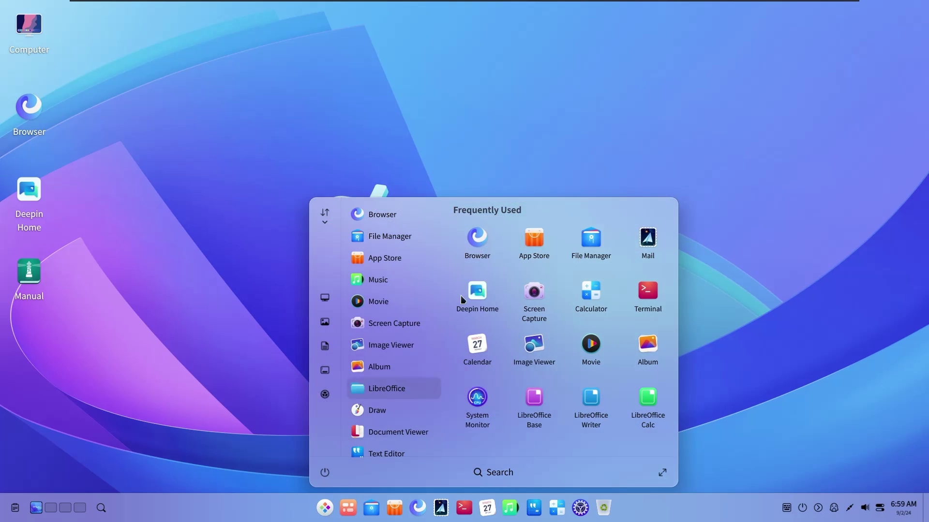
right_click(257, 307)
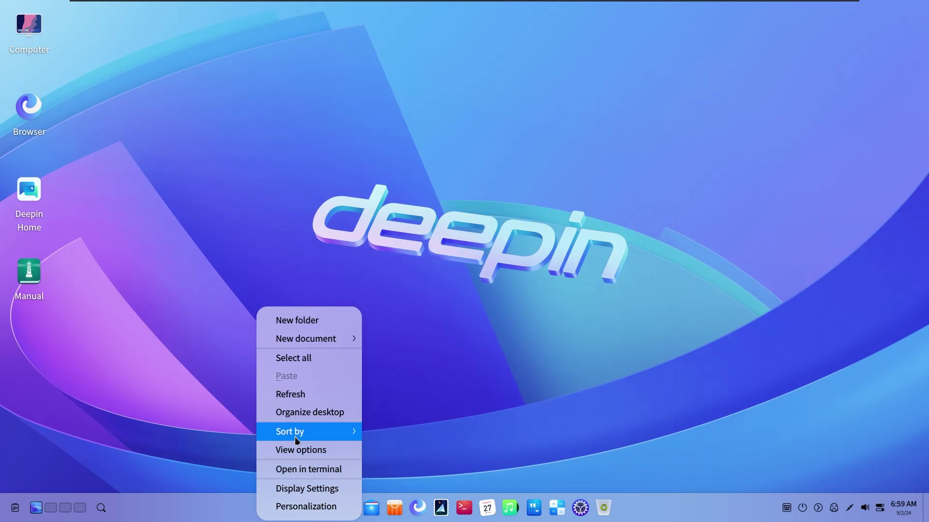
left_click(292, 166)
left_click(464, 506)
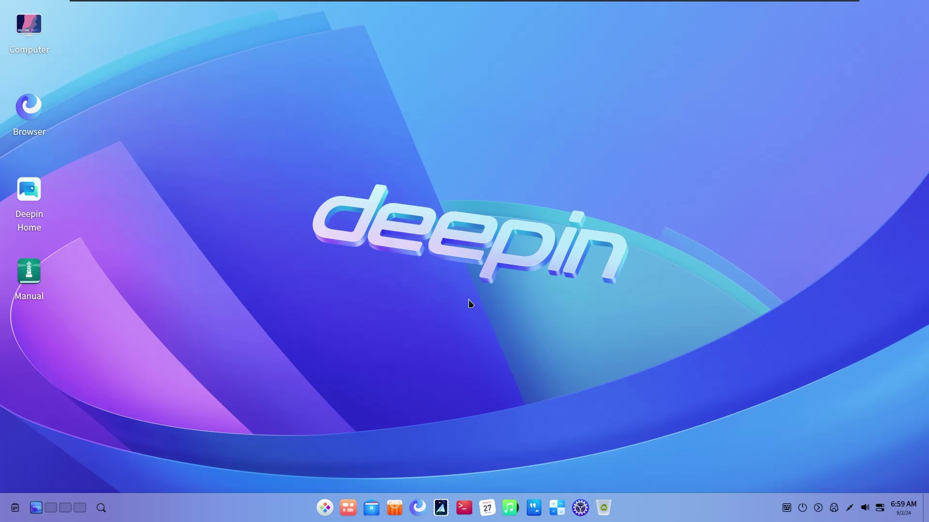
left_click(468, 506)
left_click(326, 508)
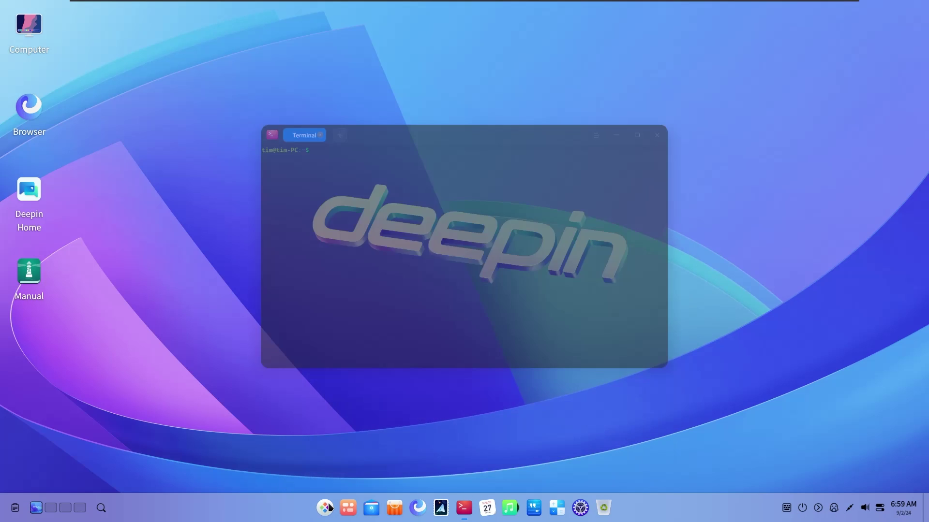
left_click(454, 95)
left_click_drag(455, 95, 359, 121)
left_click_drag(447, 69, 523, 49)
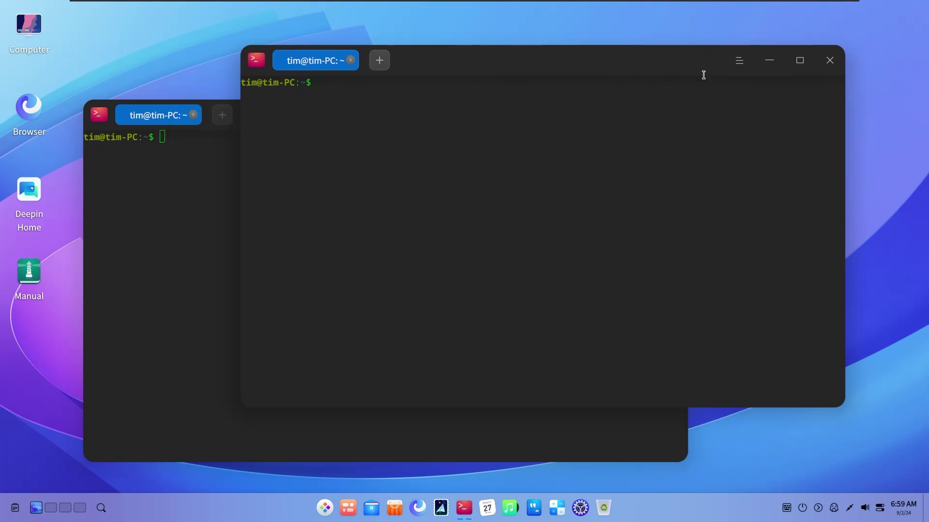
left_click(829, 60)
left_click_drag(404, 118, 484, 87)
Run htop, which reports command not found, then minimize the terminal
type("htop")
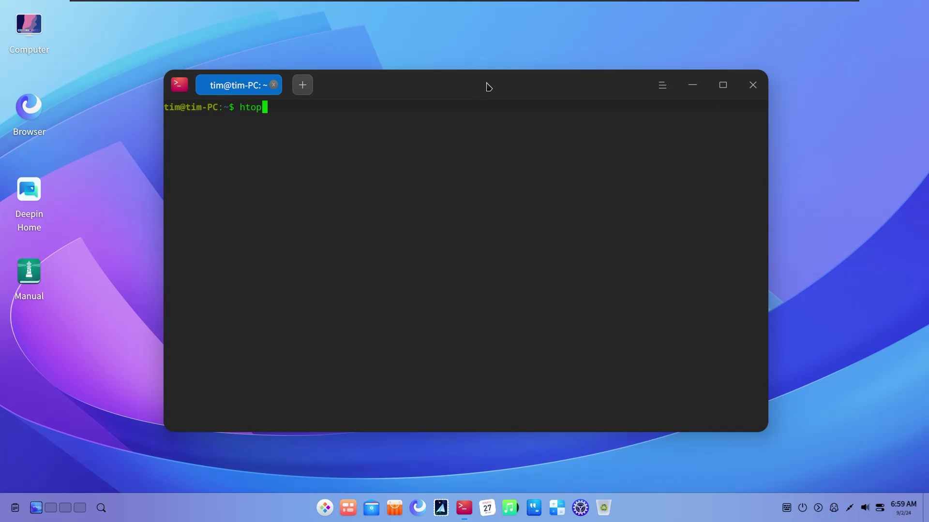
key("Return")
left_click_drag(488, 87, 452, 98)
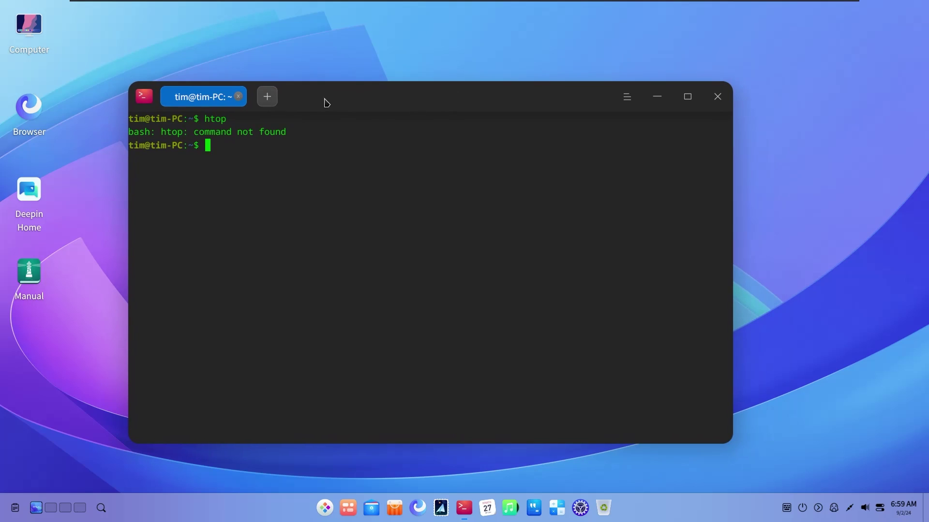
left_click(265, 95)
left_click(332, 96)
left_click(650, 100)
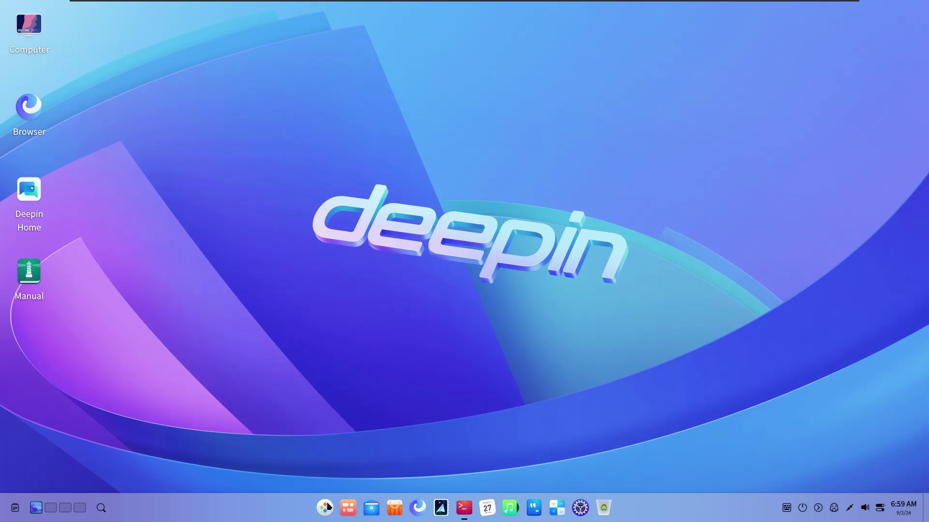
Launch Calculator from the launcher and move its window to the right side
left_click(325, 508)
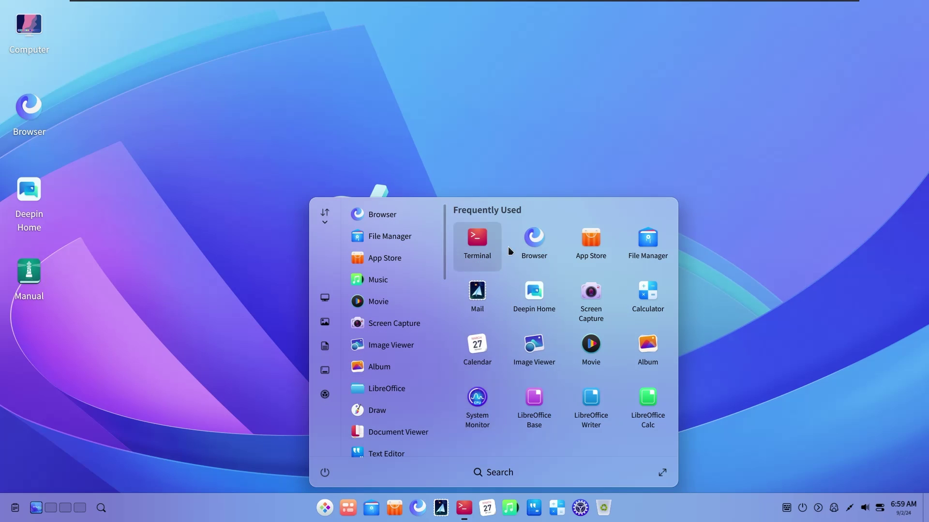
scroll(380, 333, "down", 2)
scroll(419, 315, "up", 1)
scroll(421, 311, "down", 10)
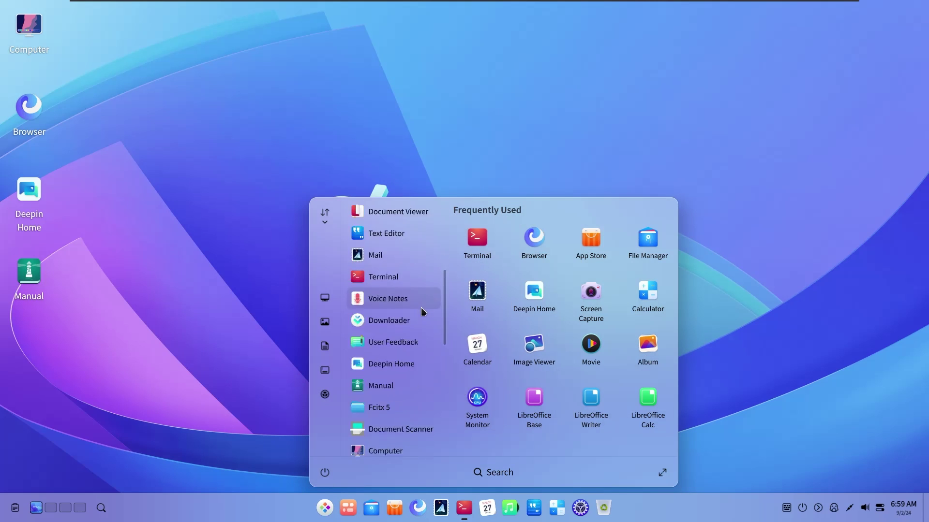
left_click(645, 293)
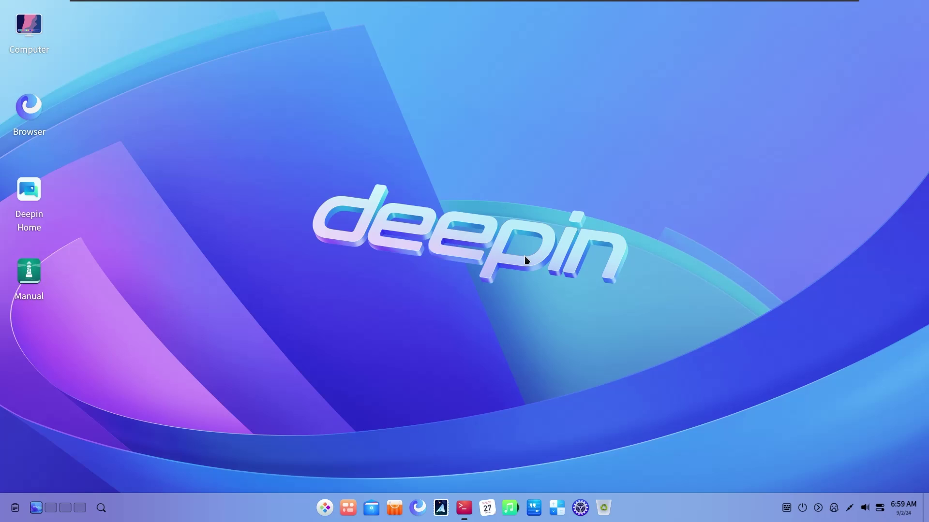
left_click_drag(425, 91, 648, 60)
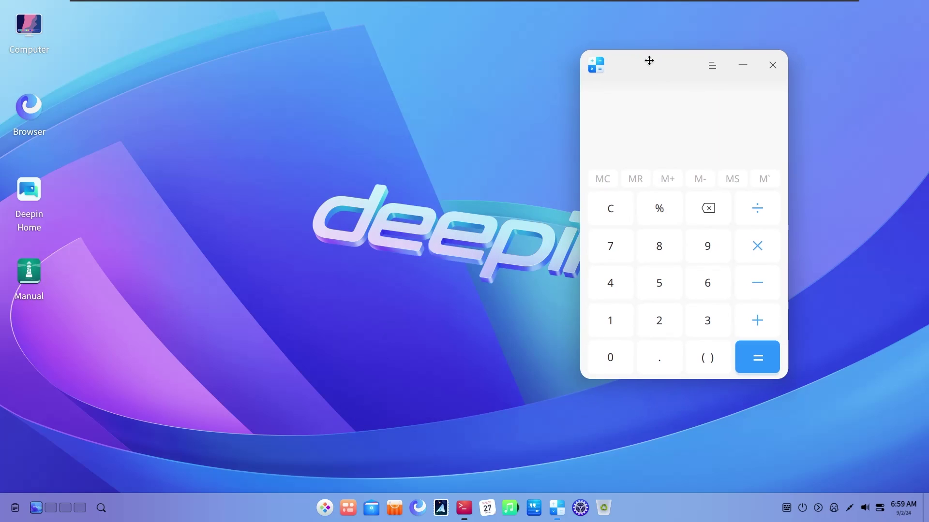
left_click(712, 77)
mouse_move(750, 111)
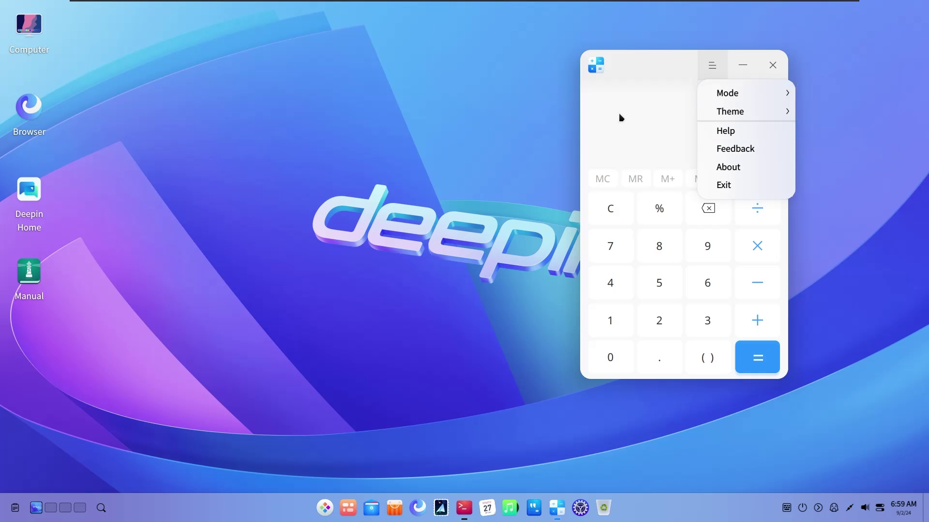
left_click_drag(668, 68, 740, 56)
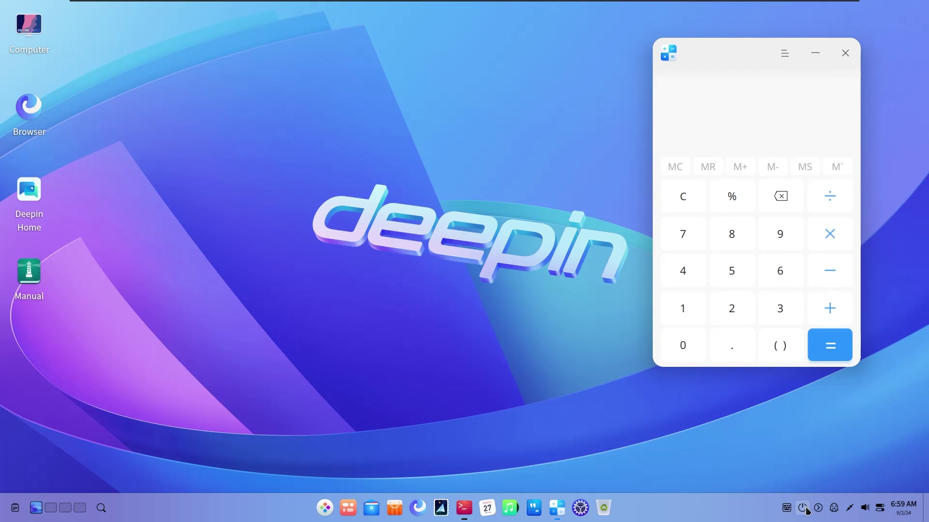
Dismiss the power options screen, expand the system tray, and open the UOS AI assistant
left_click(803, 508)
left_click(816, 510)
left_click(801, 507)
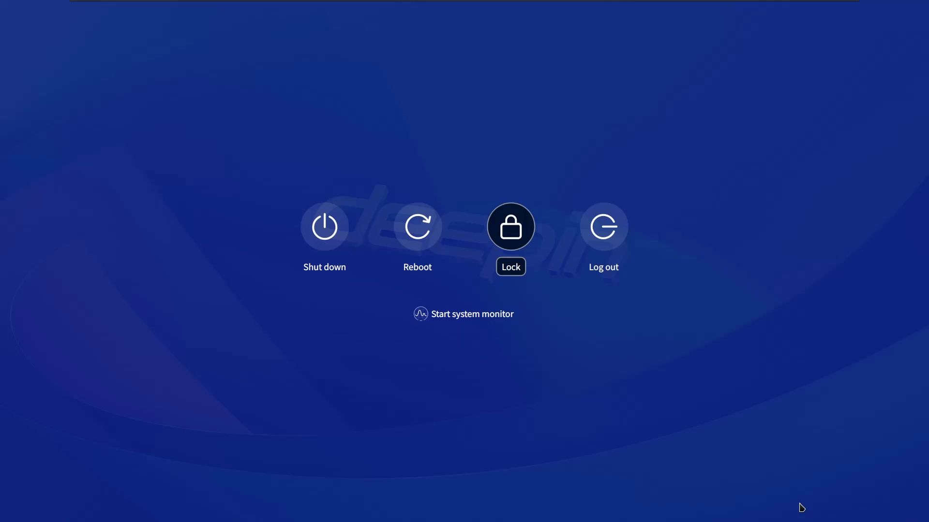
left_click(632, 403)
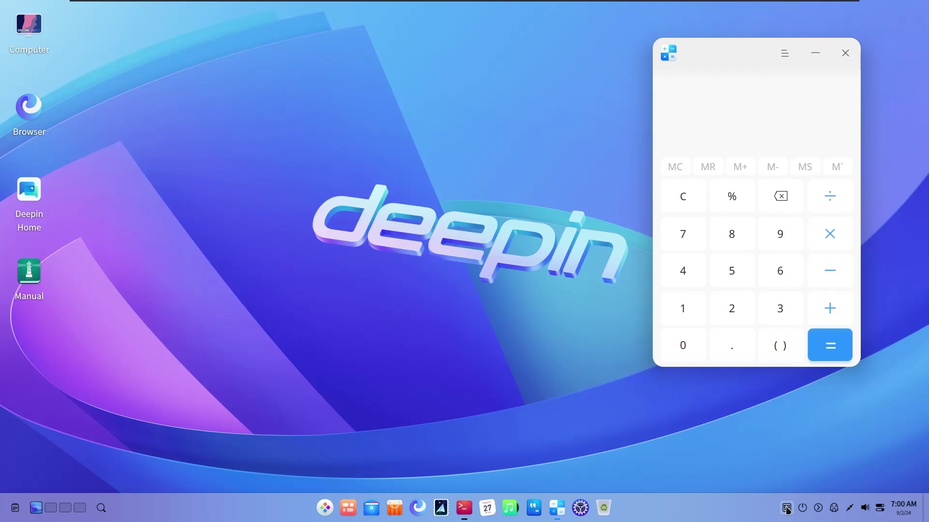
left_click(818, 509)
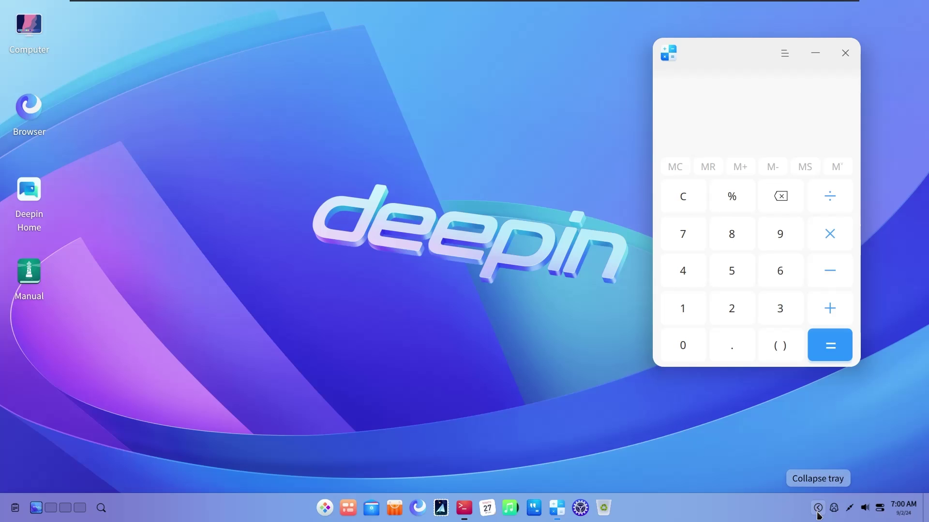
left_click(850, 509)
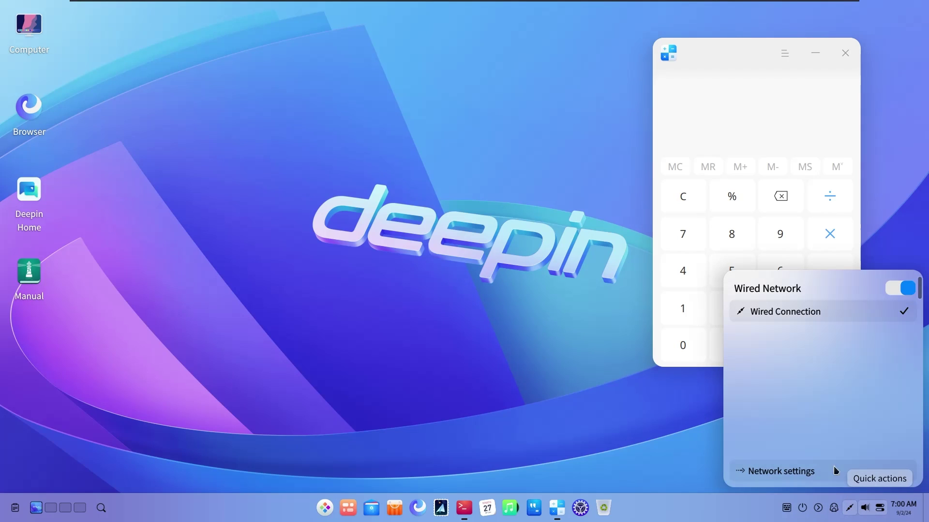
left_click(902, 508)
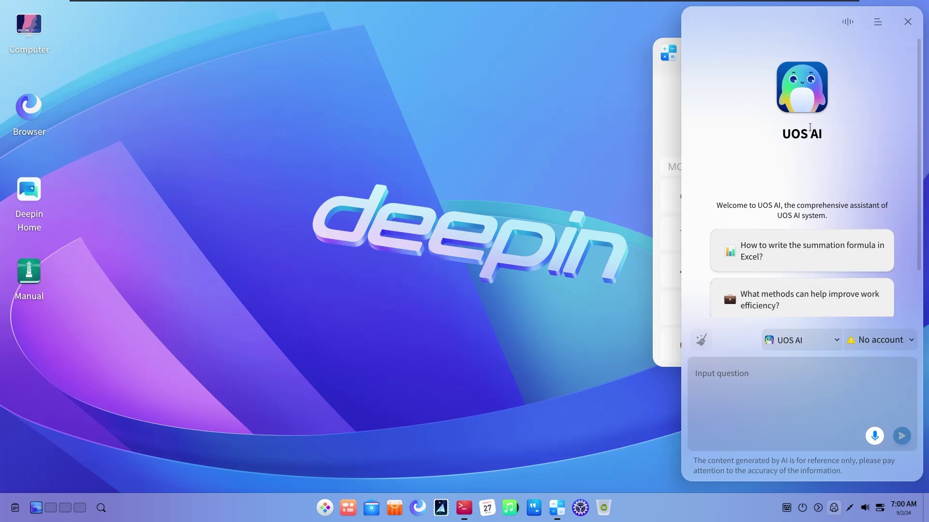
Check the assistant list, keeping UOS AI selected
scroll(801, 213, "down", 2)
scroll(801, 208, "up", 2)
scroll(801, 207, "down", 2)
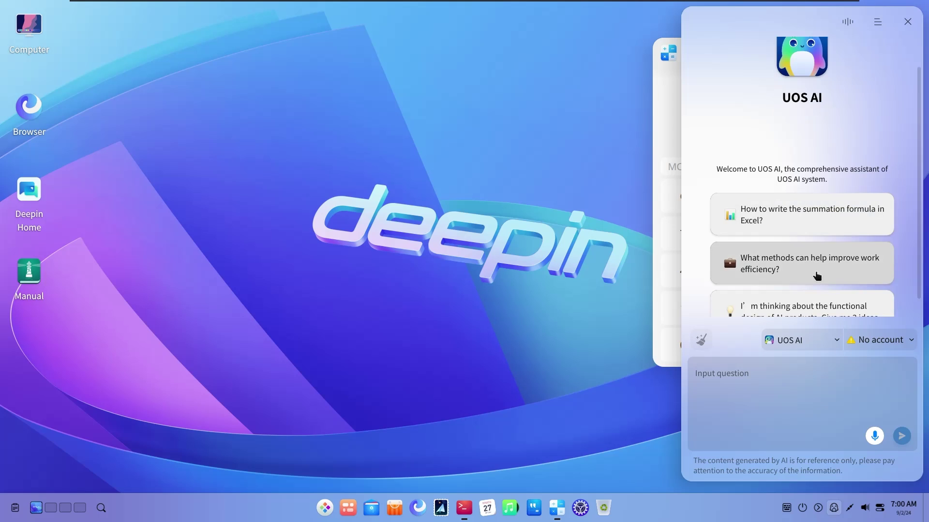
left_click(800, 340)
scroll(784, 249, "down", 2)
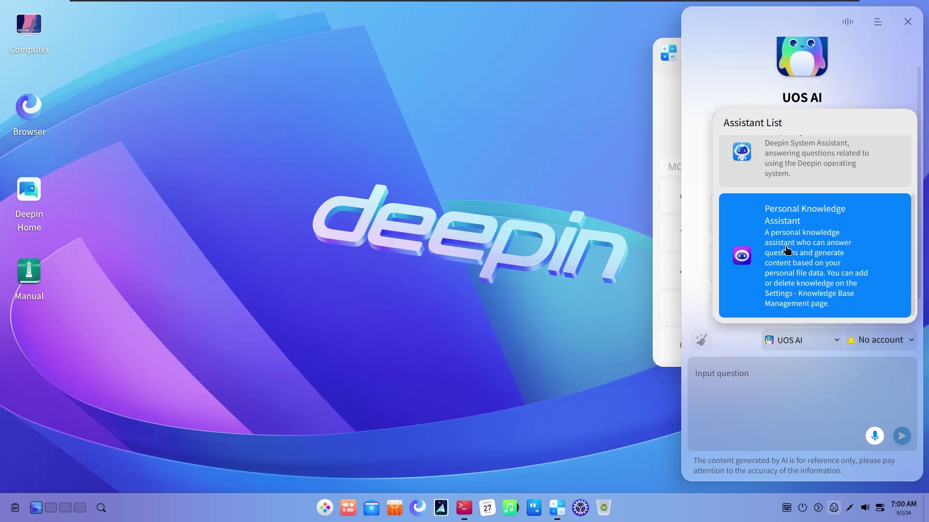
scroll(788, 264, "up", 2)
left_click(770, 403)
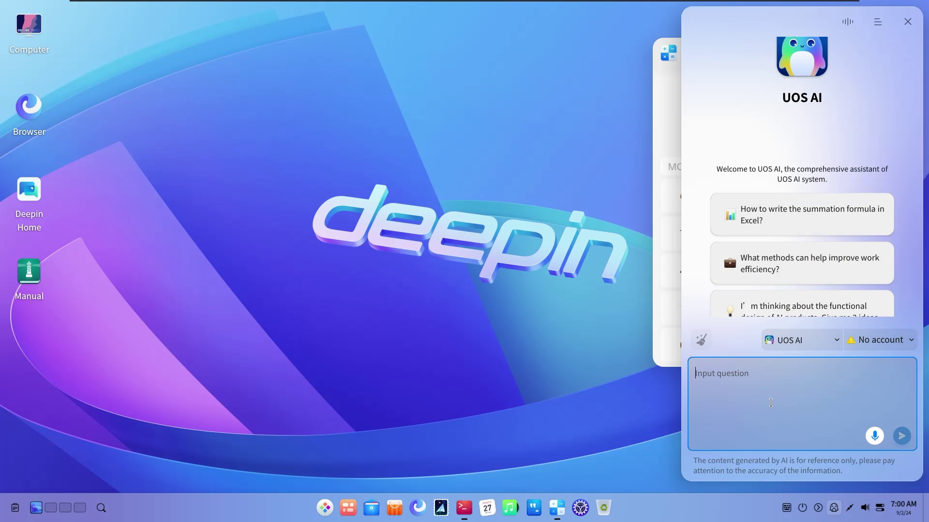
Send 'hello can you do something' and follow the reply's link to configure a model account
type("he")
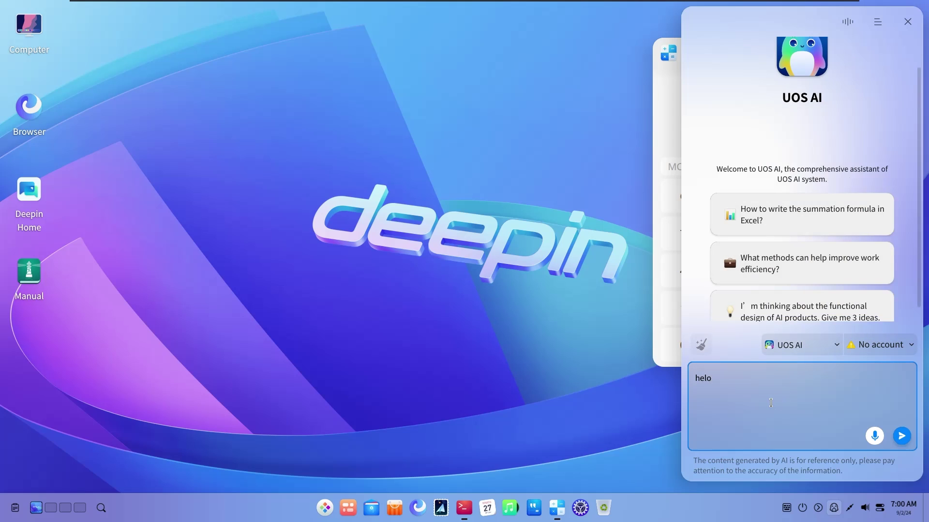
type("llo can you do something")
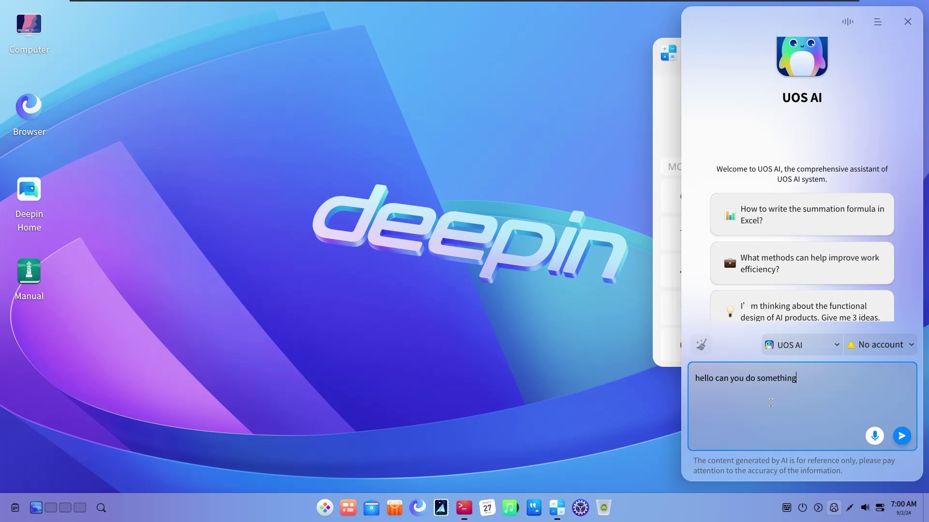
key("Return")
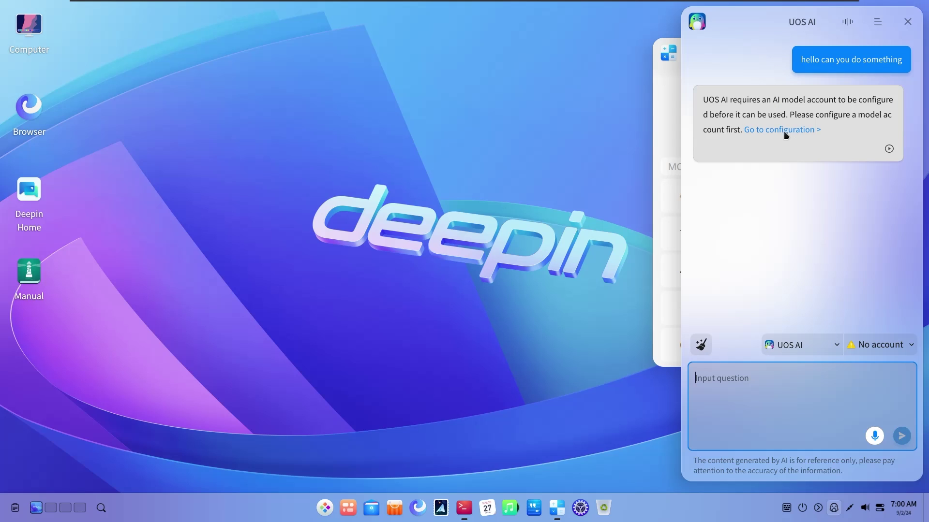
left_click_drag(746, 100, 844, 140)
left_click(844, 140)
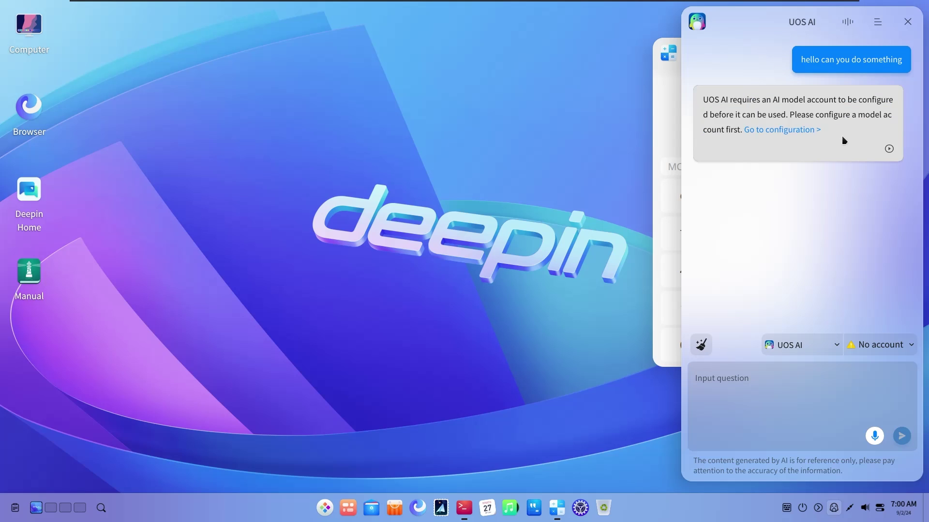
left_click(789, 135)
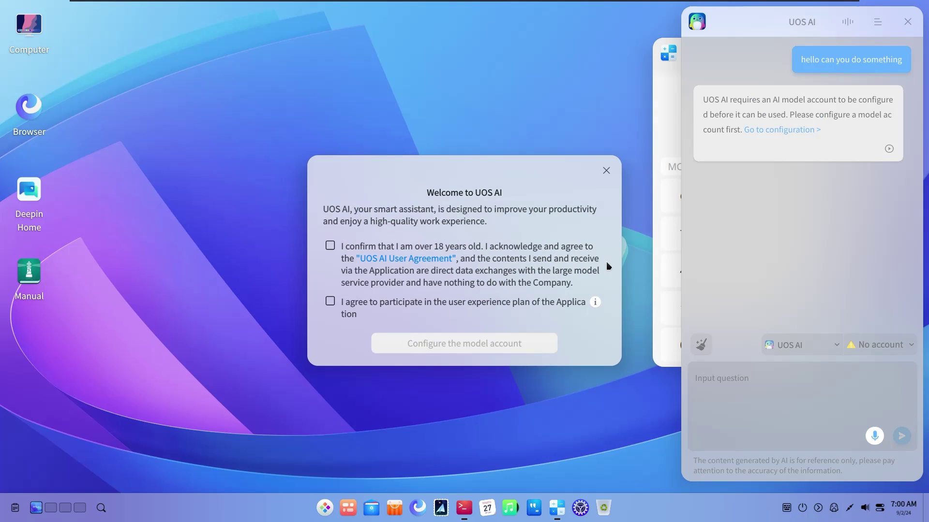
Accept the age and user agreement, join the experience plan, and proceed to model account setup
left_click(330, 246)
left_click(330, 301)
left_click(433, 343)
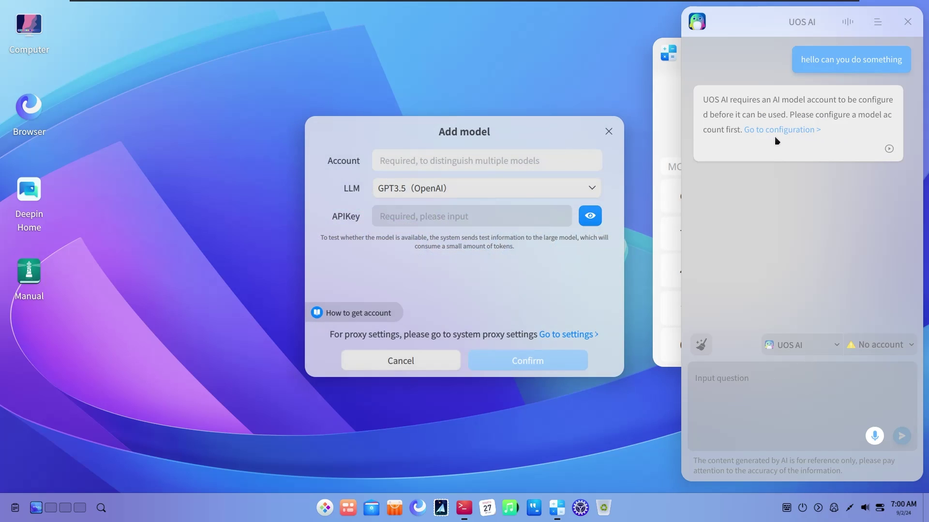
Review the language model list keeping GPT3.5, then close the Add model dialog unsaved
left_click(464, 194)
left_click(462, 194)
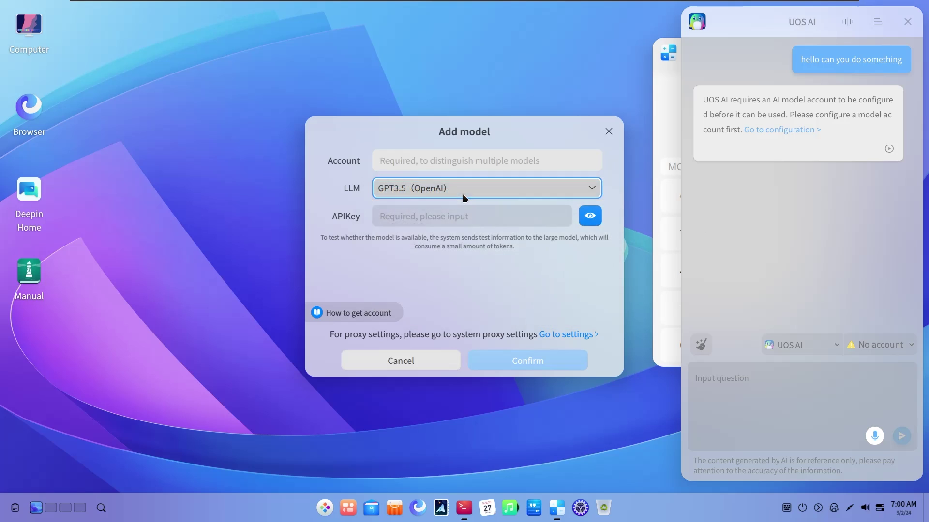
left_click(462, 194)
left_click(327, 205)
left_click_drag(578, 131, 508, 135)
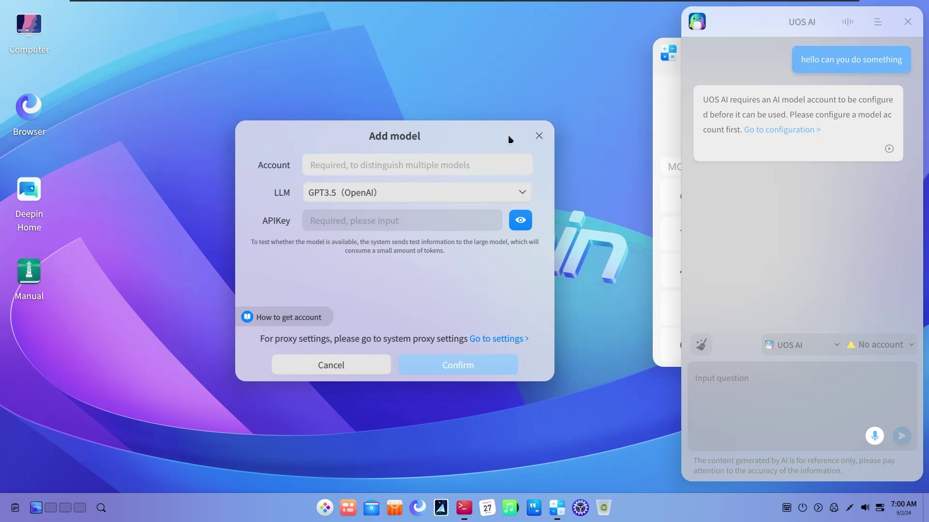
left_click(539, 136)
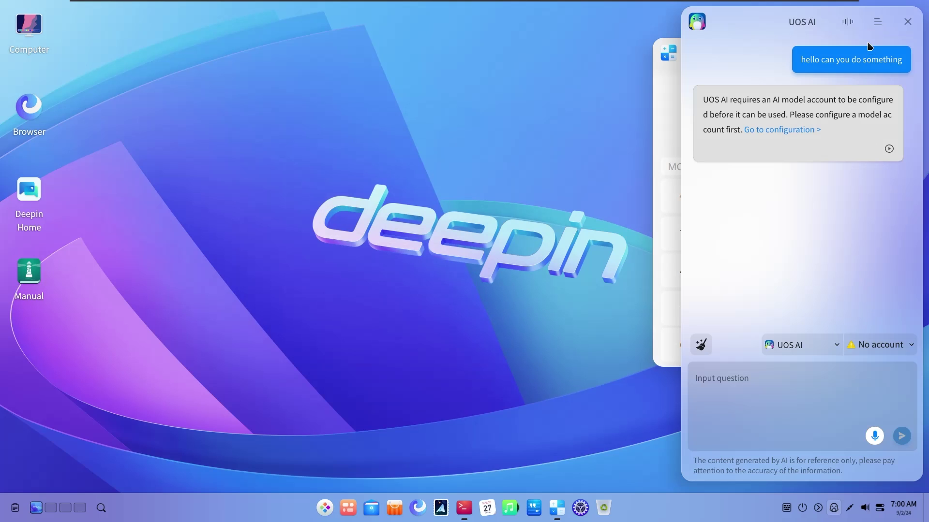
left_click(847, 22)
Close the UOS AI panel and minimize the Calculator window
left_click(613, 159)
left_click(907, 21)
left_click_drag(756, 54, 667, 68)
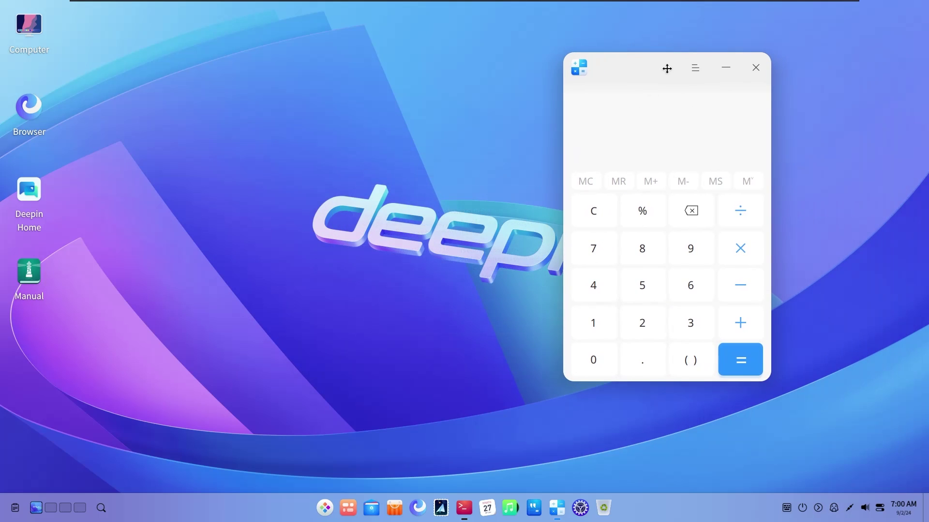
left_click(716, 75)
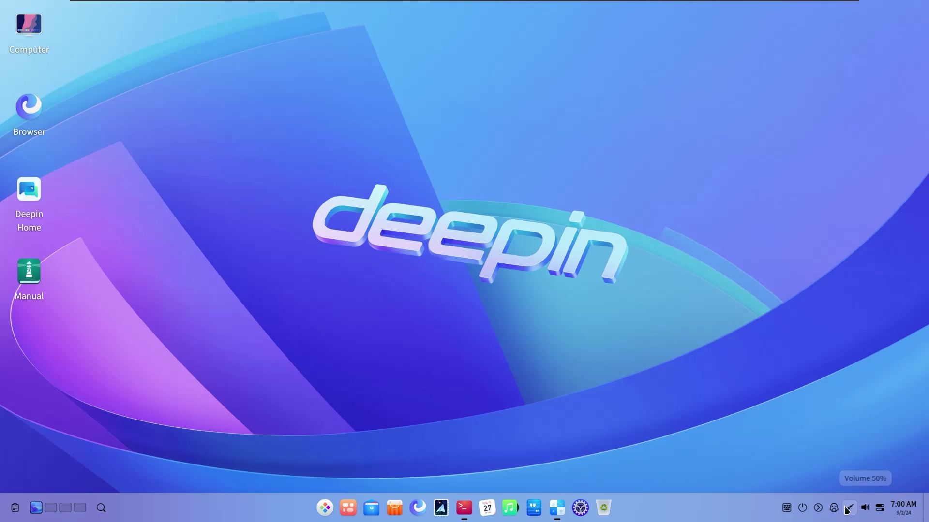
Switch the system theme from Auto to Dark in the quick settings panel
left_click(880, 508)
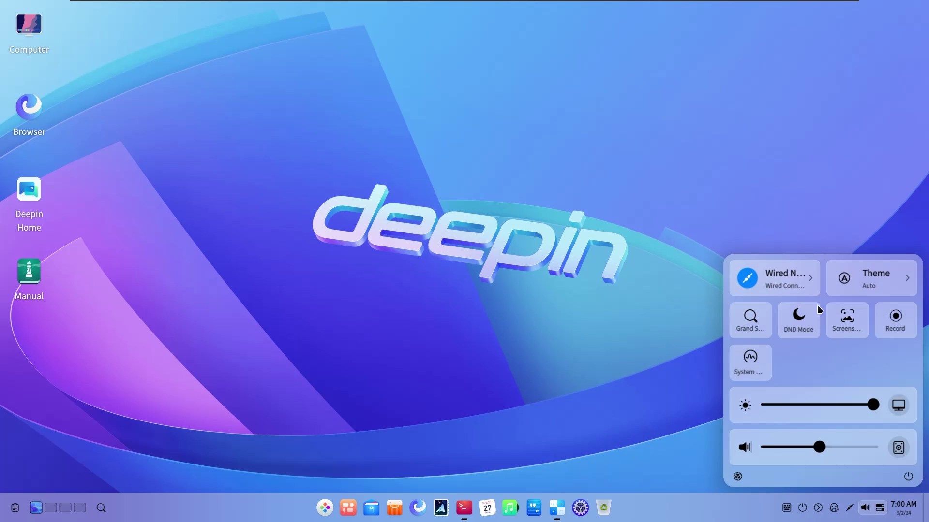
left_click(899, 449)
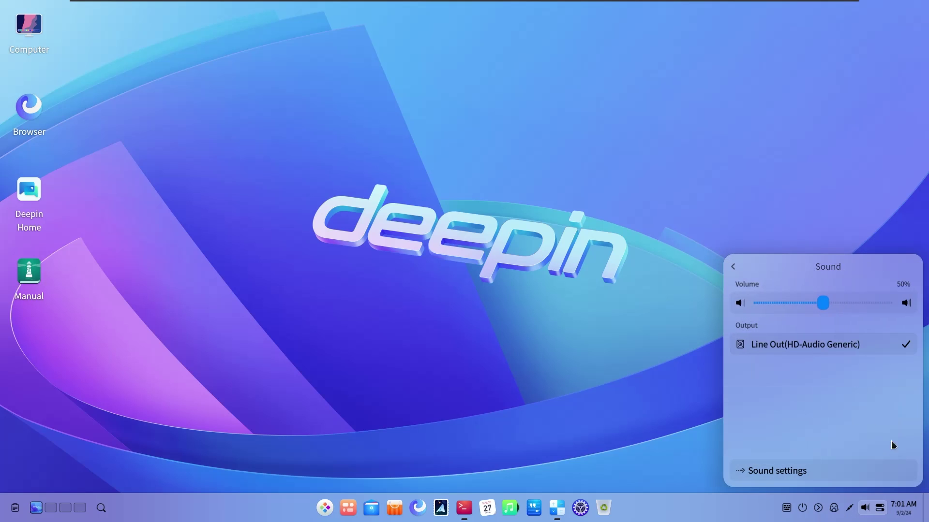
left_click(733, 267)
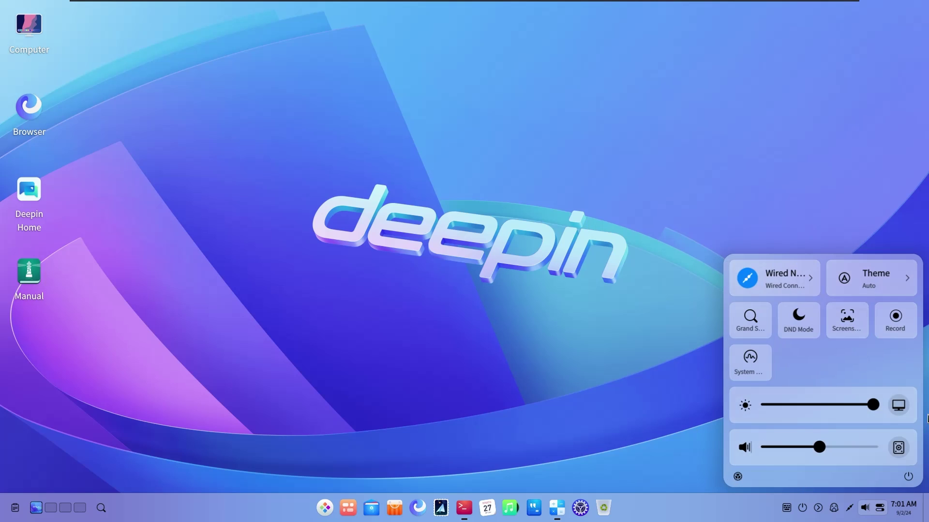
left_click(915, 283)
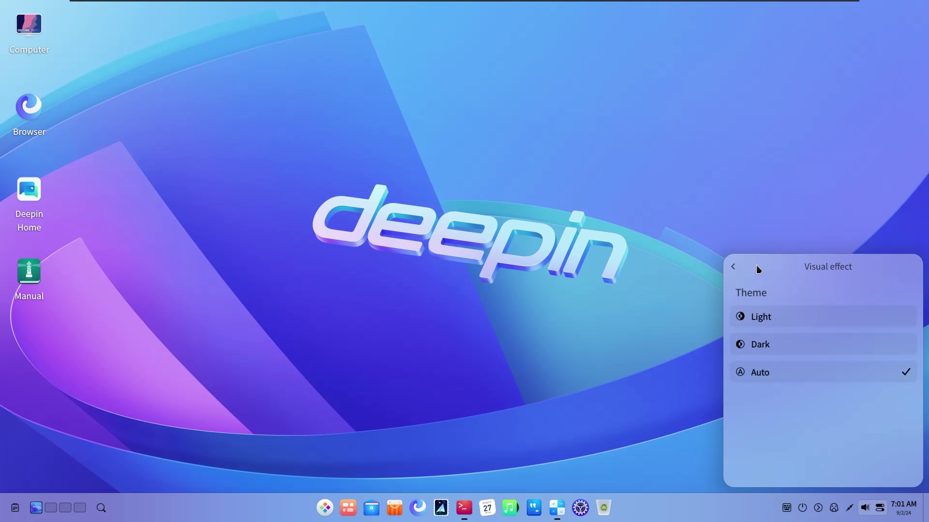
left_click(771, 345)
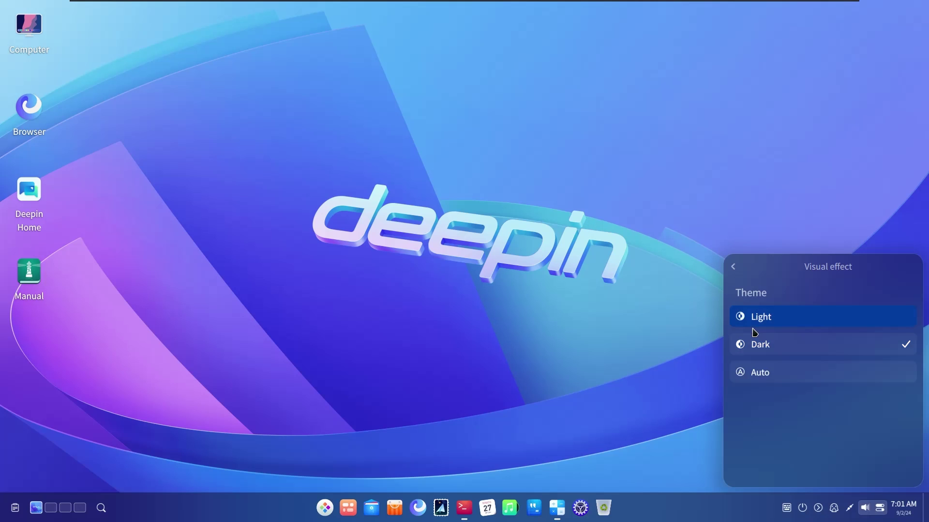
left_click(735, 267)
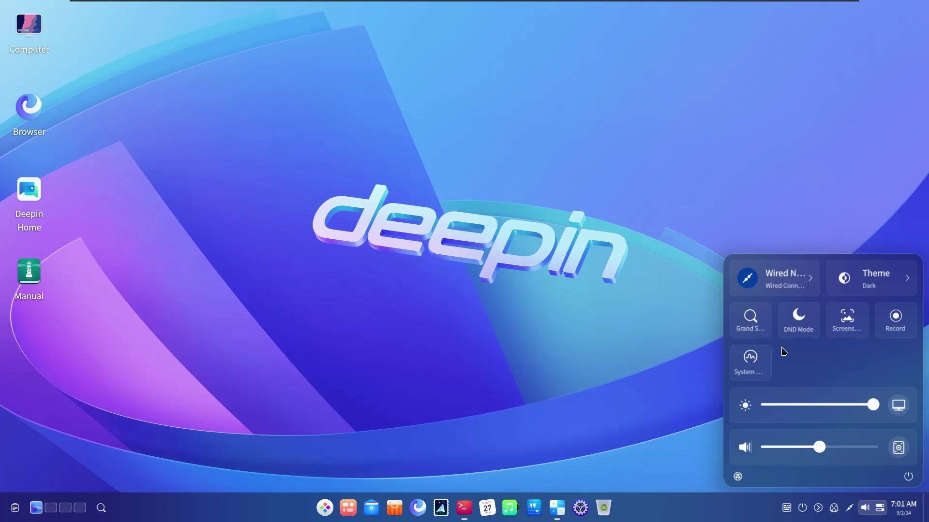
left_click(907, 278)
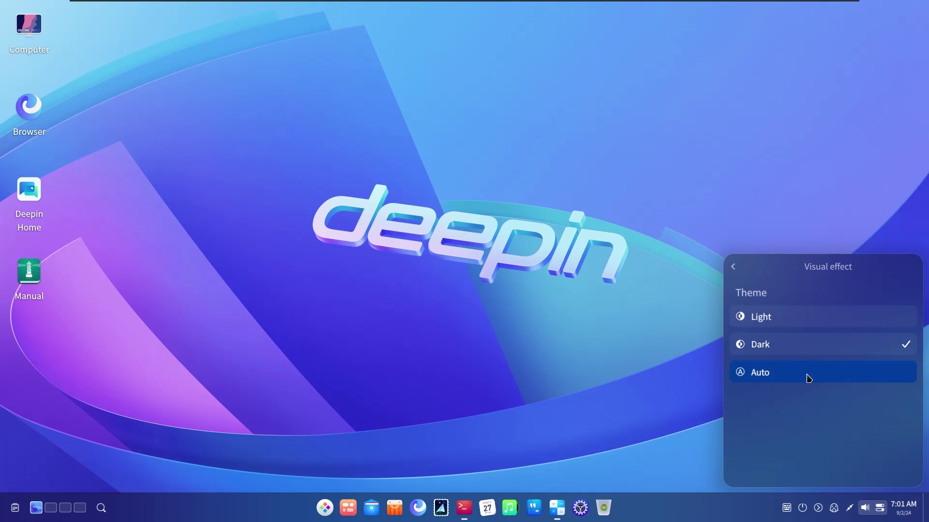
left_click(740, 267)
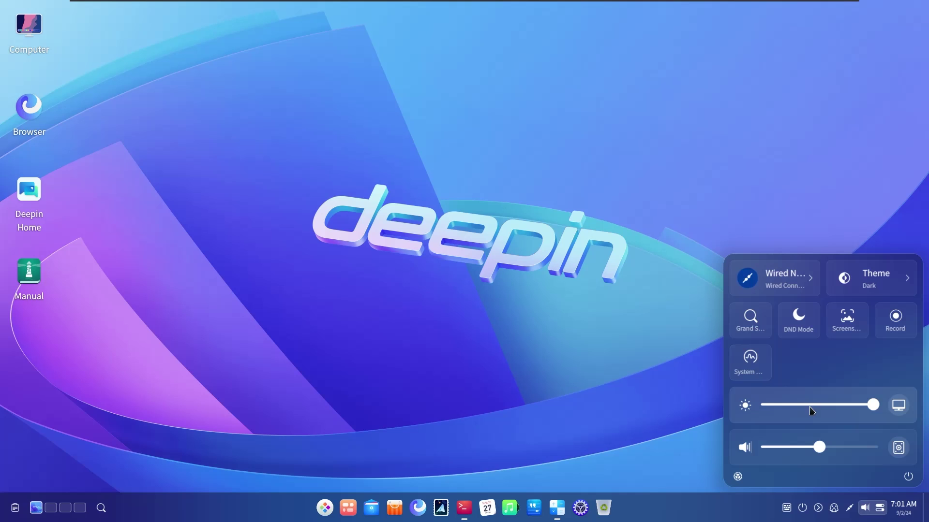
right_click(481, 266)
left_click(866, 516)
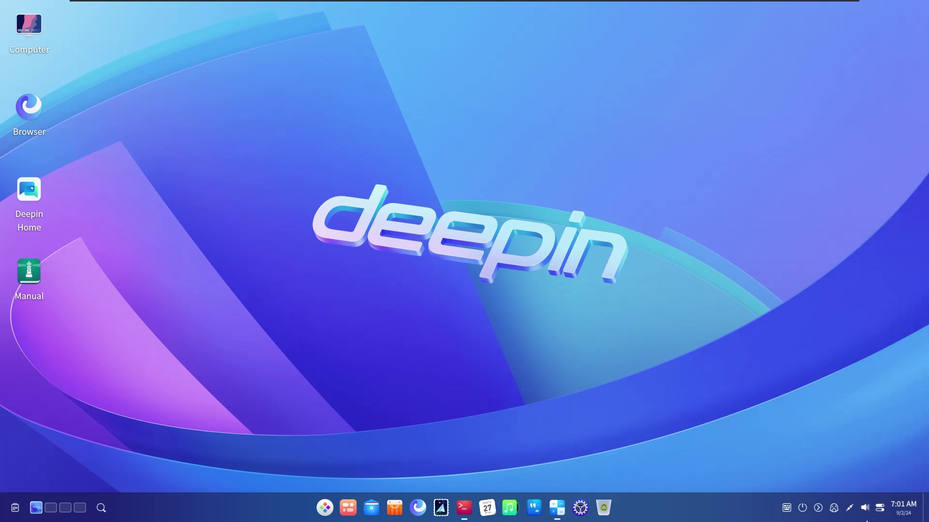
left_click(880, 507)
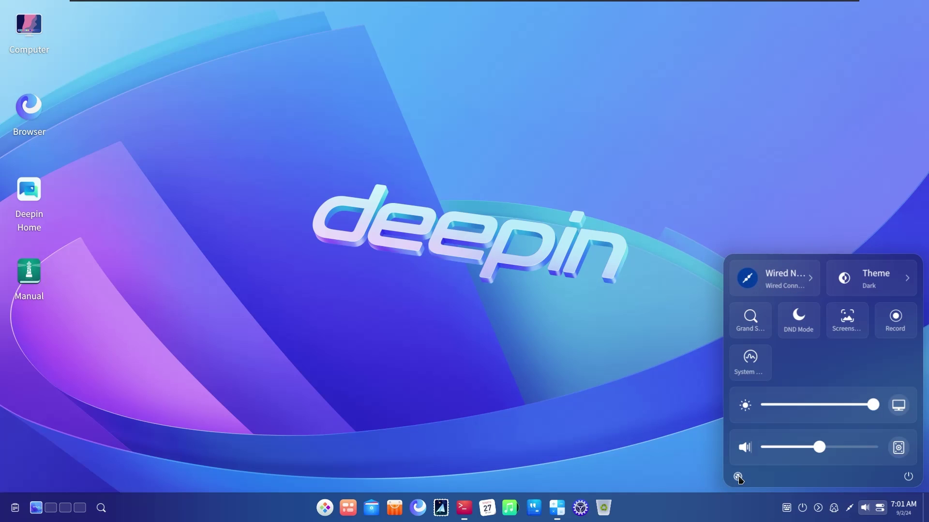
Set the quick settings theme back to Auto and open Personalization in Control Center
left_click(738, 477)
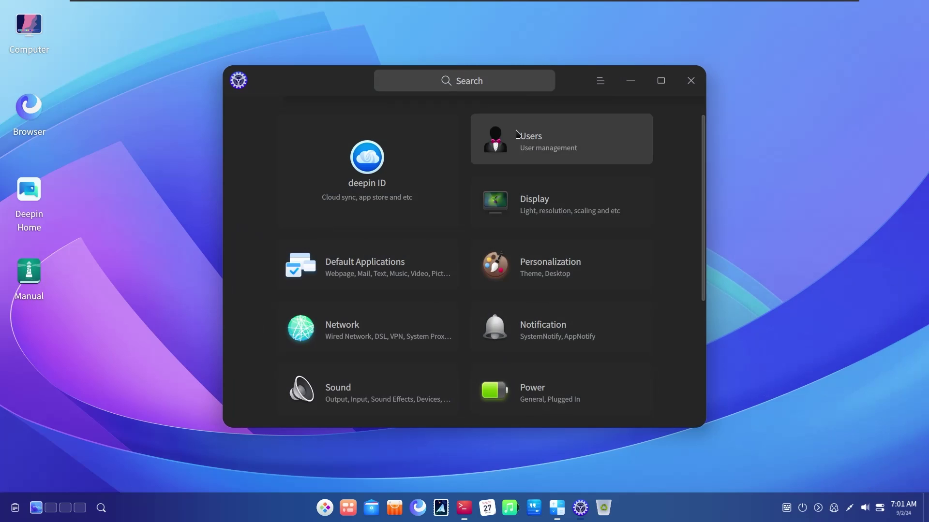
left_click_drag(346, 87, 530, 100)
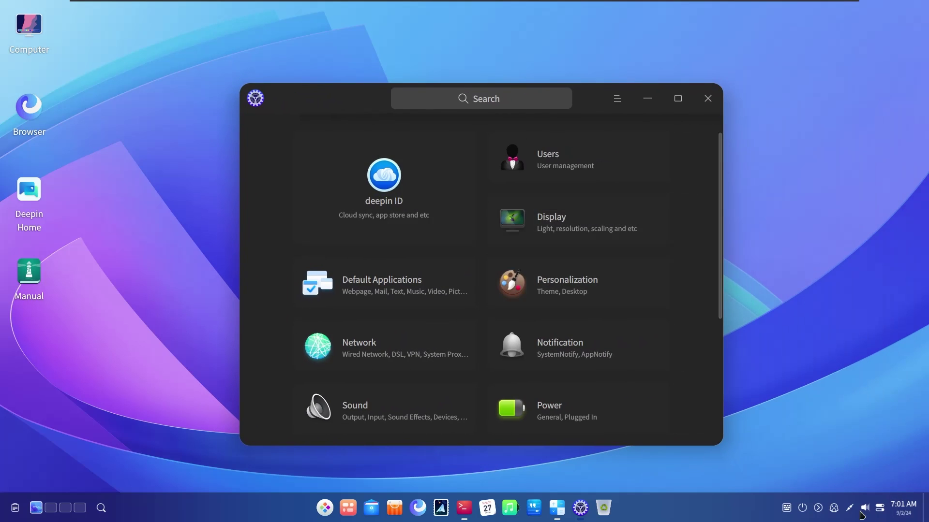
left_click(879, 508)
left_click(905, 278)
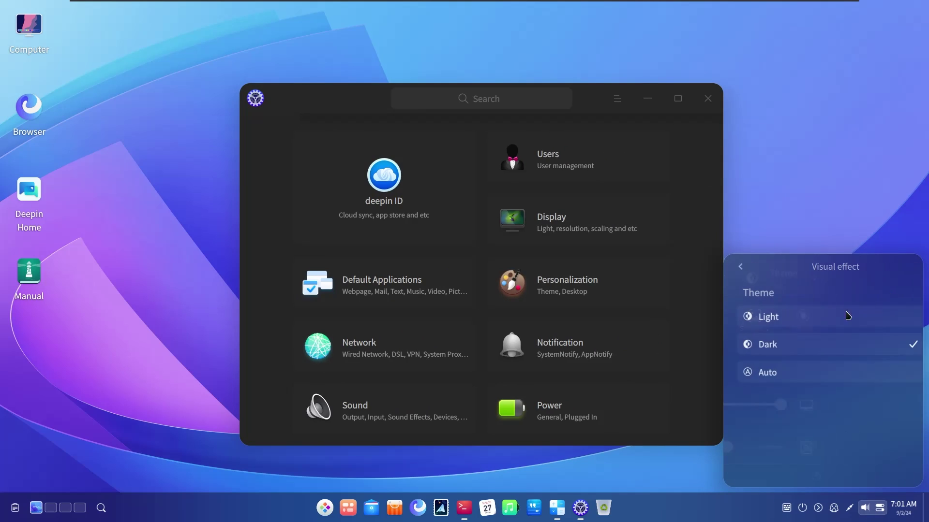
left_click(777, 375)
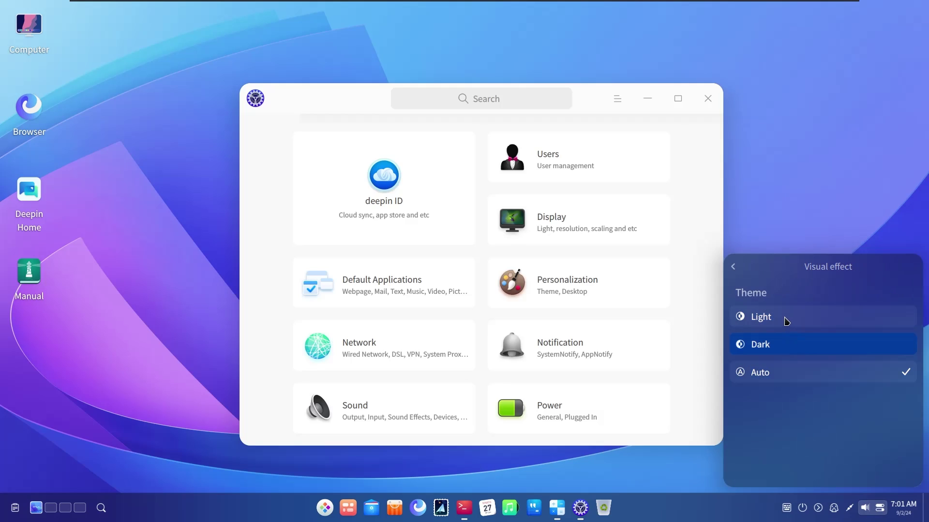
left_click(623, 272)
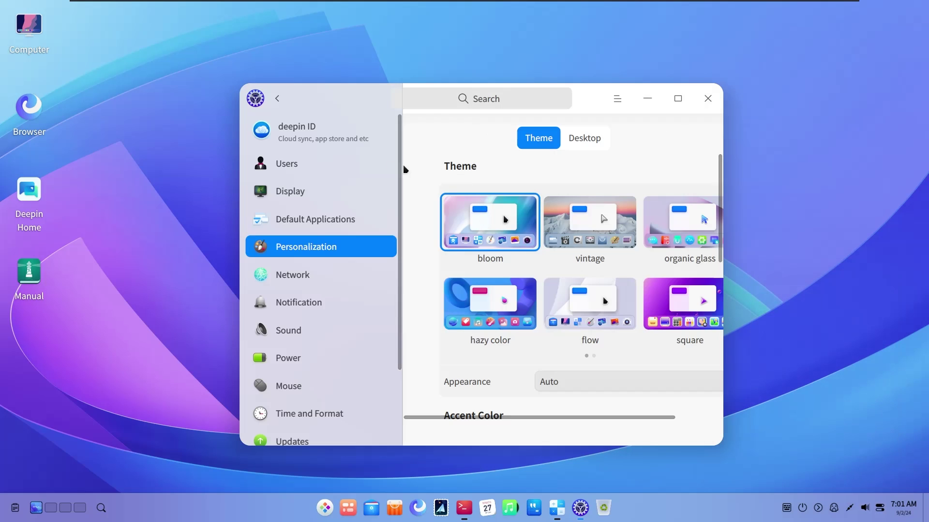
Try the vintage, organic glass, hazy, flow, square and macaron themes, then reselect bloom
left_click(560, 226)
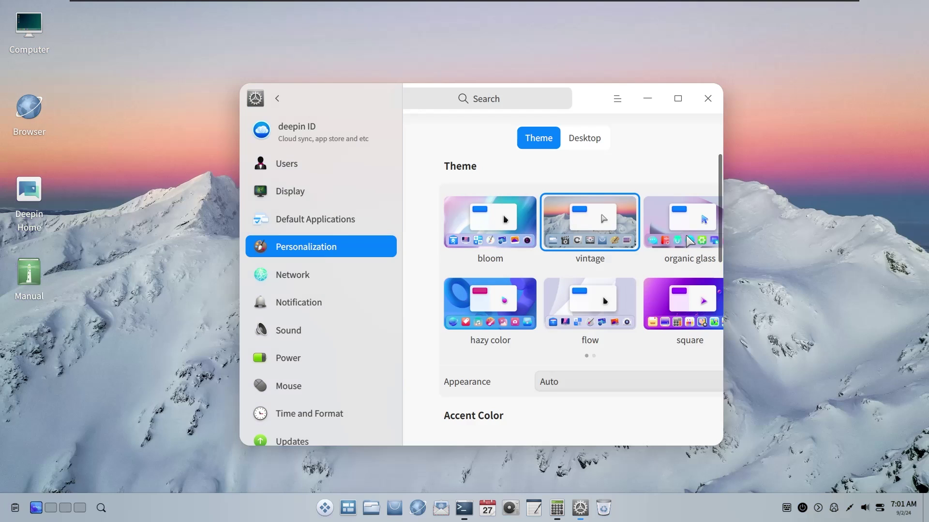
left_click(687, 245)
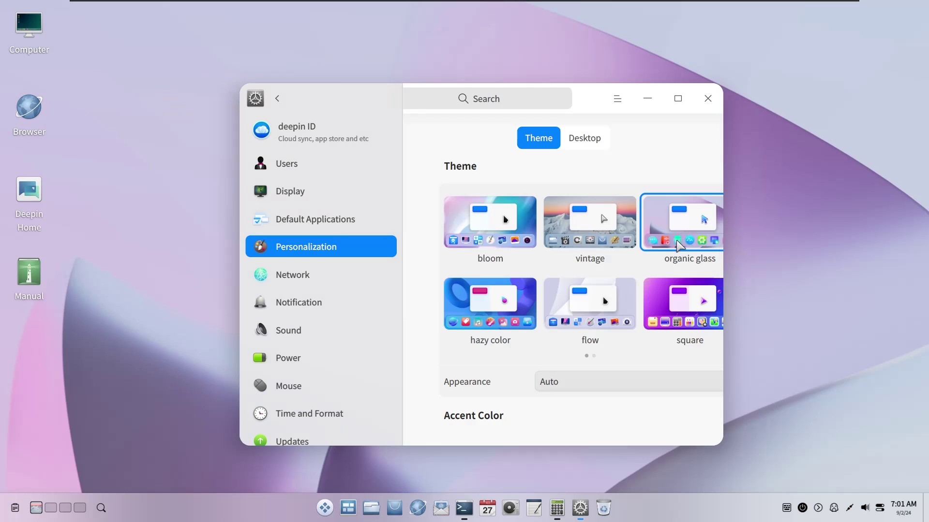
left_click_drag(589, 109, 531, 54)
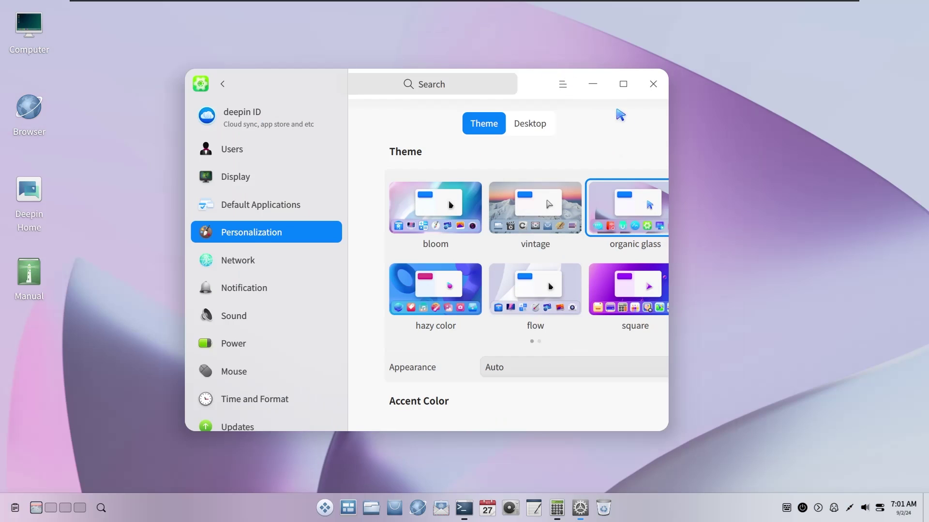
left_click_drag(663, 38, 803, 95)
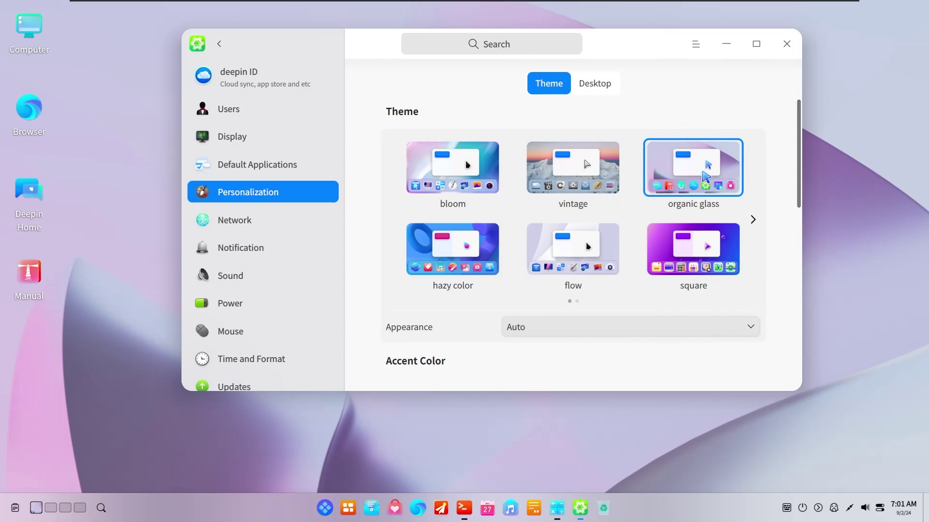
left_click(433, 258)
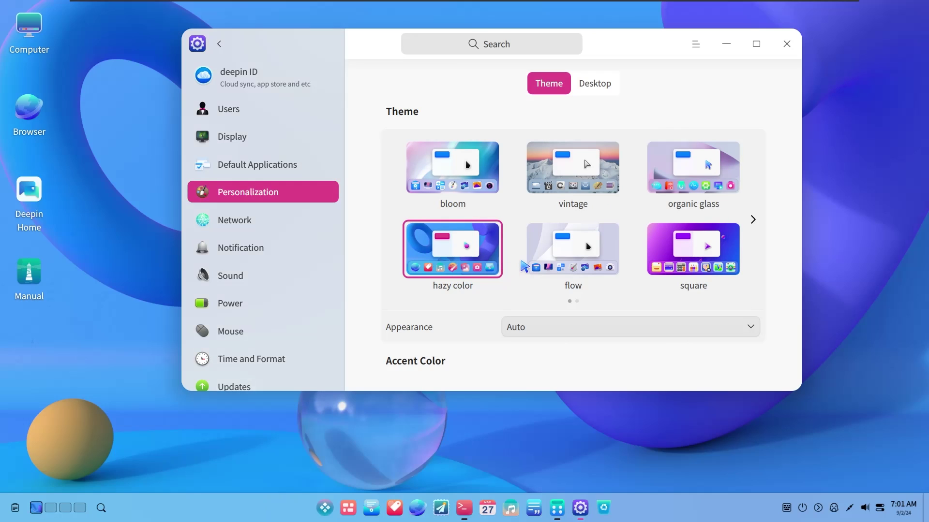
left_click(592, 262)
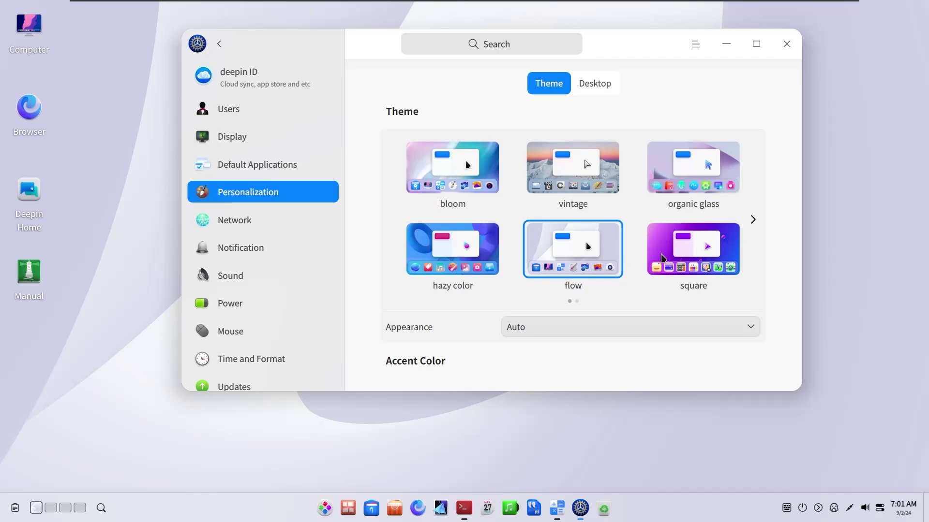
left_click(681, 260)
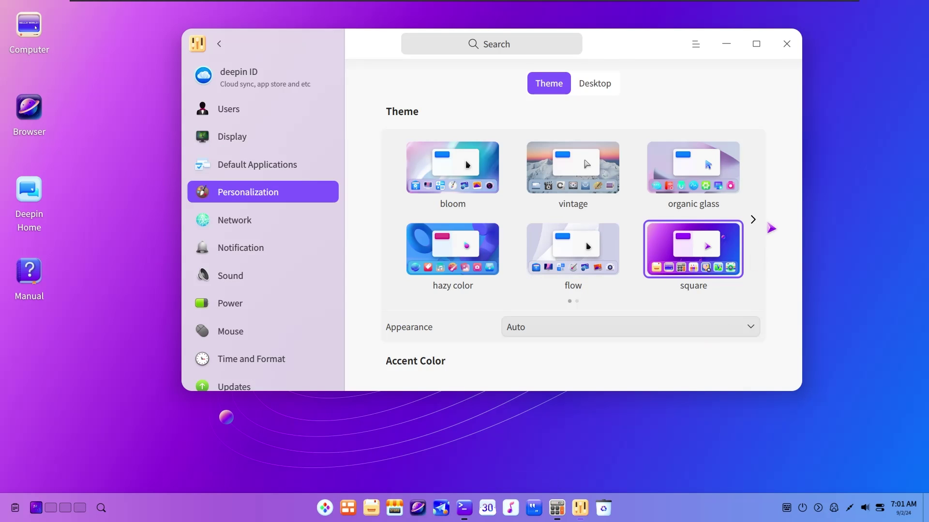
left_click(754, 220)
left_click(452, 167)
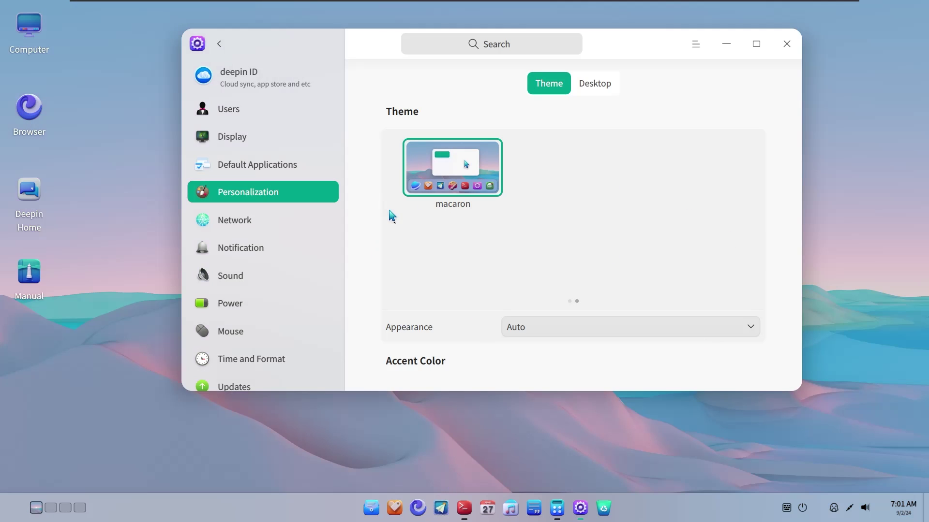
left_click(393, 218)
left_click(452, 169)
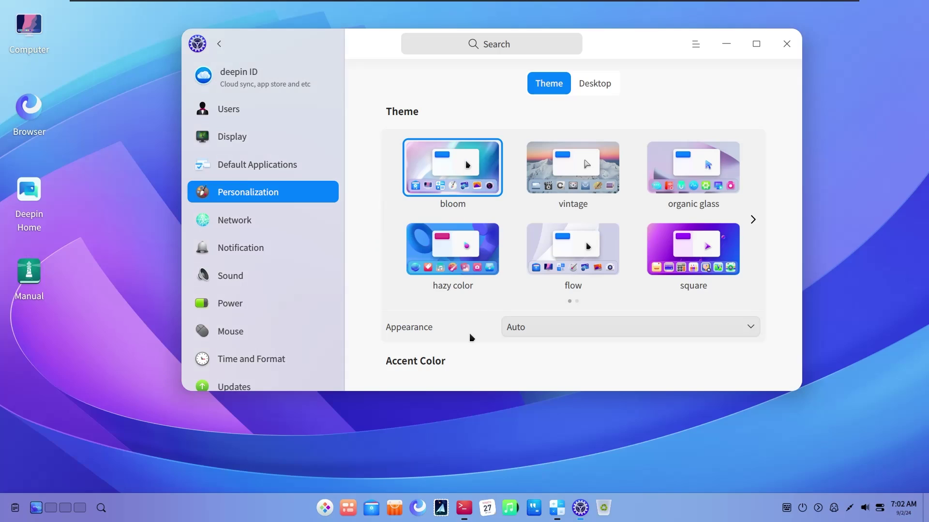
Keep the appearance on Auto and browse the icon themes without changing them
scroll(483, 329, "down", 1)
left_click(539, 289)
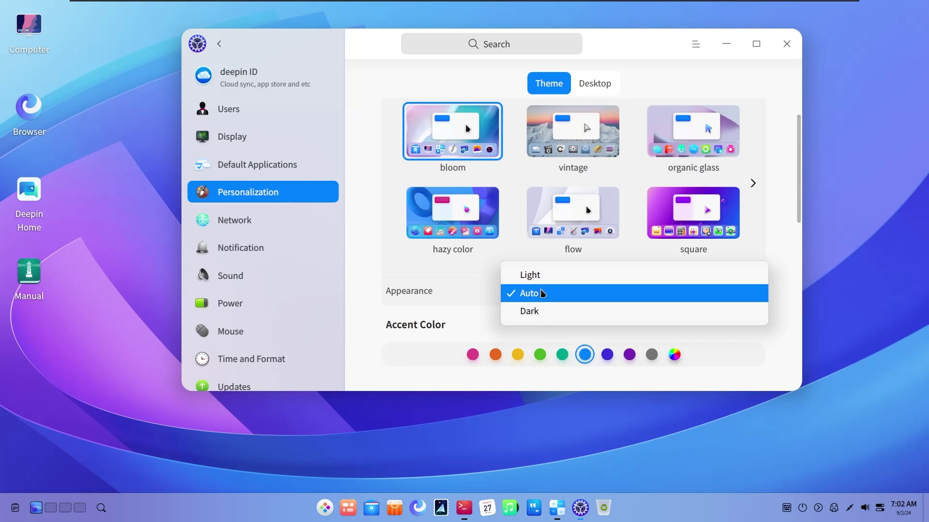
left_click(541, 293)
scroll(550, 328, "down", 4)
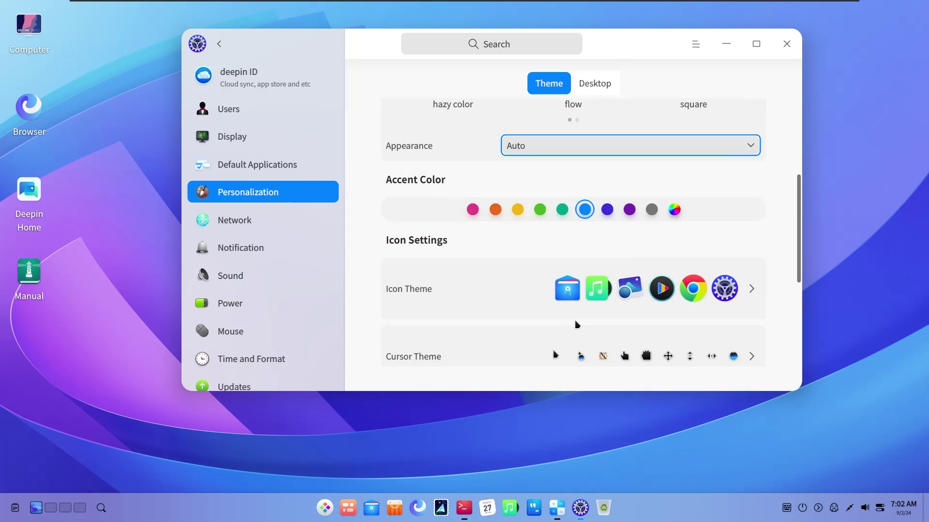
left_click(646, 292)
scroll(569, 238, "down", 6)
scroll(568, 237, "up", 6)
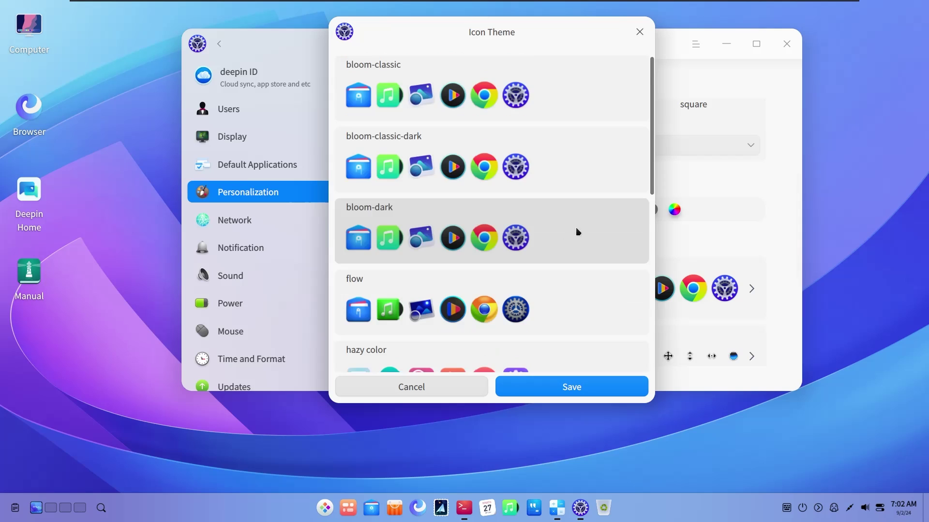
left_click(639, 32)
Switch the cursor theme to Adwaita and save the choice
scroll(588, 300, "down", 3)
left_click(583, 271)
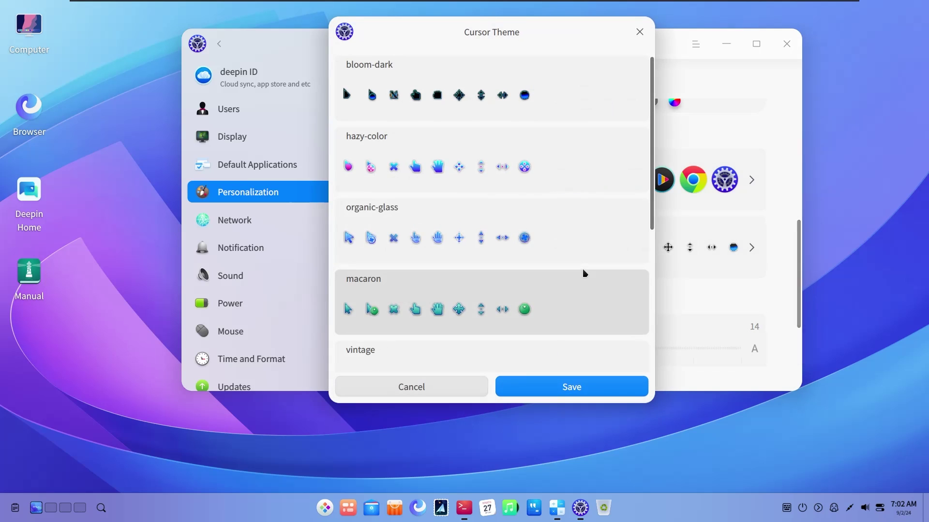
scroll(552, 210, "down", 5)
left_click(490, 327)
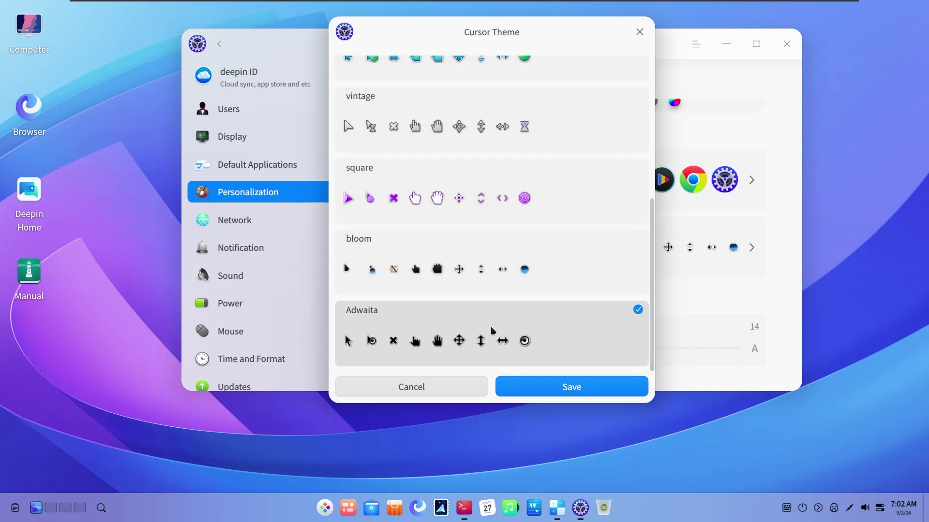
left_click(527, 390)
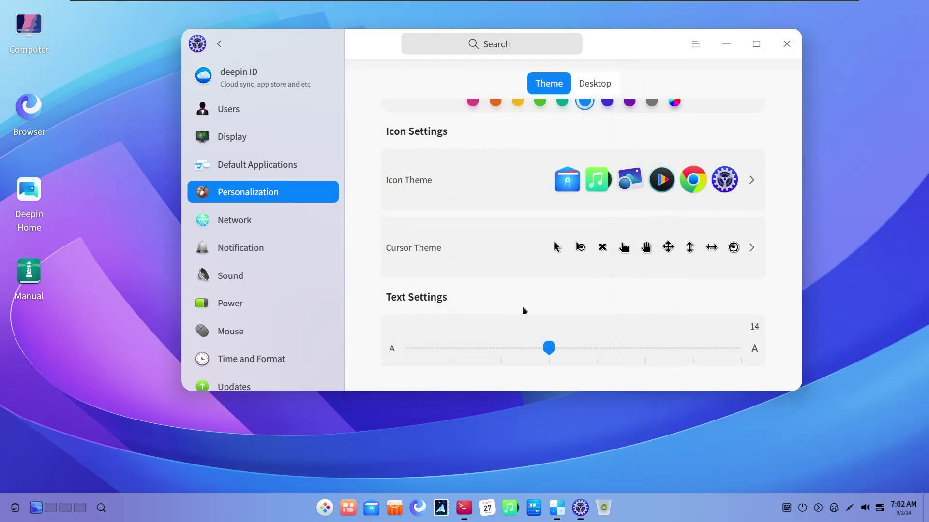
left_click_drag(373, 52, 343, 61)
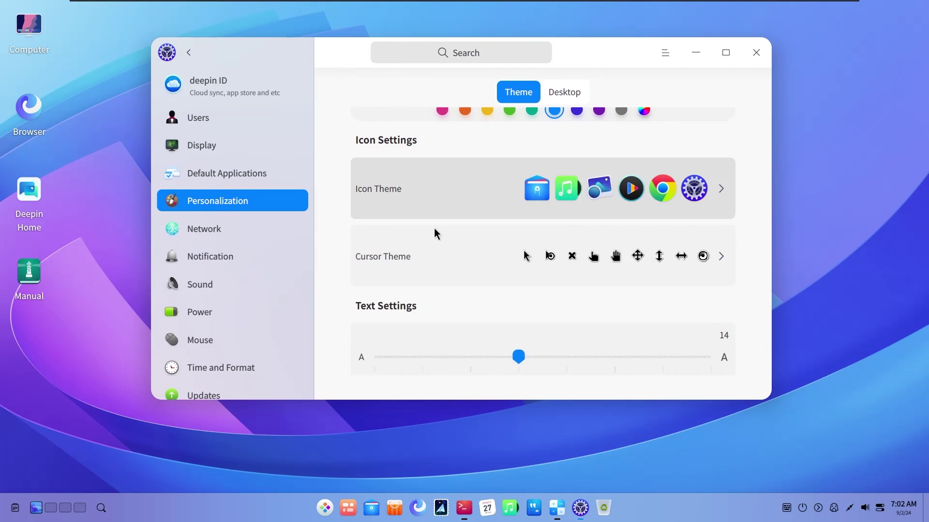
scroll(434, 232, "down", 3)
scroll(420, 285, "down", 1)
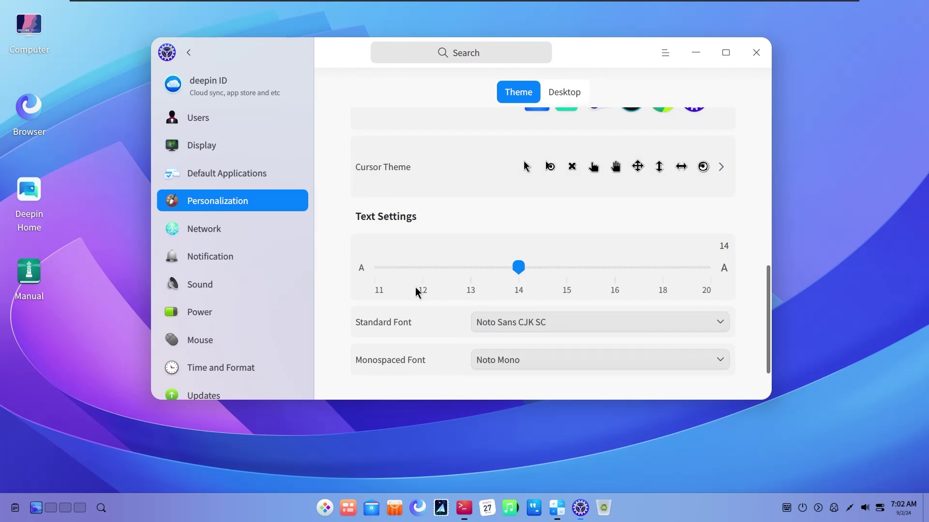
left_click(269, 237)
View the deepin ID cloud service page and close its sign-in window
left_click(233, 83)
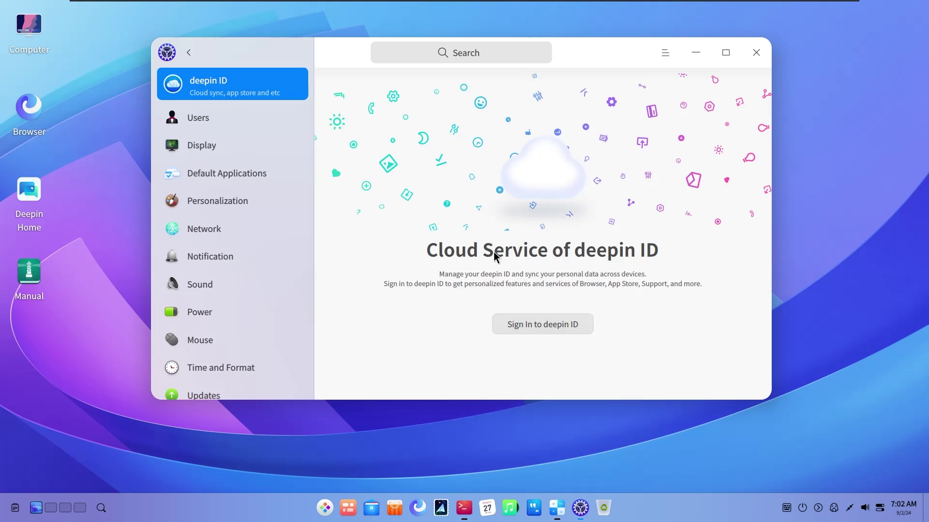
left_click_drag(347, 68, 348, 88)
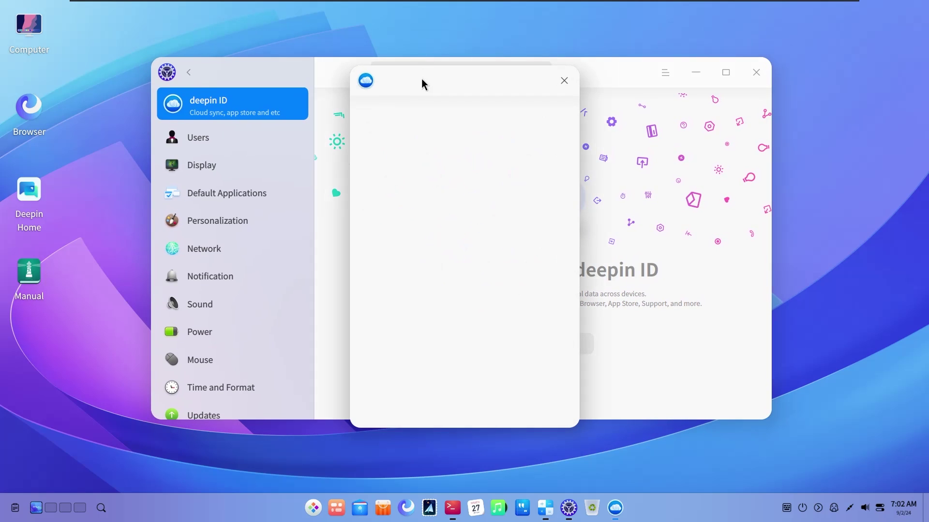
left_click_drag(422, 78, 643, 96)
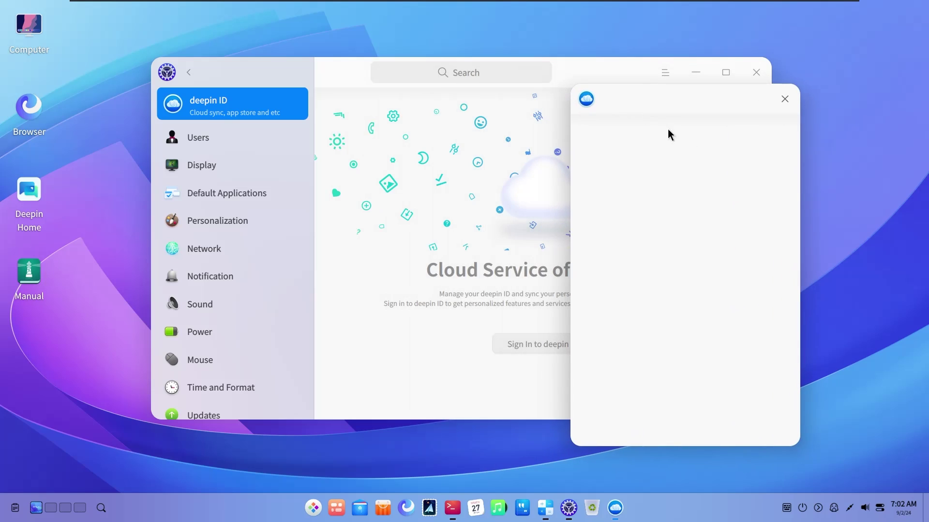
left_click(785, 99)
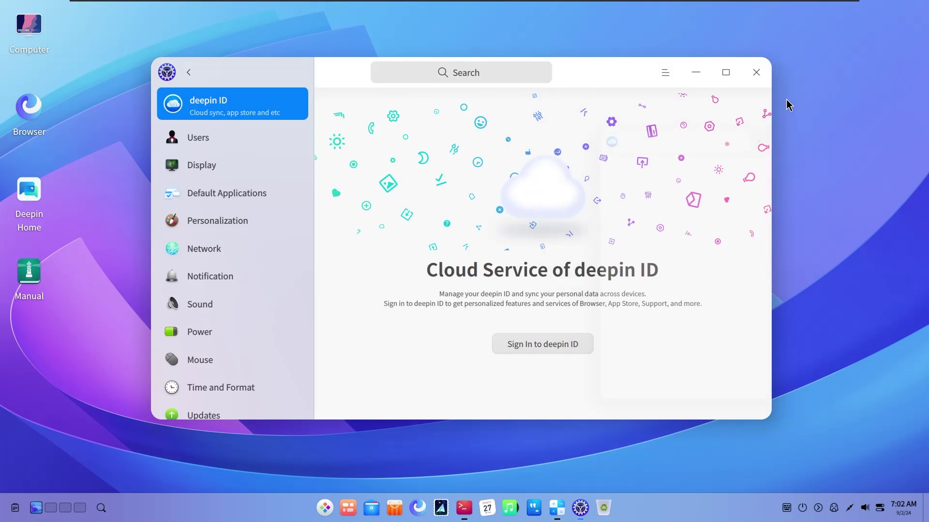
Look over the Users and Display settings pages
left_click(266, 130)
scroll(516, 230, "down", 1)
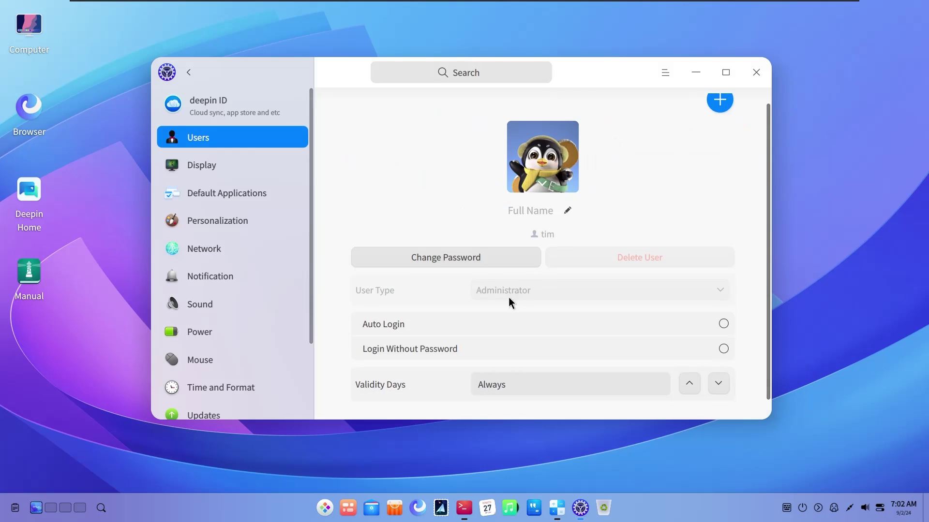
scroll(509, 297, "up", 1)
left_click(256, 168)
scroll(472, 280, "down", 3)
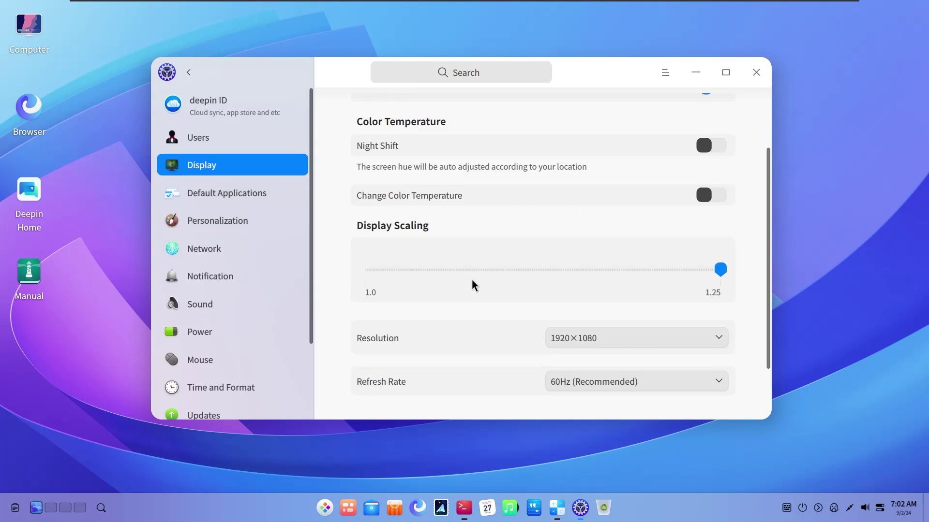
scroll(445, 307, "up", 3)
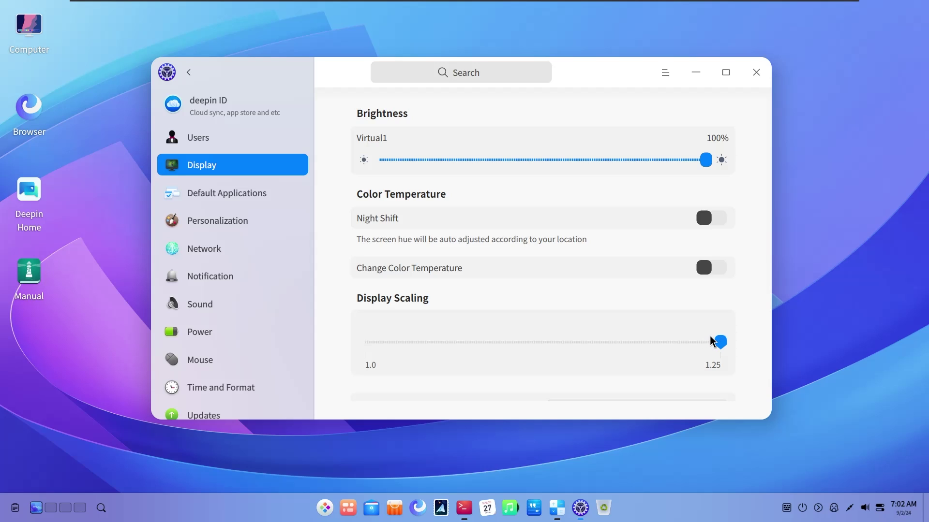
scroll(676, 321, "down", 3)
scroll(676, 321, "up", 3)
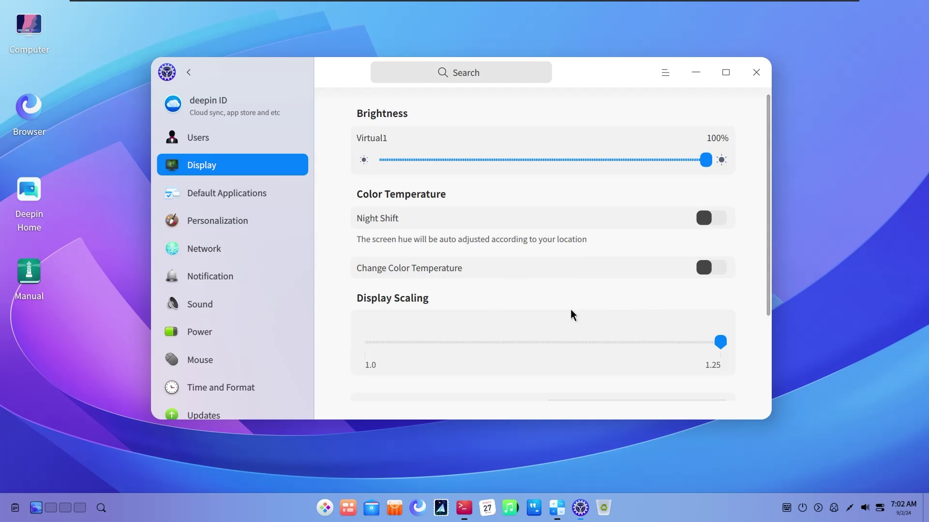
scroll(486, 305, "down", 1)
scroll(486, 306, "up", 1)
Look at the default mail application, then view the Personalization settings
left_click(257, 189)
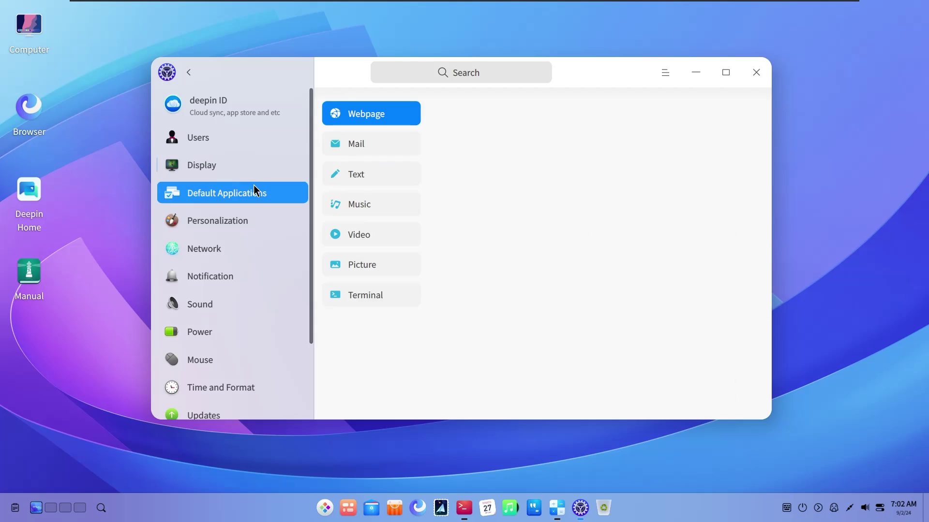
left_click(398, 140)
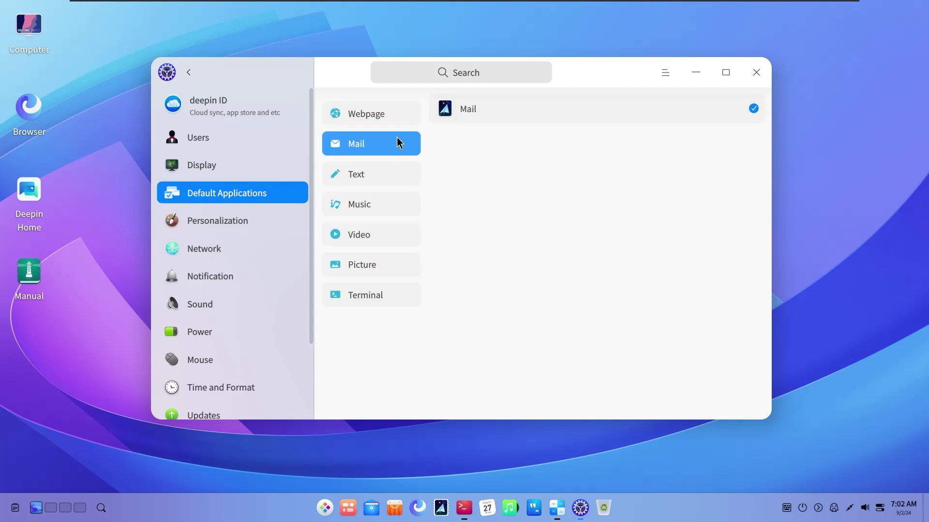
left_click_drag(353, 77, 334, 77)
left_click(245, 222)
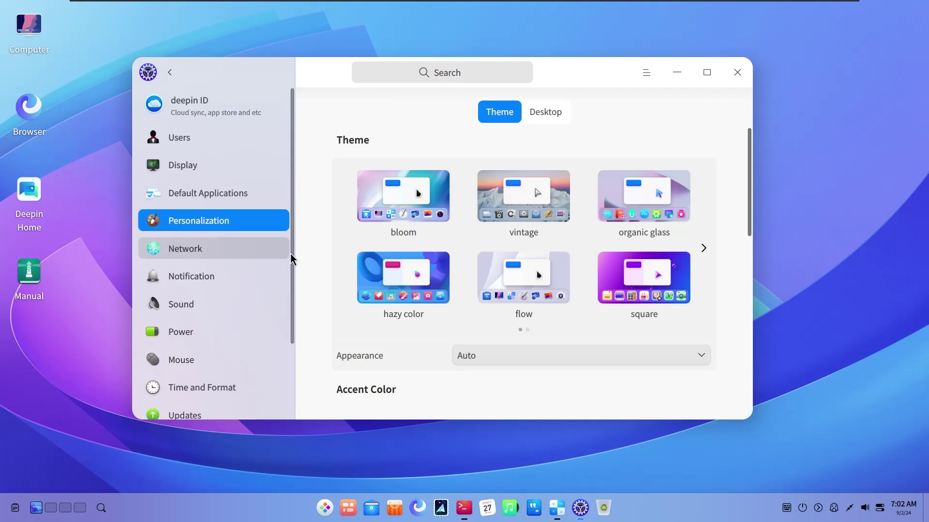
scroll(298, 251, "down", 3)
Browse the Network, Notification, Sound and Power settings pages
left_click(220, 248)
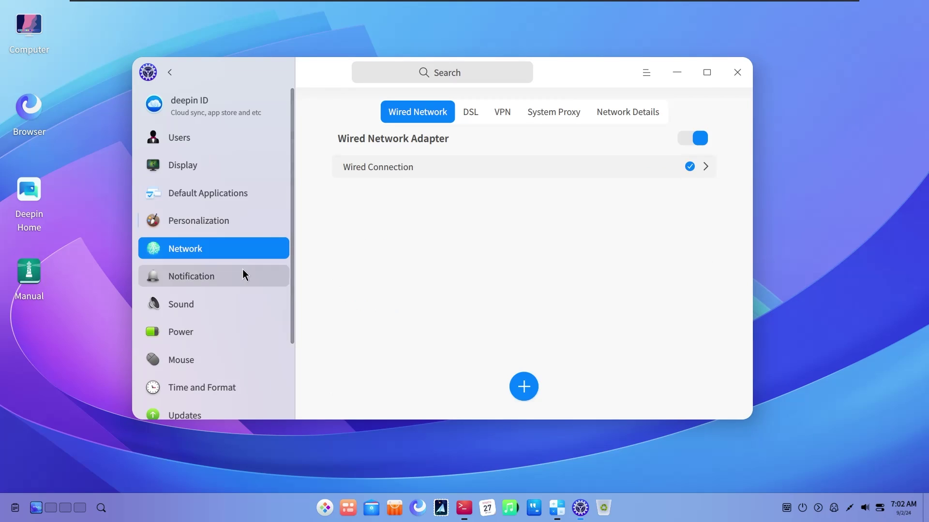
left_click(229, 275)
left_click(219, 300)
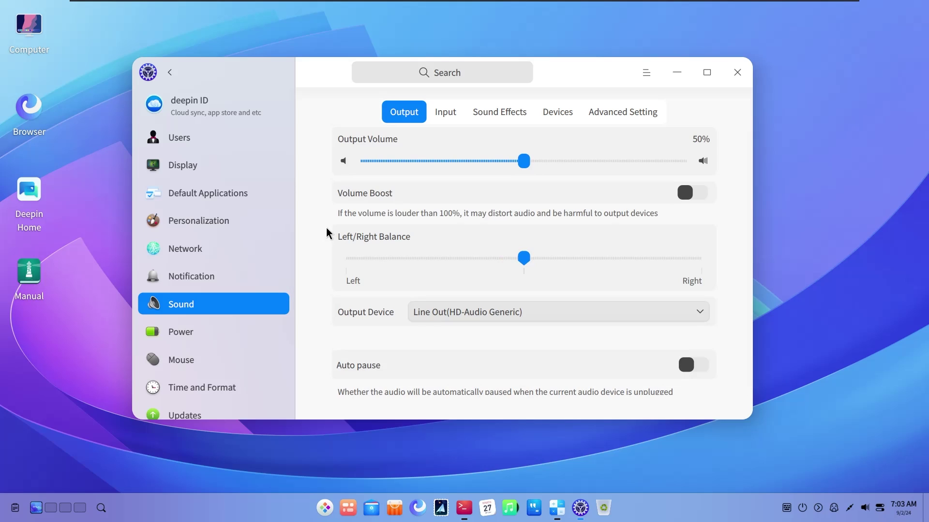
left_click(228, 329)
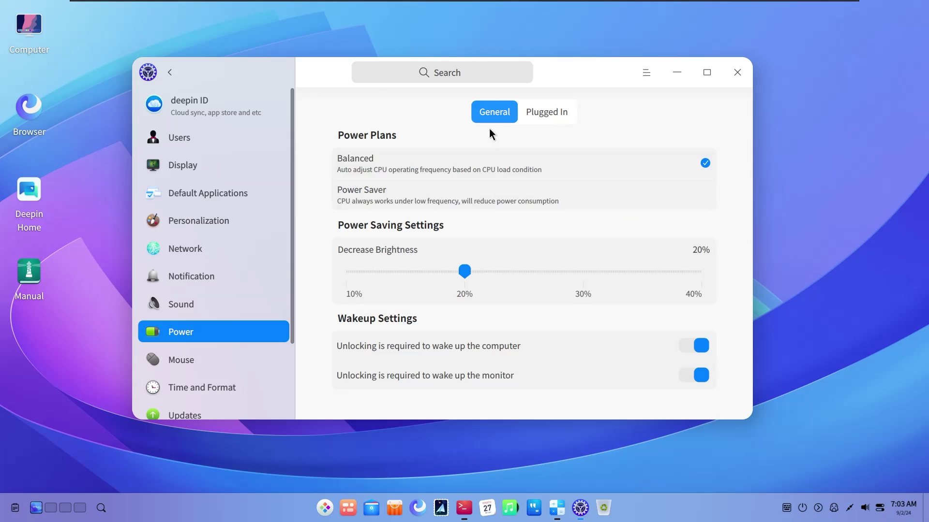
Try the Mouse double-click test, then view the Time and Format page
left_click(240, 361)
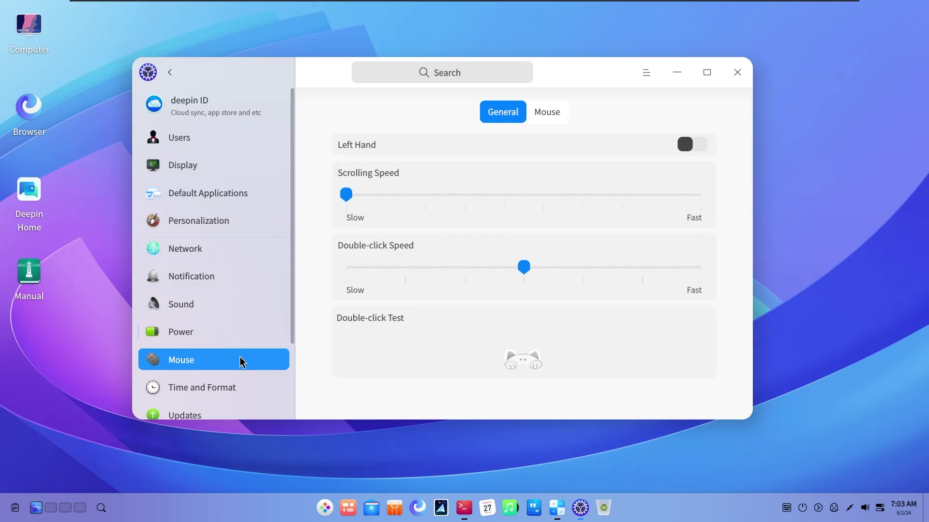
double_click(525, 362)
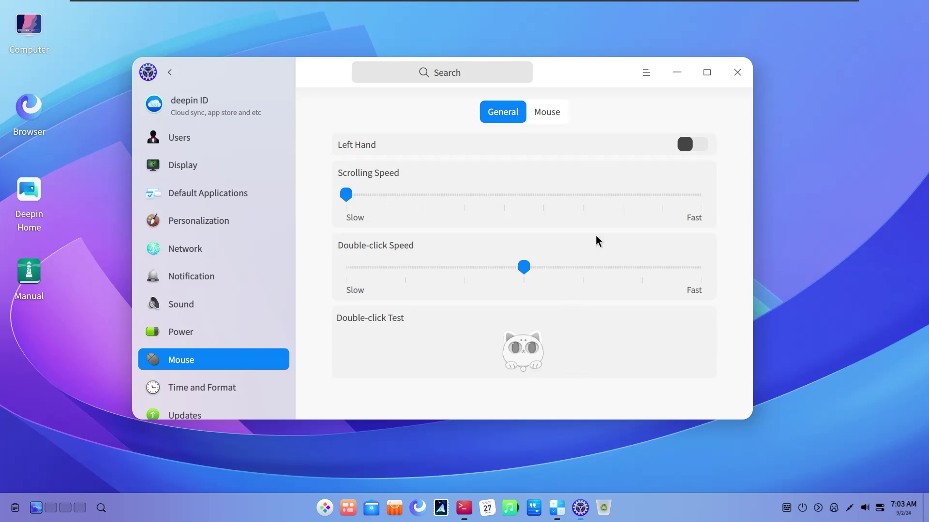
left_click(233, 390)
scroll(244, 339, "down", 2)
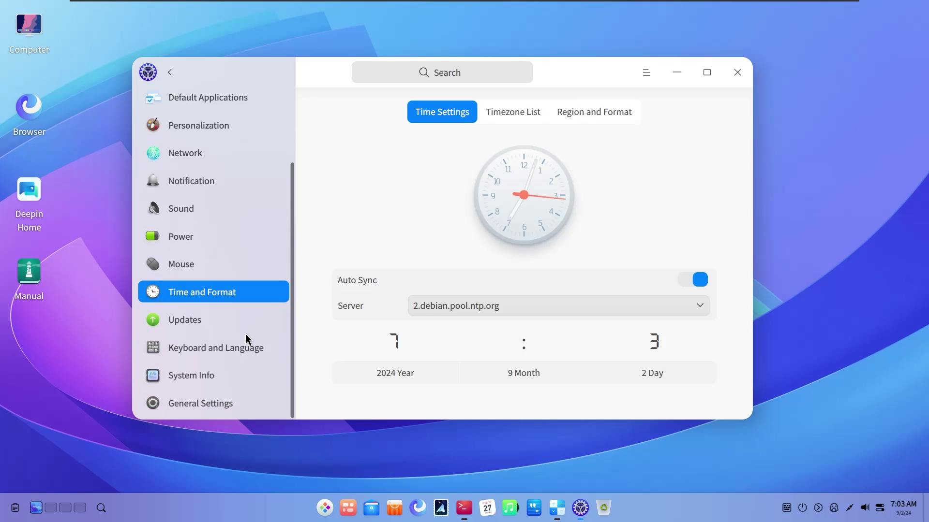
Start an update check and glance at the wired network connection status
left_click(227, 317)
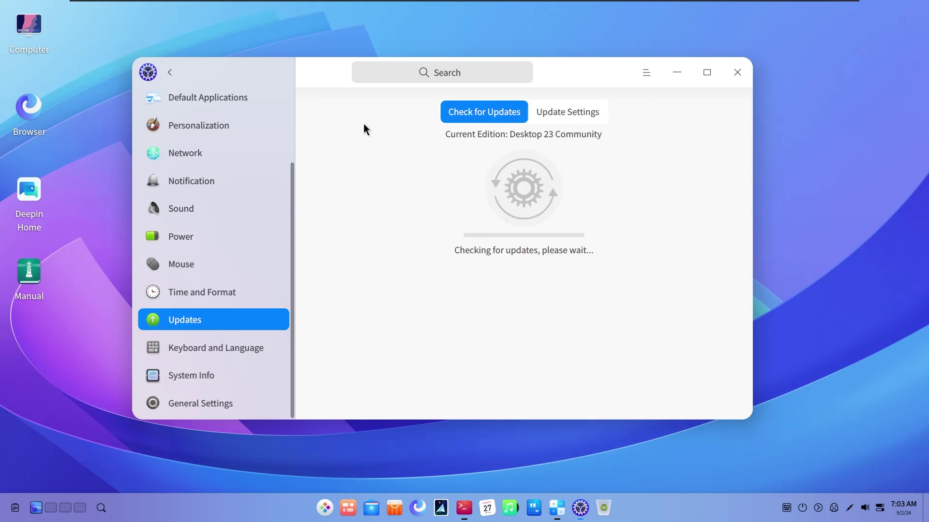
left_click_drag(325, 78, 315, 77)
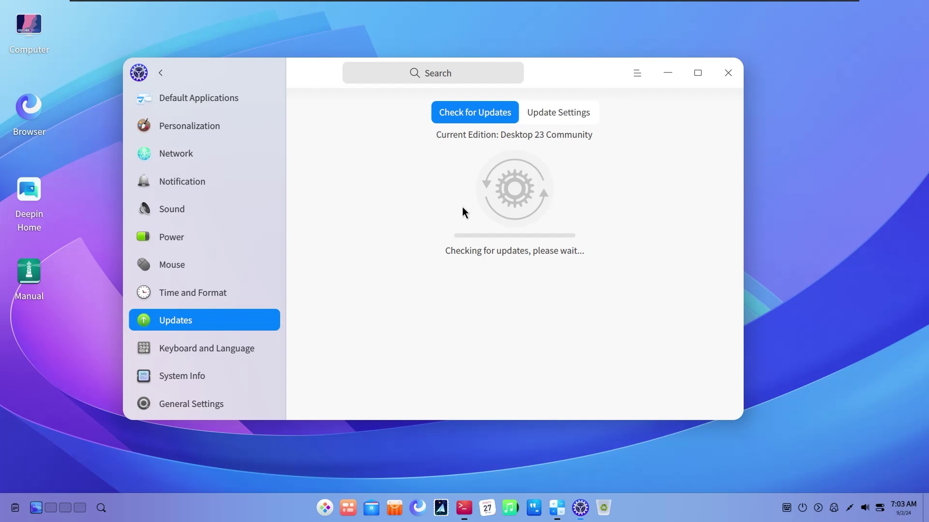
left_click_drag(555, 79, 563, 81)
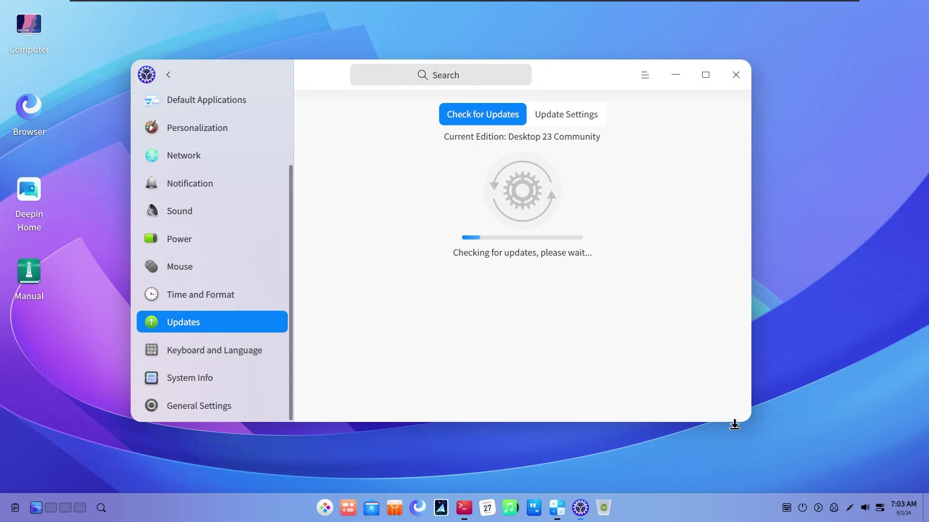
left_click(850, 509)
left_click(497, 297)
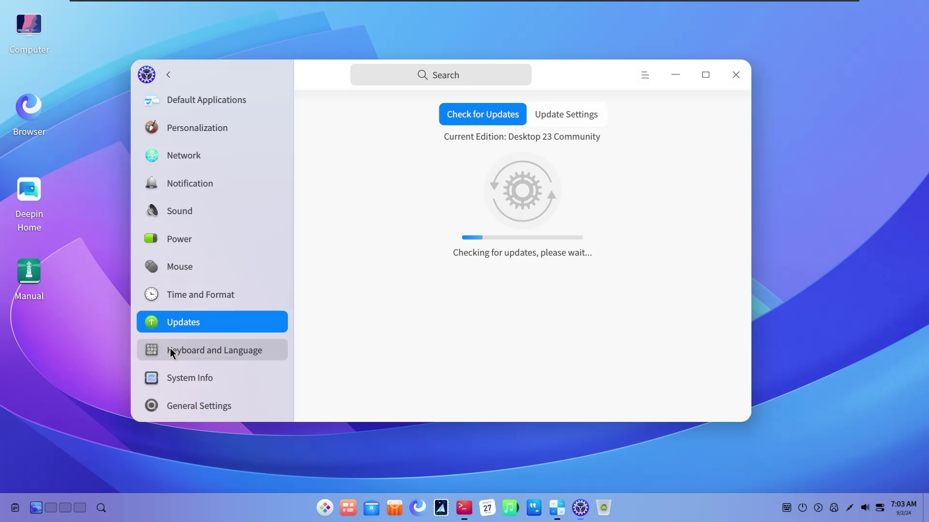
Review Keyboard and Language and System Info, then try the boot menu theme and cancel authentication
left_click(170, 347)
scroll(316, 265, "down", 3)
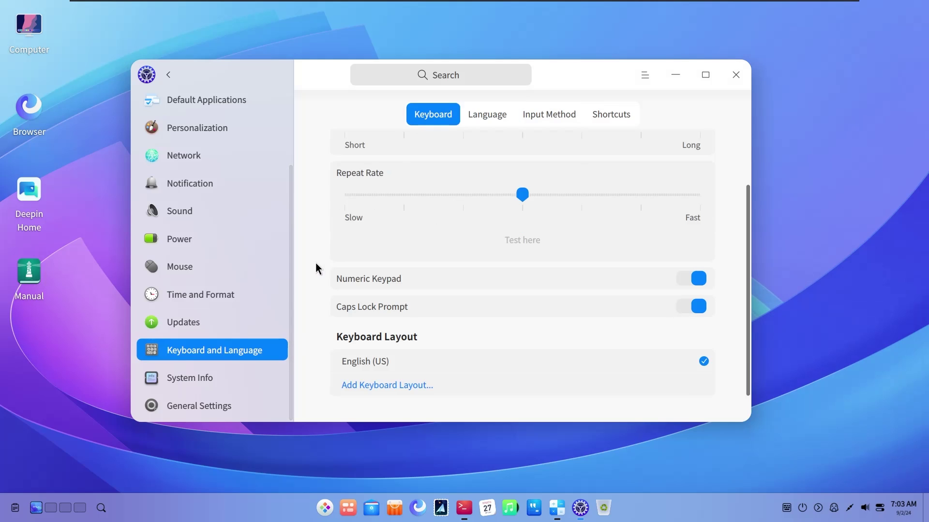
left_click(225, 372)
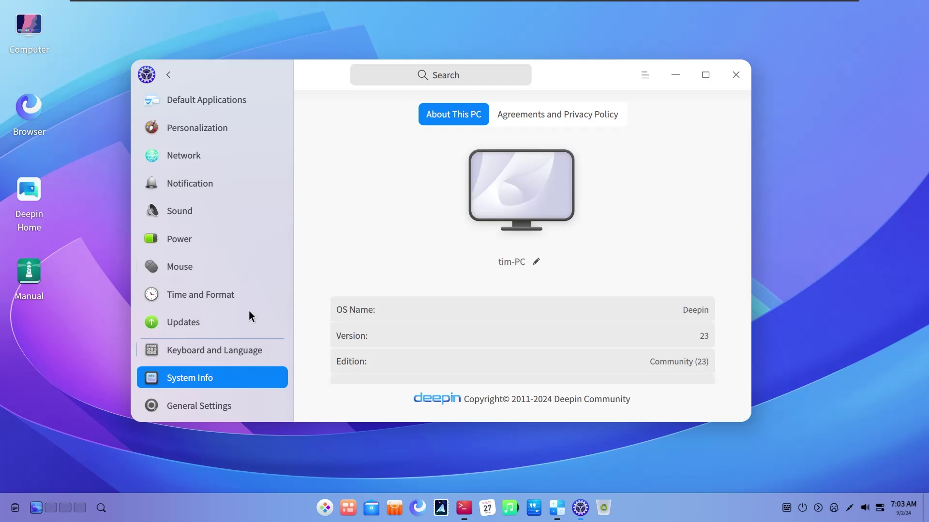
left_click(221, 405)
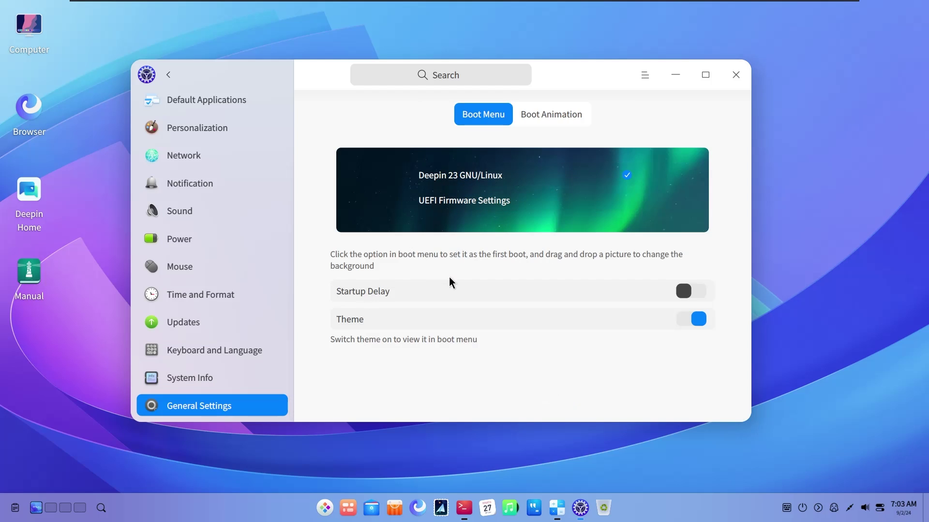
left_click(690, 321)
left_click(420, 317)
Switch the boot animation to Big Size and reposition the Control Center window
left_click(526, 112)
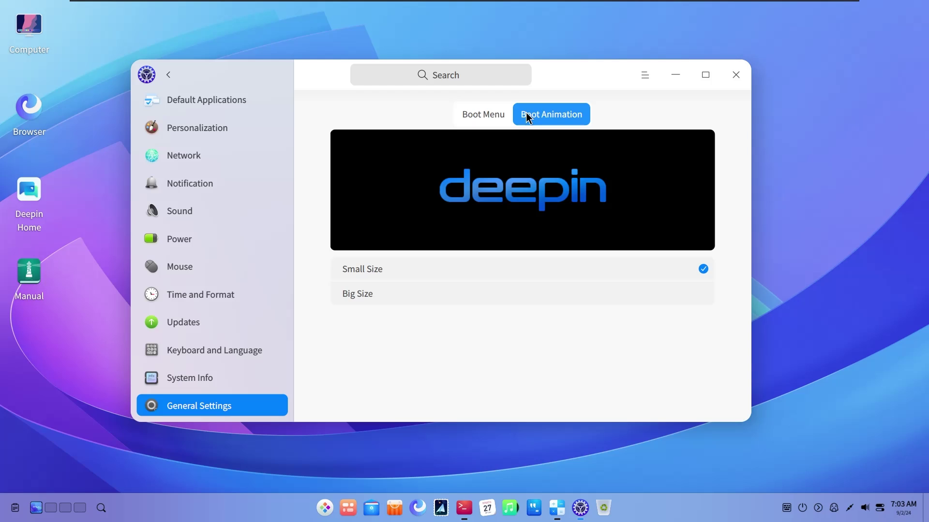
left_click(523, 285)
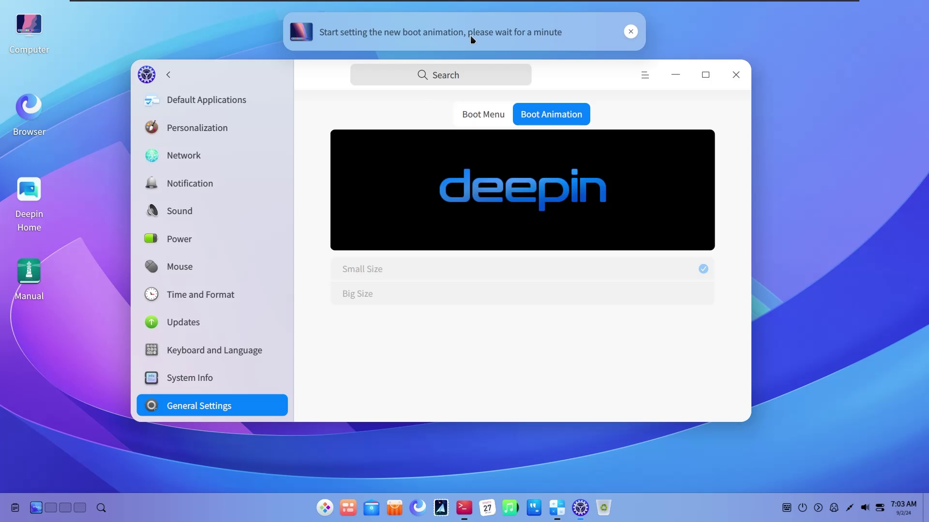
left_click_drag(590, 84, 624, 95)
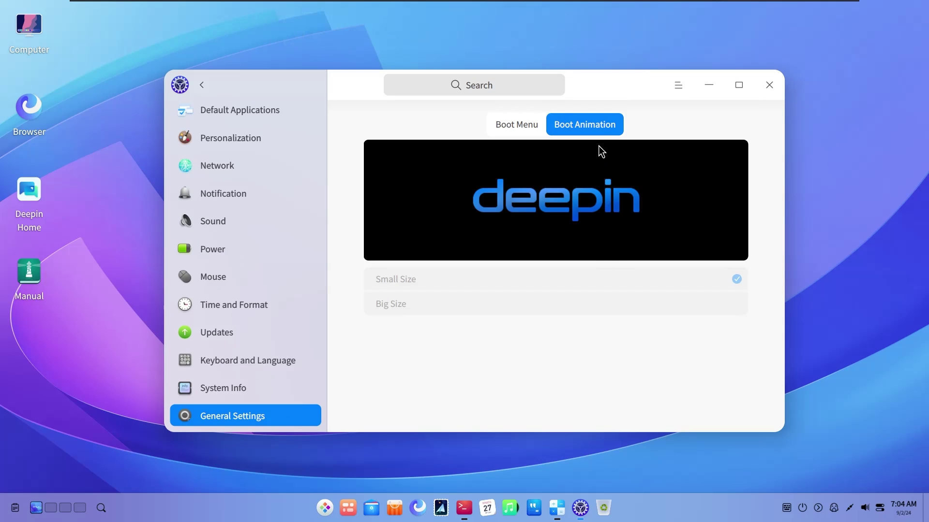
left_click_drag(625, 88, 611, 92)
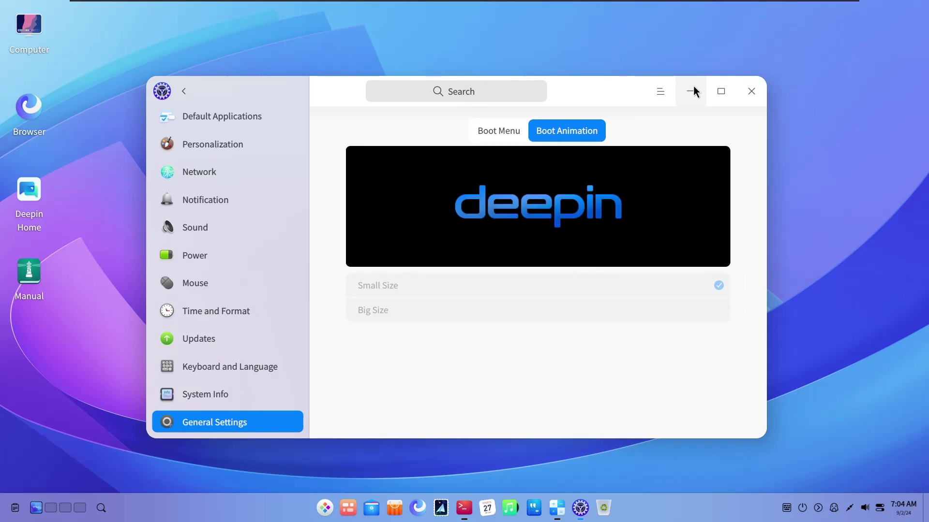
Open and close the Control Center main menu, then minimize the window
left_click(659, 91)
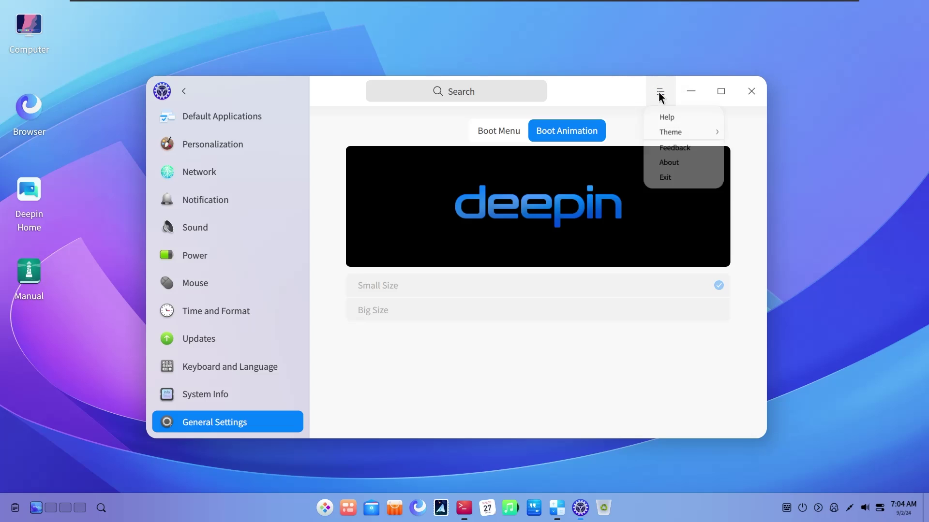
left_click(626, 103)
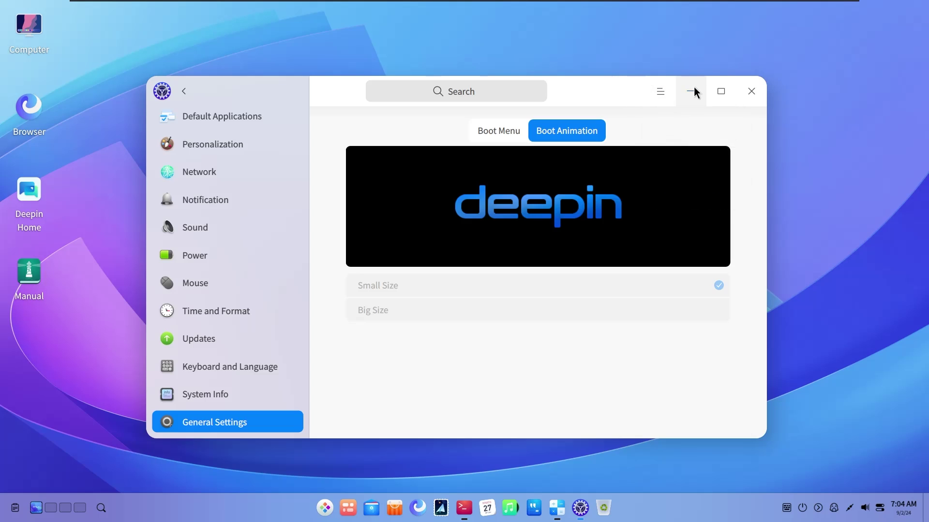
left_click(692, 91)
Minimize Calculator from the dock, then launch Music from the Launcher
left_click(556, 508)
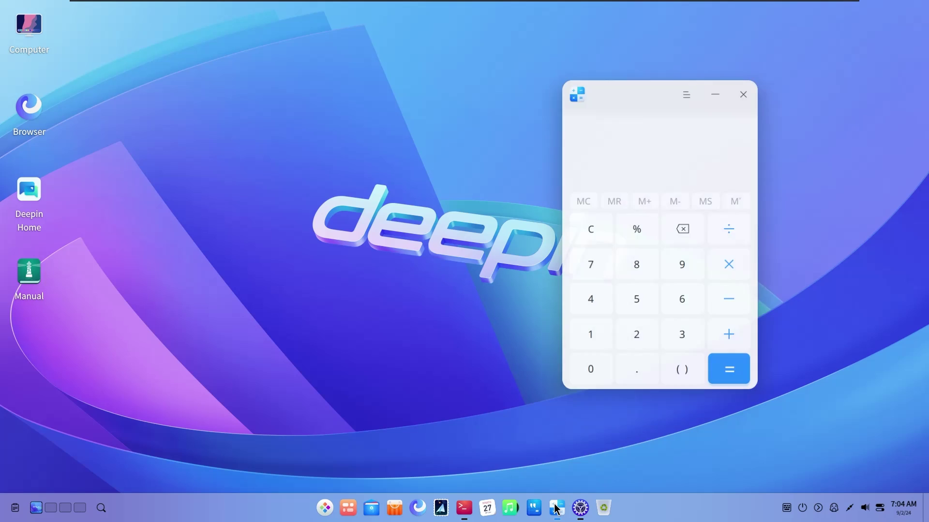
left_click(556, 507)
right_click(556, 508)
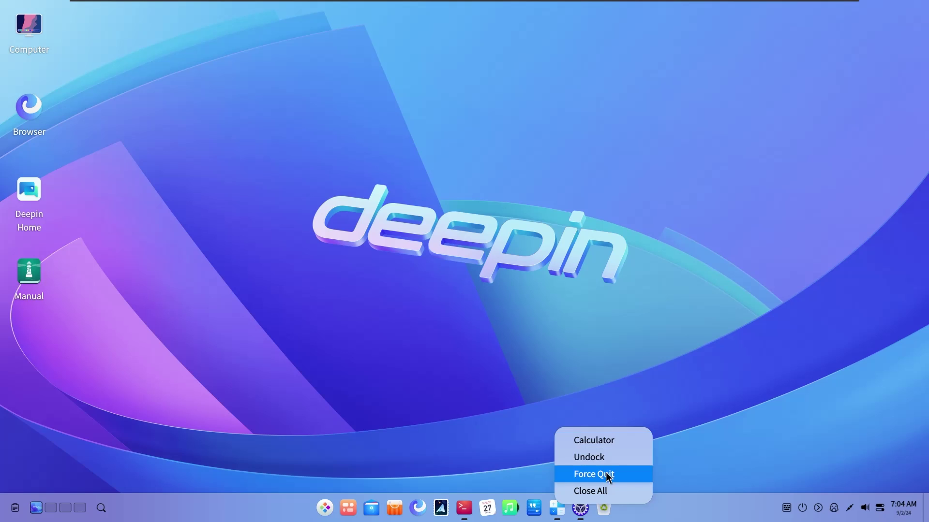
left_click(695, 438)
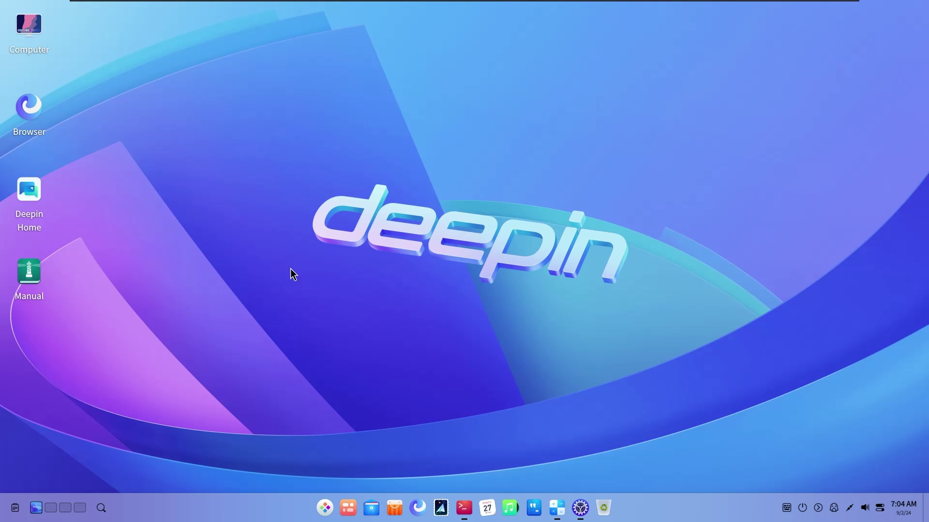
left_click(327, 506)
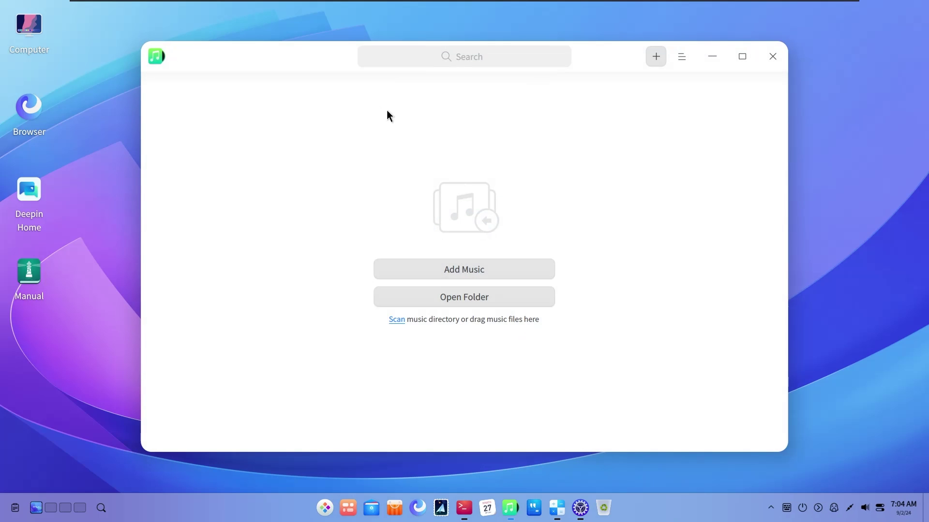
left_click_drag(296, 63, 342, 65)
Check Music's About box for version 6.2.40, then close it
left_click_drag(677, 52, 640, 38)
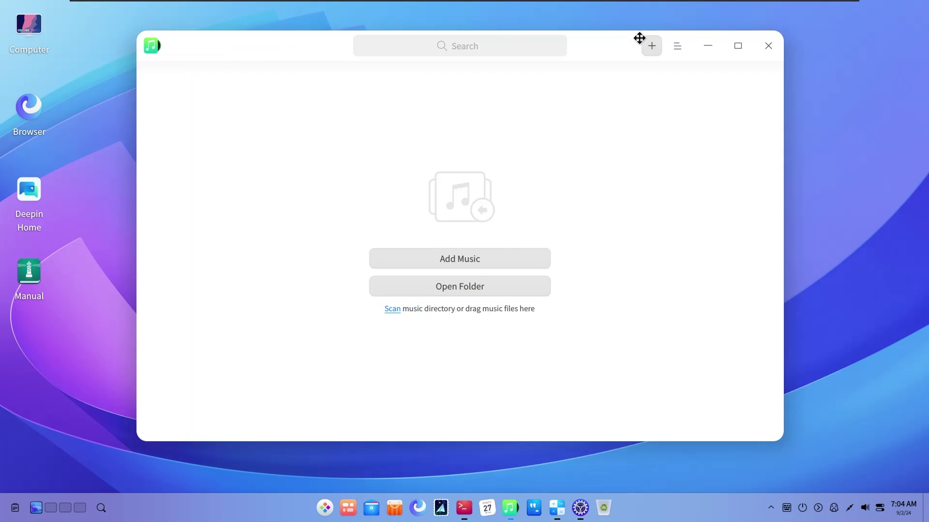
left_click(685, 47)
left_click(683, 199)
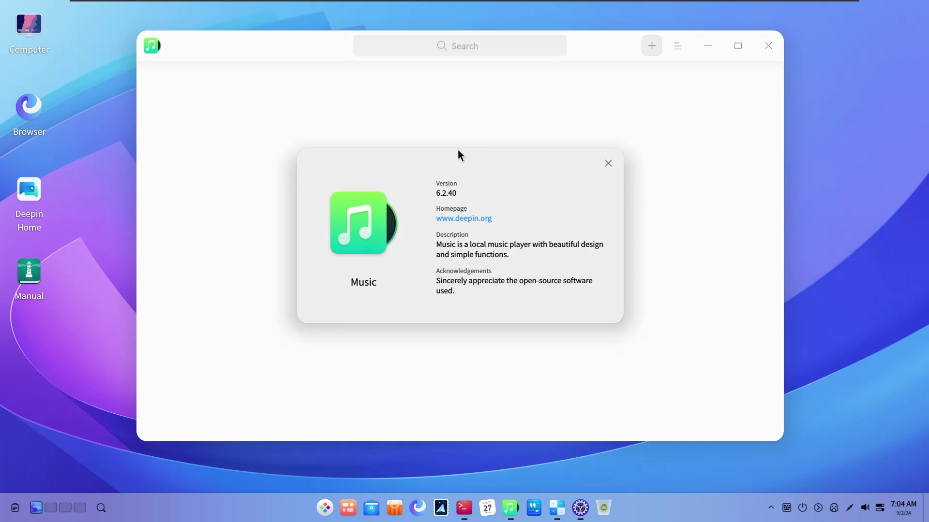
left_click_drag(457, 150, 517, 161)
left_click(668, 174)
Quit Music entirely by choosing Exit and confirming, then bring up the Launcher
left_click(769, 45)
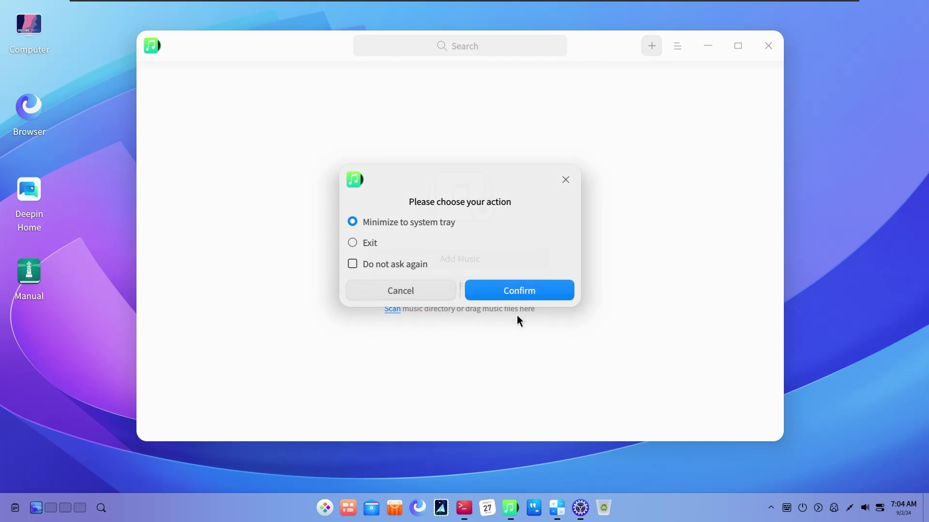
left_click(364, 244)
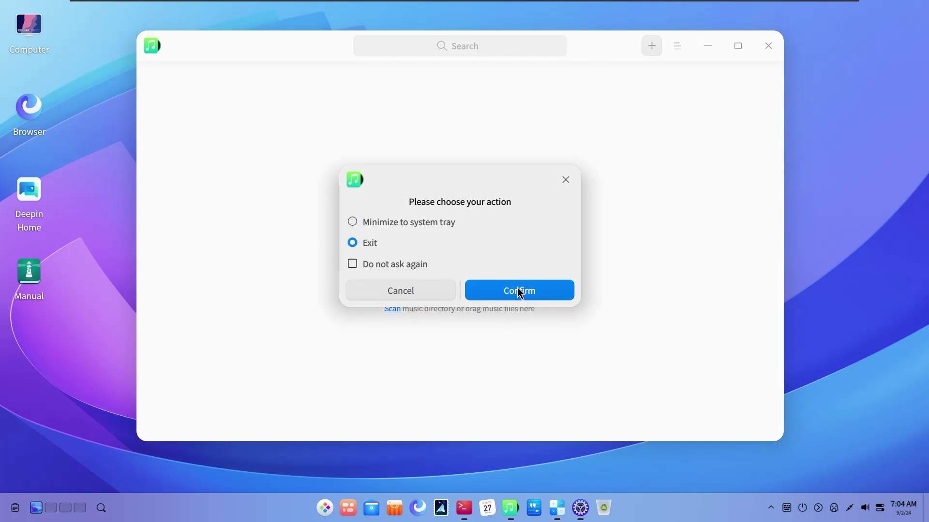
left_click(513, 289)
left_click(330, 508)
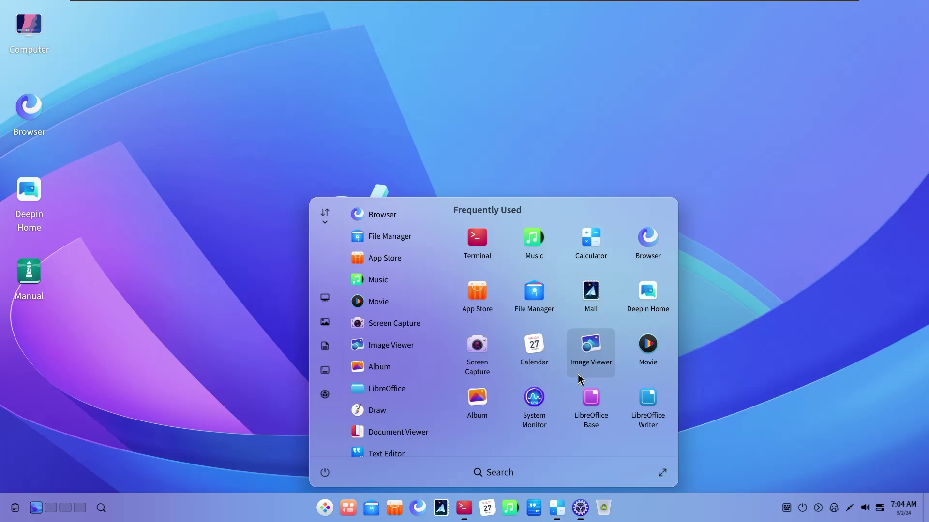
Review System Monitor's Services, Users and Processes lists, then close it
left_click(545, 400)
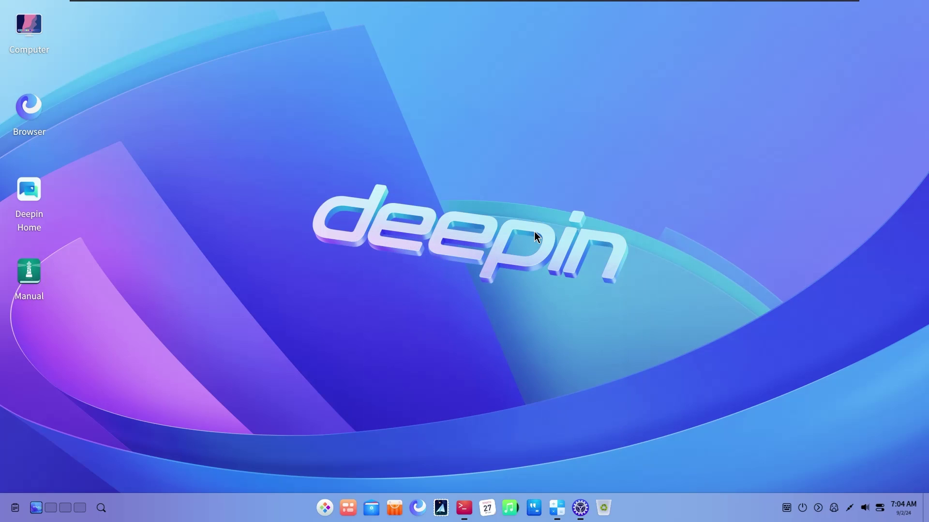
left_click(580, 508)
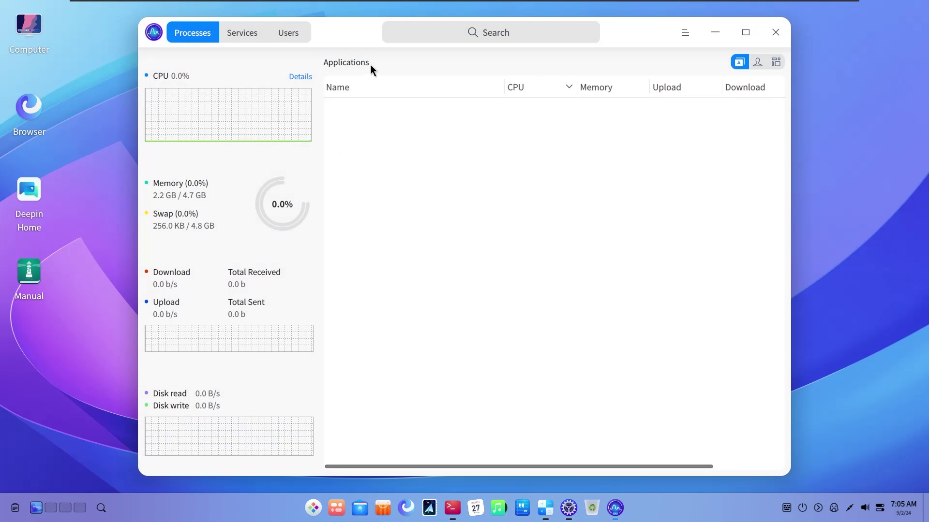
left_click_drag(349, 38, 266, 39)
left_click(239, 49)
left_click(272, 50)
left_click(178, 48)
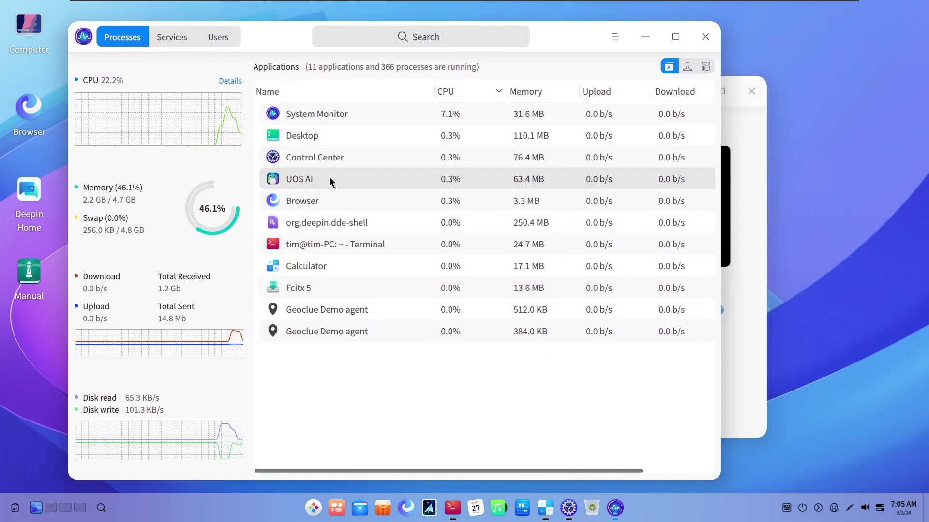
left_click(700, 37)
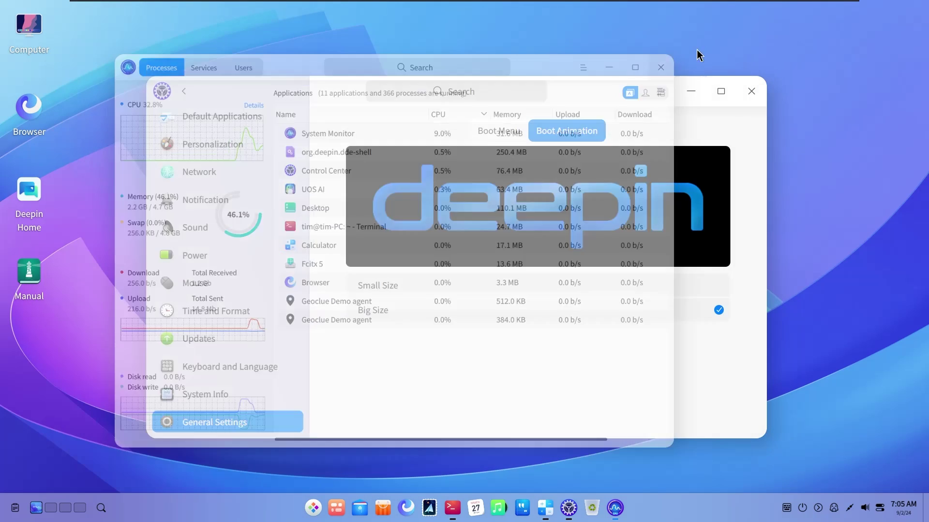
Open Network in Control Center, maximize and restore the window, then close it
left_click_drag(626, 92, 700, 52)
left_click(327, 135)
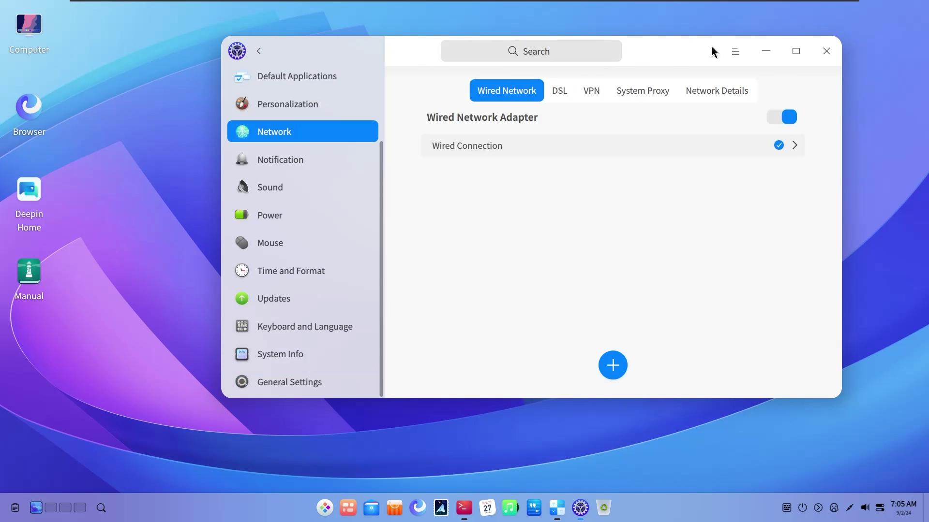
left_click(807, 50)
double_click(723, 21)
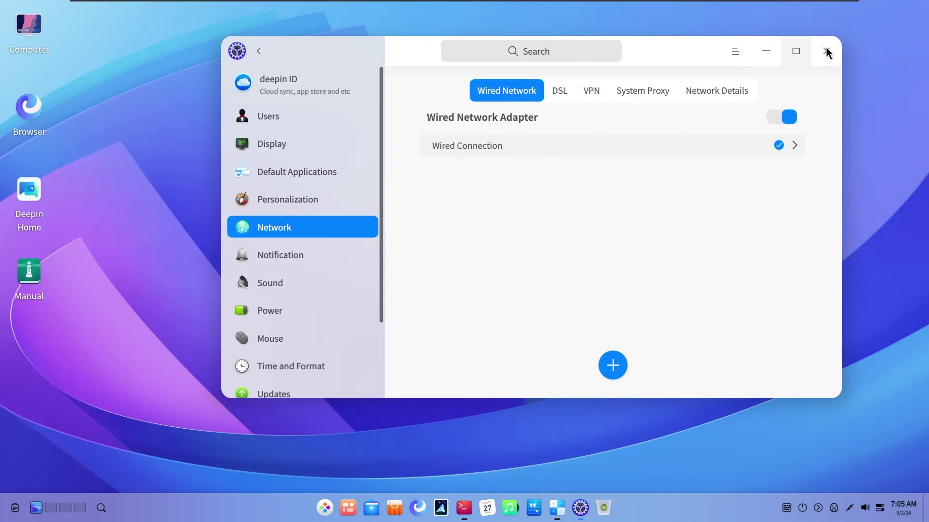
left_click(826, 49)
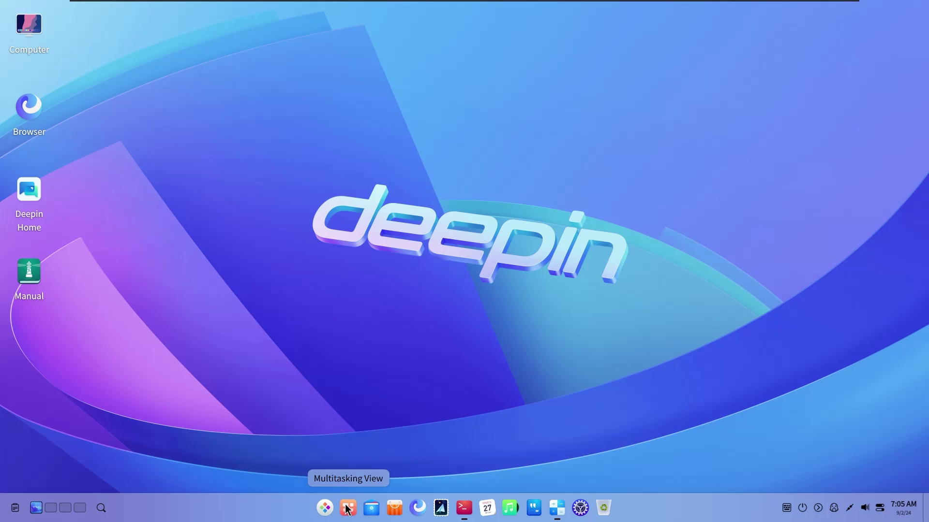
Visit workspaces 2, 3 and 4, then return to workspace 1 with Calculator in front
left_click(347, 508)
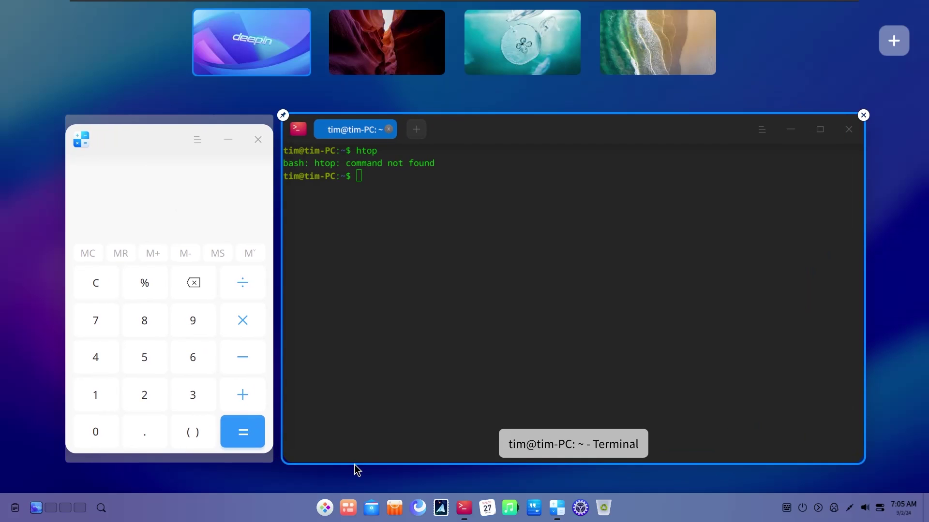
left_click(422, 37)
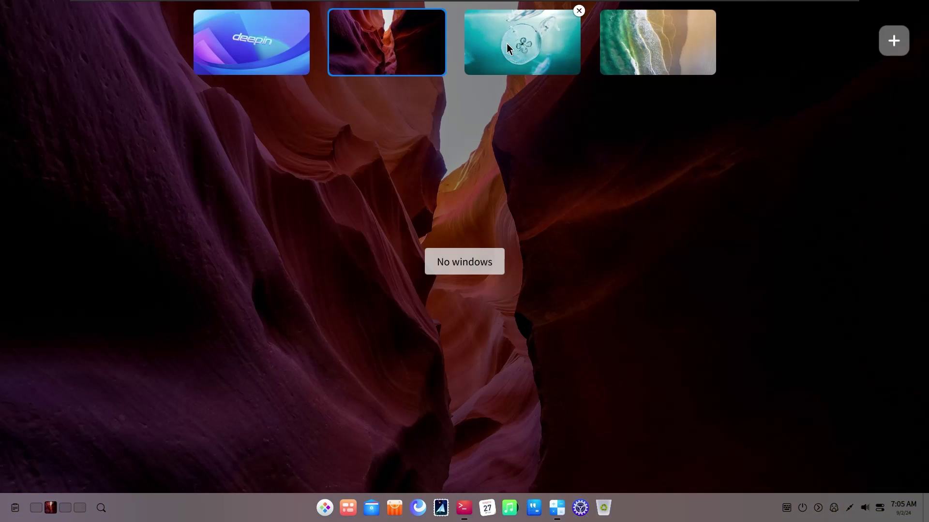
left_click(506, 43)
left_click(654, 50)
left_click(253, 68)
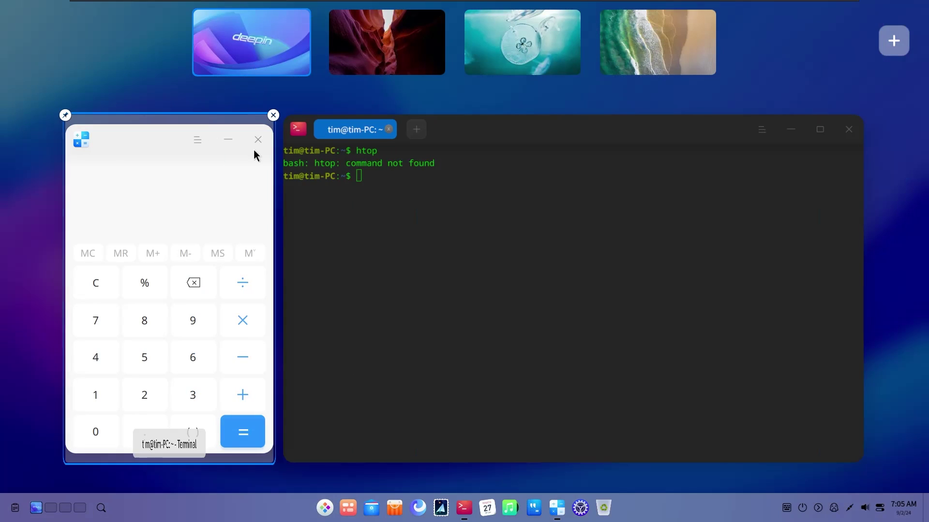
left_click(221, 224)
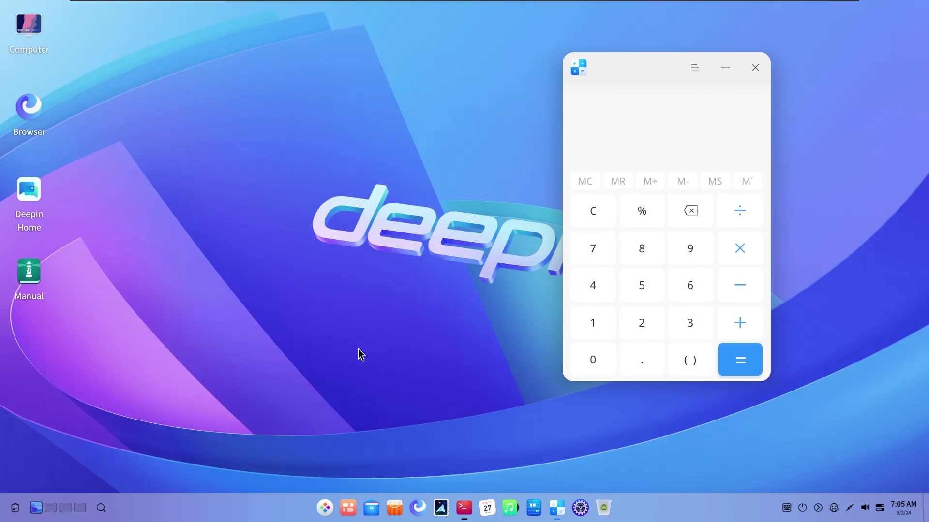
Toggle the Multitasking View open and closed twice more
left_click(352, 512)
left_click(351, 513)
left_click(351, 510)
left_click(351, 512)
Close Calculator and browse the Videos and Desktop folders in File Manager
left_click(755, 68)
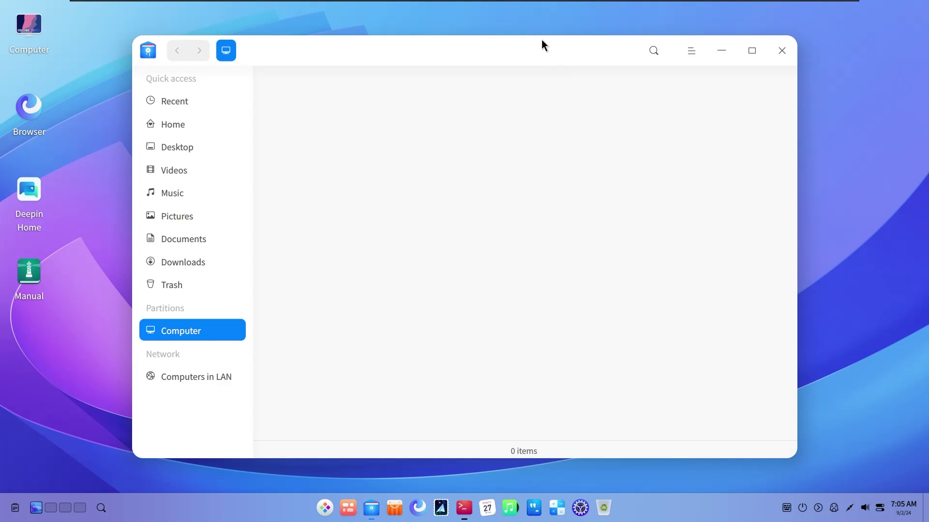
mouse_move(541, 40)
left_mouse_down()
mouse_move(557, 42)
mouse_move(537, 42)
left_mouse_up()
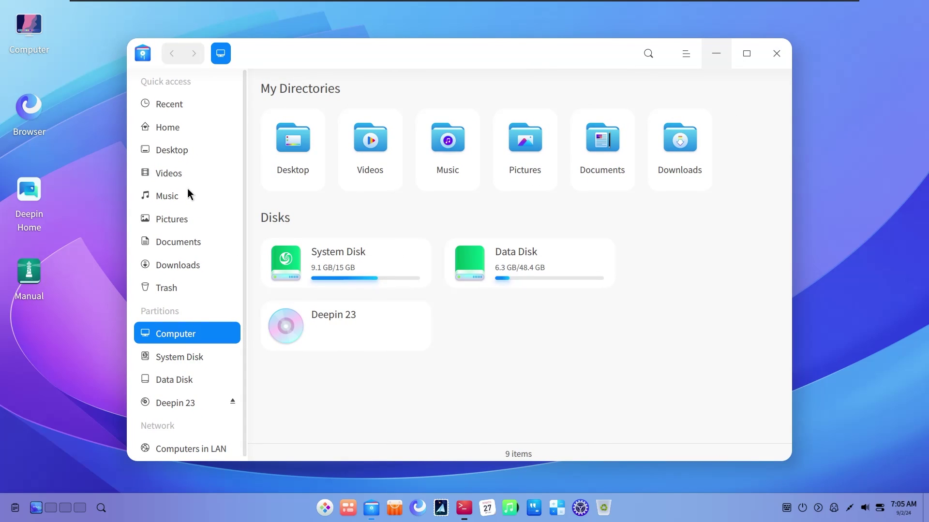
left_click(159, 178)
left_click(189, 148)
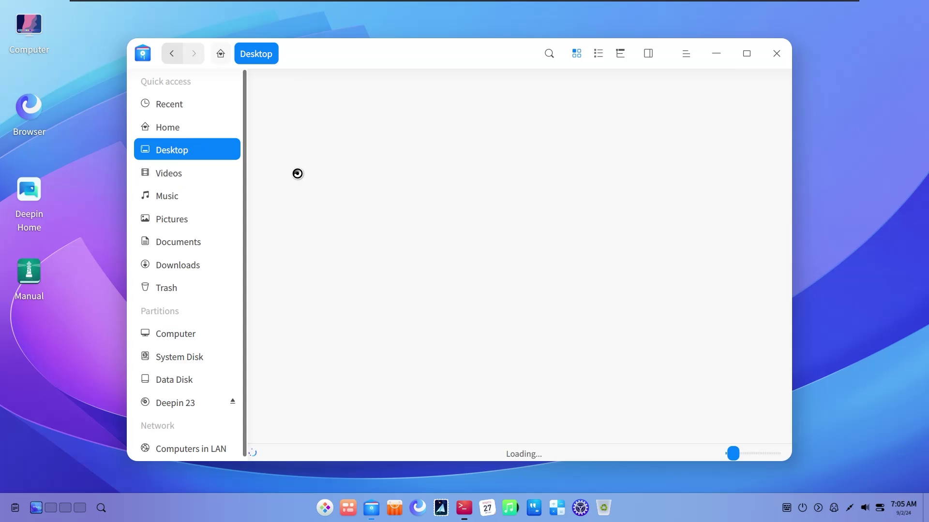
left_click(205, 175)
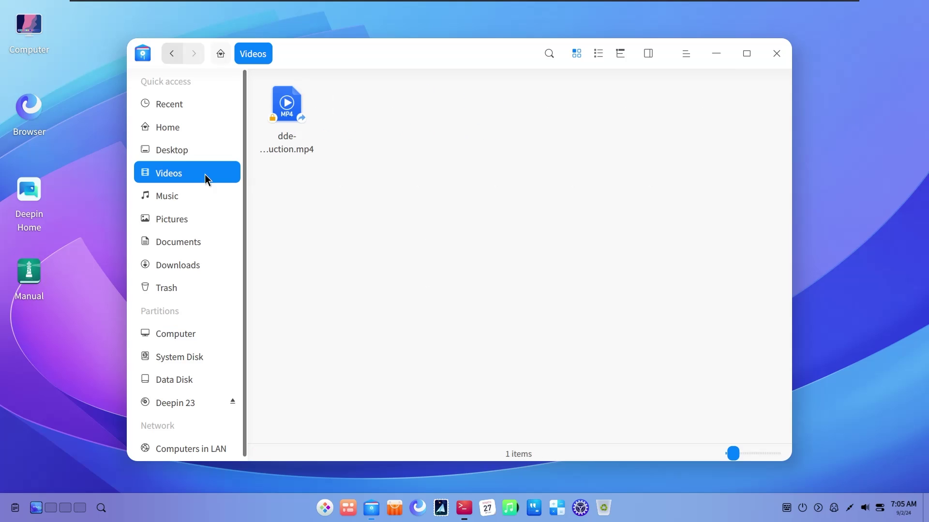
View the Properties of dde-introduction.mp4, then close the dialog and File Manager
left_click(289, 131)
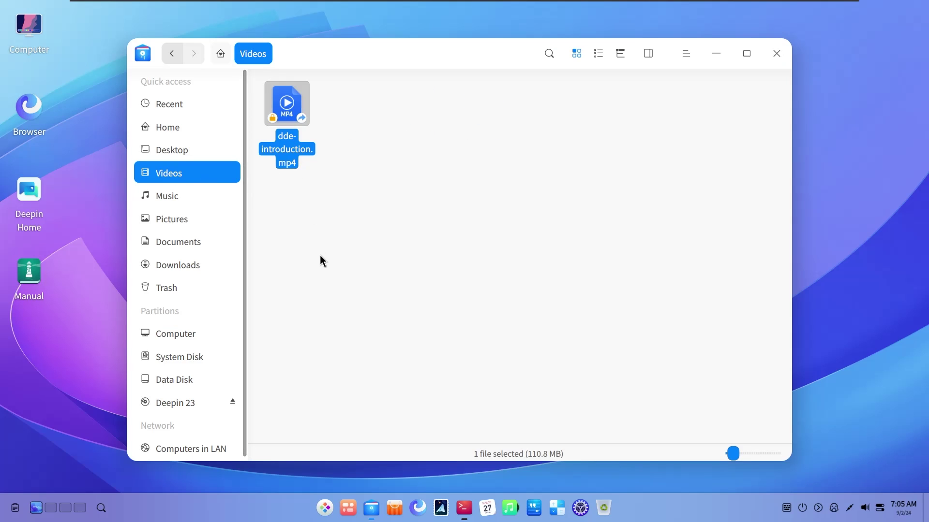
right_click(304, 170)
left_click(359, 413)
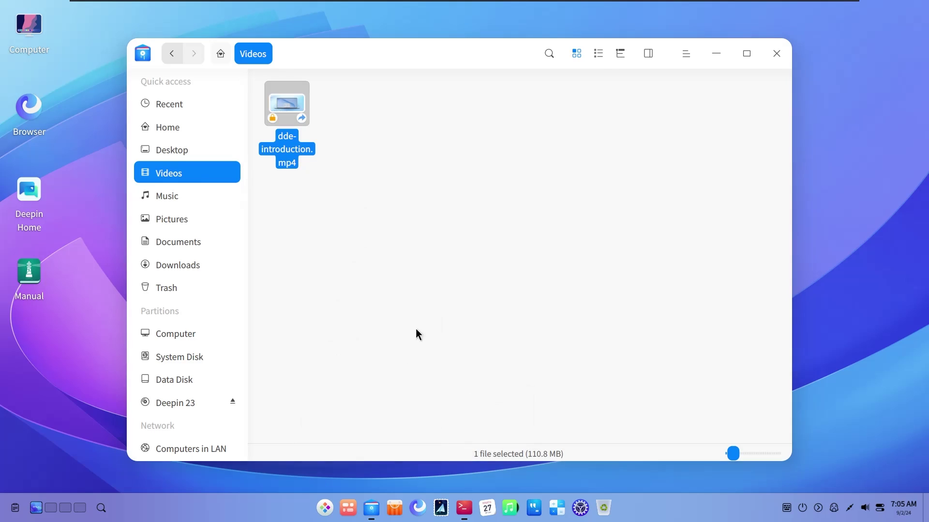
left_click_drag(414, 89, 518, 100)
left_click(667, 94)
left_click(775, 54)
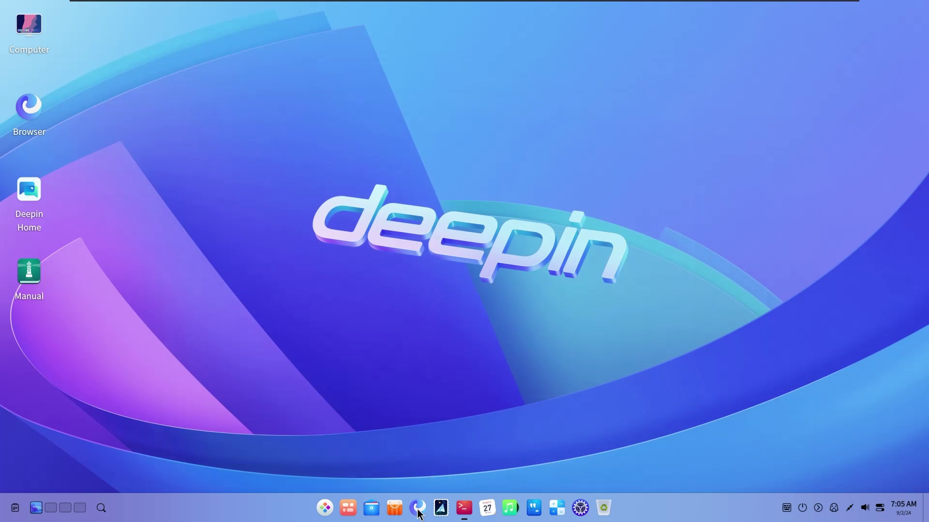
Launch the App Store, then start LianLianKan from the Launcher
left_click(394, 508)
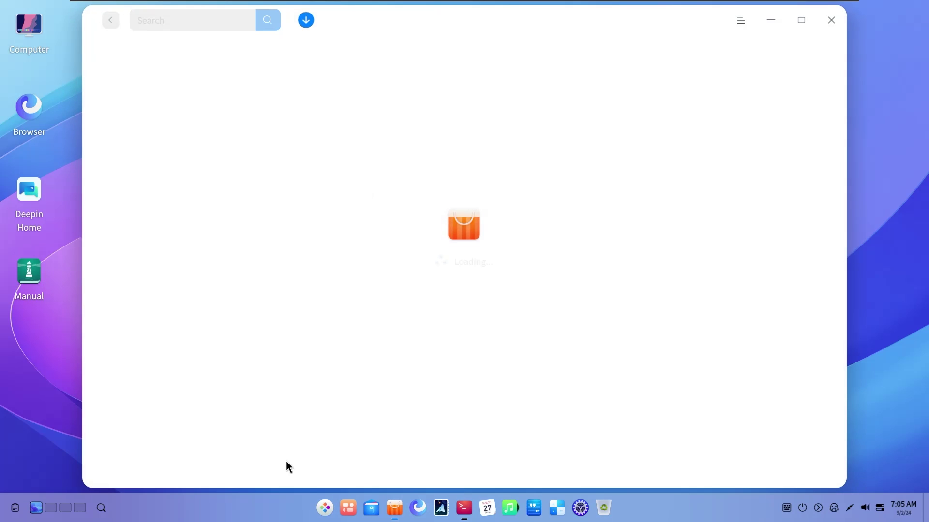
left_click(328, 511)
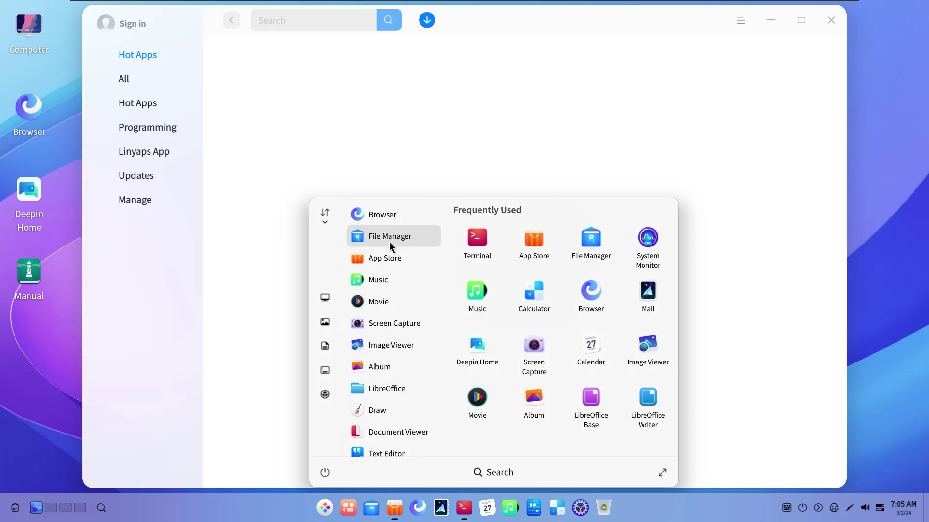
scroll(408, 344, "down", 15)
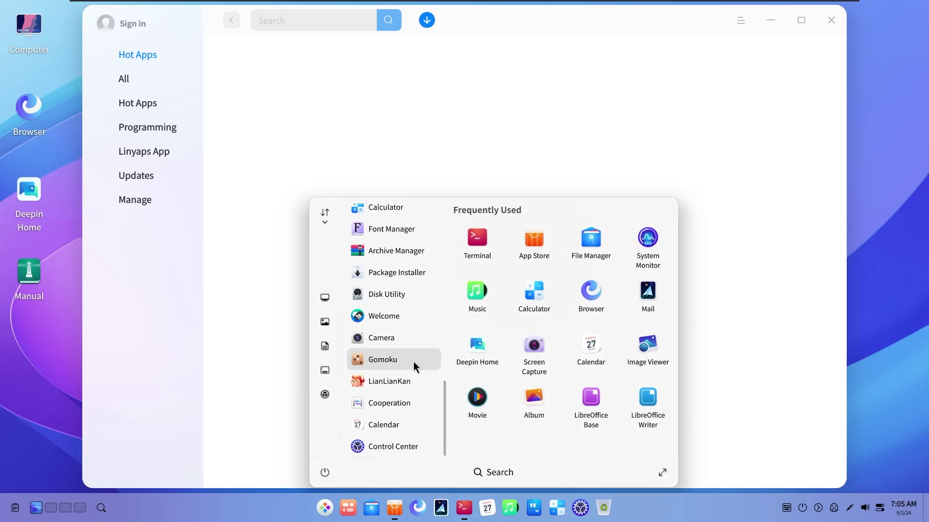
left_click(407, 381)
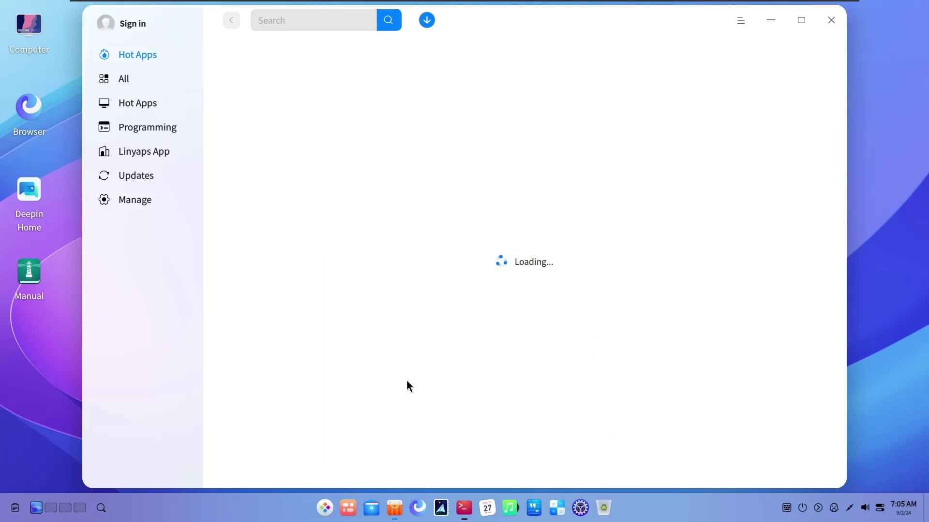
Start a LianLianKan game on Easy, then close the game window
left_click(324, 508)
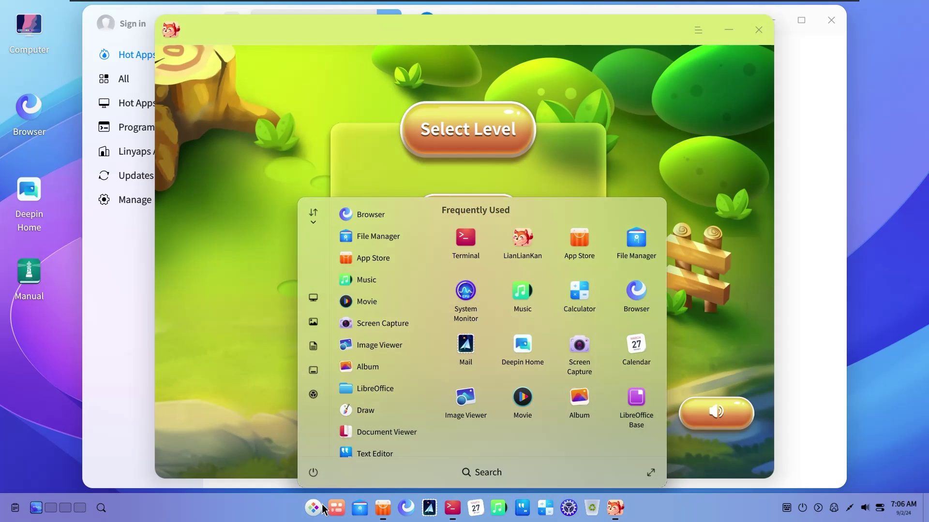
left_click(496, 150)
left_click_drag(407, 36, 395, 33)
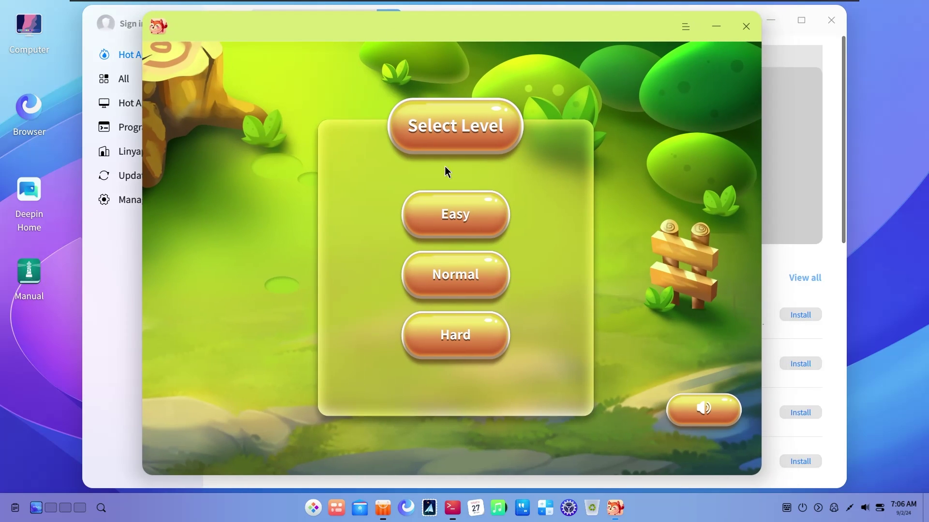
left_click(465, 215)
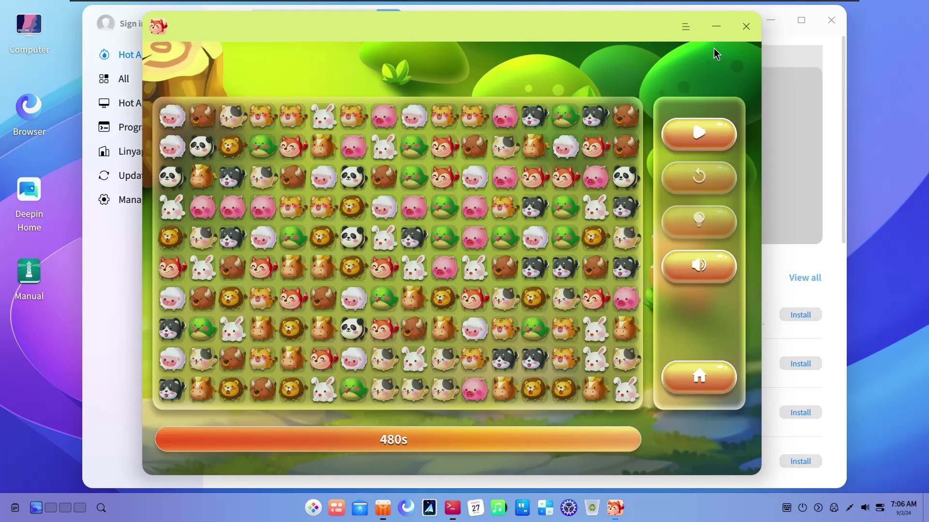
left_click(744, 27)
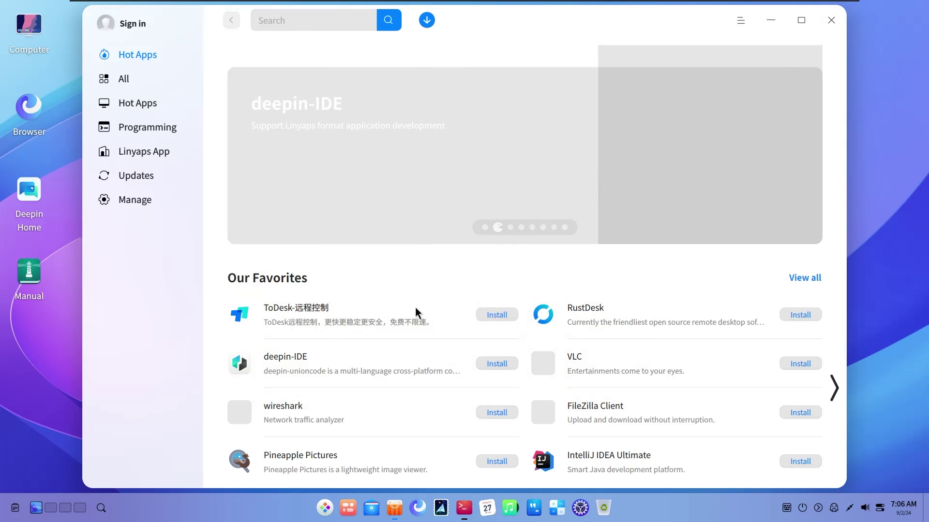
Open the deepin-IDE details page and dismiss the Package cache wiped notice
scroll(415, 306, "down", 5)
scroll(384, 334, "up", 3)
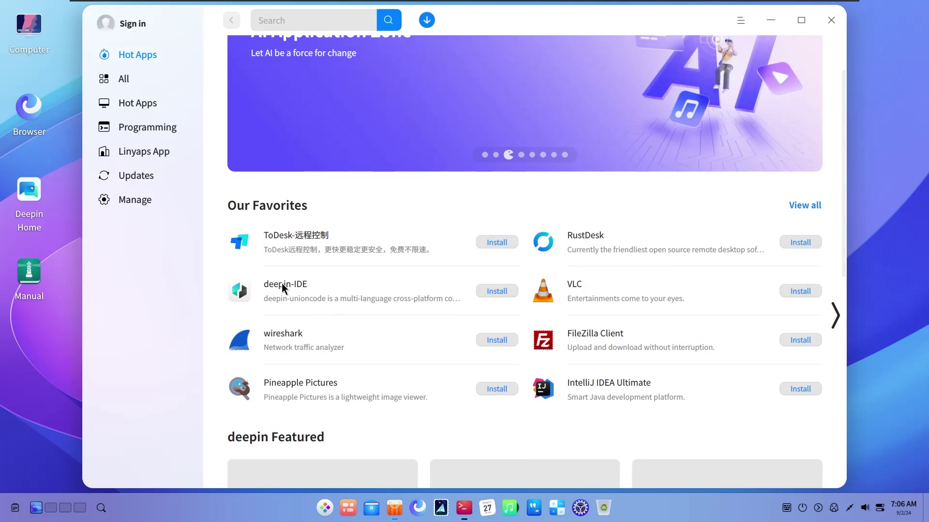
left_click(282, 283)
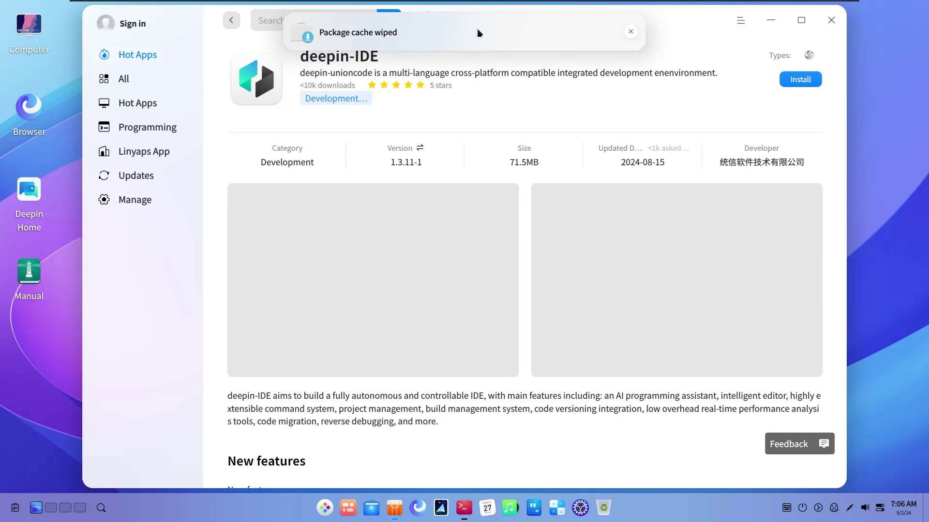
left_click(630, 32)
scroll(626, 251, "down", 5)
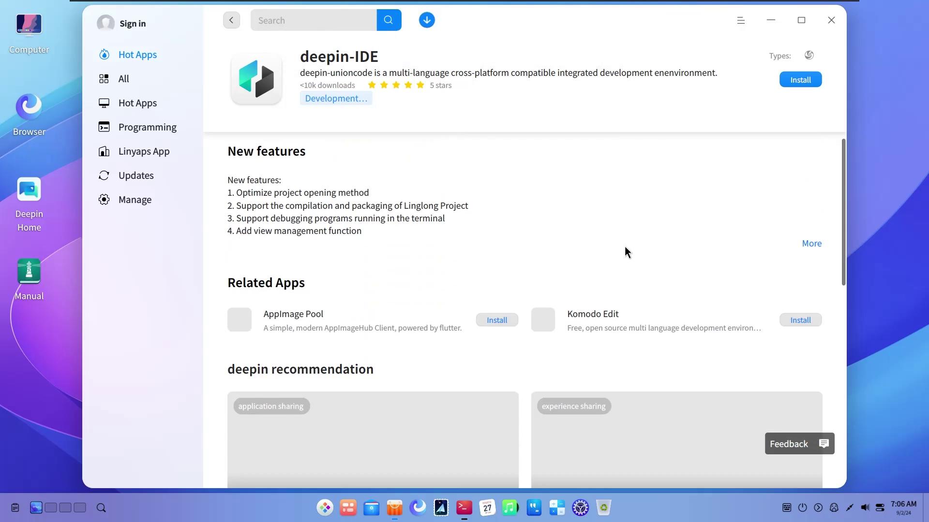
scroll(650, 257, "up", 4)
scroll(652, 258, "up", 2)
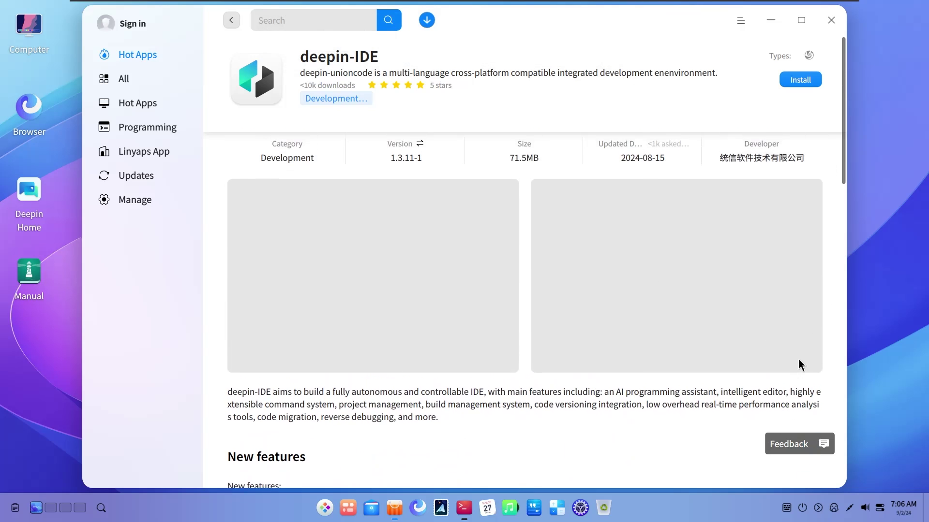
Show the next deepin-IDE screenshot, then go back to Hot Apps
left_click(838, 282)
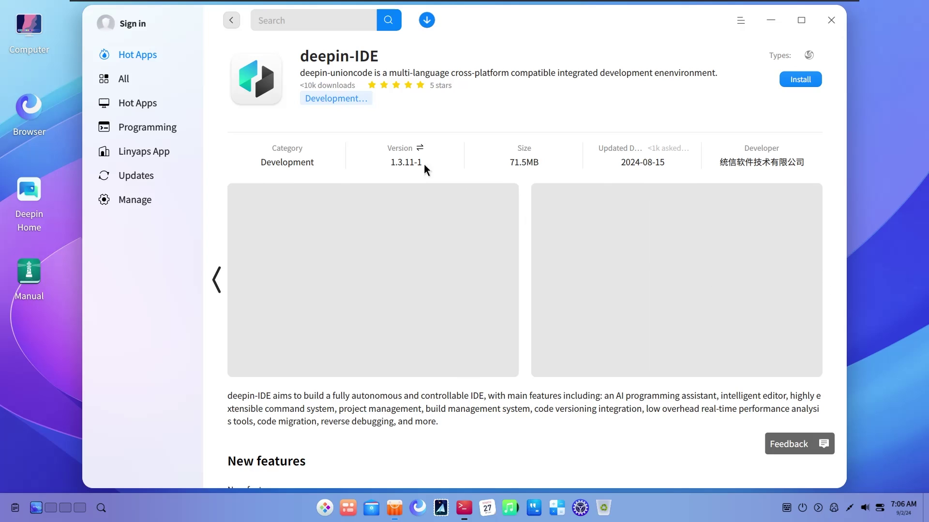
left_click(231, 20)
mouse_move(520, 20)
left_mouse_down()
mouse_move(529, 31)
mouse_move(516, 24)
left_mouse_up()
scroll(639, 327, "down", 10)
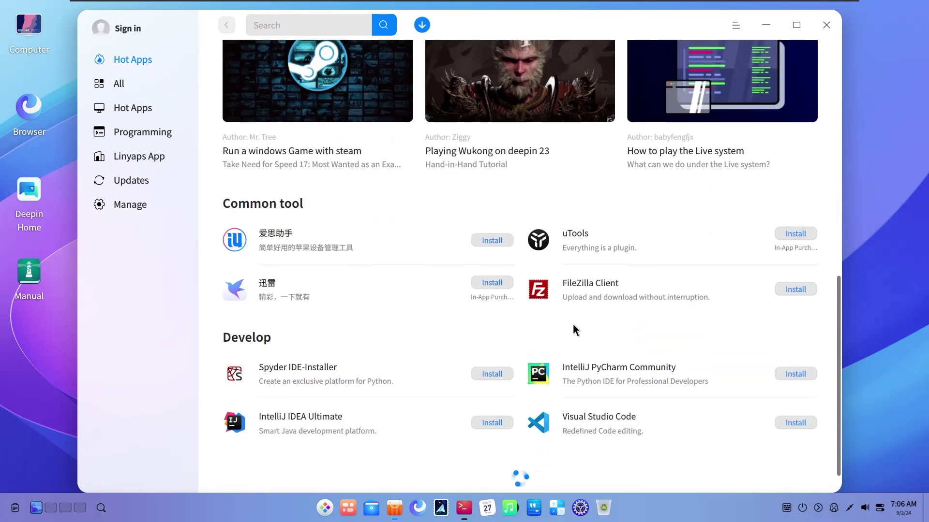
scroll(565, 322, "up", 9)
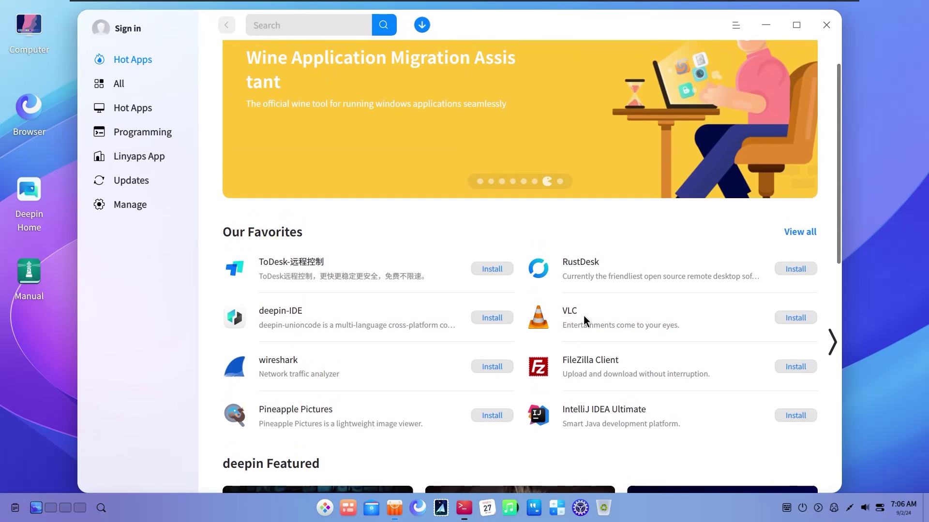
Start installing VLC from its App Store details page
left_click(583, 316)
left_click_drag(511, 23, 510, 11)
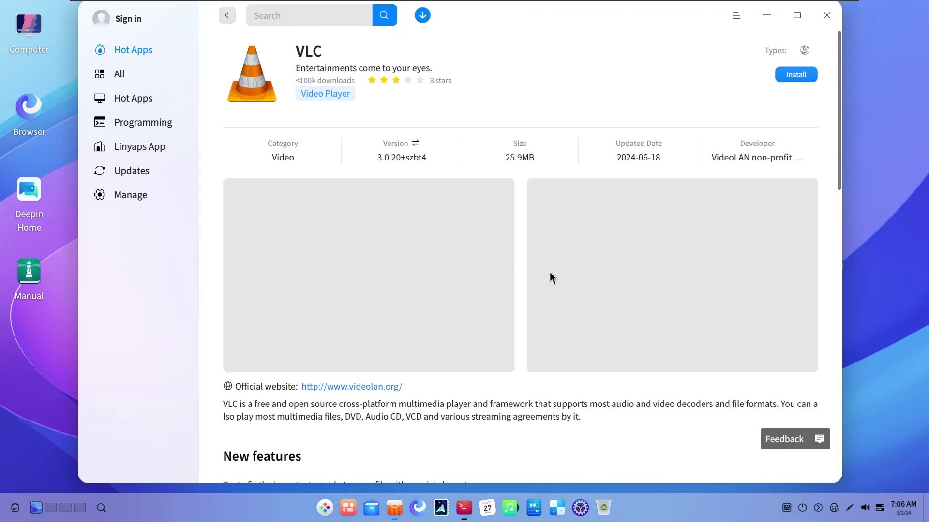
left_click(792, 74)
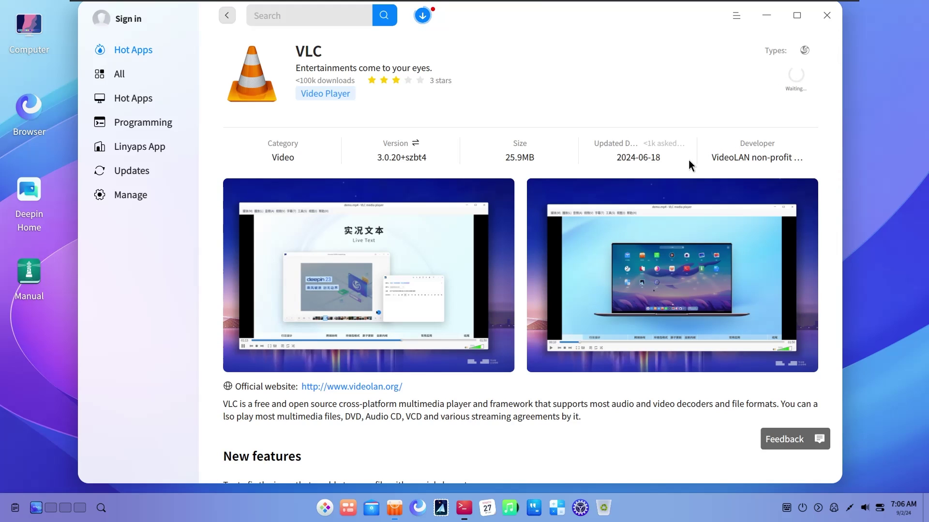
Check VLC's install status in the Downloads list
scroll(822, 138, "down", 2)
left_click_drag(840, 132, 408, 27)
left_click(423, 16)
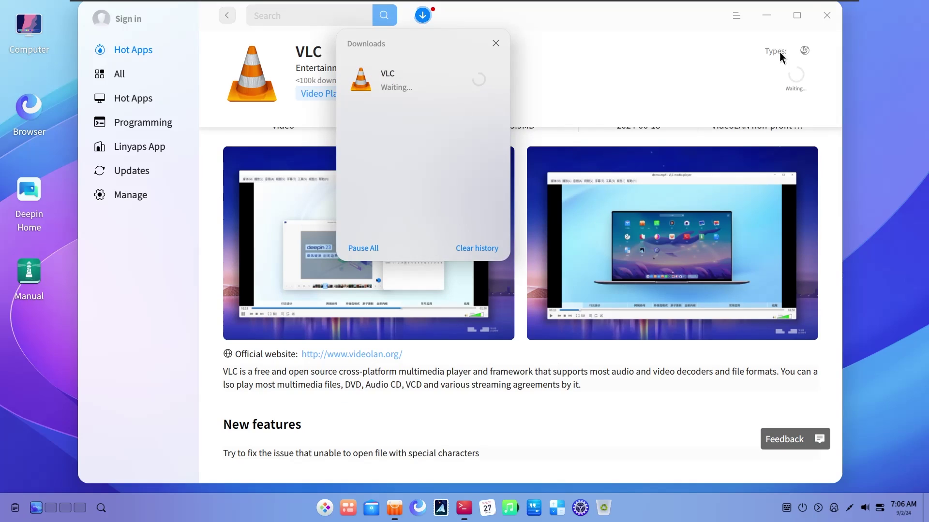
left_click(512, 99)
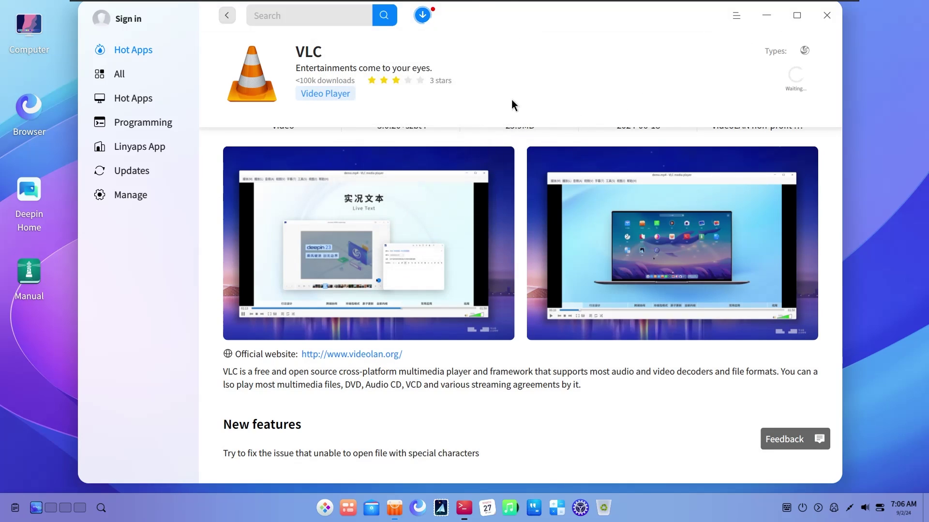
left_click(422, 16)
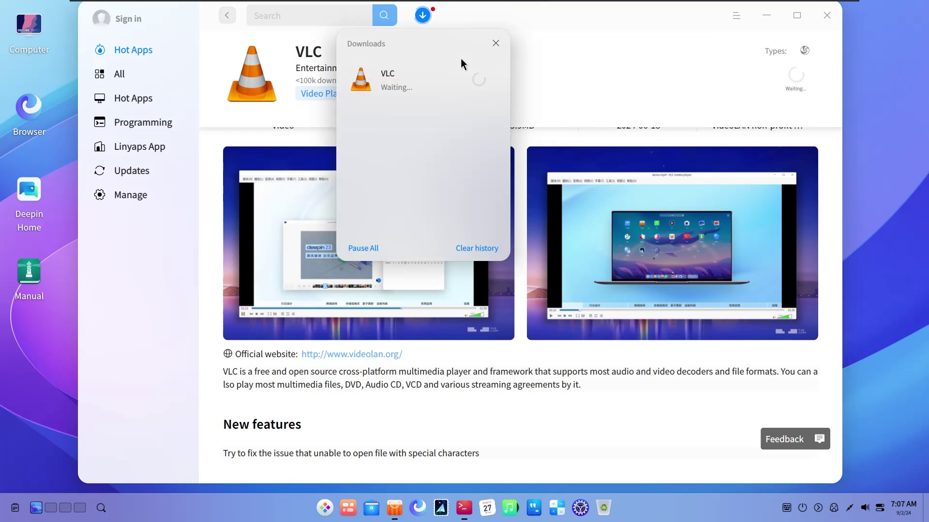
left_click(484, 43)
Browse the Hot Apps and All apps categories, then minimize the App Store
left_click(132, 49)
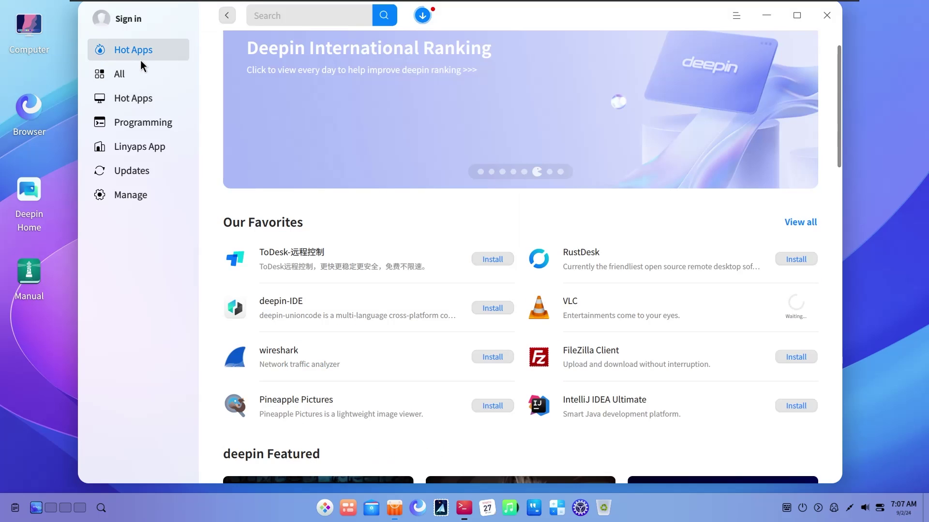
left_click(144, 75)
left_click(143, 95)
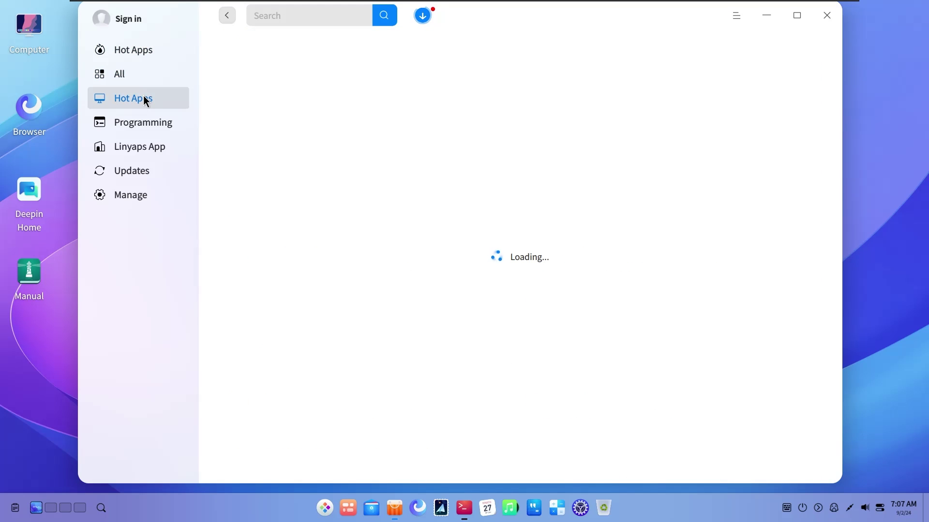
left_click(766, 15)
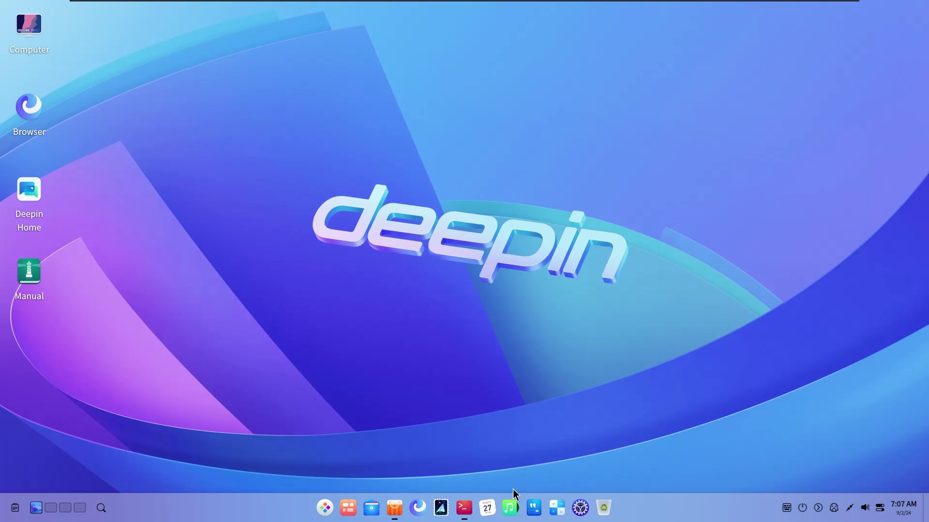
Launch Text Editor with a blank Untitled 1 document, minimize it, and start the Browser
left_click(532, 508)
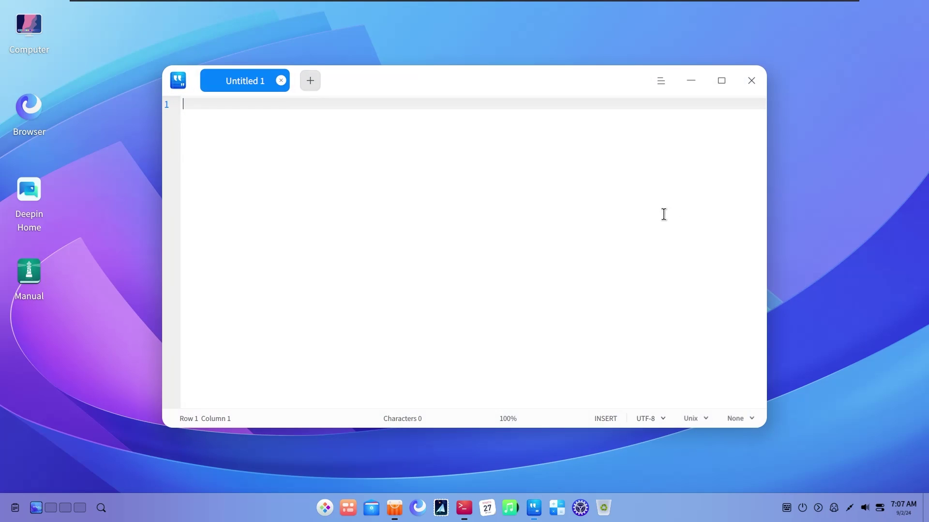
left_click_drag(452, 86, 504, 93)
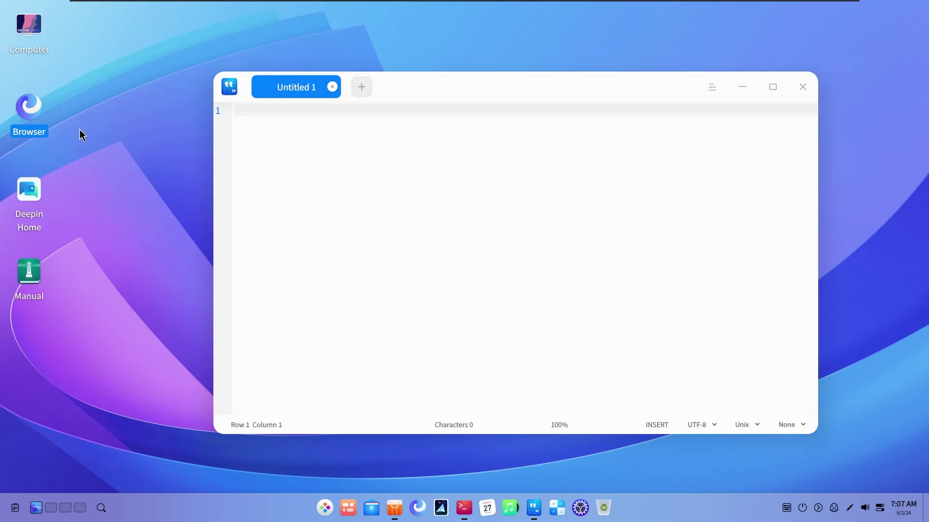
left_click(325, 507)
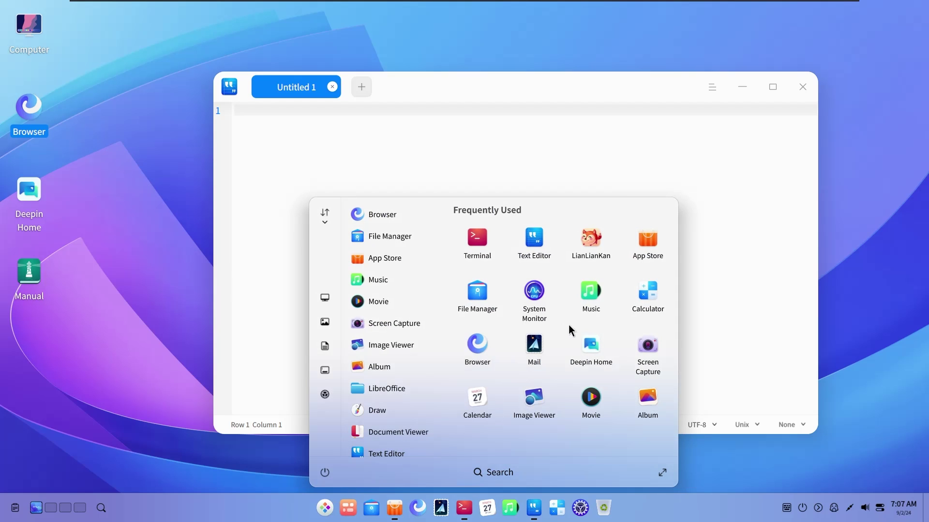
left_click(505, 161)
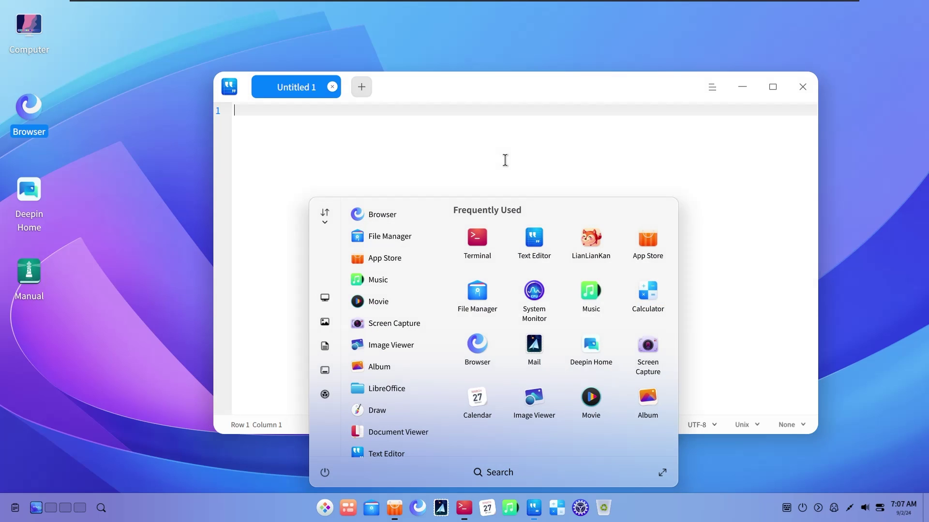
left_click(742, 88)
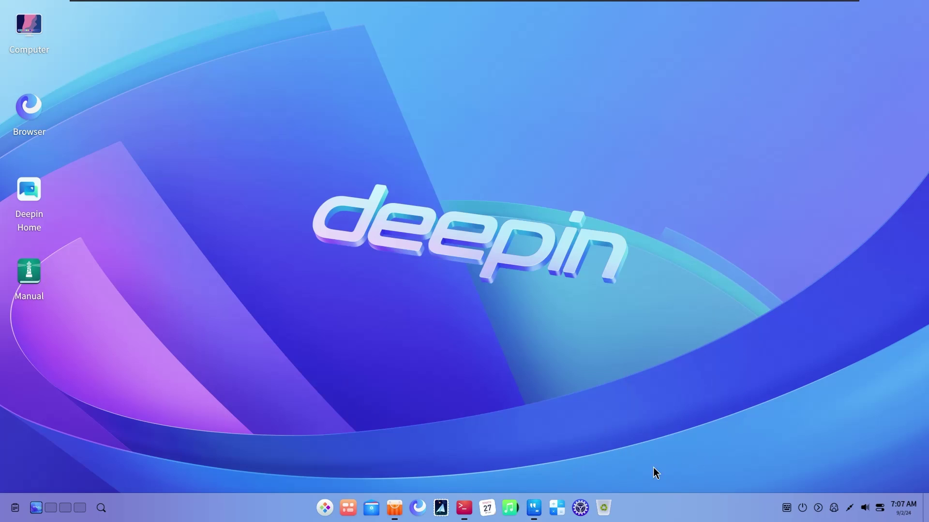
left_click(328, 502)
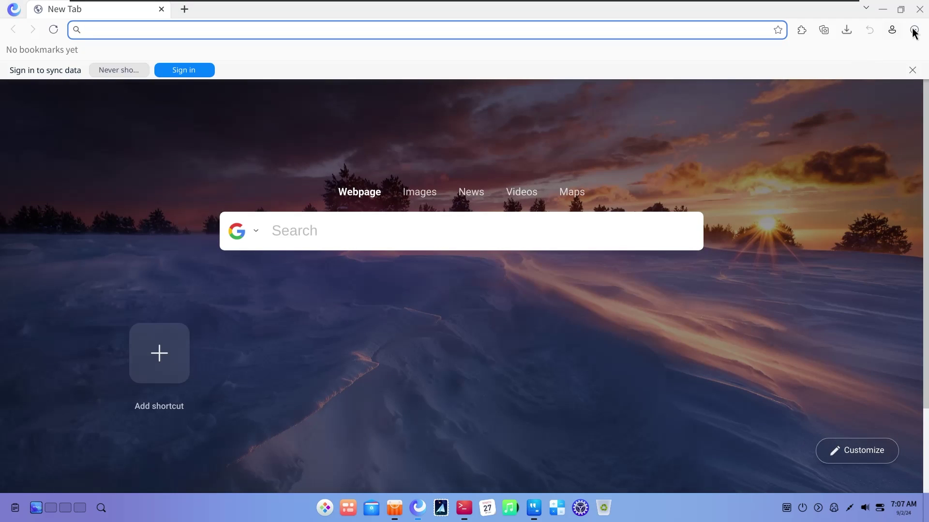
Check Browser version 6.5.3 on the About page, then view the Default browser settings
left_click(914, 30)
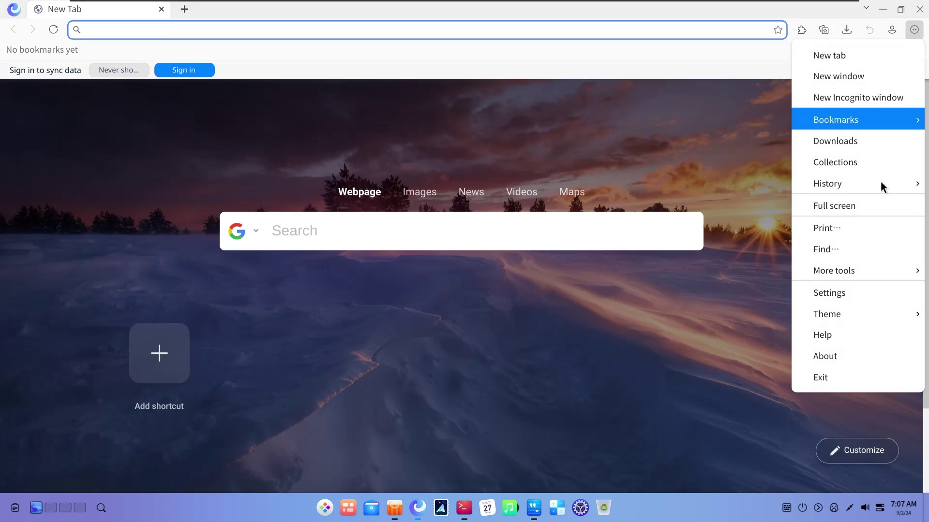
left_click(838, 356)
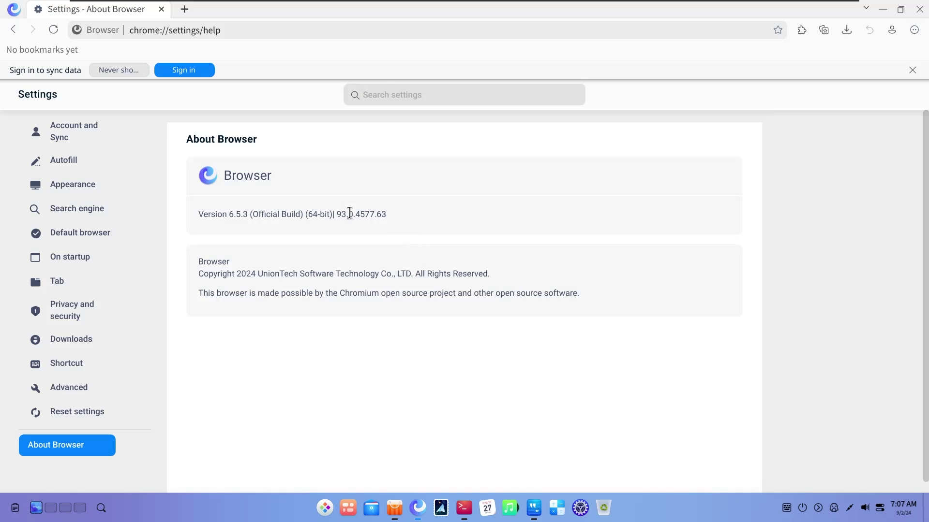
left_click(109, 233)
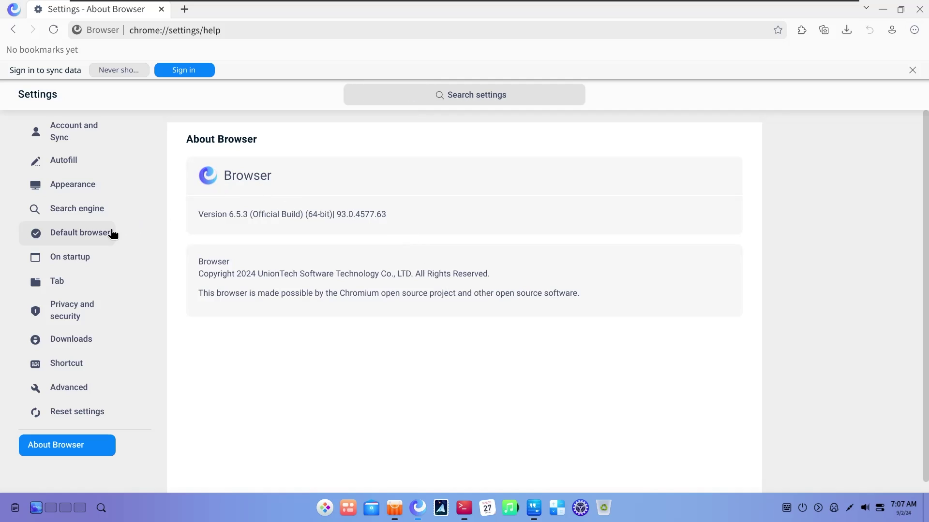
Look through the Tab, On startup and Account and Sync settings sections
left_click(72, 283)
left_click(68, 257)
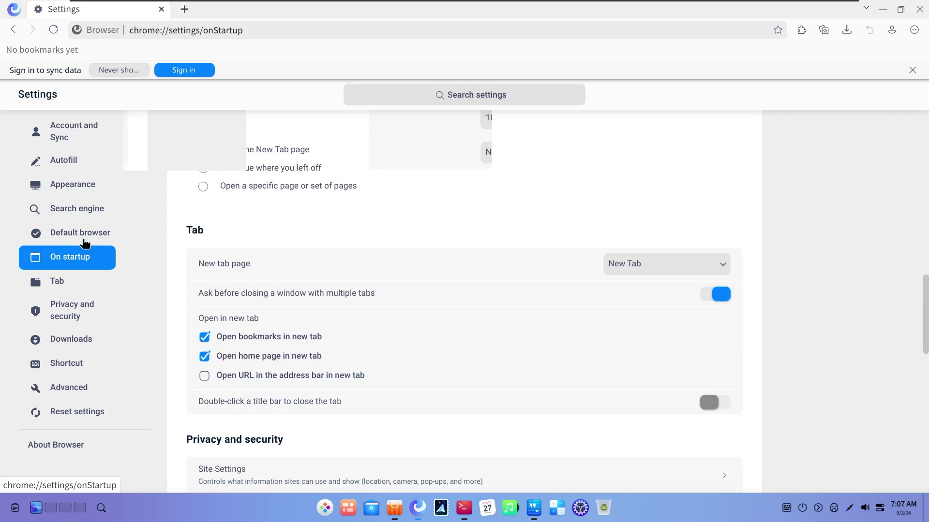
left_click(88, 230)
left_click(81, 255)
scroll(364, 194, "up", 5)
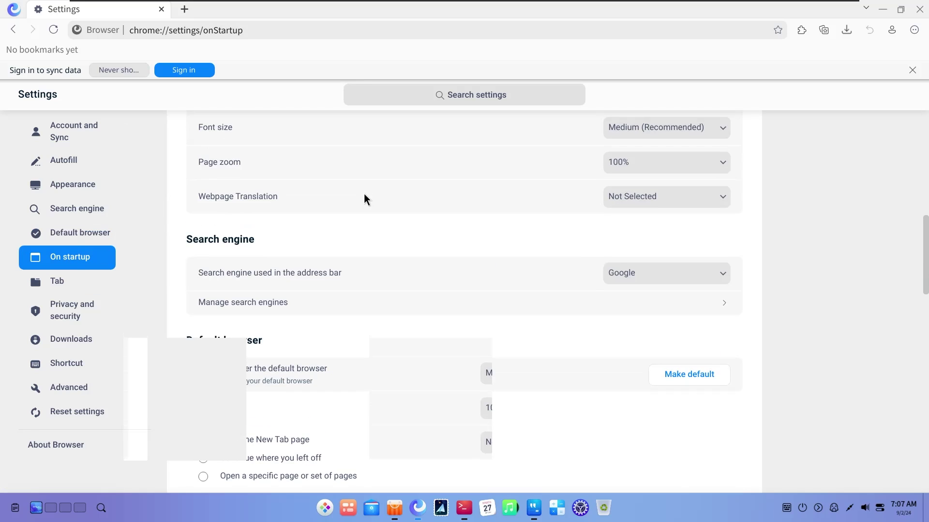
scroll(364, 194, "down", 6)
scroll(364, 194, "up", 6)
scroll(294, 307, "up", 3)
scroll(296, 307, "down", 4)
scroll(296, 306, "up", 10)
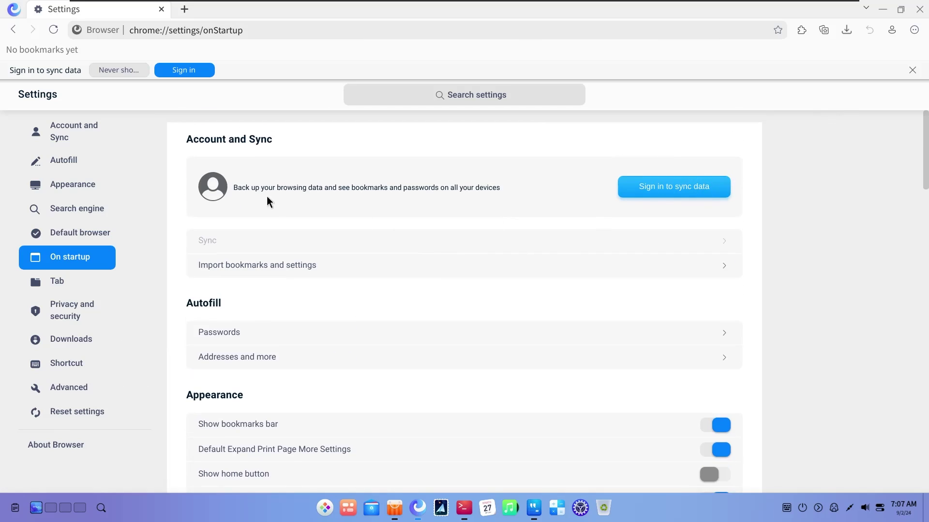
left_click_drag(494, 195, 270, 188)
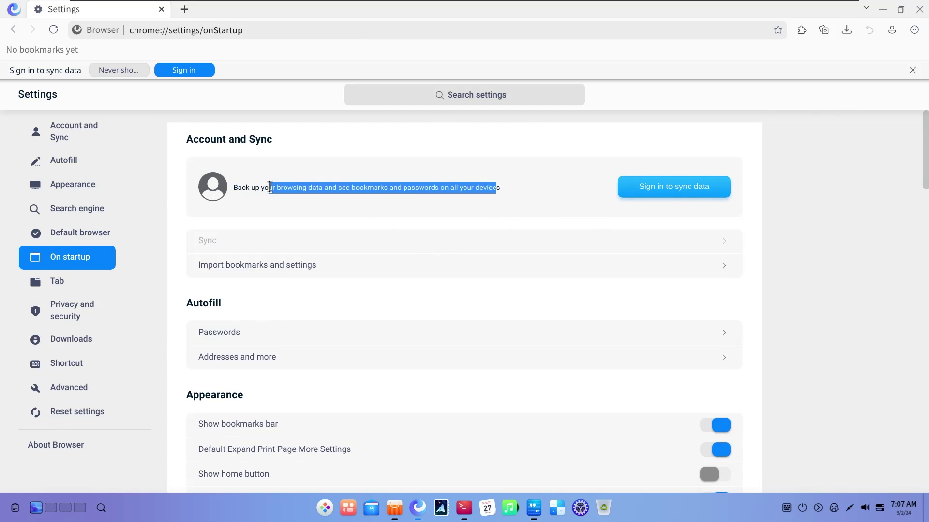
left_click(677, 128)
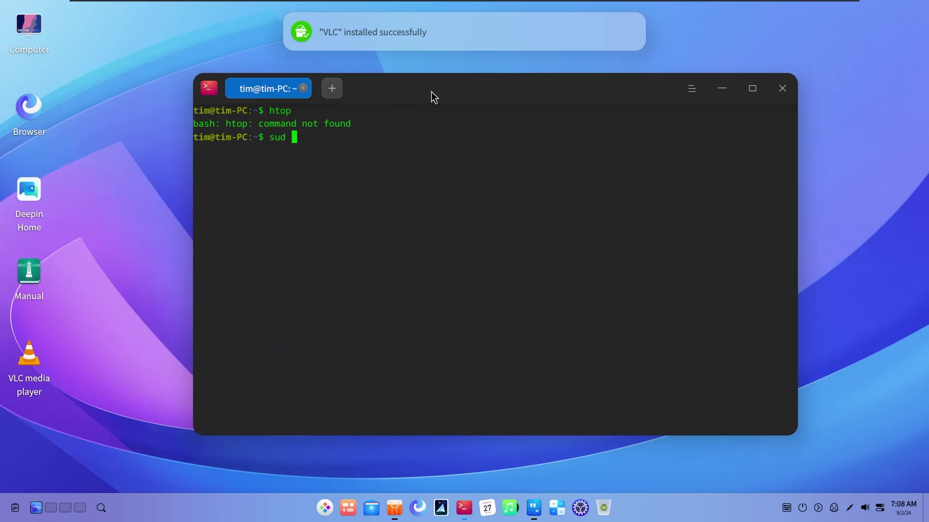
Run apt update and install GIMP and Firefox with sudo apt install gimp firefox
type("o apt updte")
key("Return")
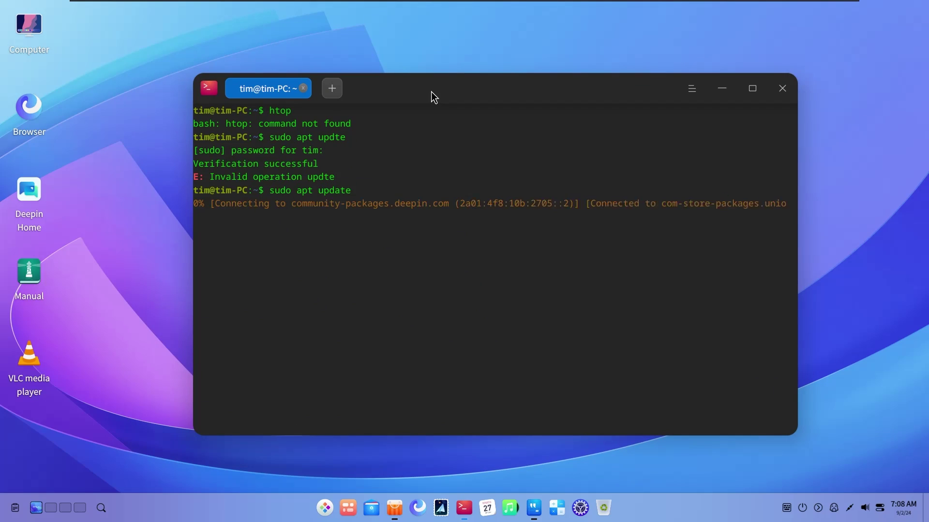
double_click(29, 360)
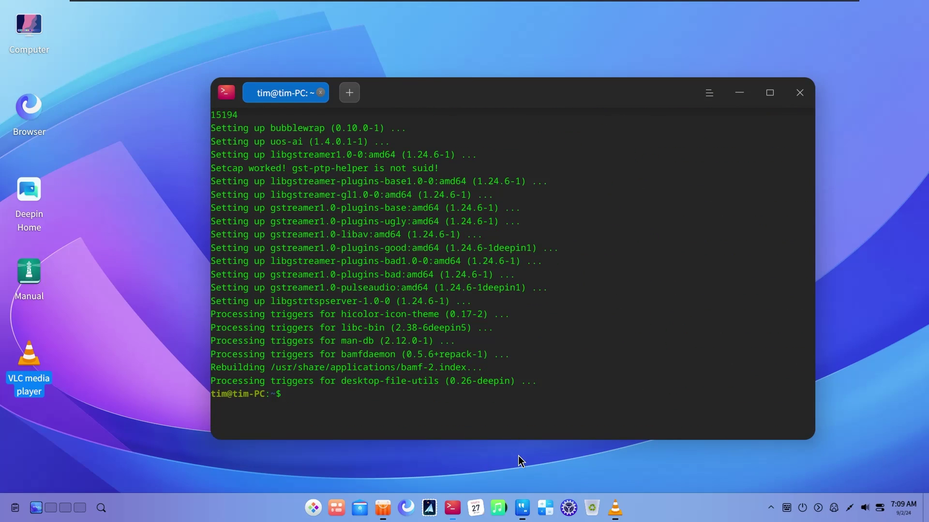
type("sudo apt install gimp firefox")
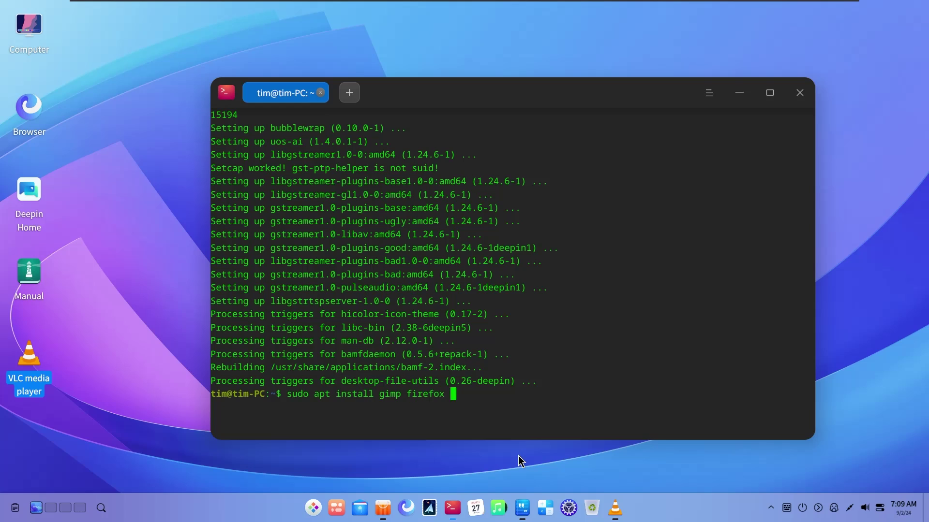
key("Return")
type("y")
key("Return")
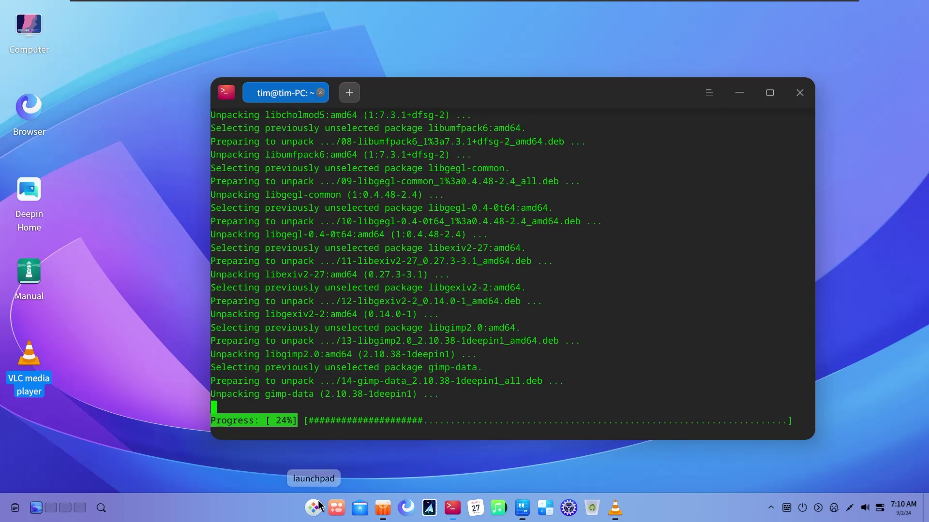
Open the dock's settings menu
right_click(291, 516)
left_click(326, 494)
scroll(714, 194, "down", 5)
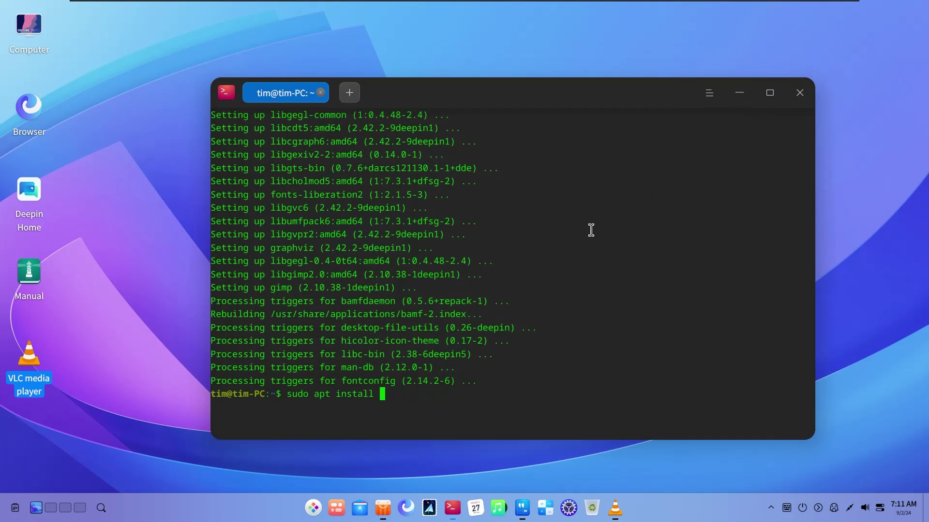
Search the repositories with sudo apt search obs-studio and pick out the com.obs-studio package
type("dio")
key("Return")
key("Up")
key("Return")
type("sudo apt search obs-studio")
Install OBS Studio with sudo apt install com.obs-studio, confirming with y
key("Return")
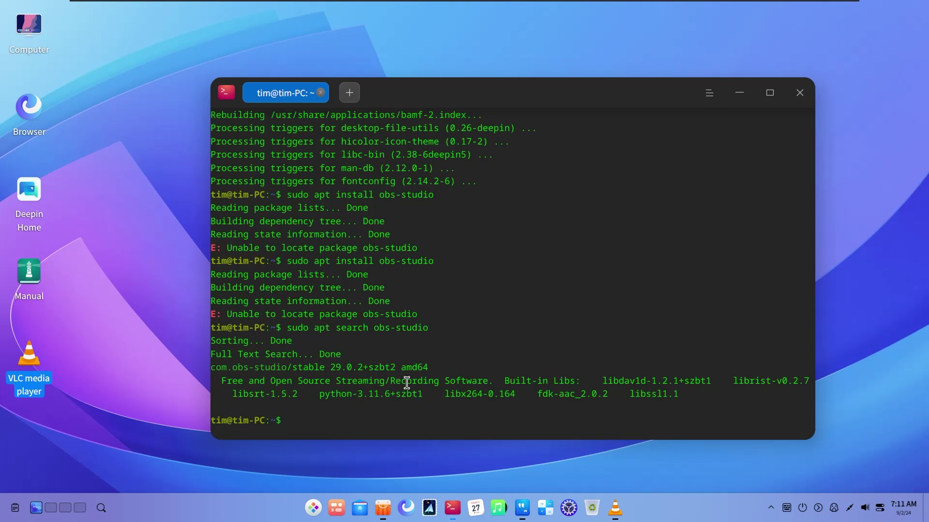
left_click_drag(211, 368, 287, 367)
key("Up")
key("Left")
key("Left")
key("Left")
key("Left")
key("Left")
key("Left")
key("Left")
key("Left")
key("Left")
key("Left")
key("Left")
key("BackSpace")
key("BackSpace")
key("BackSpace")
key("BackSpace")
key("BackSpace")
key("BackSpace")
type("install")
key("Right")
type("com.")
key("Return")
type("y")
key("Return")
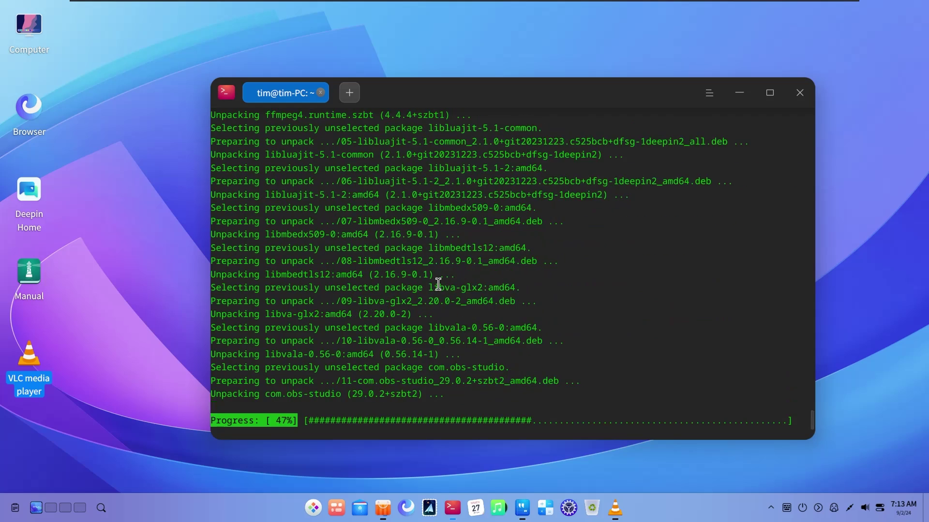
Install htop and neofetch via apt, then reposition the terminal window
key("Up")
key("Up")
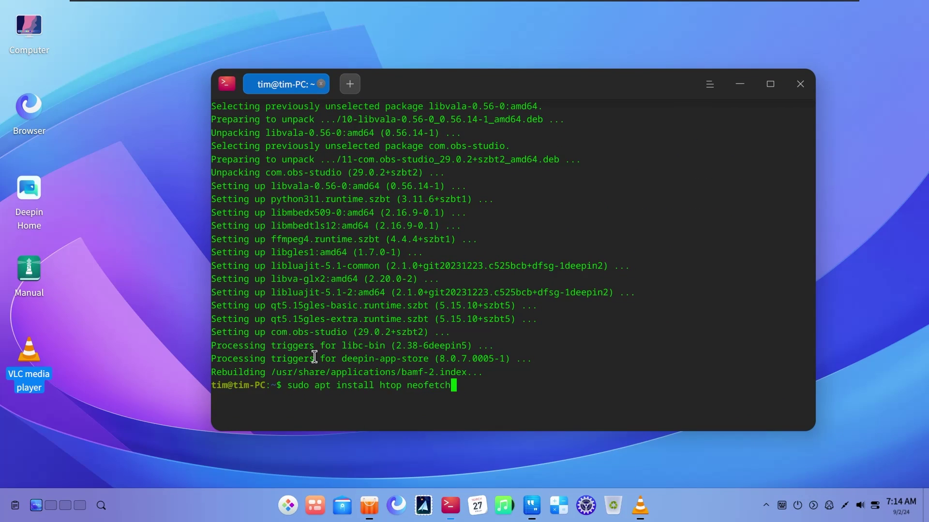
key("Return")
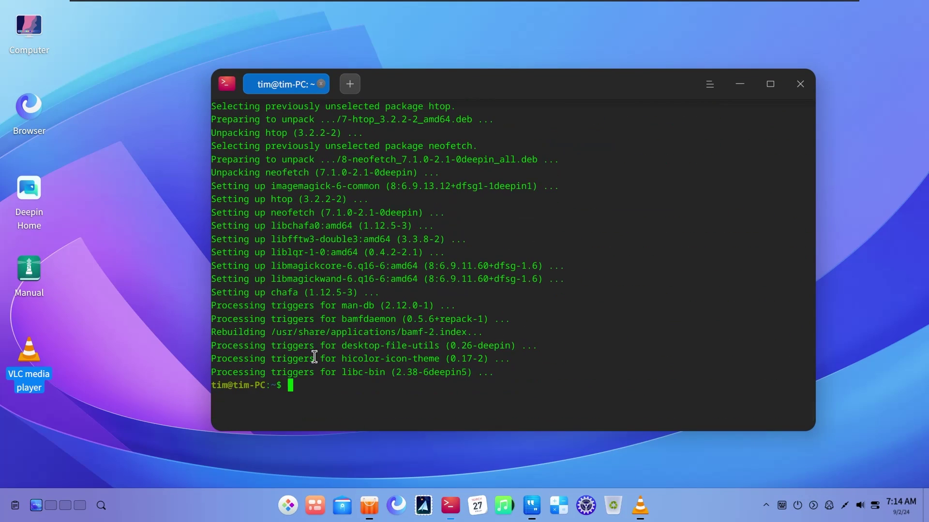
left_click_drag(657, 88, 635, 69)
left_click_drag(543, 73, 524, 87)
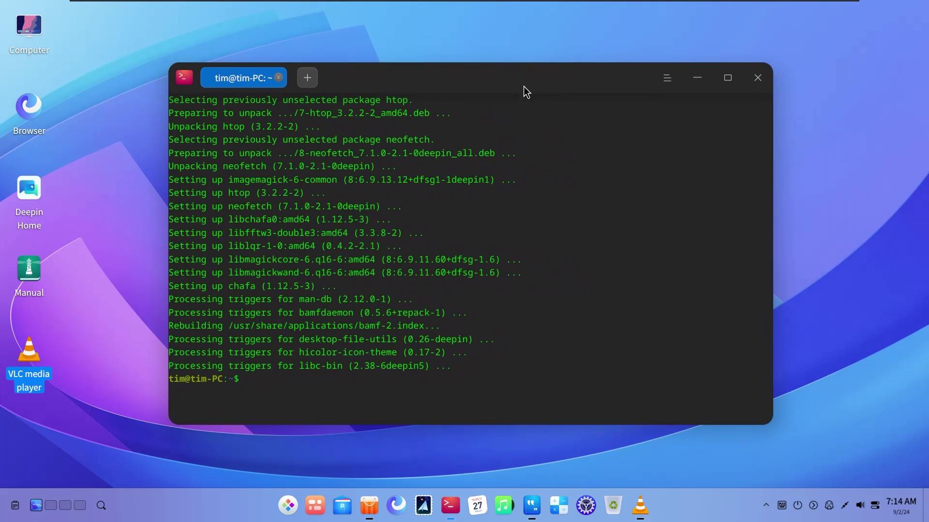
Minimize the terminal and launch VLC media player from the dock, centring its window
left_click(690, 86)
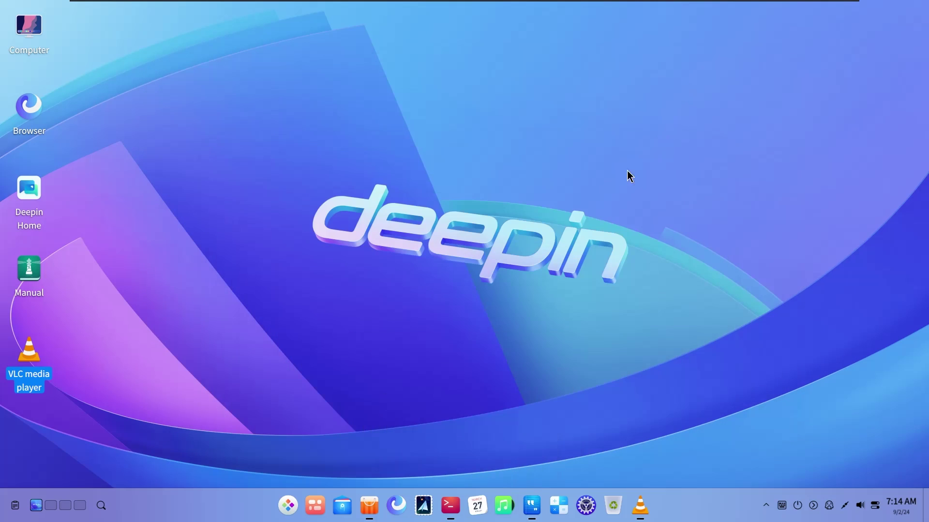
left_click(289, 506)
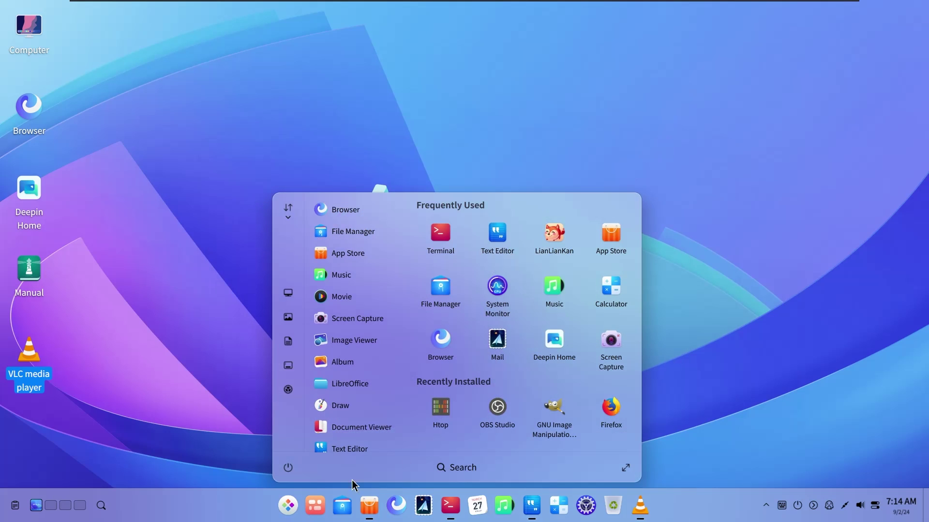
left_click(719, 388)
left_click(639, 505)
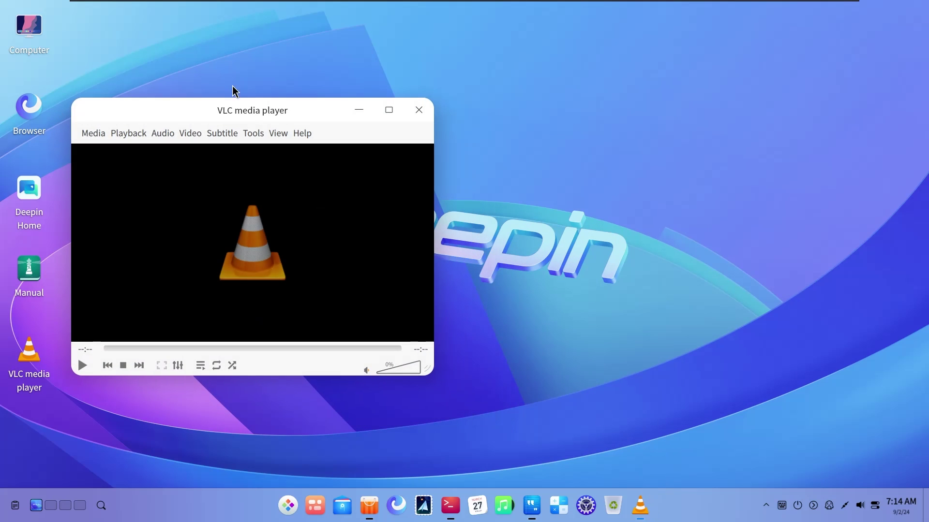
left_click_drag(199, 109, 497, 117)
Open VLC's Media > Open File dialog and cancel without choosing a file
left_click(409, 126)
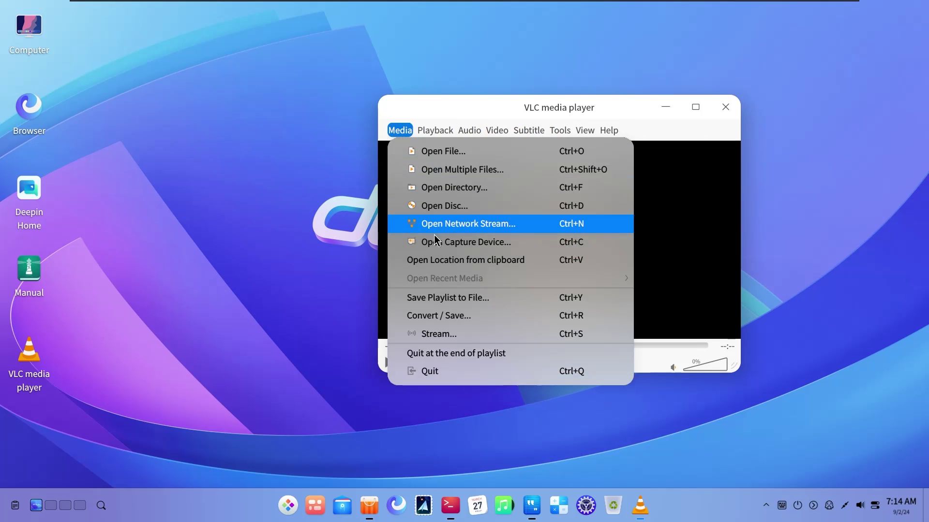
left_click(375, 89)
left_click(392, 135)
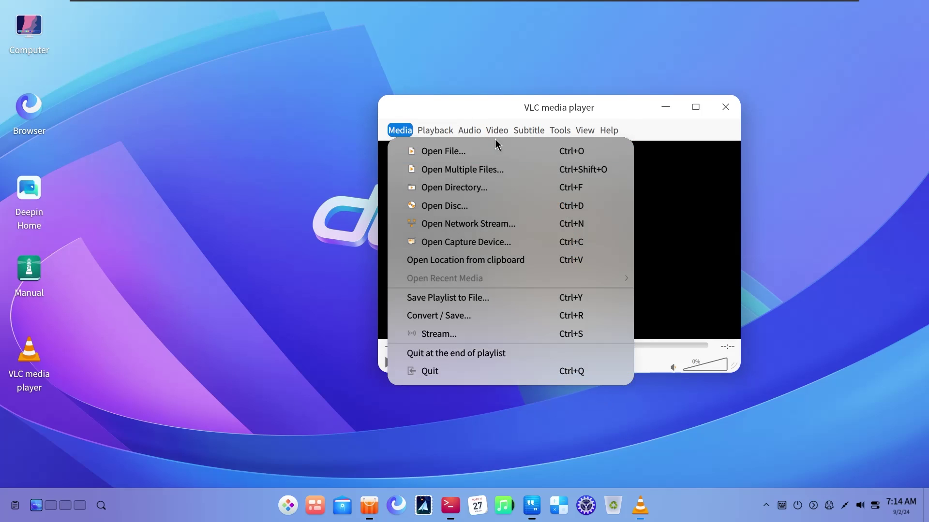
mouse_move(617, 136)
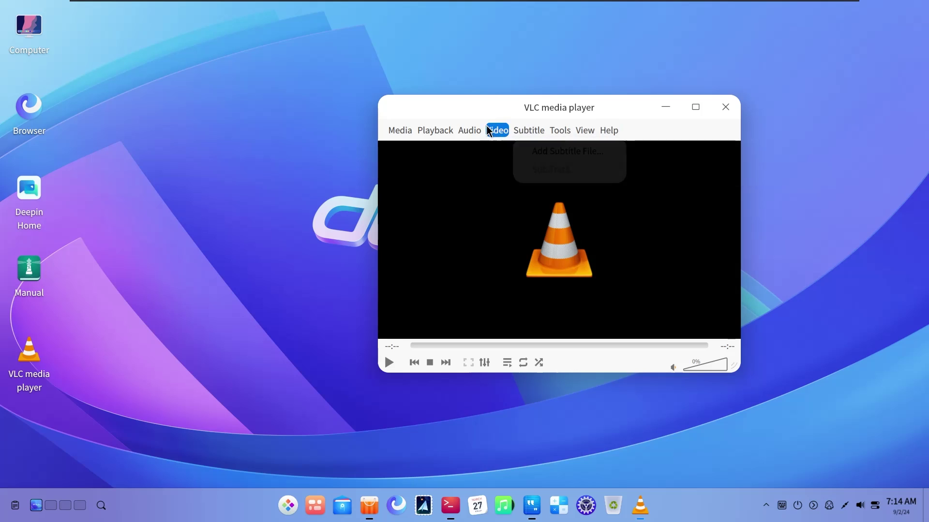
mouse_move(400, 130)
left_click(407, 153)
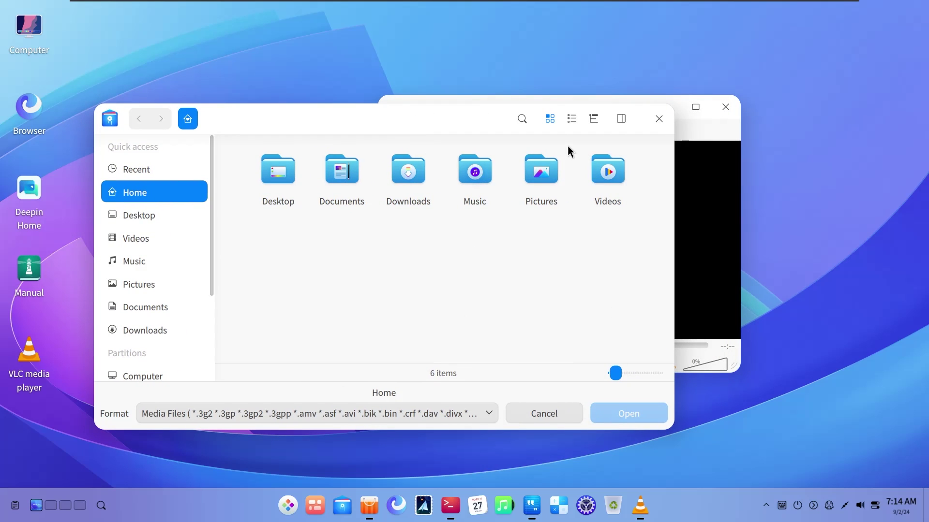
left_click(659, 118)
left_click_drag(636, 115, 740, 84)
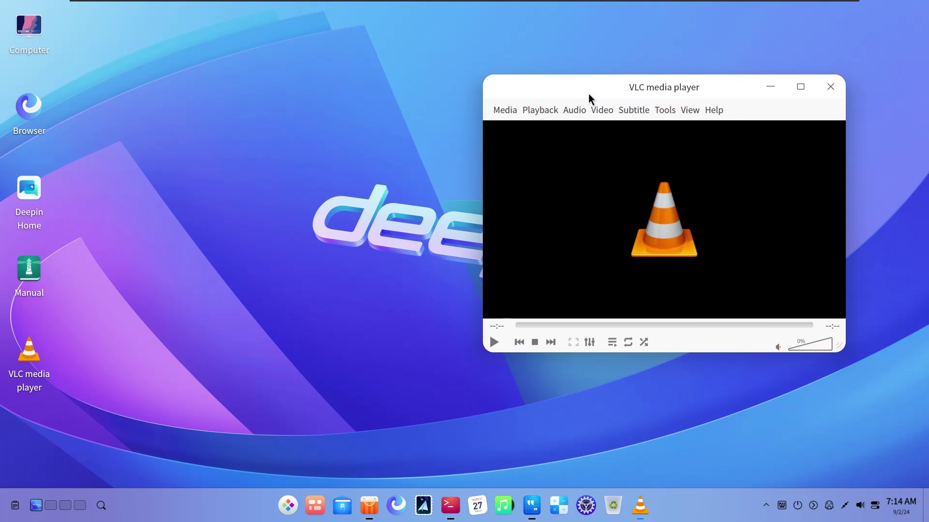
left_click_drag(590, 98, 620, 140)
View VLC's Help > About box showing version 3.0.20 Vetinari, then close it
left_click(632, 153)
mouse_move(742, 153)
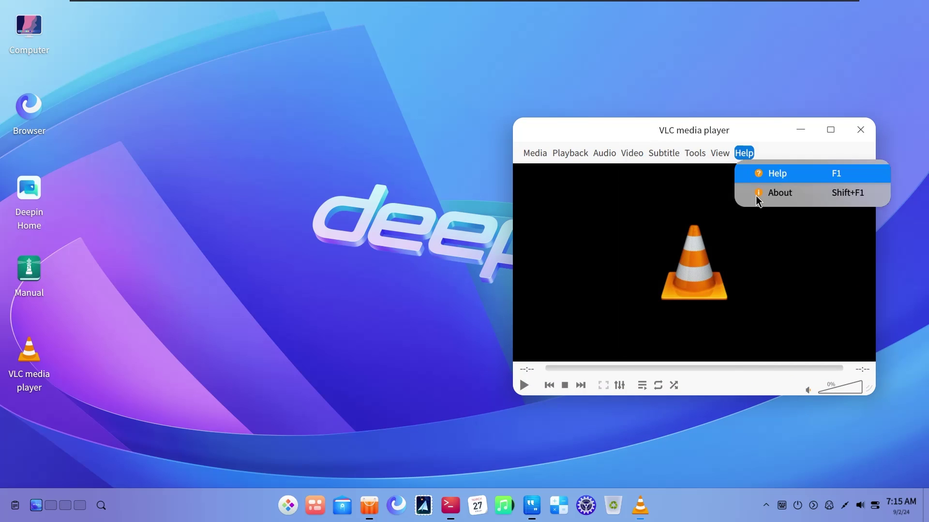
left_click(777, 190)
left_click(868, 119)
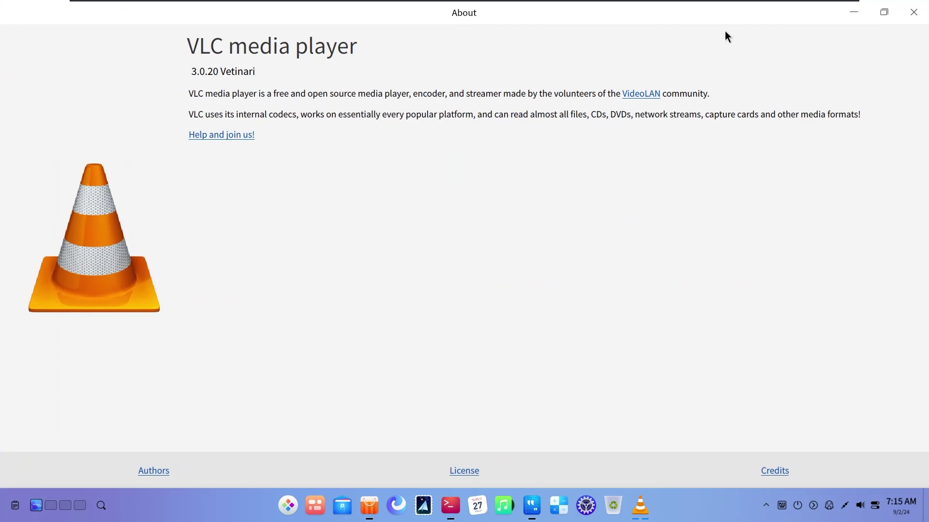
double_click(726, 24)
left_click(898, 119)
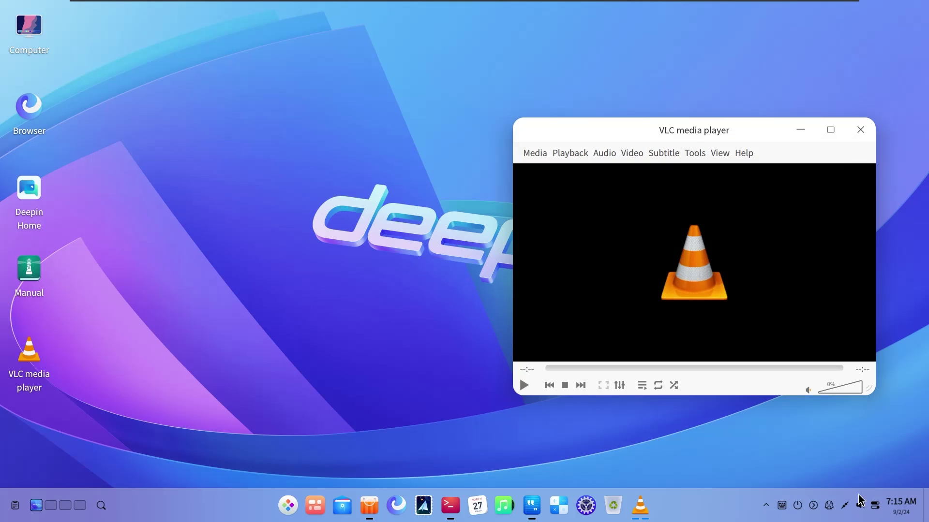
Toggle the quick settings panel, shorten the desktop dock, and open the calendar panel
left_click(873, 505)
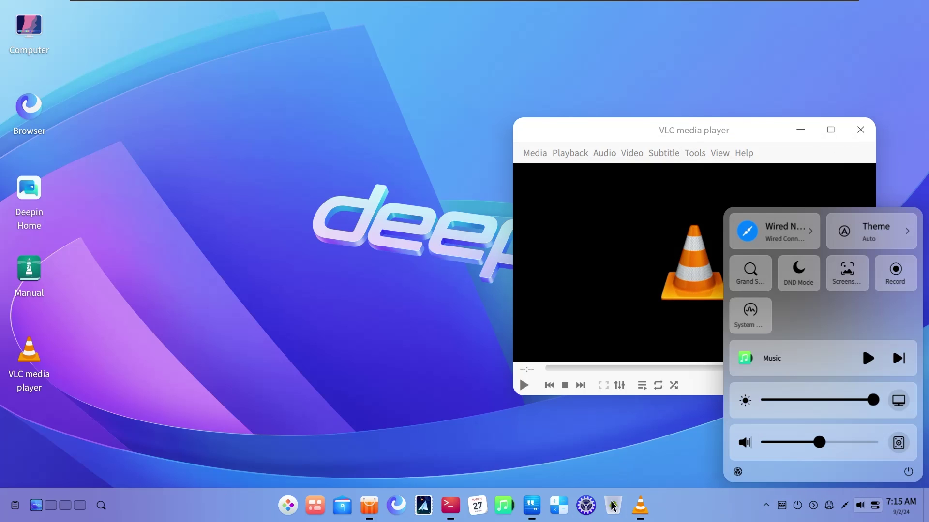
left_click(709, 512)
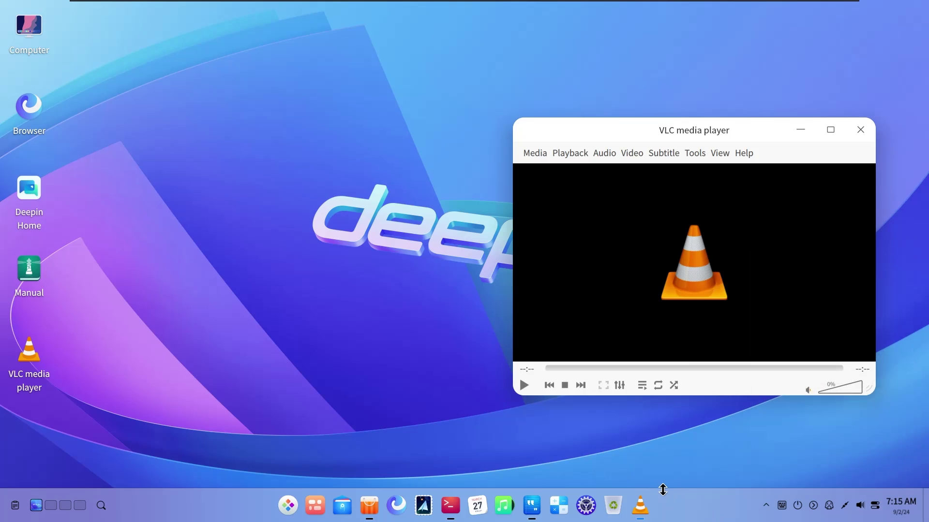
mouse_move(663, 489)
left_mouse_down()
mouse_move(661, 501)
mouse_move(667, 480)
mouse_move(665, 501)
mouse_move(663, 489)
left_mouse_up()
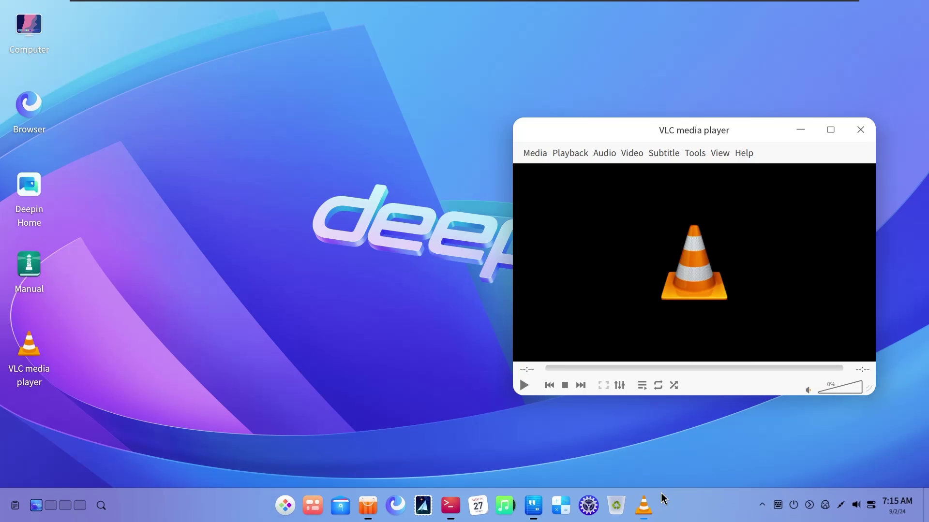
left_click(893, 506)
Switch the system theme to Dark from the quick settings Theme tile
left_click(876, 506)
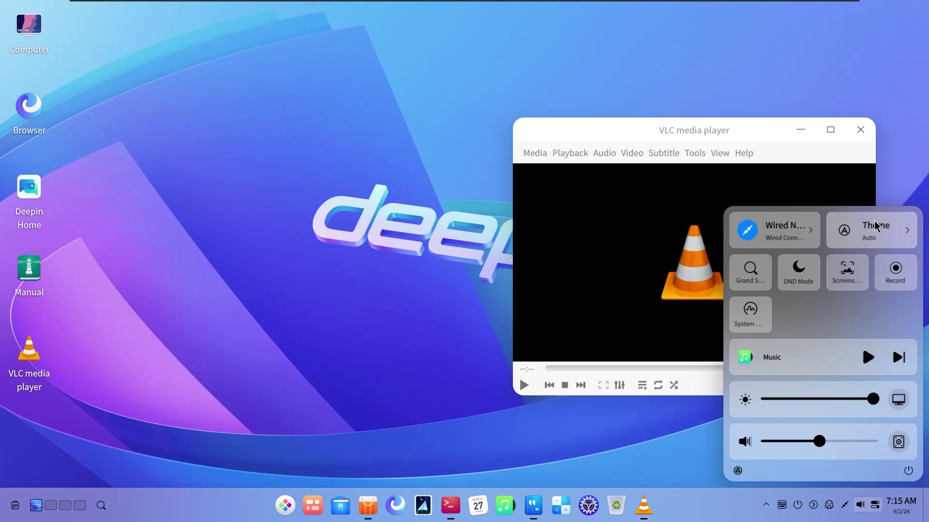
left_click(907, 229)
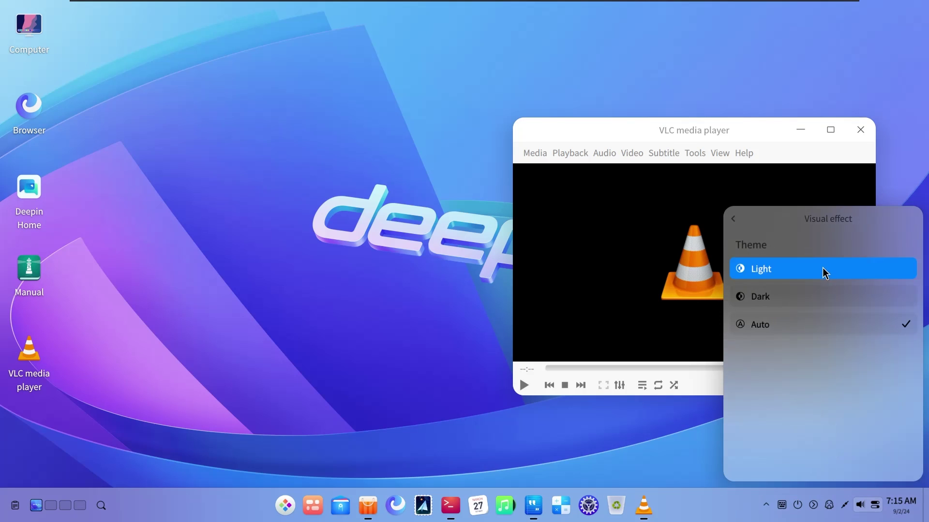
left_click(811, 295)
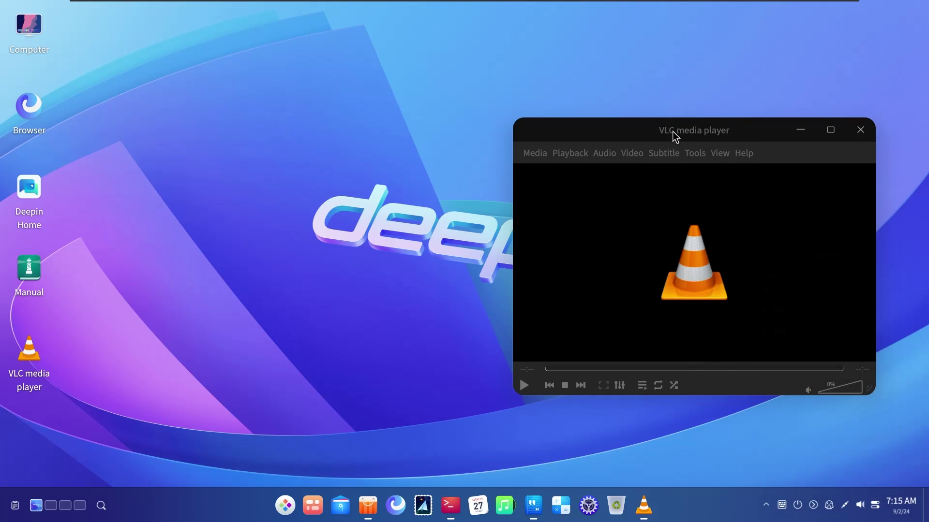
Check VLC's dark interface and its Audio menu, then minimize VLC to the dock
left_click_drag(673, 137, 455, 168)
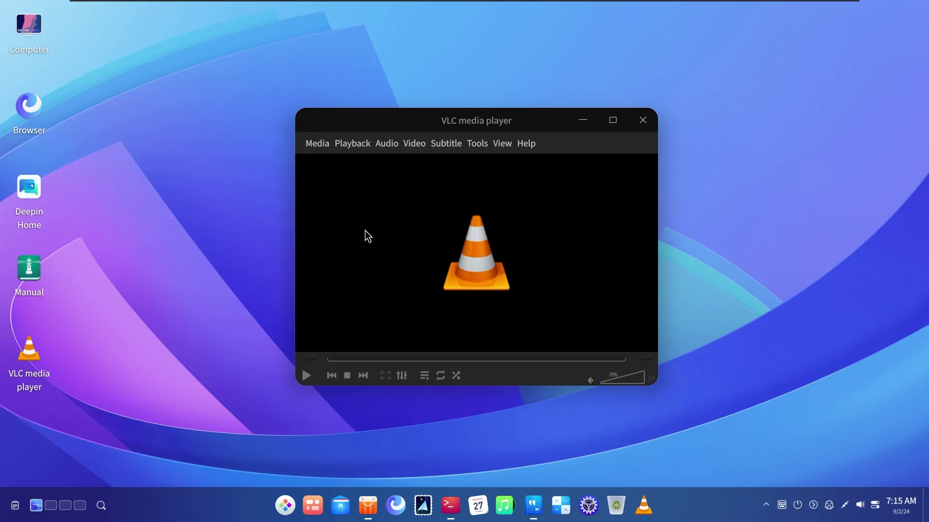
left_click(382, 145)
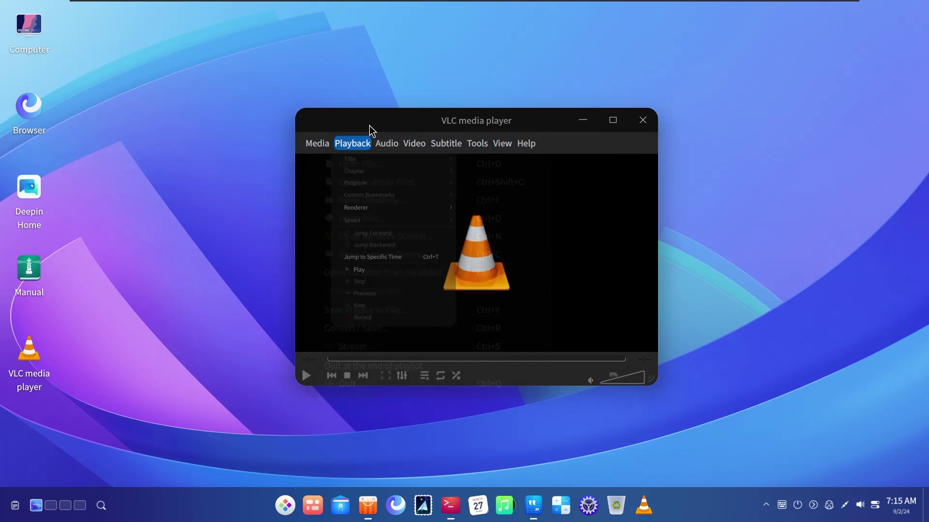
left_click(370, 126)
left_click_drag(473, 125, 703, 64)
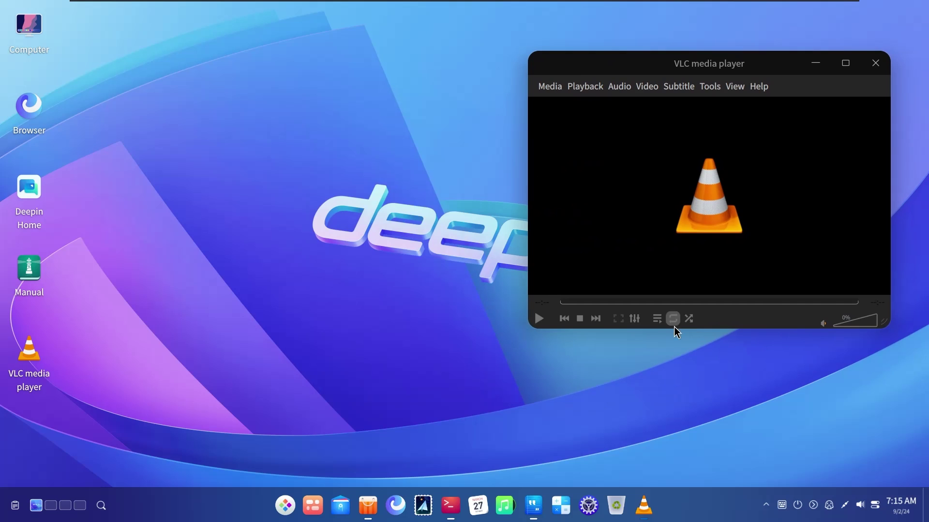
left_click(640, 514)
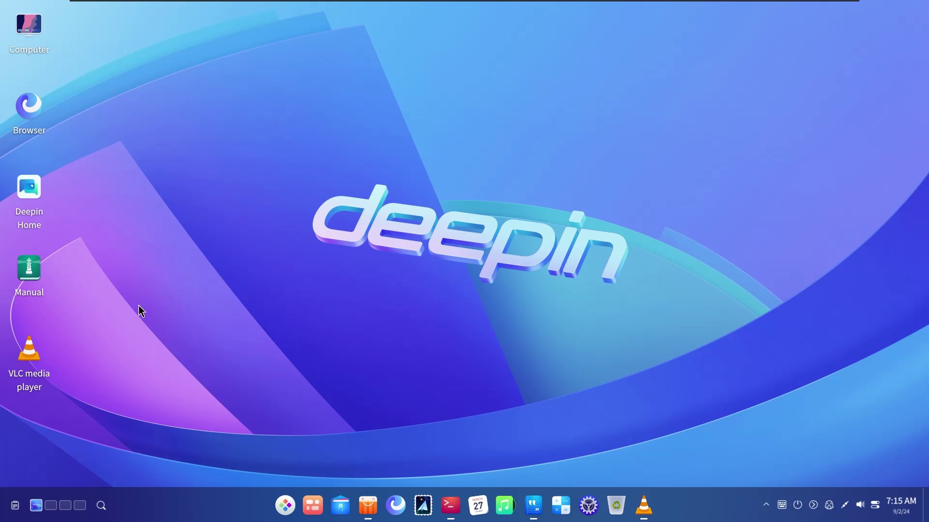
Launch GIMP from the launcher's recently installed apps and maximize its window
left_click(285, 506)
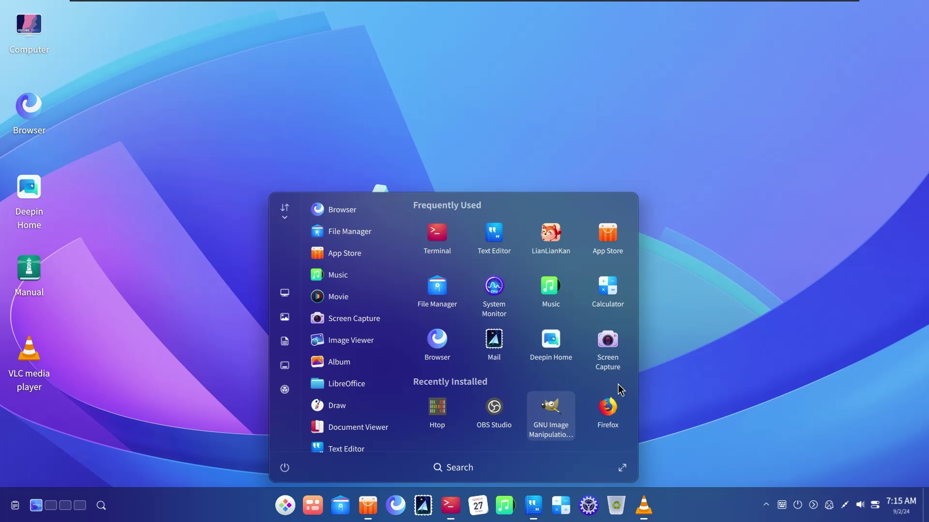
left_click(446, 407)
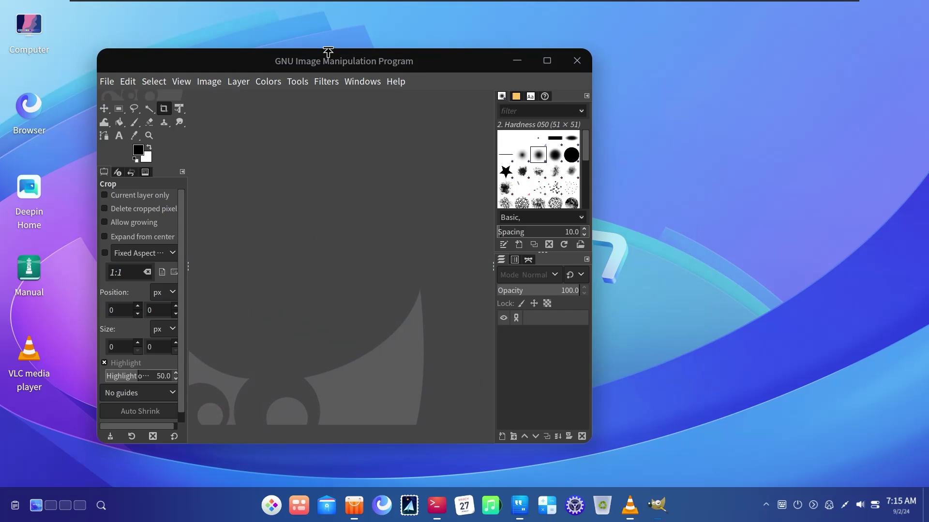
left_click_drag(328, 53, 431, 55)
double_click(389, 65)
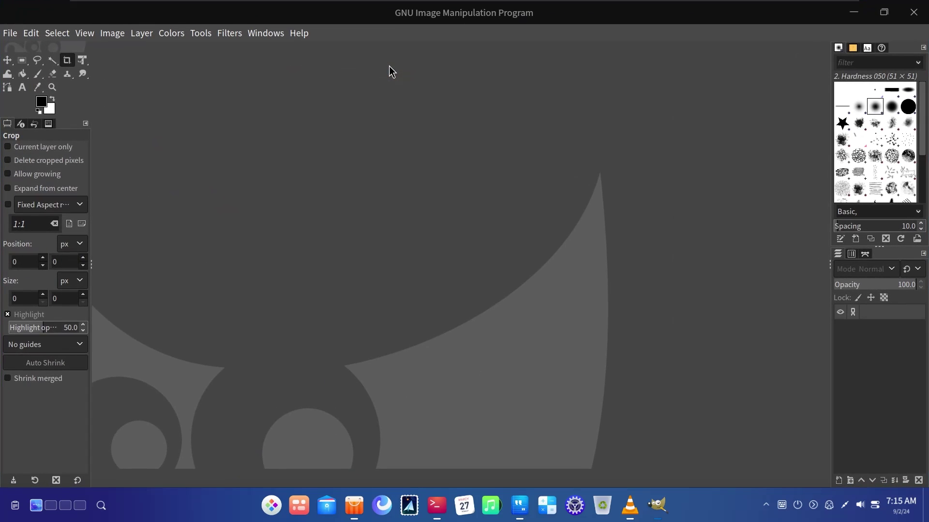
View the About GIMP information, dismiss it, and restore the window
left_click(10, 33)
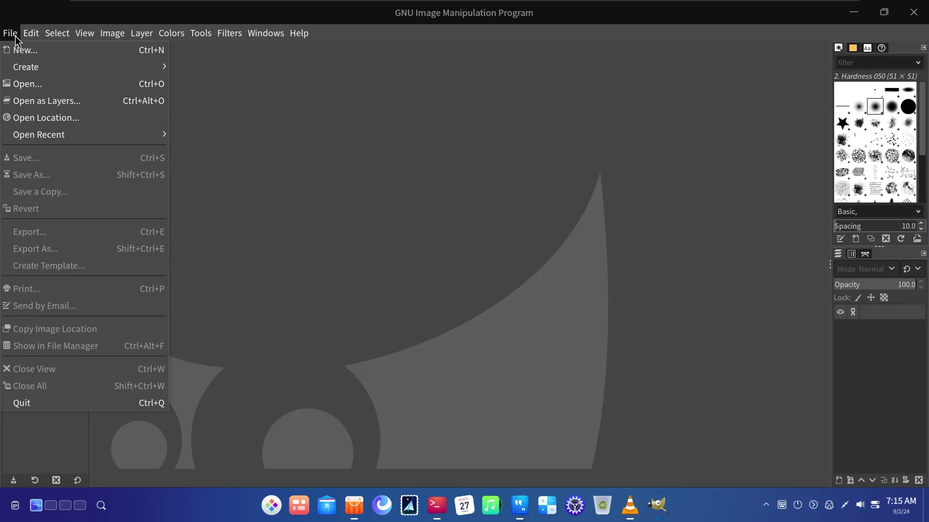
mouse_move(306, 37)
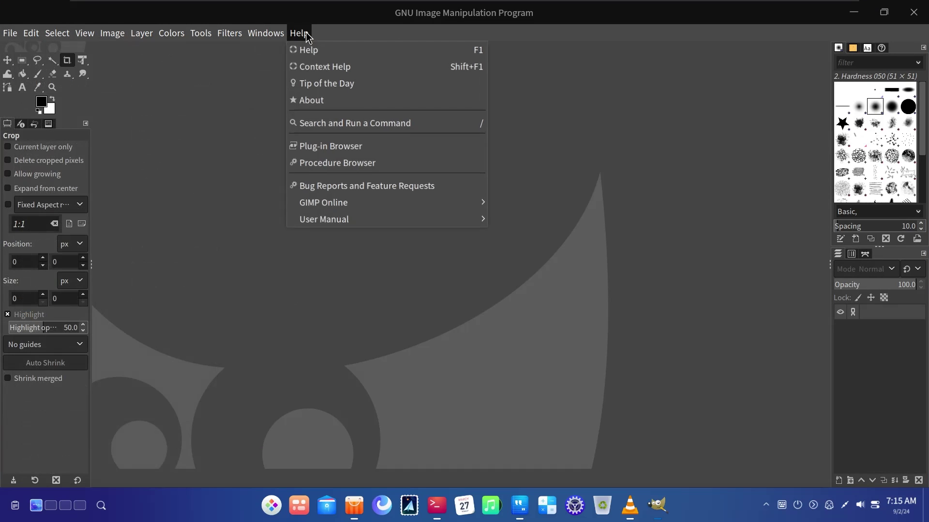
left_click(311, 101)
left_click(656, 149)
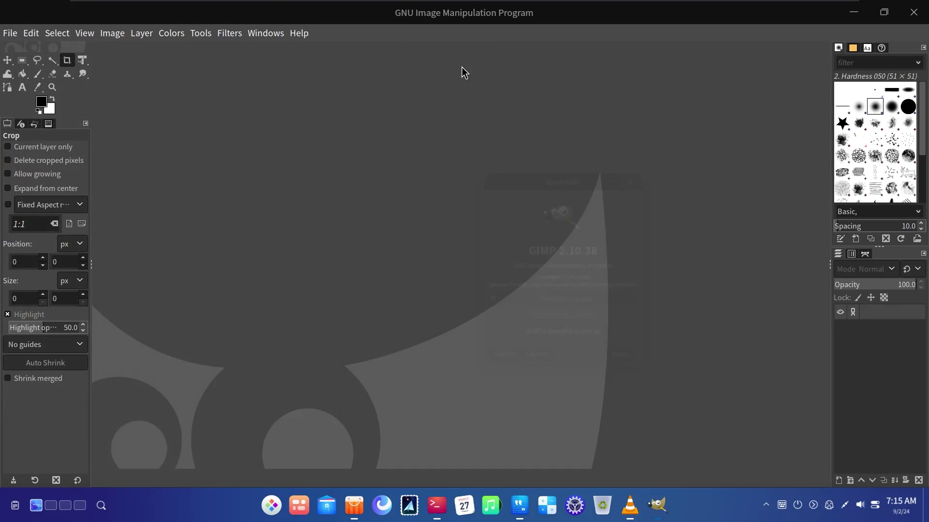
left_click_drag(267, 13, 350, 79)
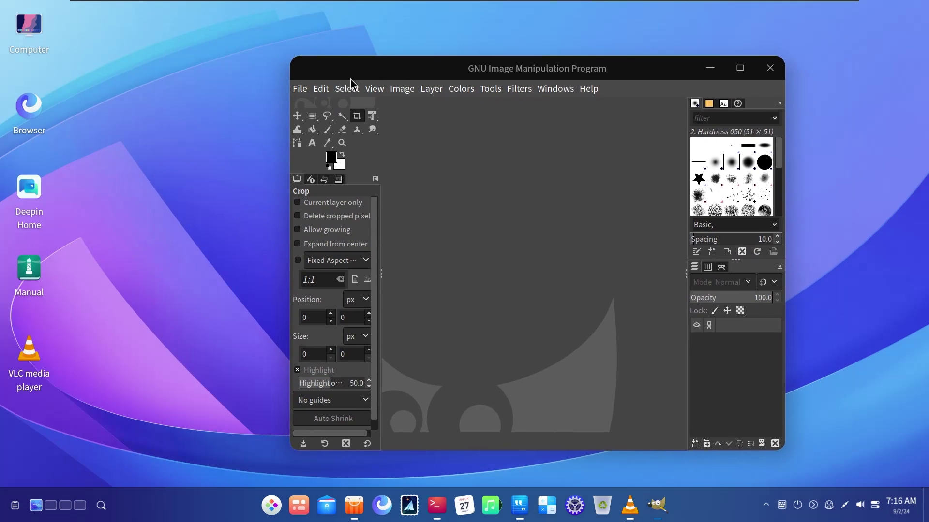
Open File > Open Image and cancel it, then quit GIMP and open the launcher
left_click(347, 89)
left_click(300, 89)
left_click(314, 137)
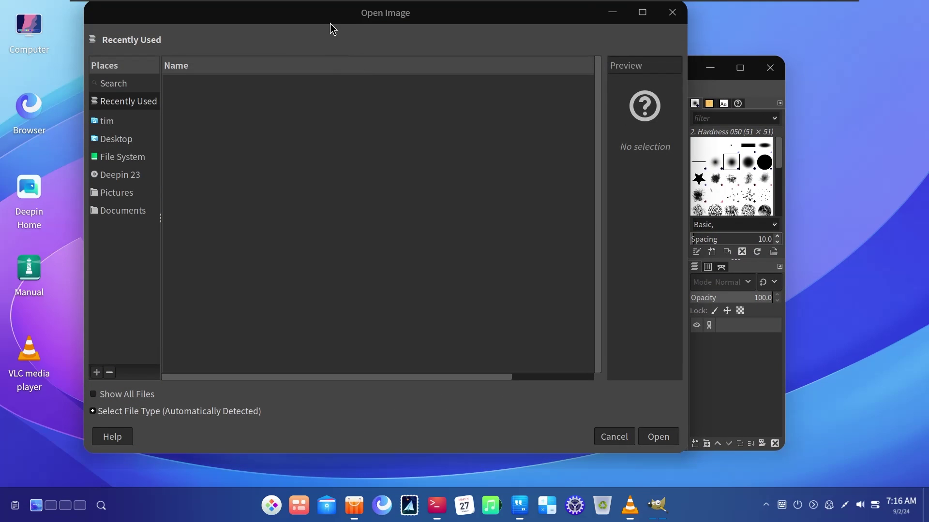
left_click_drag(330, 24, 336, 52)
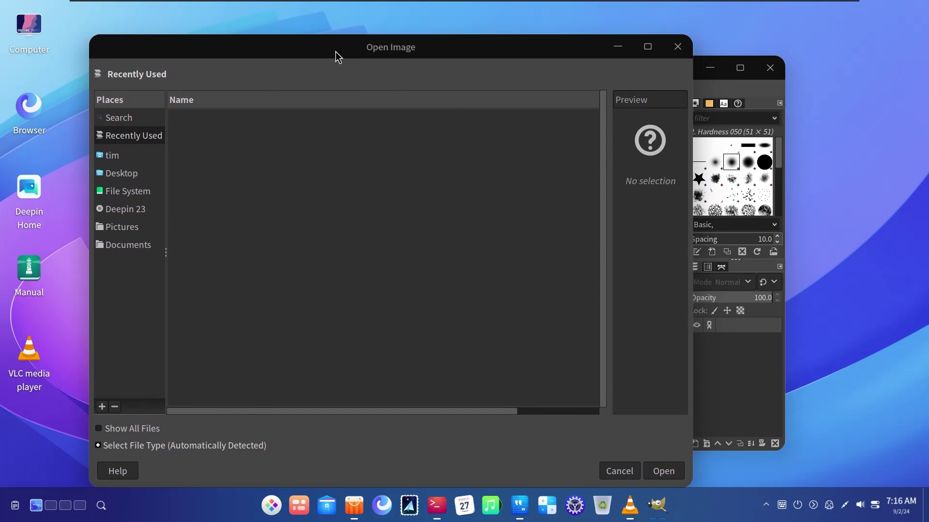
left_click(676, 47)
left_click_drag(628, 75, 574, 112)
left_click_drag(577, 73, 651, 53)
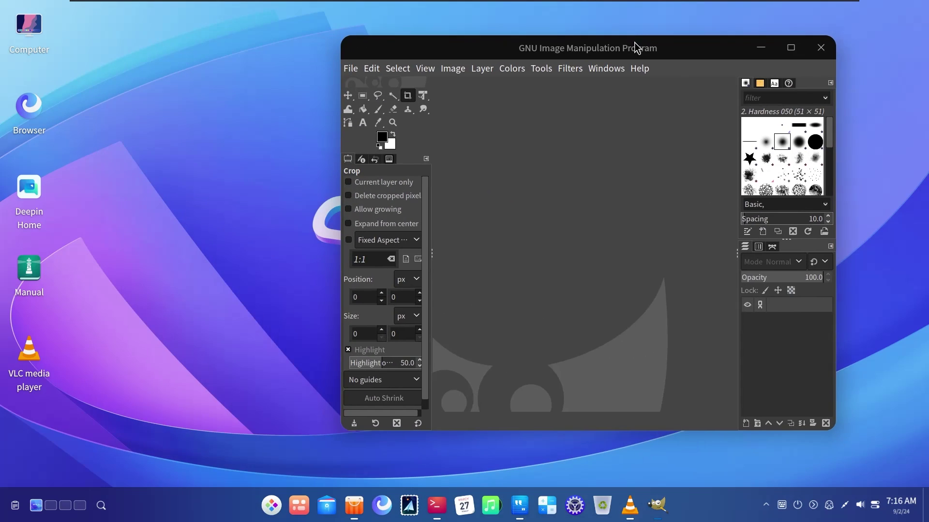
left_click(821, 48)
left_click(281, 505)
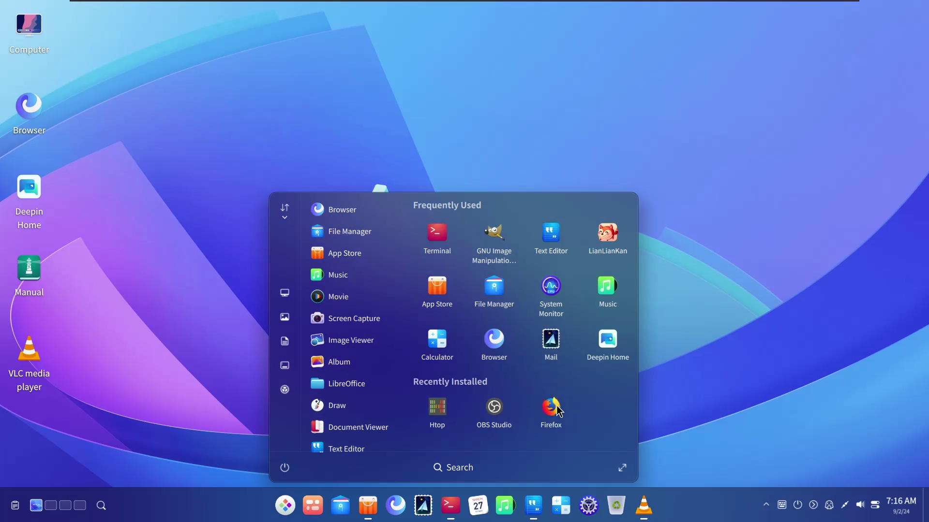
left_click(494, 410)
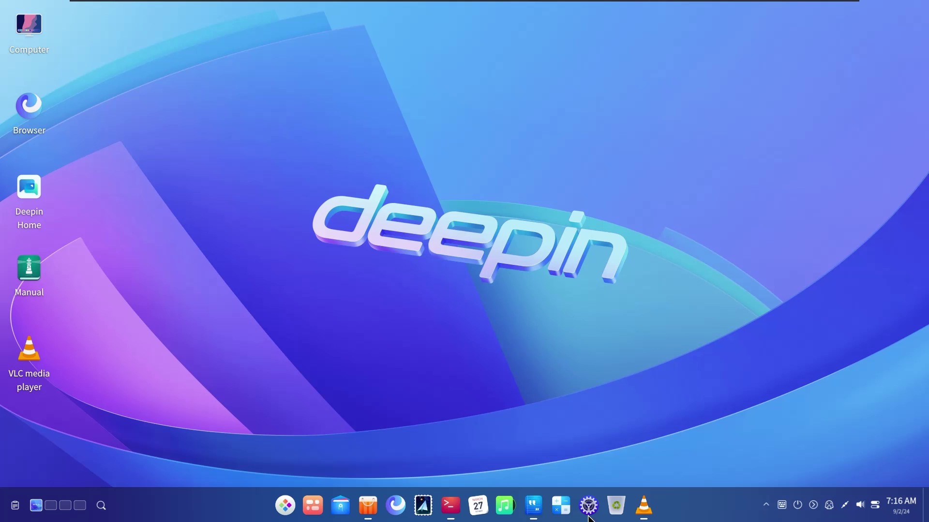
left_click(285, 505)
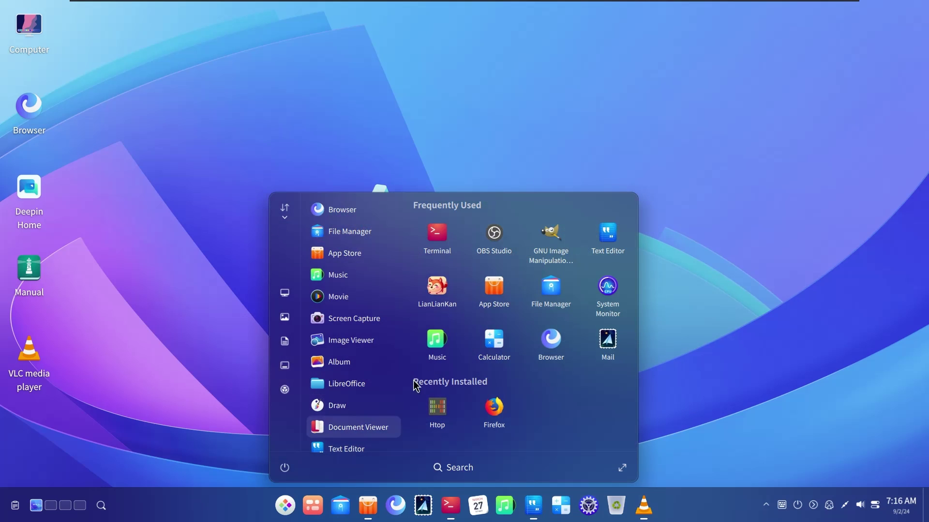
scroll(359, 352, "down", 4)
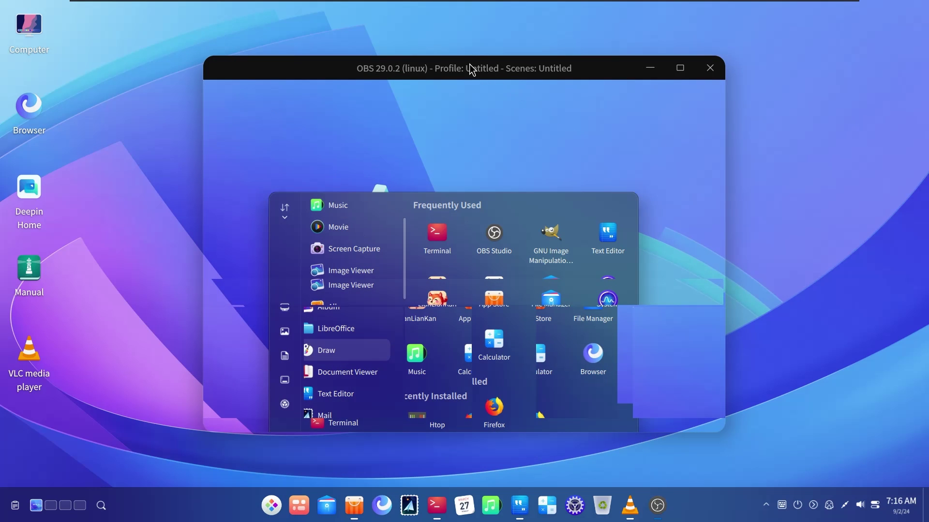
left_click_drag(471, 70, 446, 65)
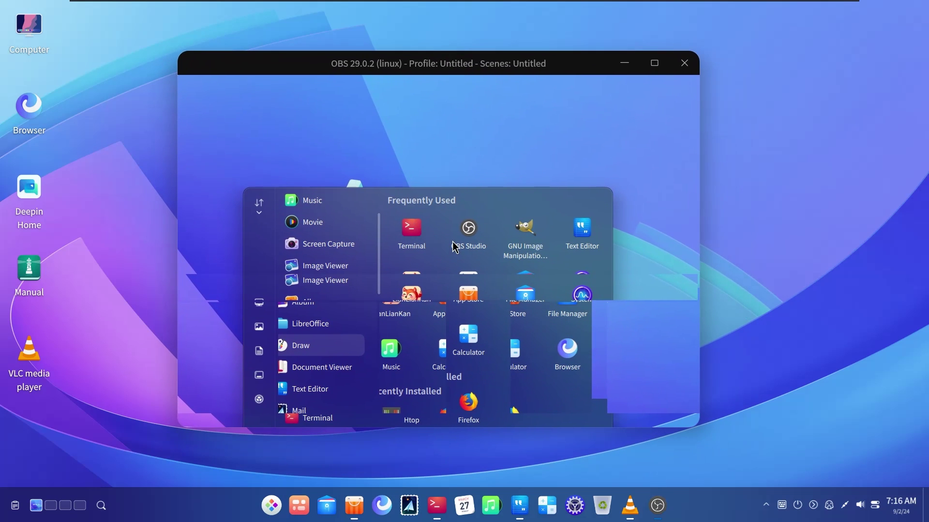
left_click_drag(571, 64, 598, 80)
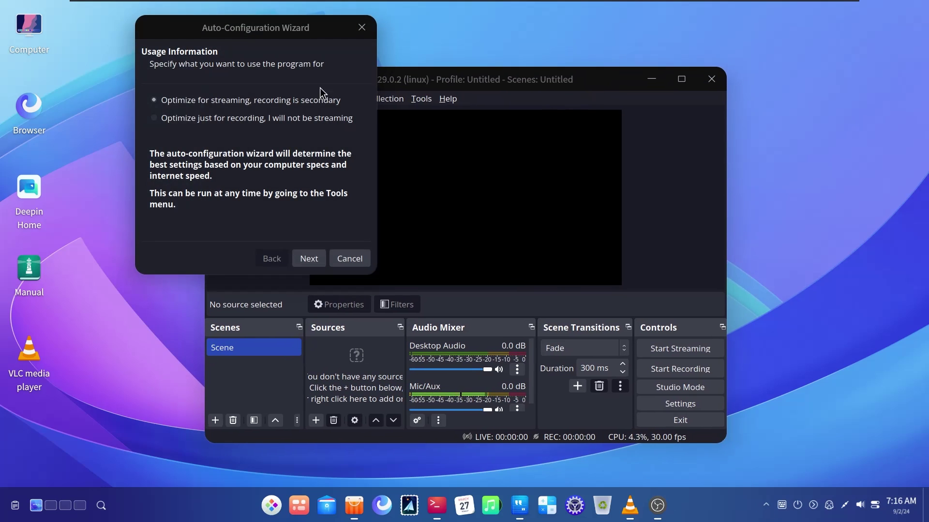
left_click_drag(265, 35, 296, 118)
left_click(375, 339)
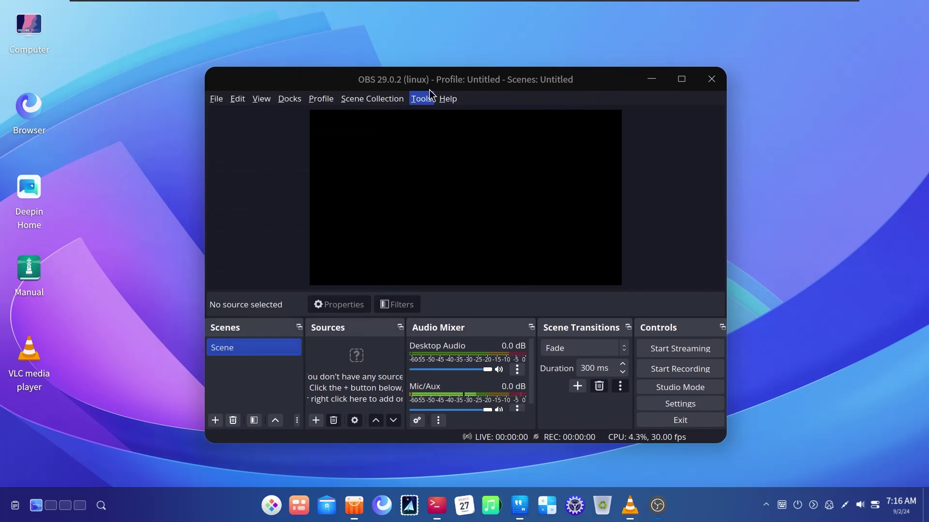
left_click_drag(435, 77, 317, 71)
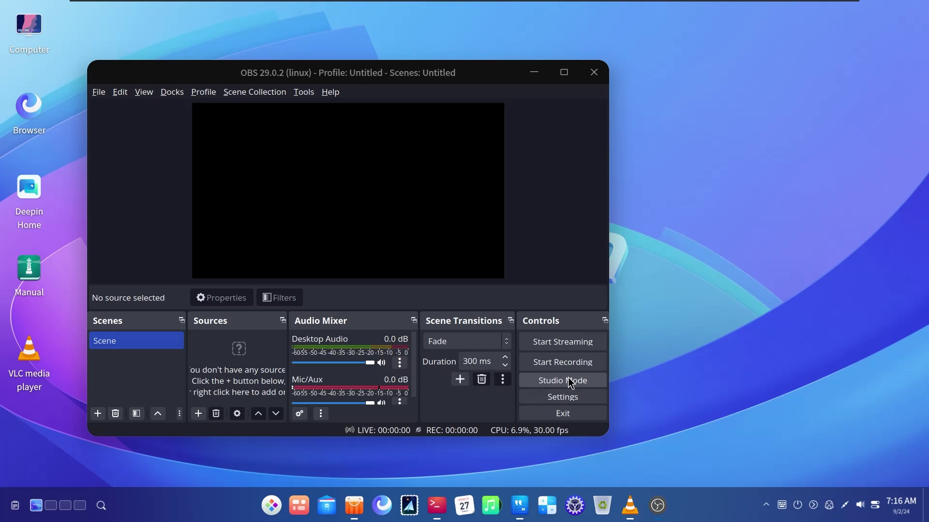
left_click(563, 397)
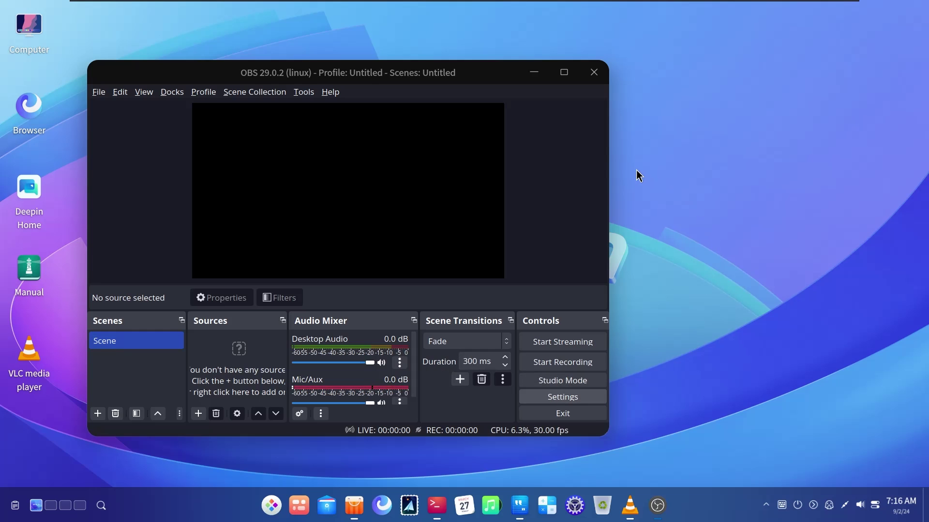
left_click_drag(364, 52, 483, 79)
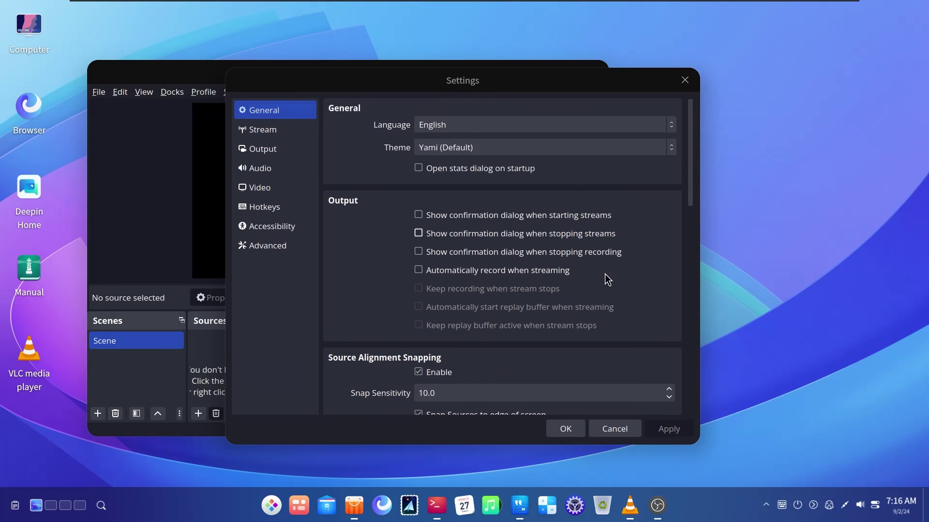
left_click(495, 147)
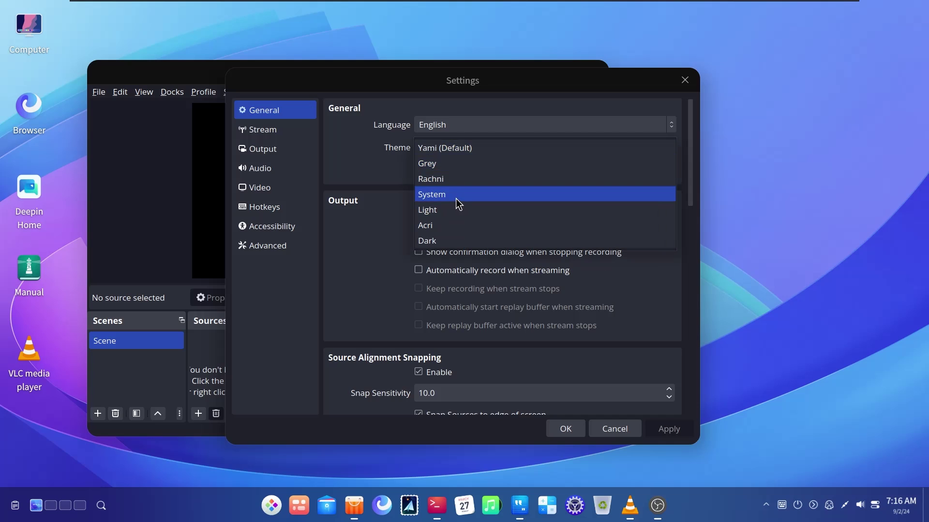
left_click(455, 195)
left_click_drag(428, 83, 512, 69)
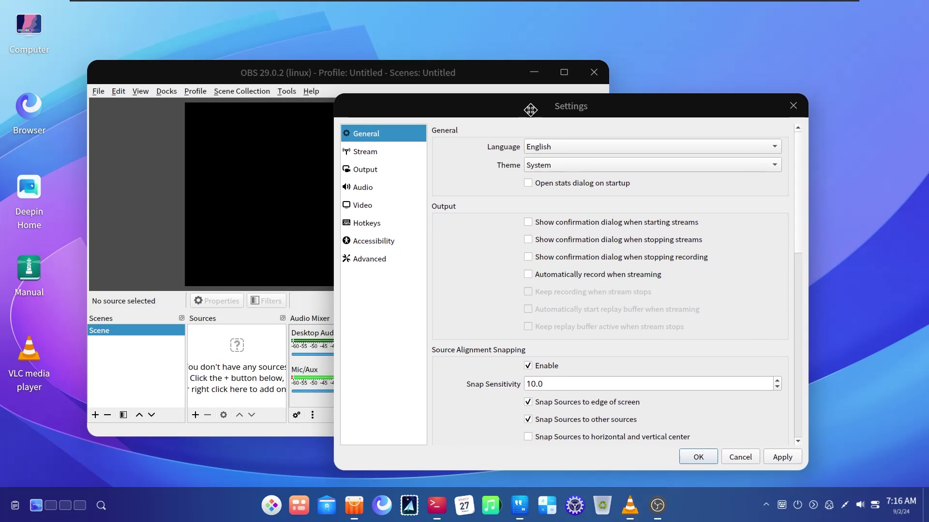
left_click(556, 167)
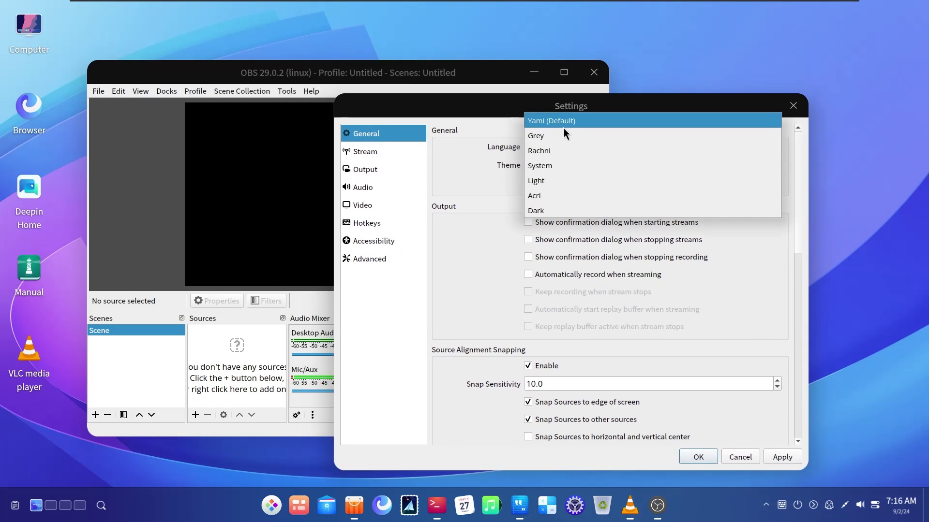
left_click(551, 166)
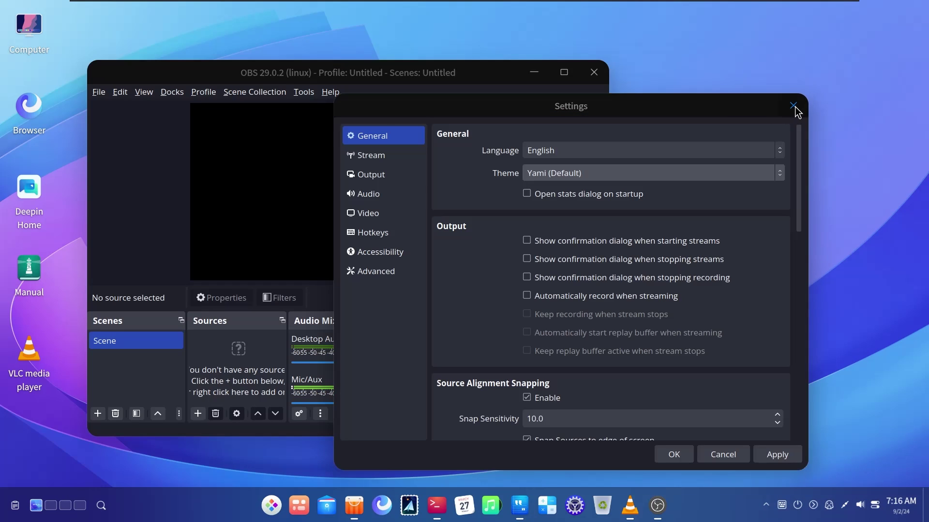
left_click(794, 106)
left_click(594, 285)
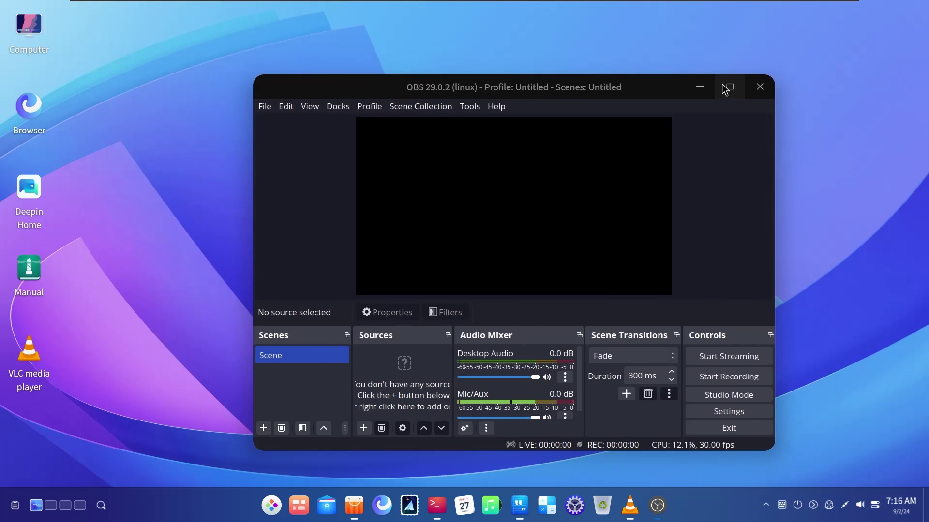
left_click(761, 87)
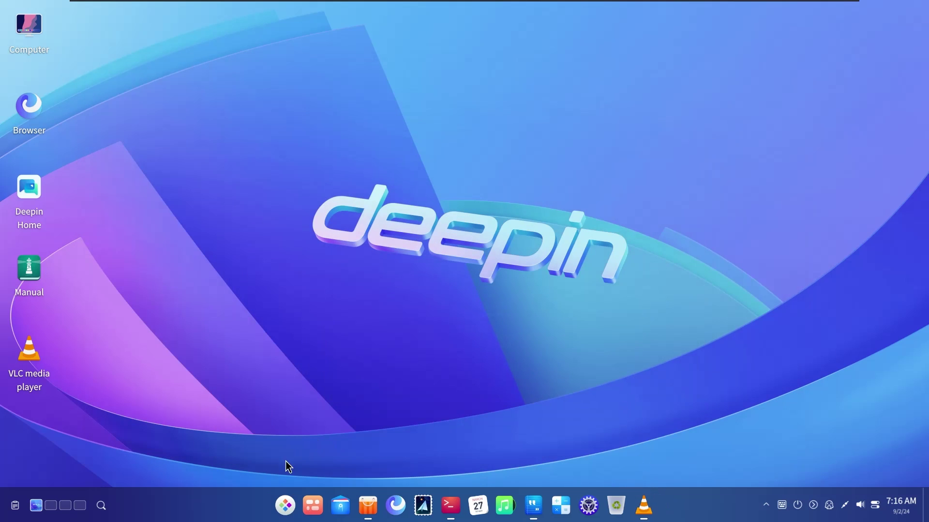
Expand the launcher to full screen and start LibreOffice Writer from the LibreOffice group
left_click(287, 506)
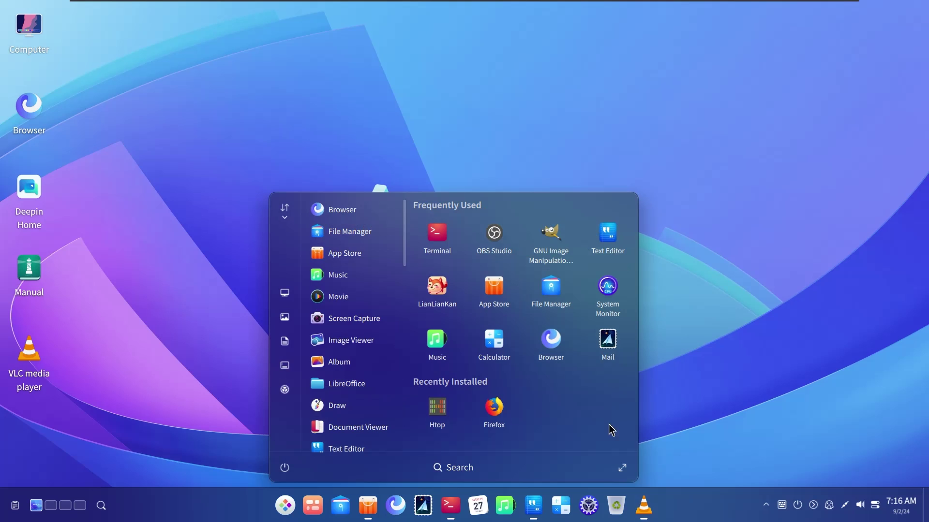
left_click(623, 467)
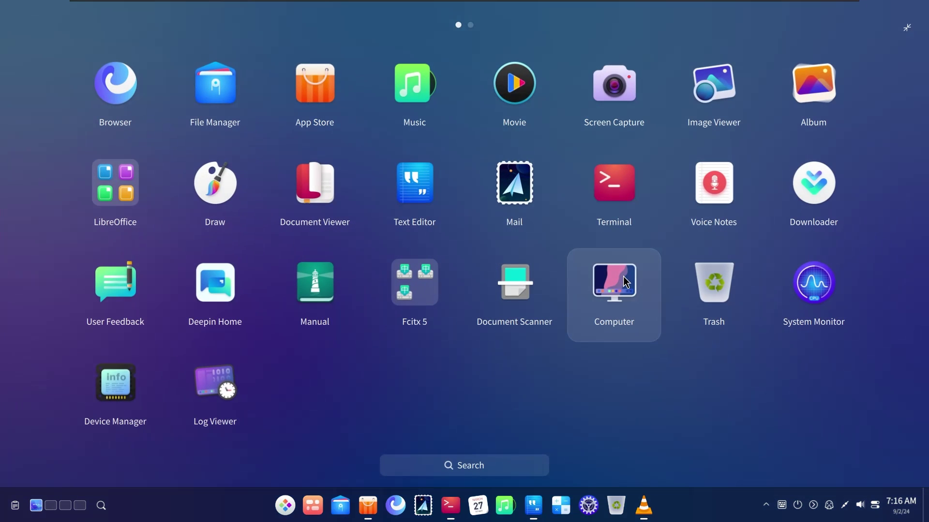
left_click(416, 280)
left_click(786, 221)
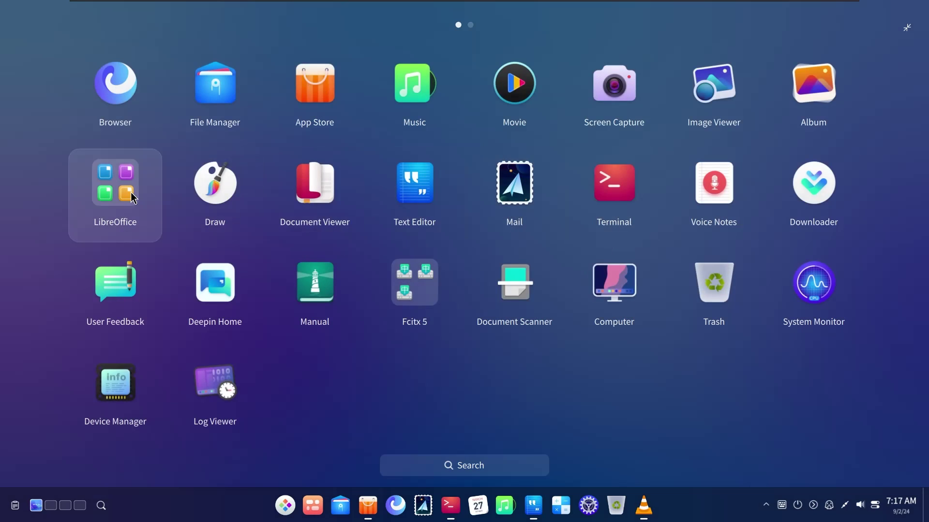
left_click(130, 191)
left_click(332, 179)
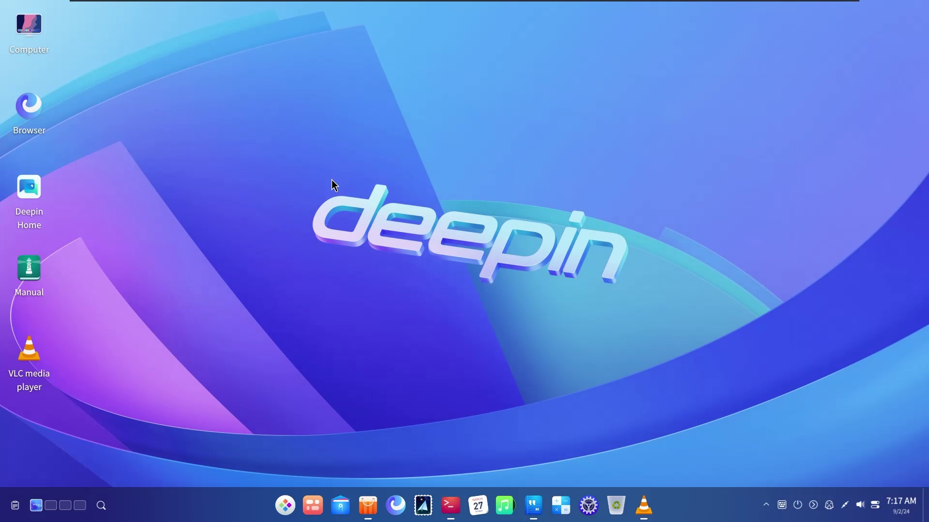
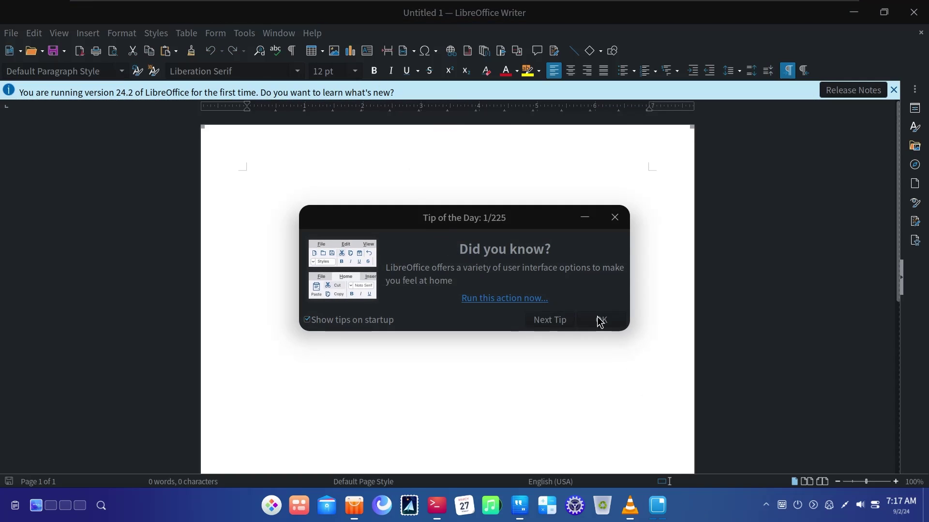
Dismiss the tip of the day and check LibreOffice's version (24.2.0.3) in Help > About
left_click(599, 320)
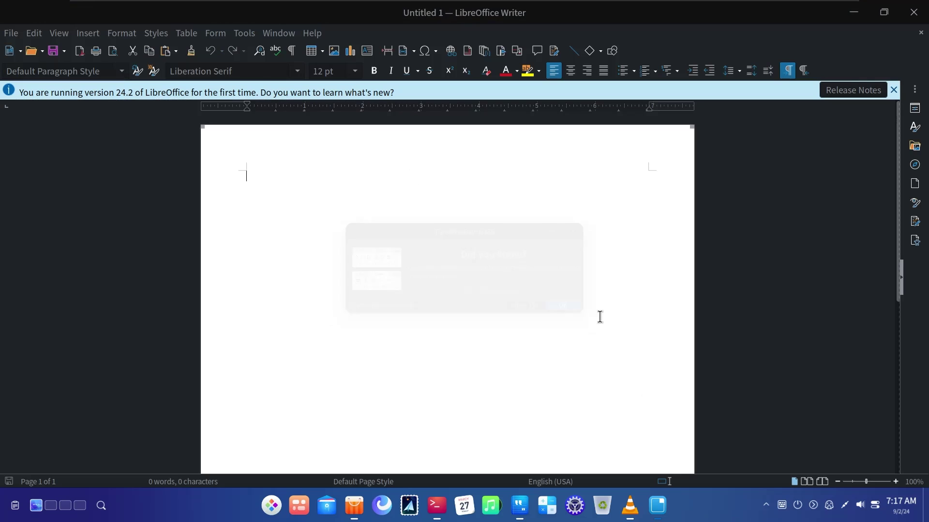
left_click(312, 33)
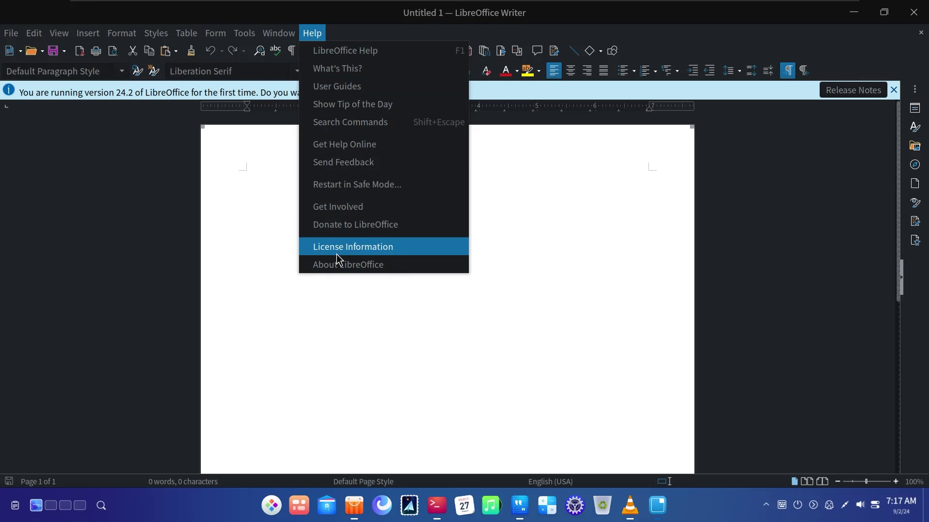
left_click(338, 263)
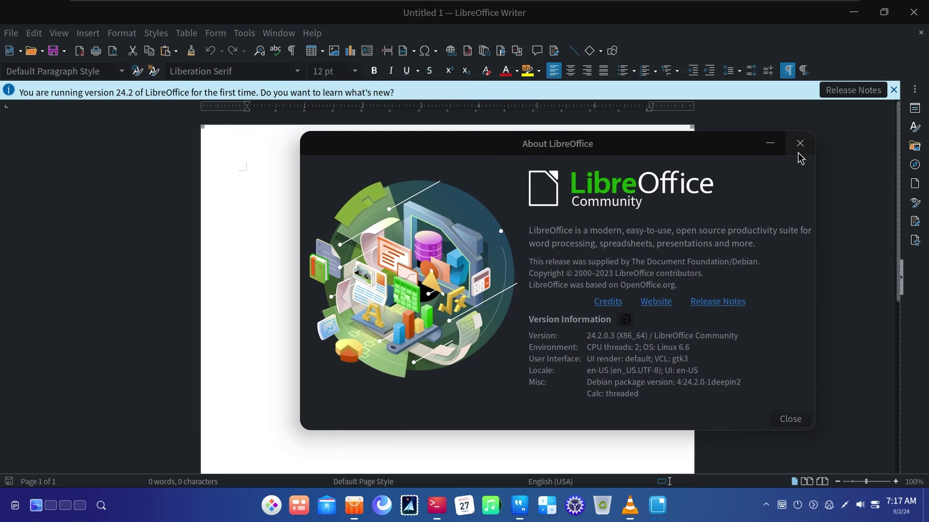
left_click(798, 143)
Restore Writer to a smaller window and move it slightly up and right
double_click(180, 16)
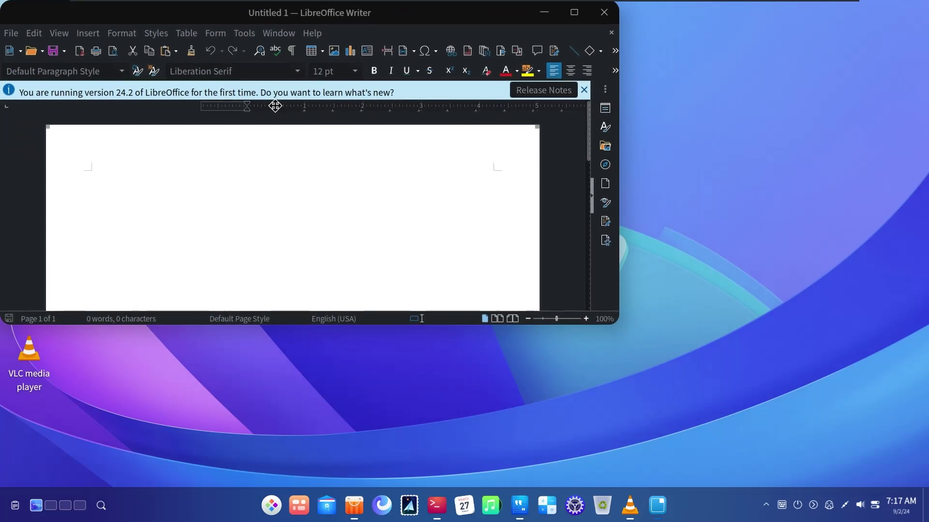
left_click(294, 153)
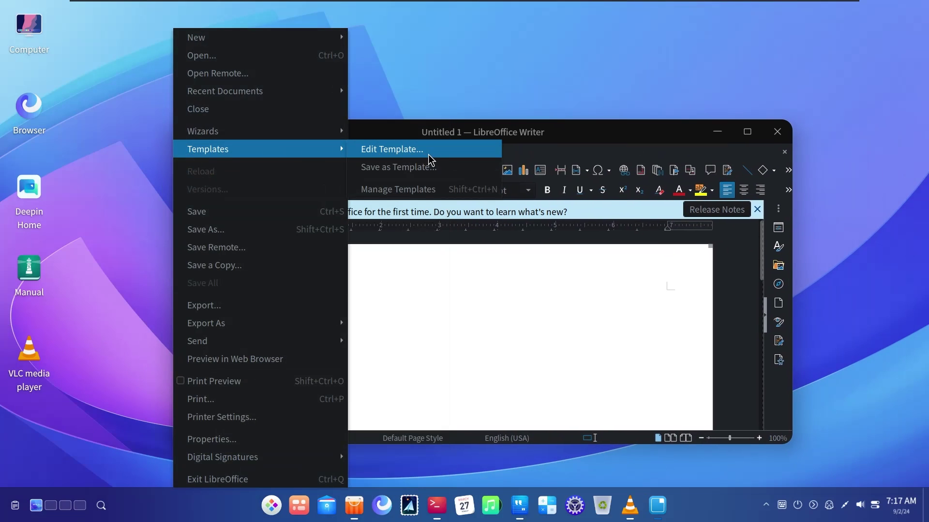
left_click(534, 140)
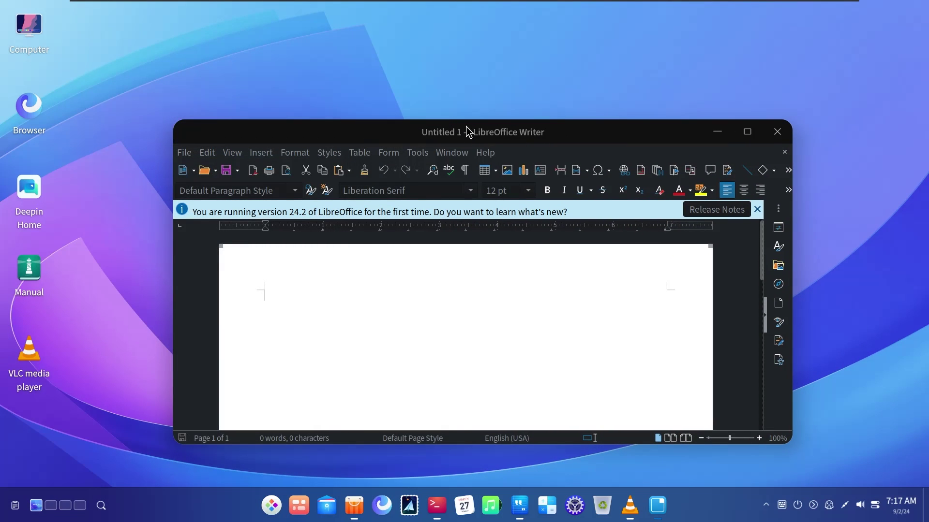
left_click_drag(465, 126, 486, 104)
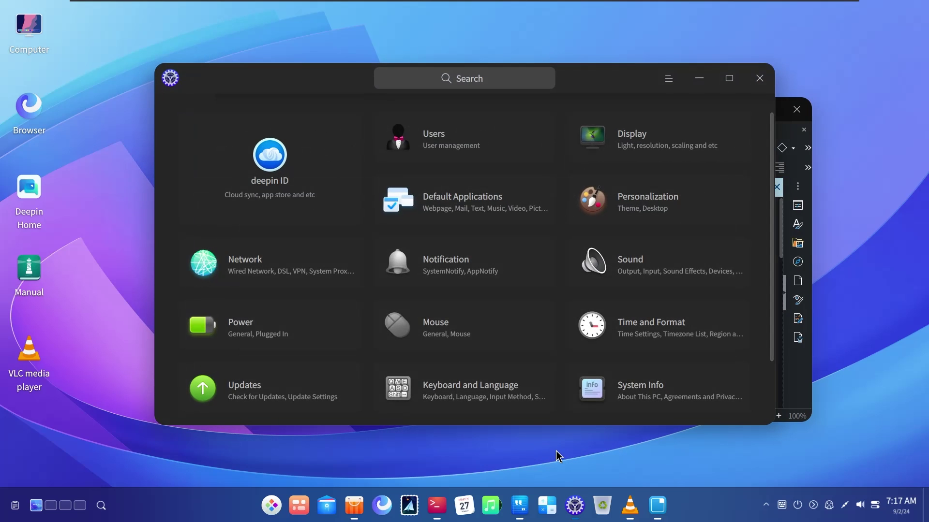
Move Control Center left and browse the Personalization Theme page
left_click_drag(584, 89, 448, 130)
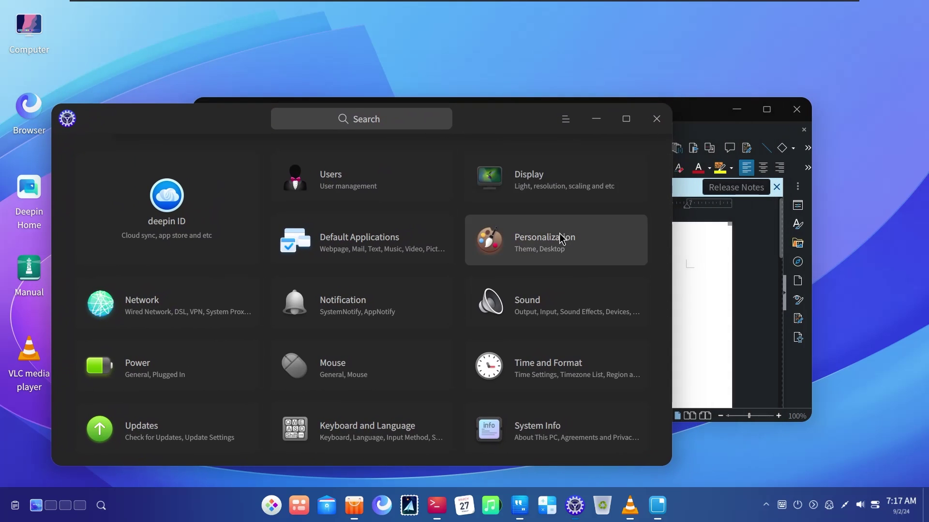
left_click(560, 239)
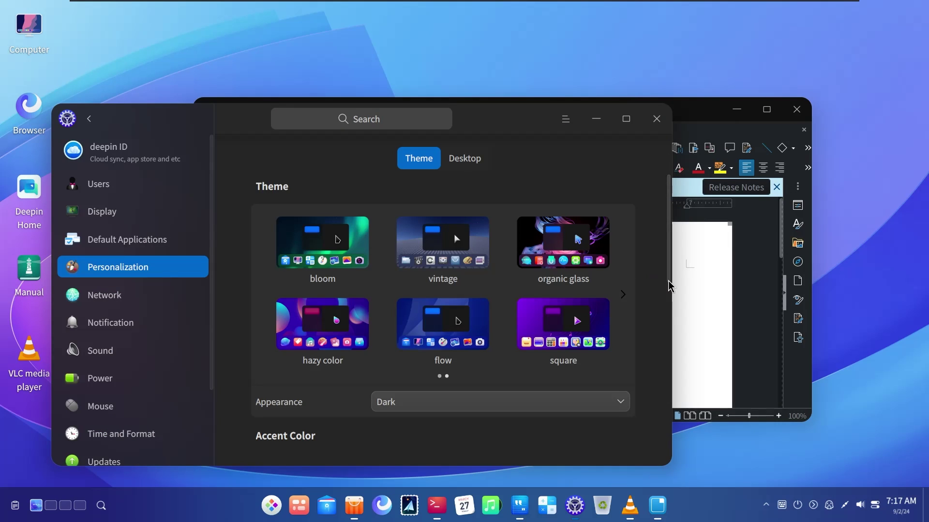
scroll(660, 283, "down", 5)
scroll(658, 278, "down", 3)
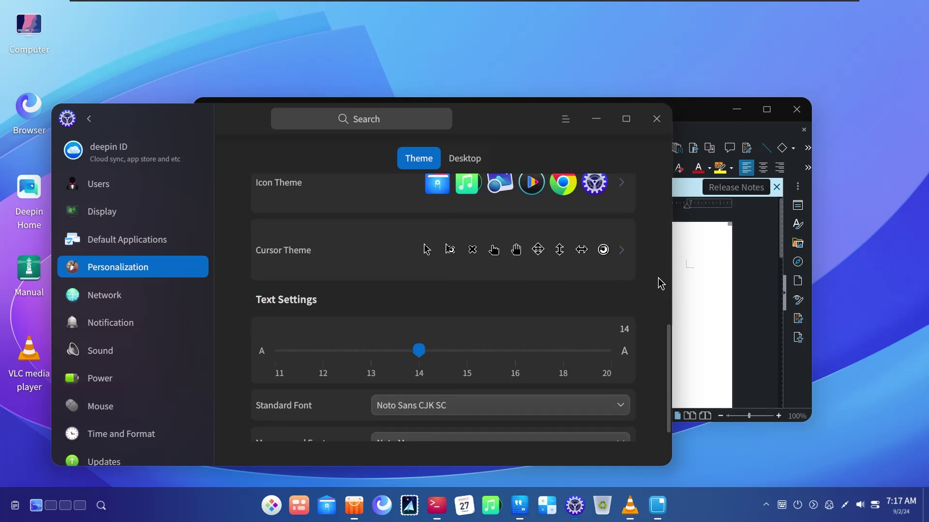
scroll(659, 281, "up", 8)
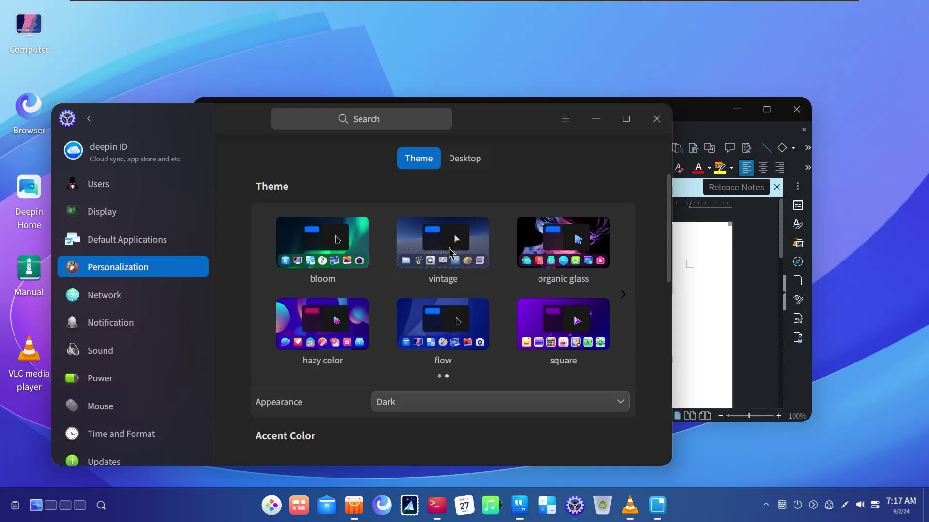
Browse the Desktop and Dock personalization settings, then bring Writer back to the front
left_click(463, 166)
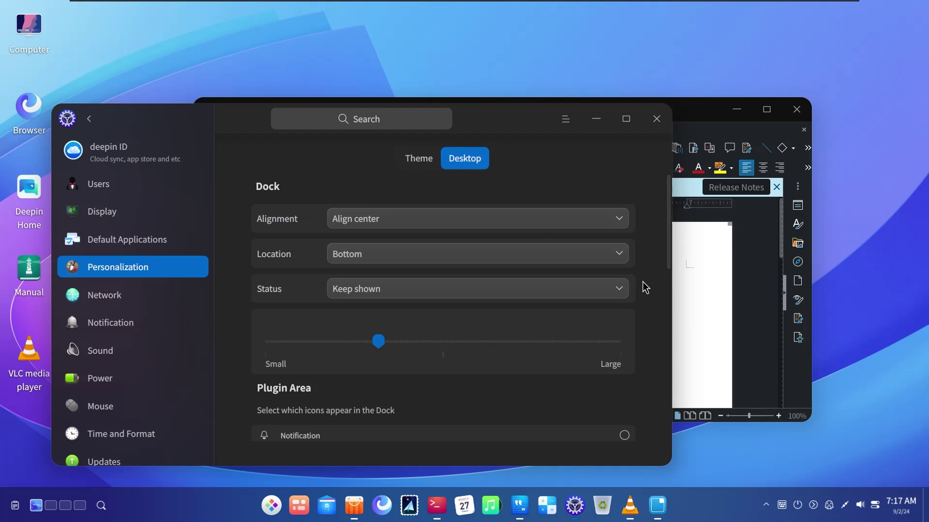
scroll(649, 279, "down", 3)
scroll(649, 279, "down", 3)
scroll(649, 280, "up", 3)
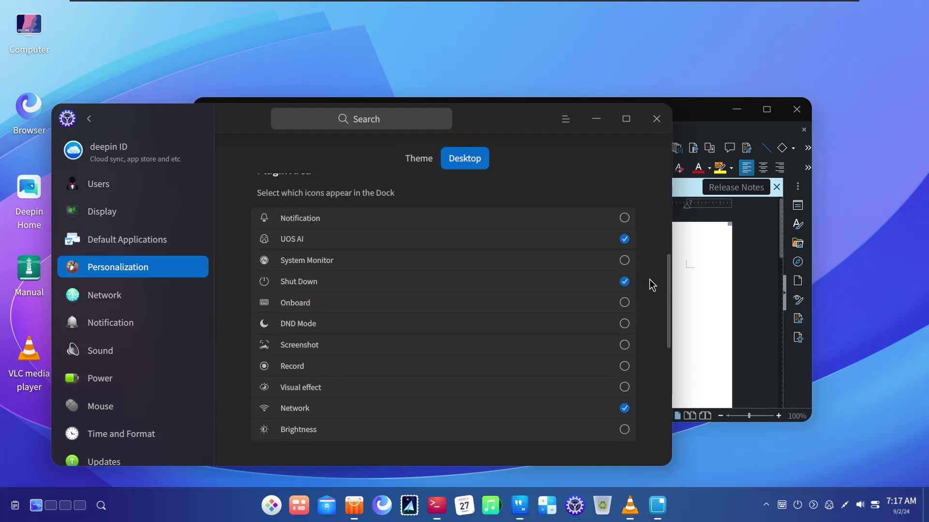
scroll(649, 280, "down", 5)
left_click_drag(695, 125, 750, 78)
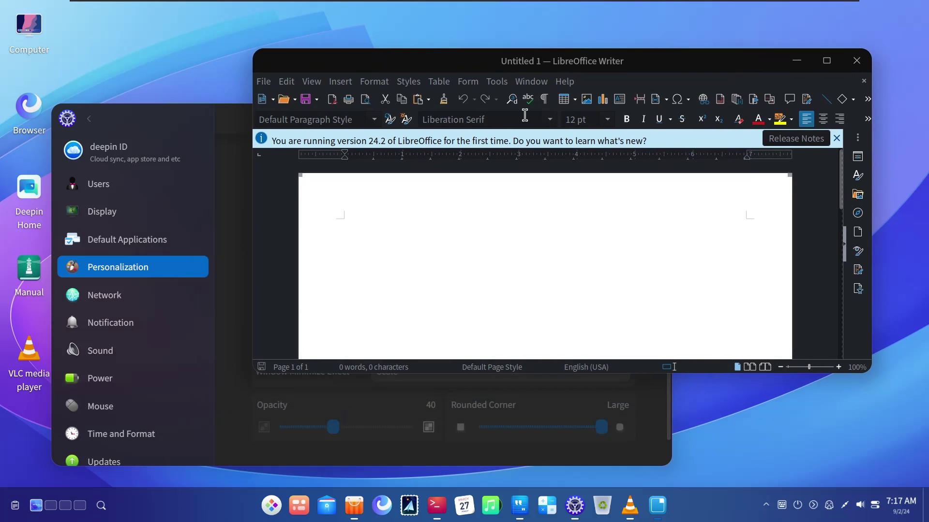
Browse the empty Documents folder from Writer's File > Open, cancel, then raise Control Center above Writer
left_click(556, 81)
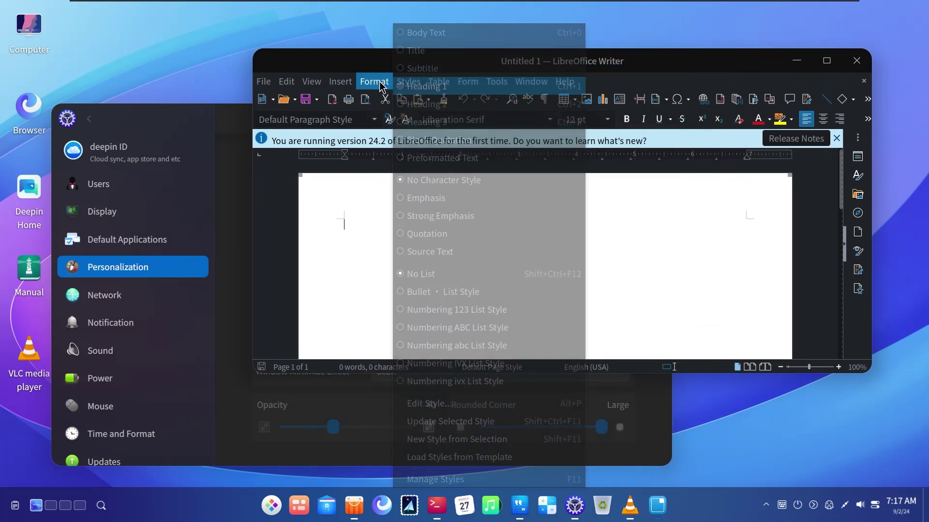
mouse_move(267, 80)
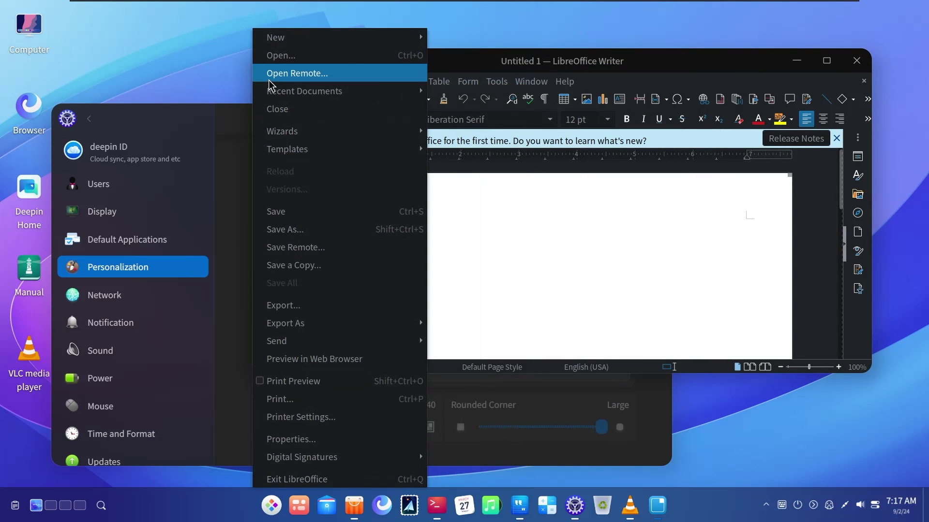
left_click(308, 53)
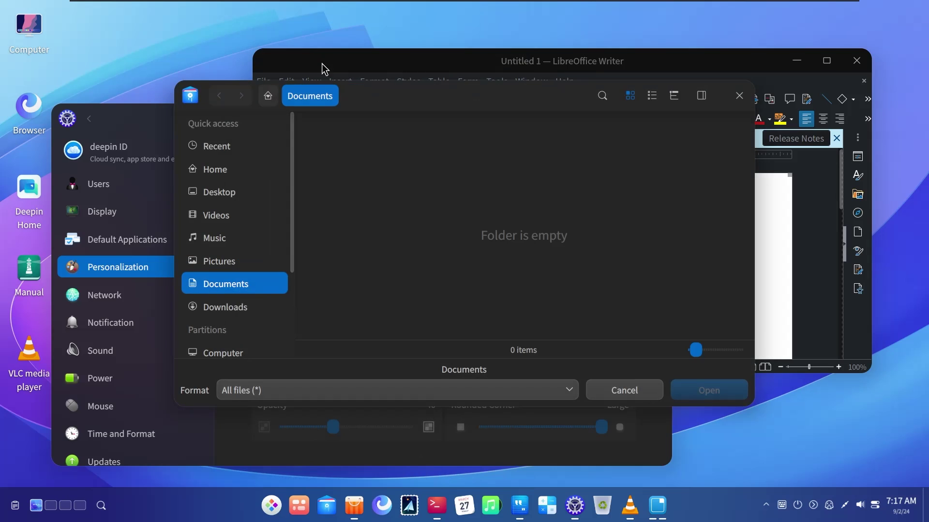
left_click(739, 96)
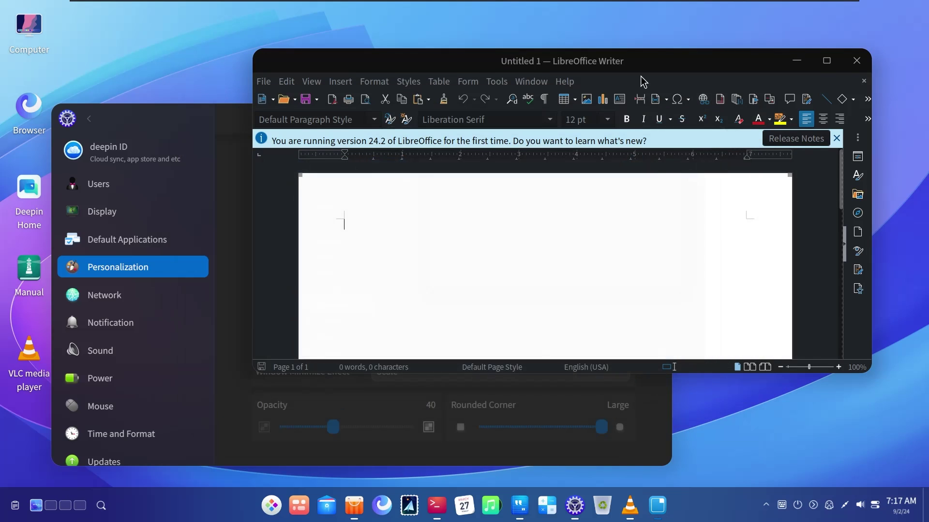
left_click_drag(607, 49, 645, 20)
left_click_drag(223, 114, 213, 117)
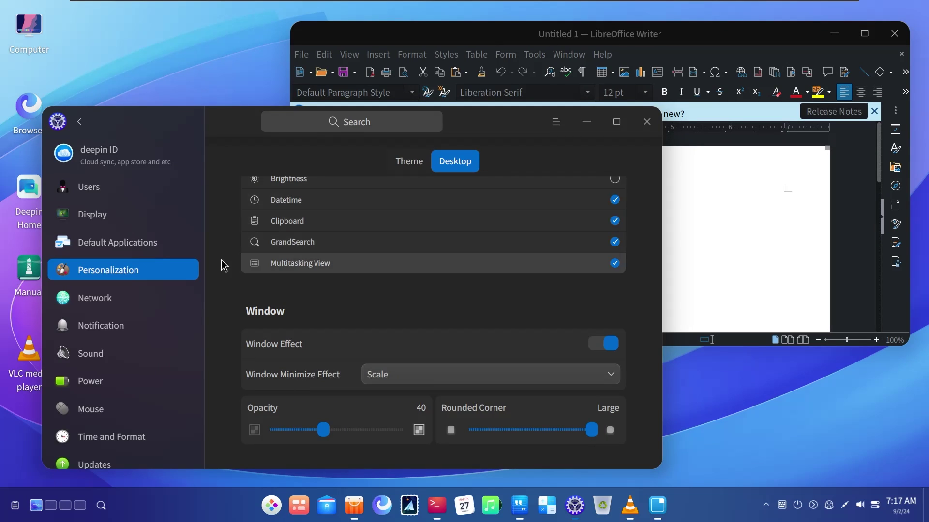
Return to the Theme page, look at the accent colours, then expand the hidden system tray icons
scroll(224, 256, "up", 10)
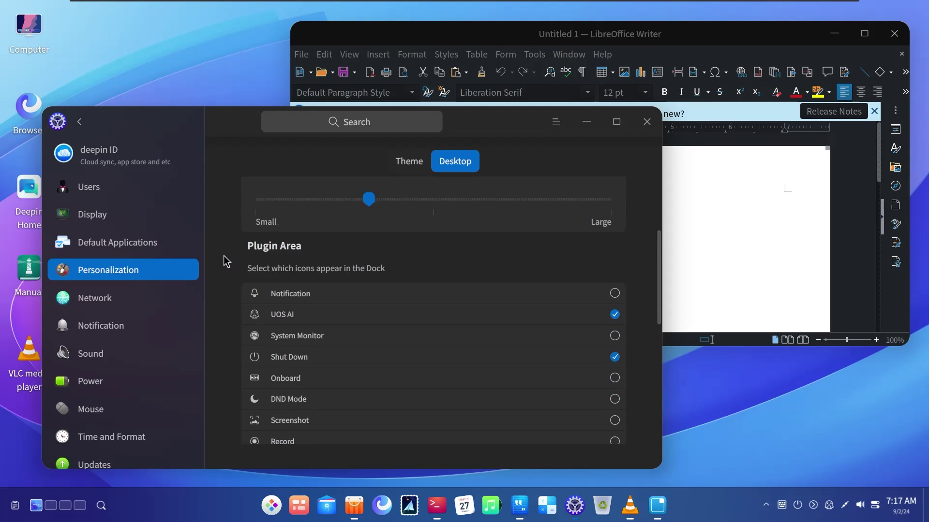
left_click(410, 163)
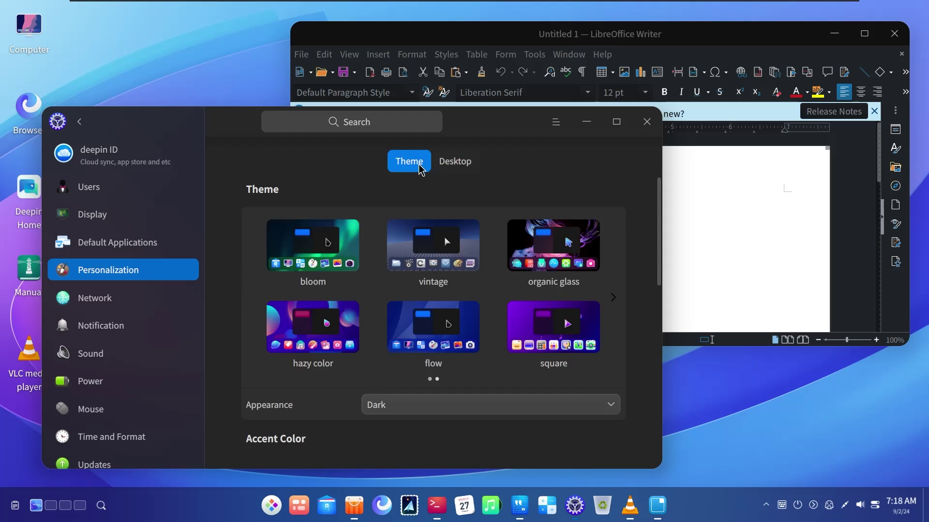
scroll(628, 317, "down", 8)
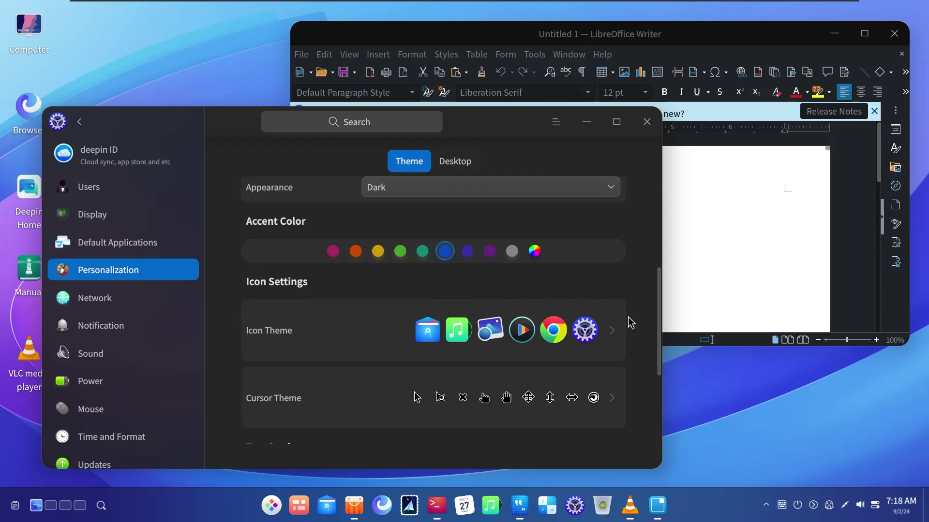
scroll(628, 318, "up", 5)
scroll(627, 317, "up", 3)
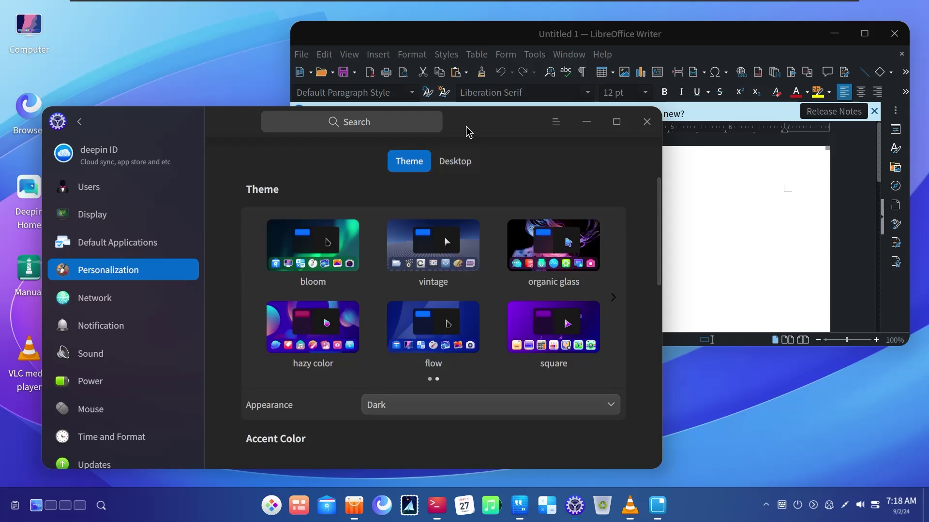
left_click_drag(466, 129, 452, 145)
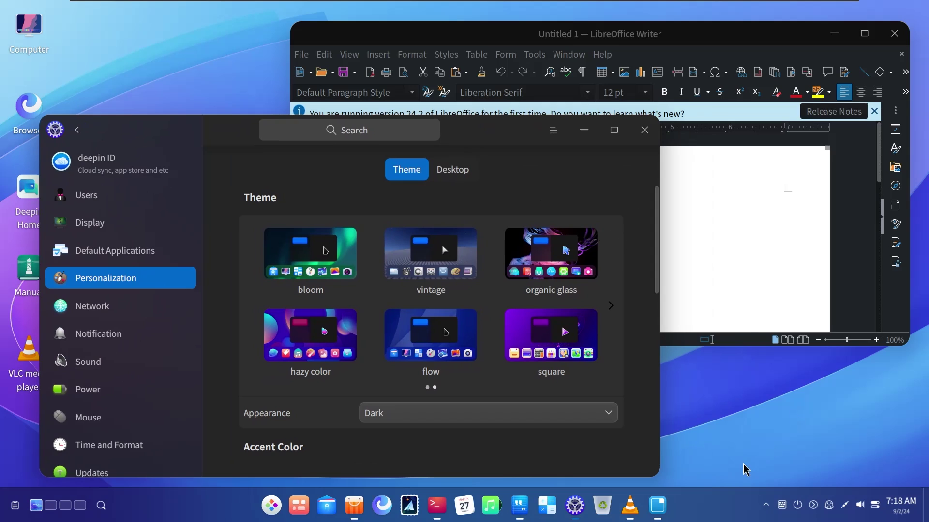
left_click(767, 506)
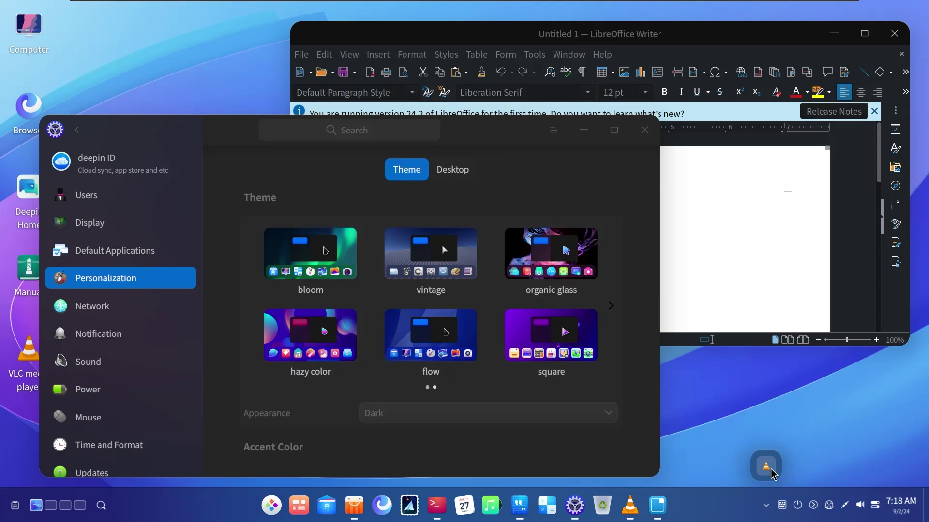
Launch Disk Utility from the launcher's second page, then move Control Center up-left and Writer right
left_click(274, 508)
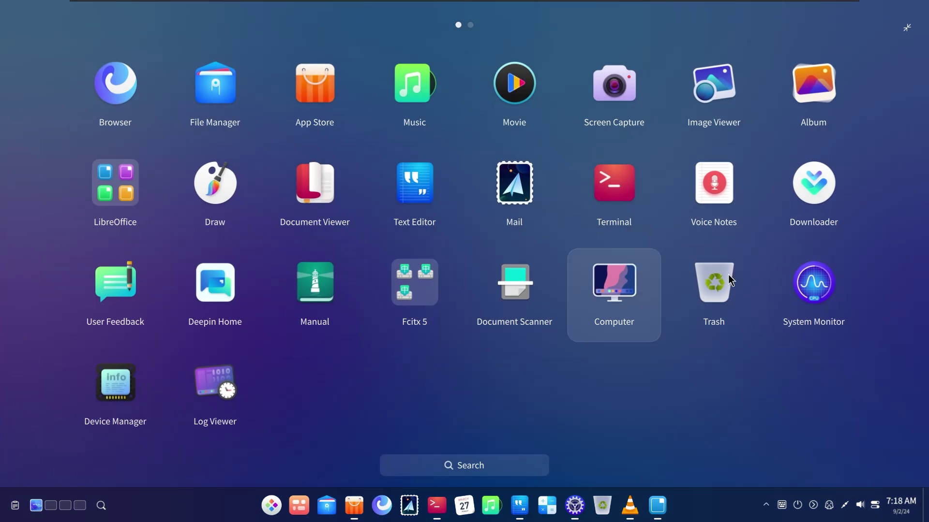
type("f")
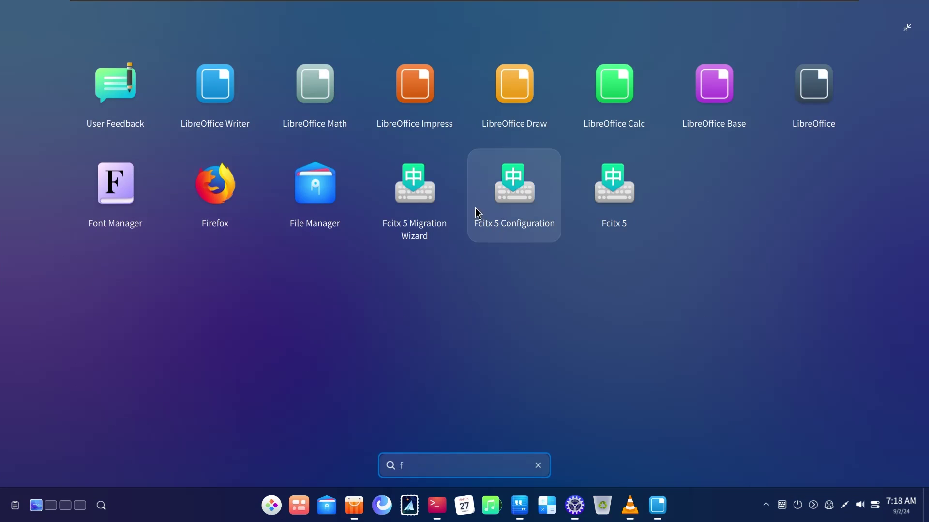
left_click(538, 466)
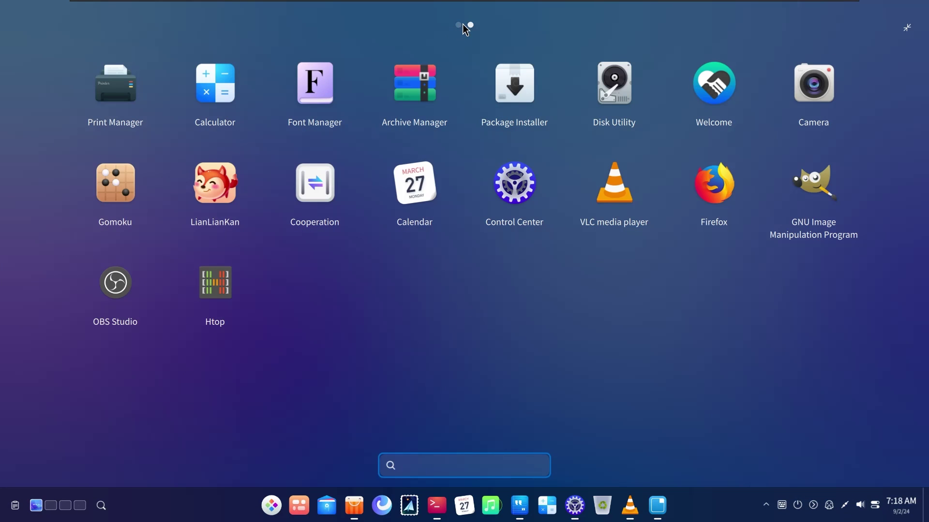
left_click(462, 25)
left_click(470, 26)
left_click(595, 84)
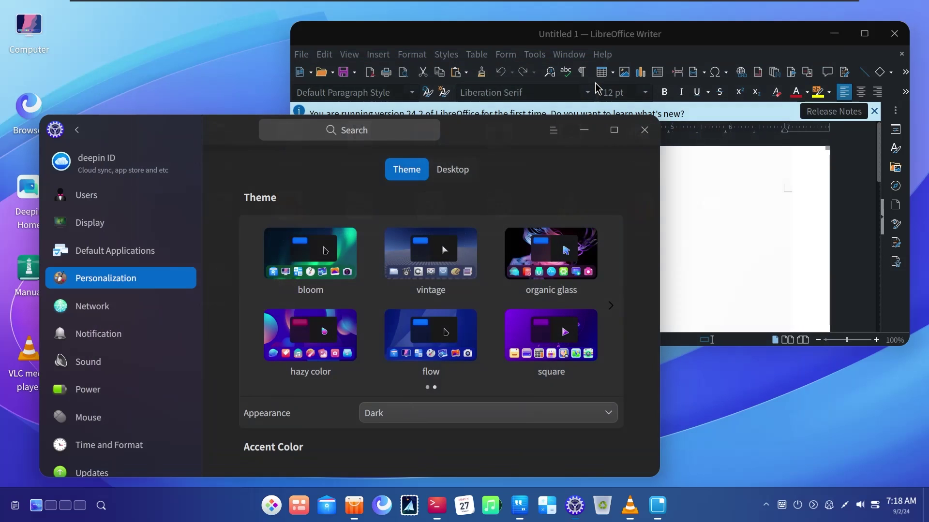
left_click_drag(508, 135, 498, 119)
mouse_move(509, 33)
left_mouse_down()
mouse_move(539, 35)
mouse_move(517, 28)
left_mouse_up()
Enter the account password in the authentication prompt to let Disk Utility read disk information
left_click(489, 198)
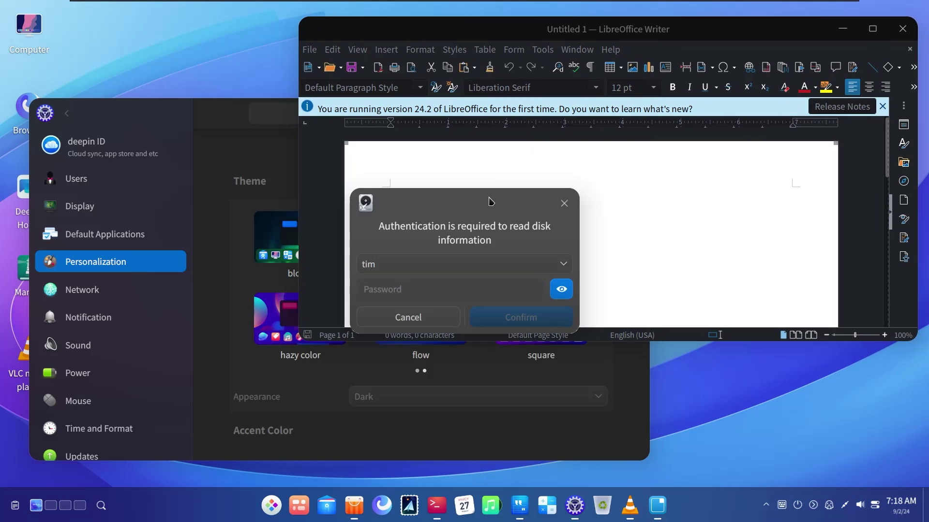
left_click(390, 285)
type("12345")
key("Return")
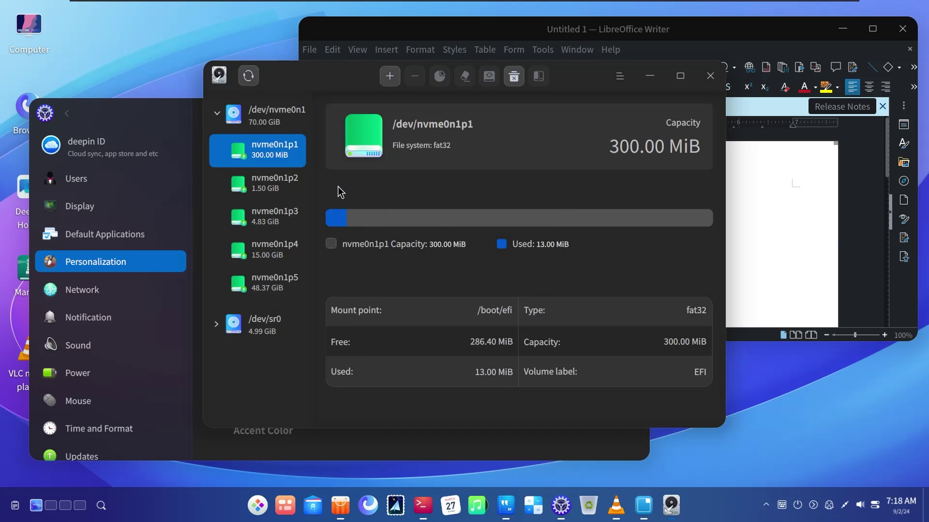
Minimize Writer, move Disk Utility left, and view partitions nvme0n1p2 and the 4.83 GiB swap nvme0n1p3
left_click_drag(338, 82, 375, 121)
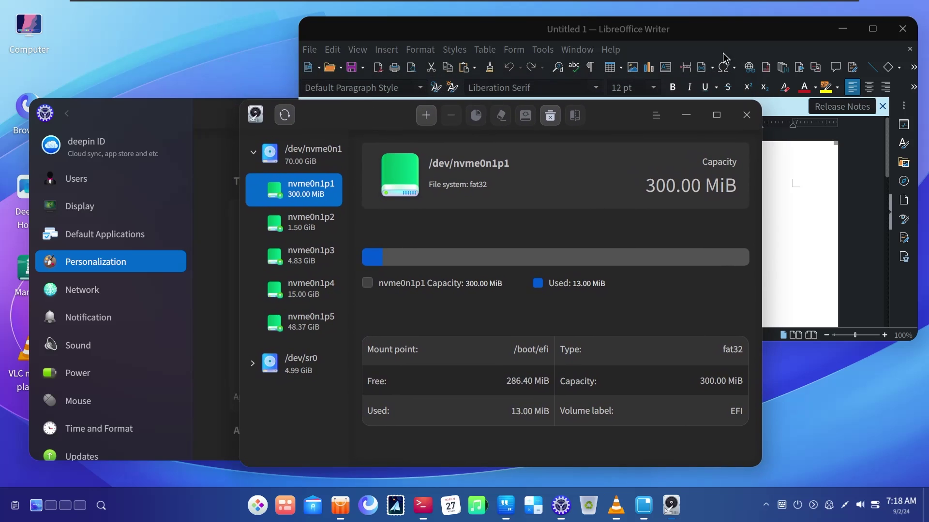
left_click(846, 34)
left_click_drag(613, 121, 692, 73)
left_click(236, 116)
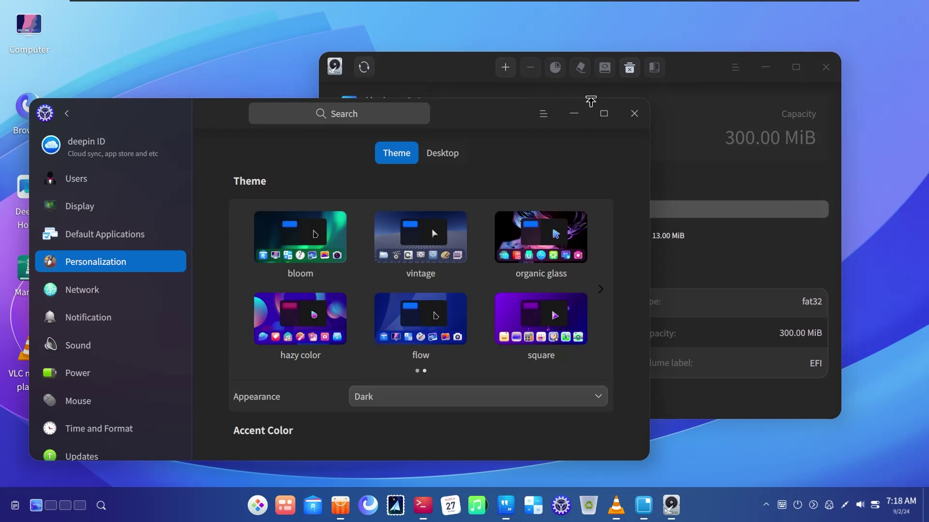
left_click(460, 75)
left_click_drag(459, 75, 346, 80)
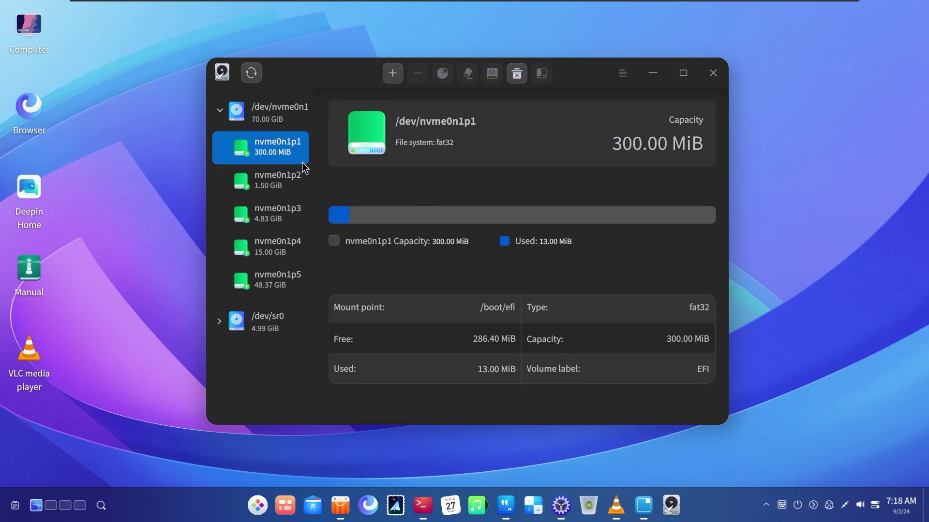
left_click_drag(308, 74, 236, 98)
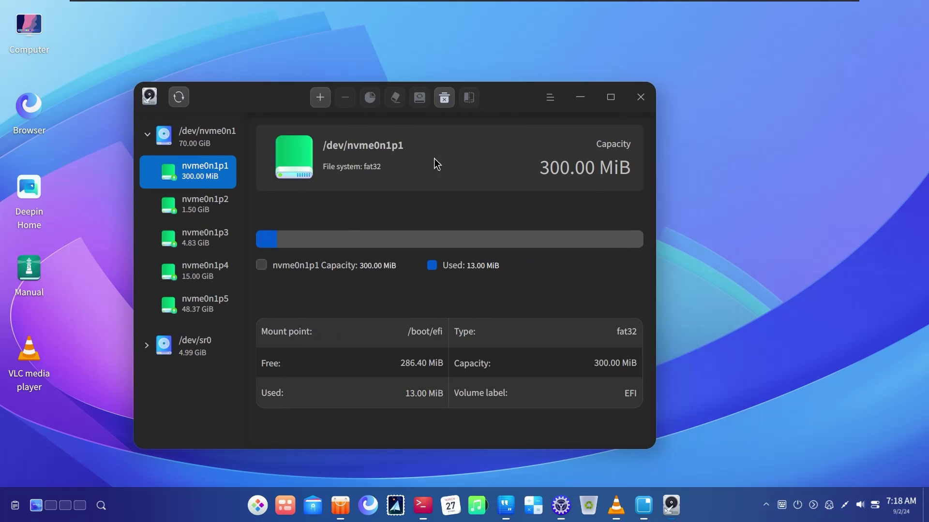
left_click(198, 214)
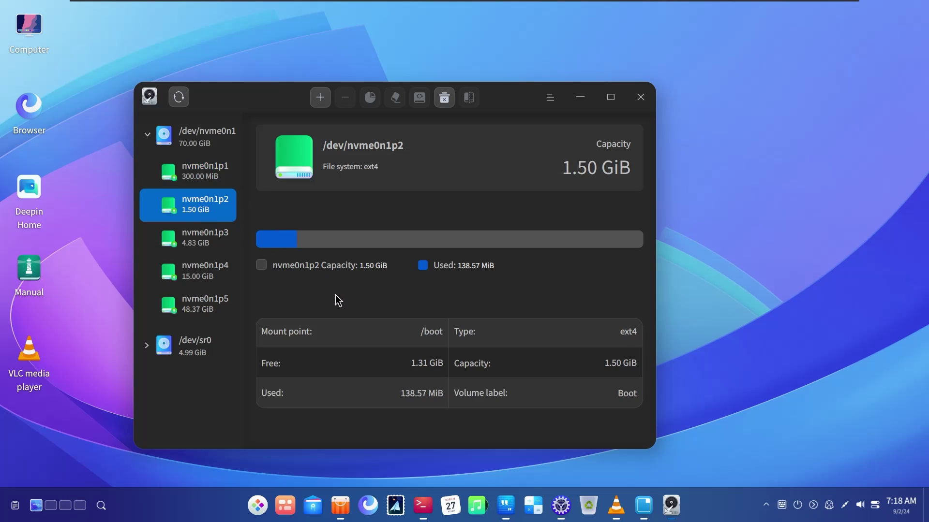
left_click(202, 248)
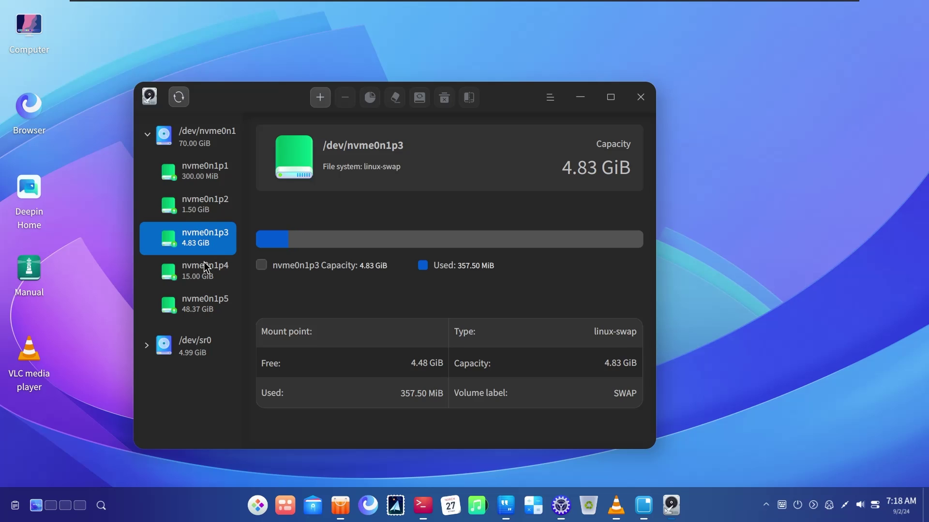
Open the launcher's shut down and reboot options, then dismiss them
left_click(257, 505)
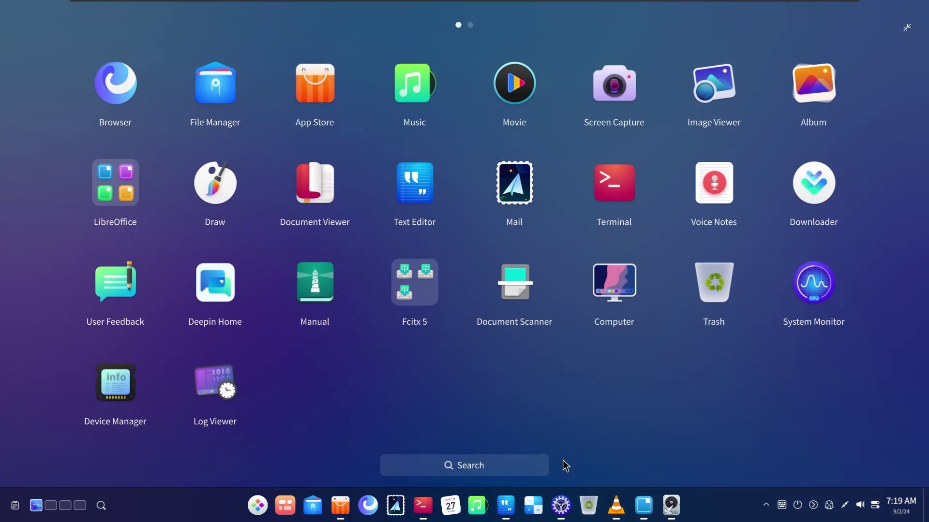
left_click(797, 505)
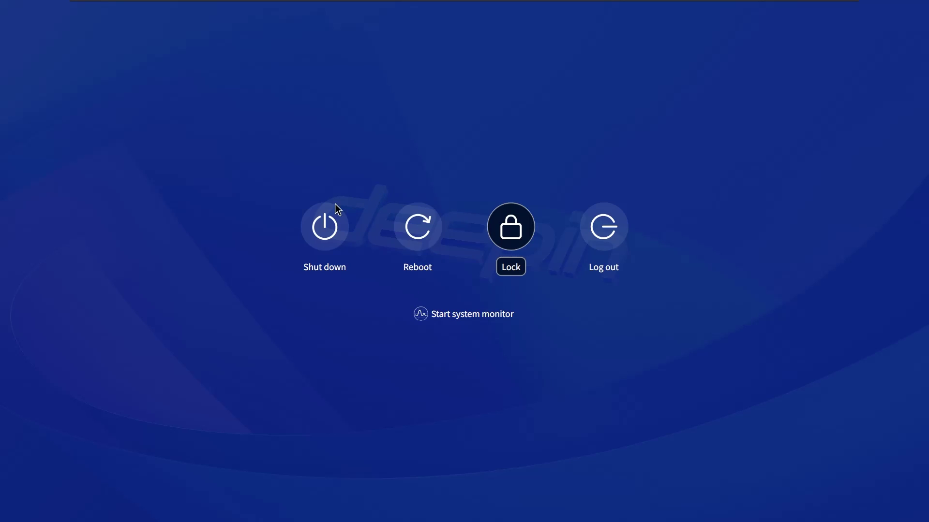
left_click(811, 371)
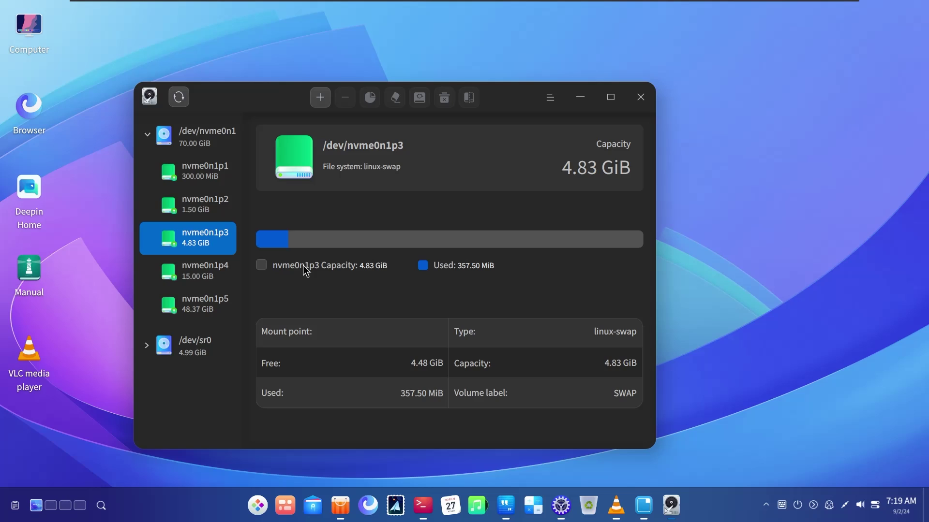
Review partitions nvme0n1p4, nvme0n1p5 and the sr0 CD drive, then minimize Disk Utility and bring back Terminal
left_click(189, 263)
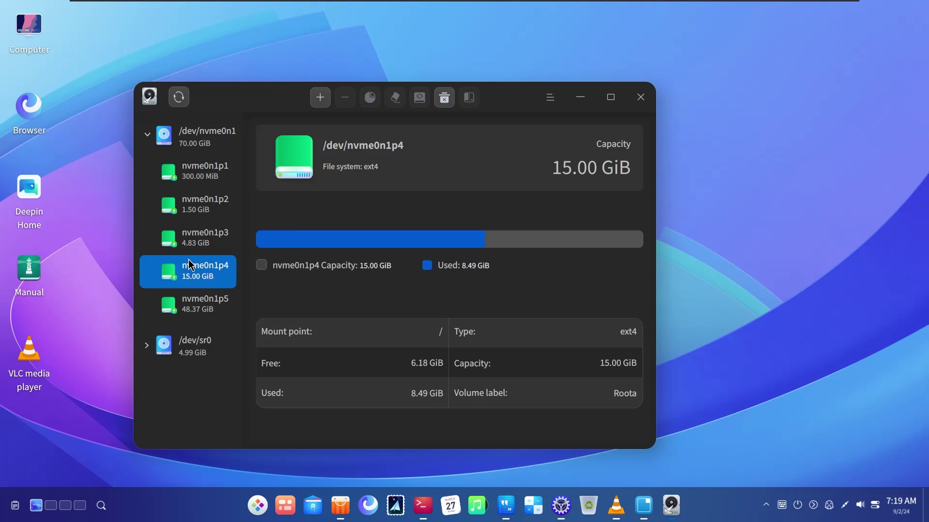
left_click(197, 314)
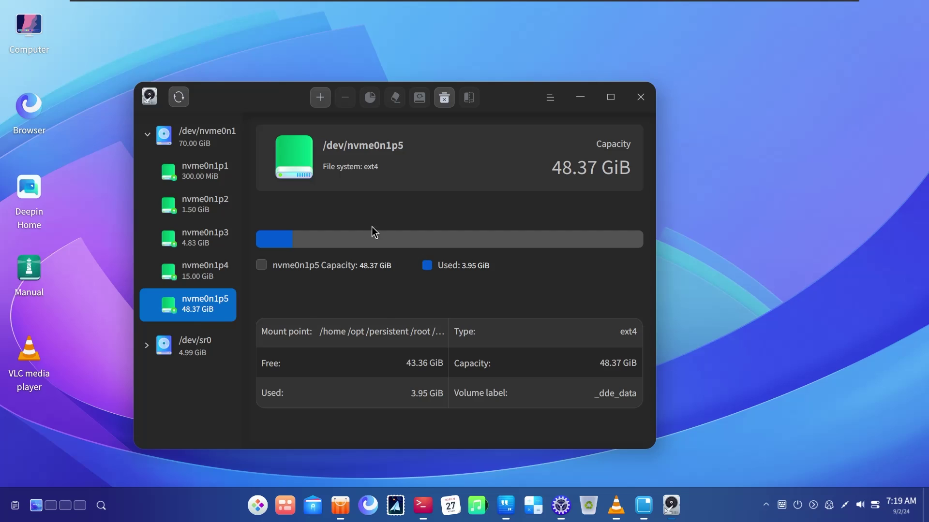
left_click_drag(257, 106, 310, 107)
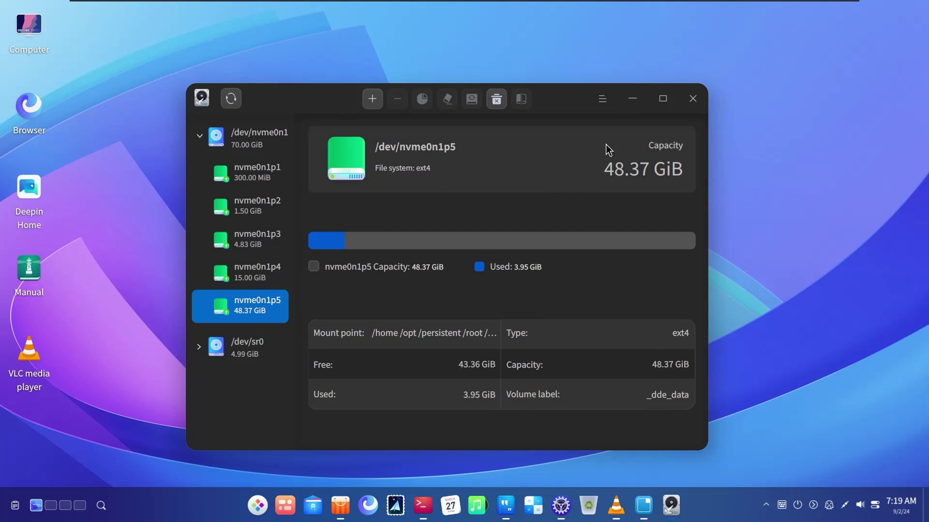
left_click(196, 345)
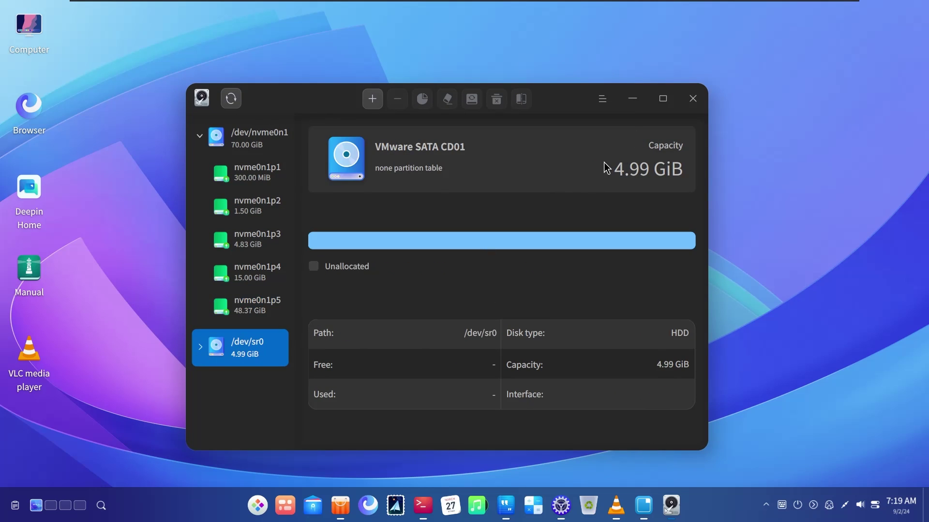
left_click(629, 100)
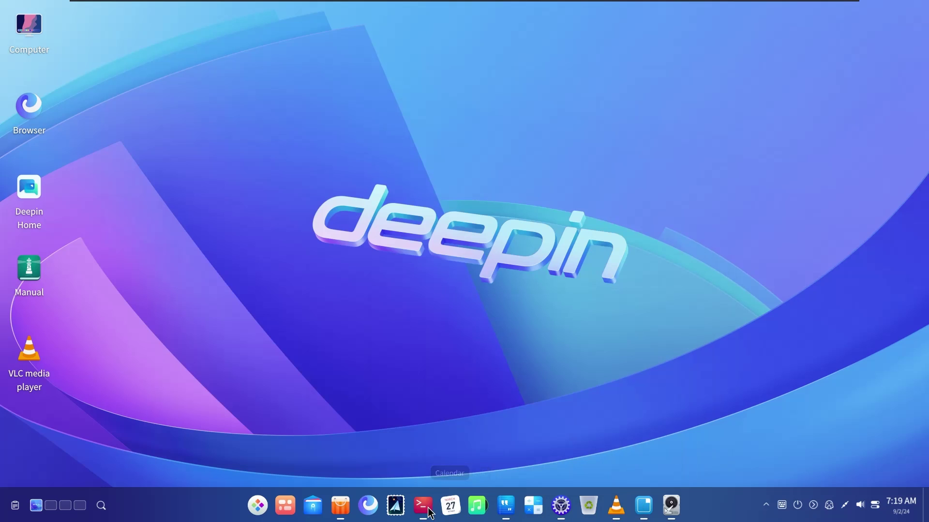
left_click(423, 506)
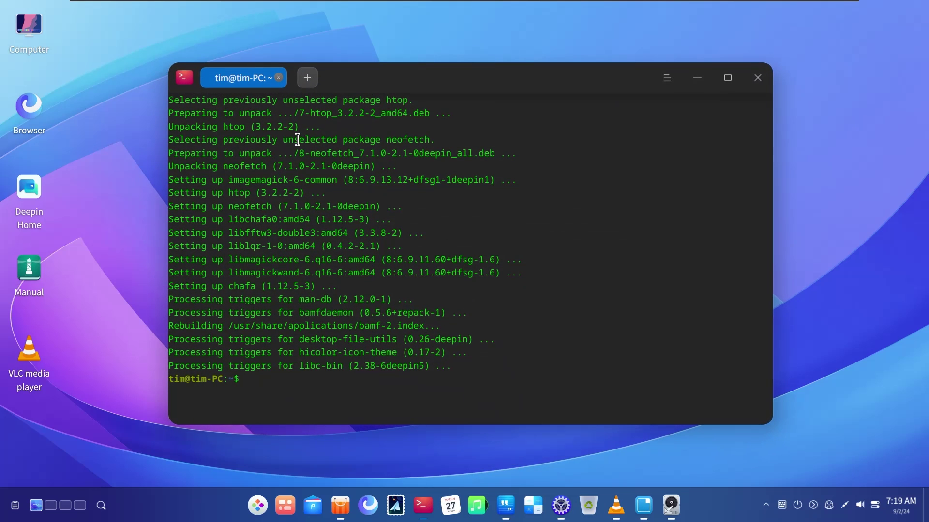
Clear the terminal and run lsblk to list the block devices
key("ctrl+l")
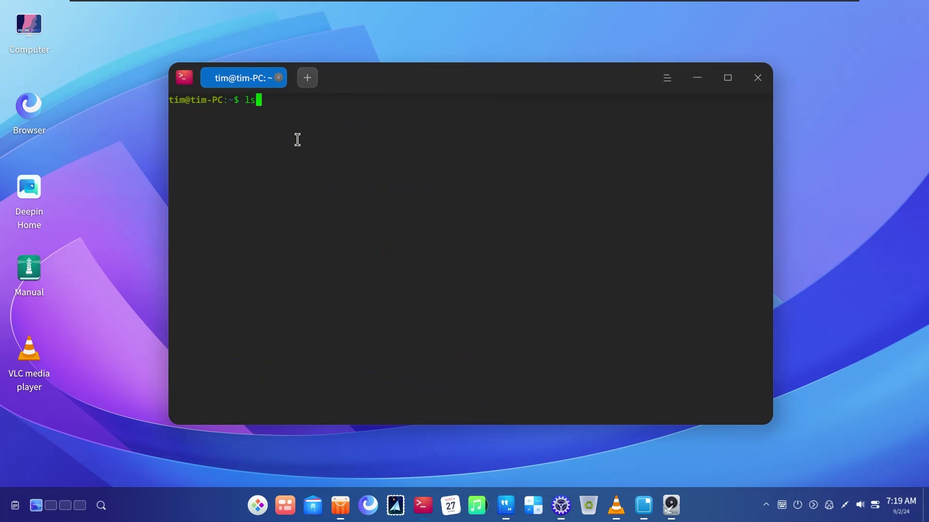
type("lsn")
key("BackSpace")
type("blk")
key("Return")
left_click_drag(339, 139, 556, 269)
left_click(556, 269)
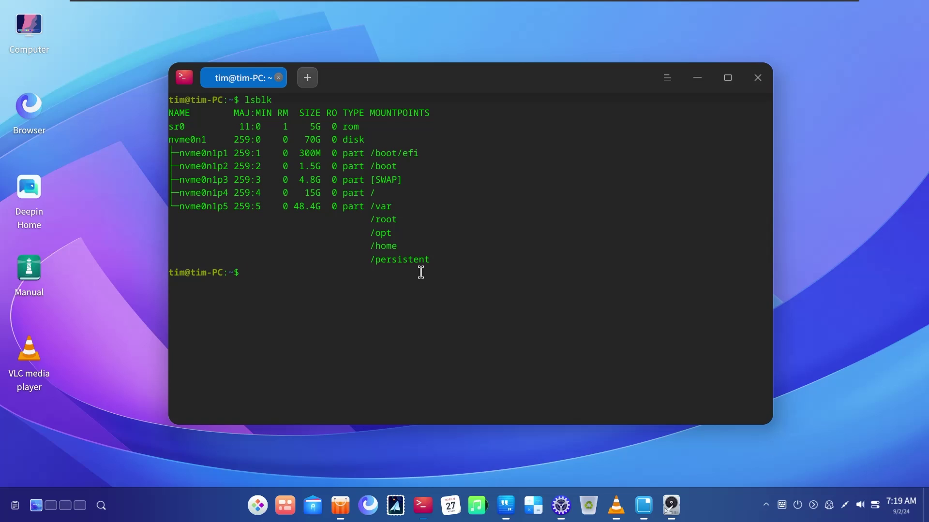
Clear the screen, run neofetch, and highlight the Packages count and the KWin window manager
key("ctrl+l")
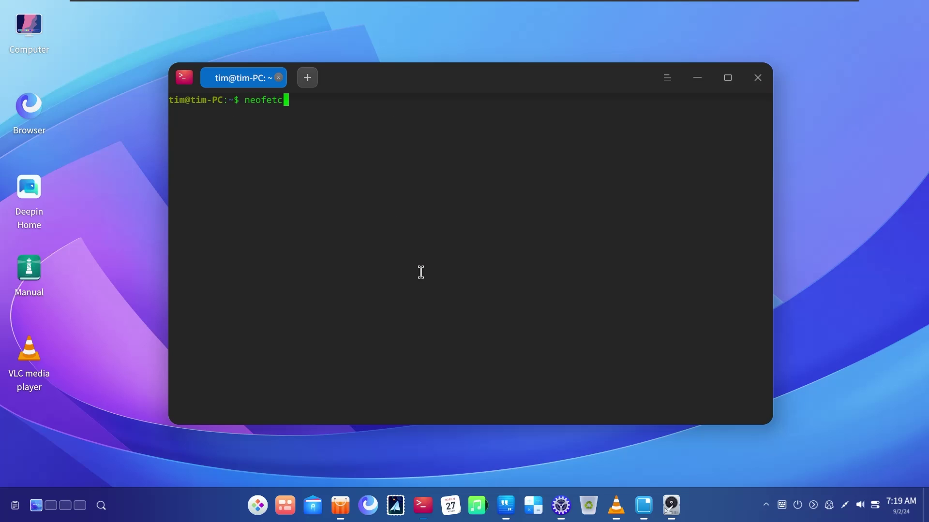
key("Return")
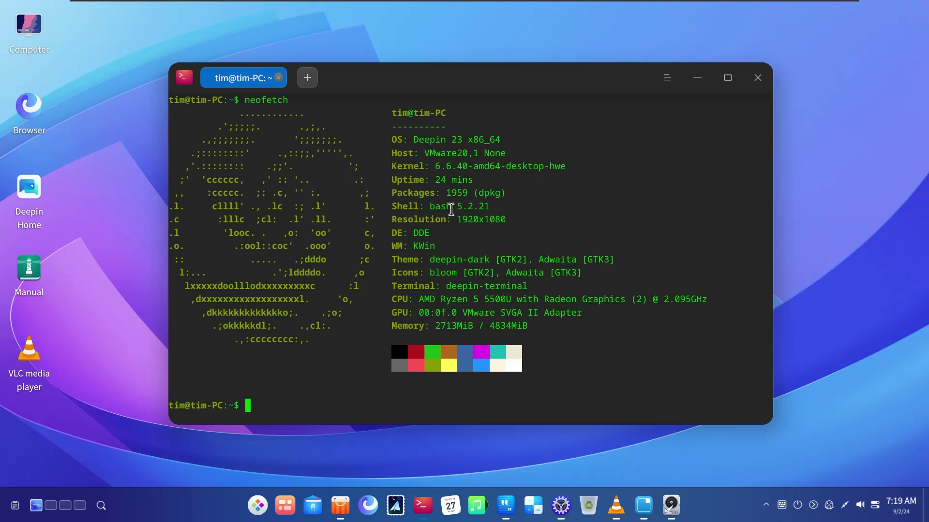
left_click_drag(457, 193, 452, 194)
left_click(513, 228)
left_click_drag(415, 245, 454, 246)
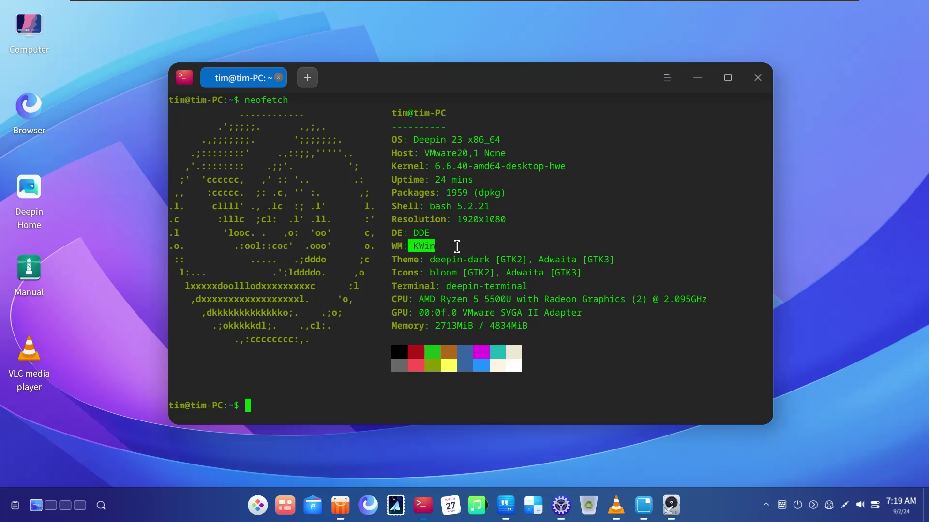
left_click(481, 260)
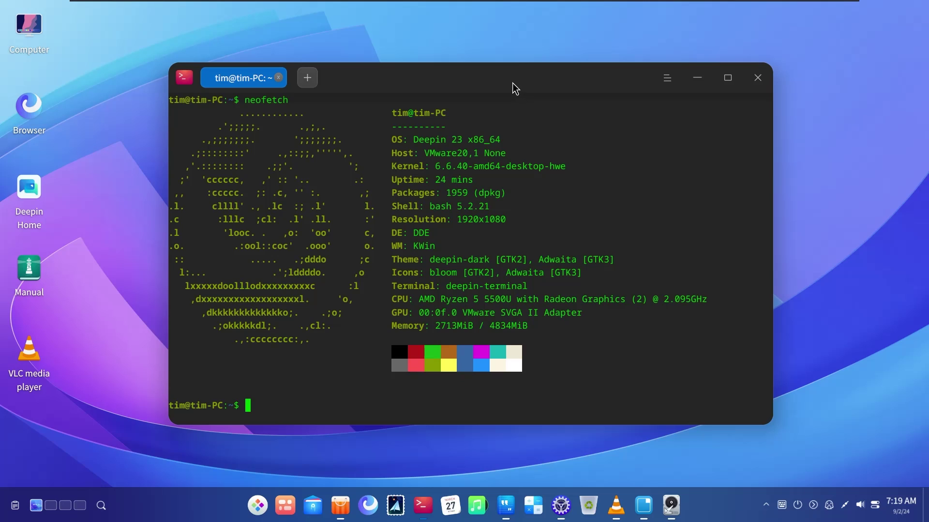
left_click_drag(515, 88, 521, 89)
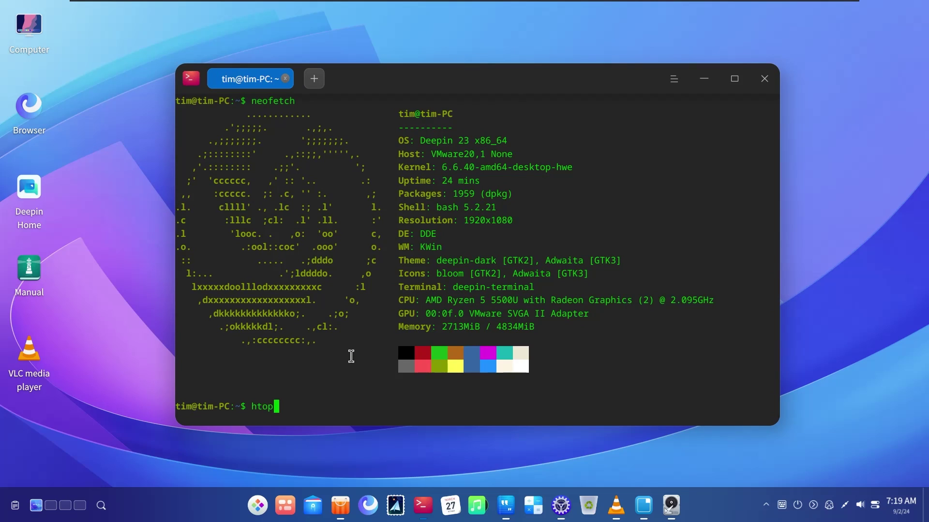
Run htop, then close VLC media player and Disk Utility
key("Return")
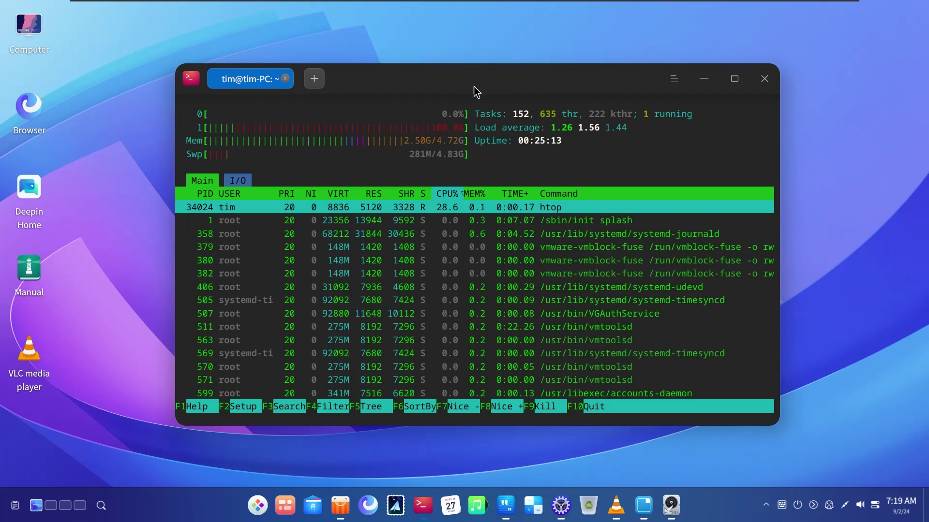
left_click_drag(474, 87, 495, 88)
left_click(614, 503)
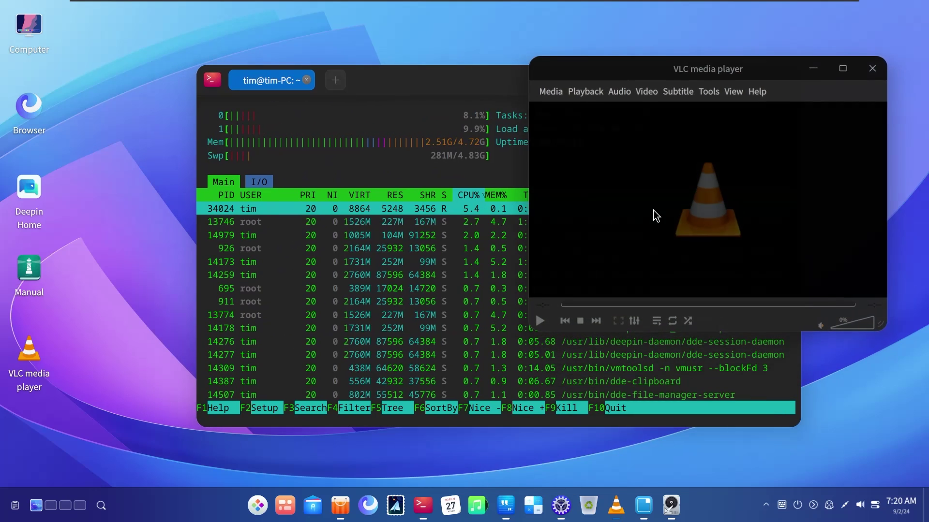
left_click(879, 60)
left_click(657, 513)
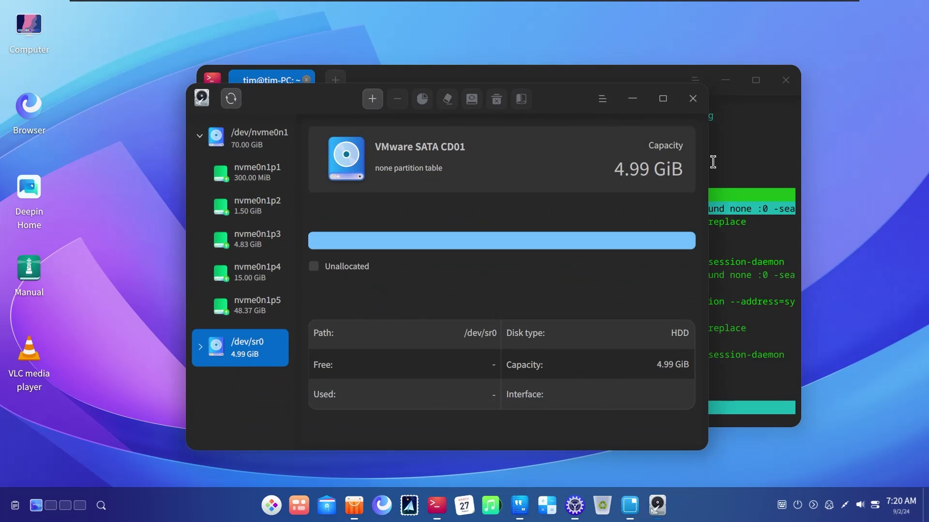
left_click(695, 98)
Force-quit LibreOffice Writer, Control Center, Text Editor and App Store from the dock
right_click(639, 511)
left_click(664, 484)
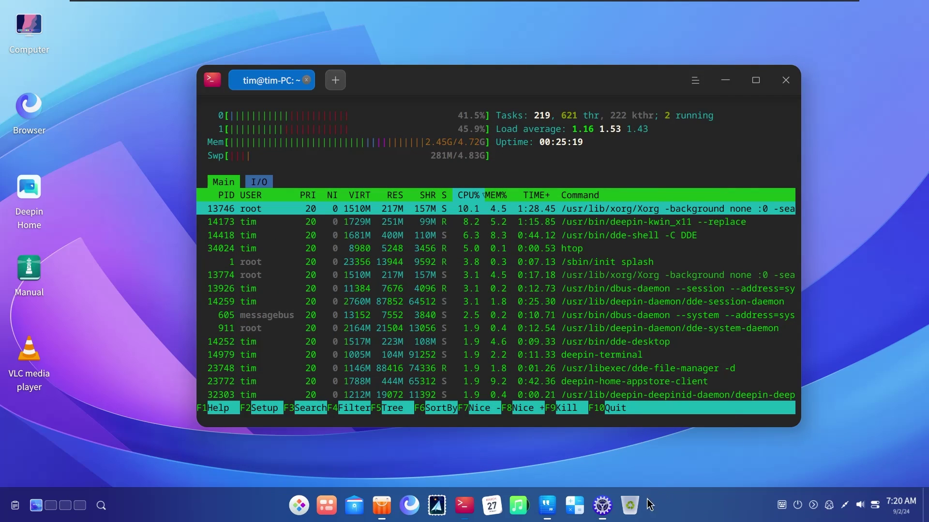
right_click(603, 506)
left_click(624, 477)
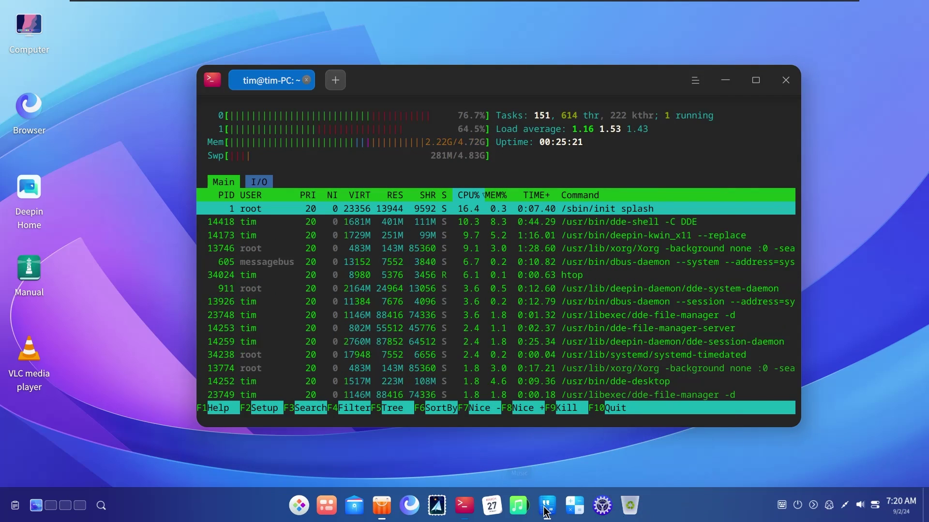
right_click(546, 511)
left_click(552, 473)
right_click(388, 511)
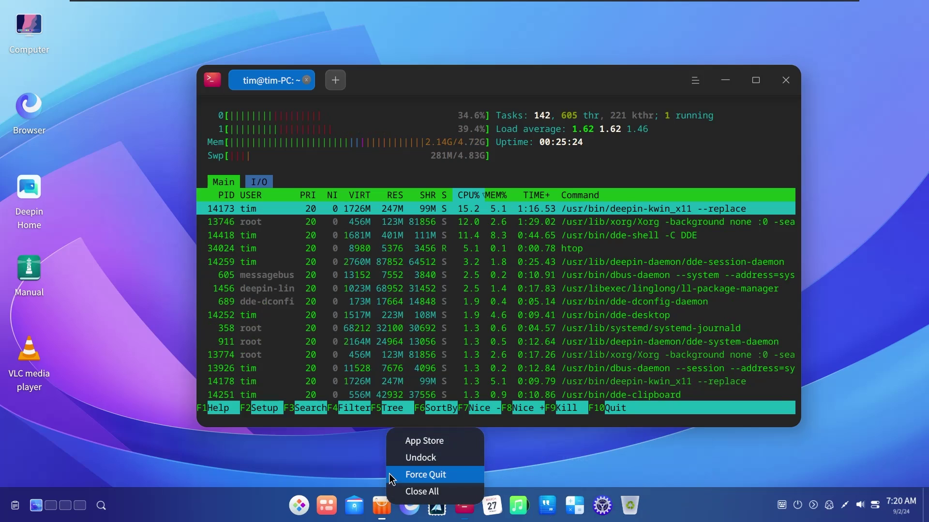
left_click(393, 475)
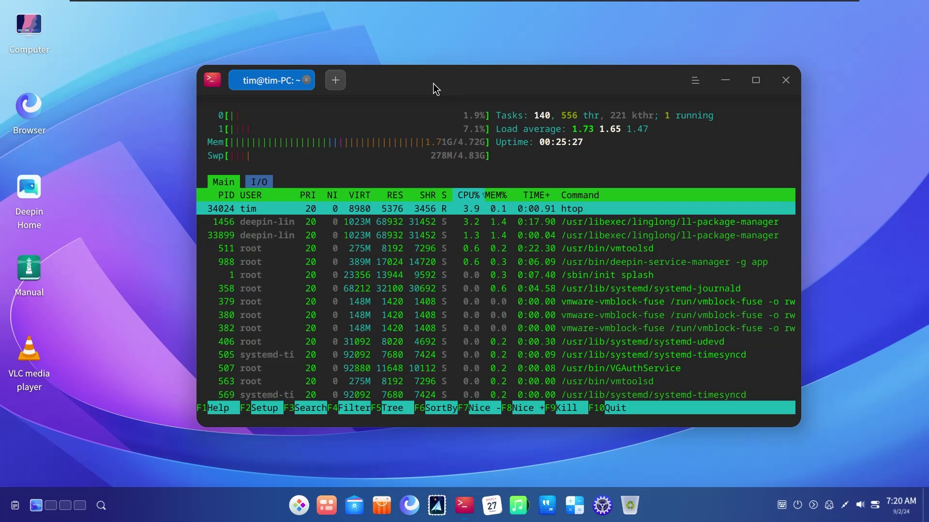
Open a new shell tab and close the tab running htop, confirming the warning
left_click_drag(433, 84, 443, 83)
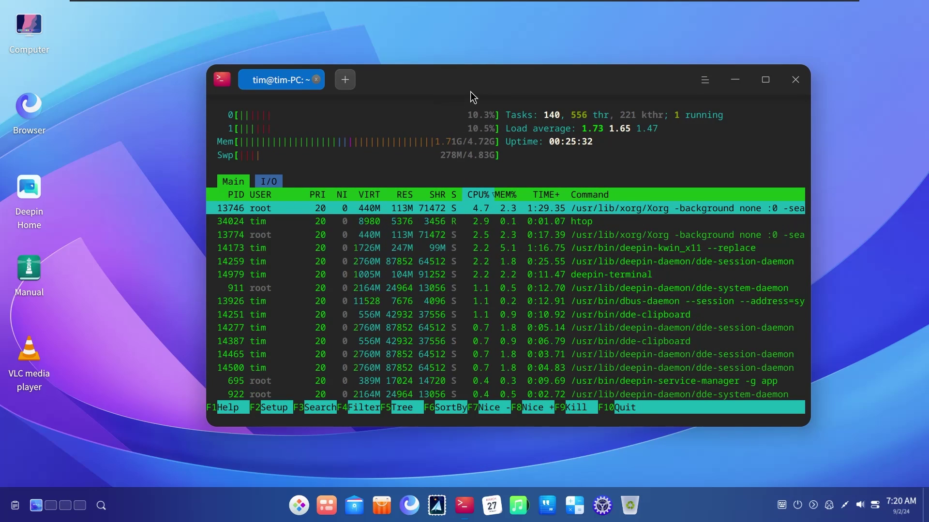
left_click_drag(470, 91, 493, 91)
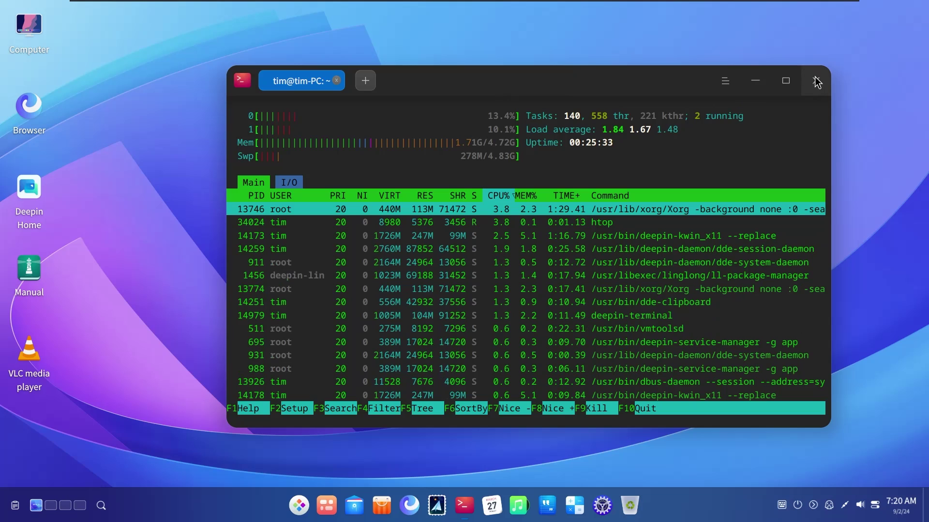
left_click_drag(709, 71, 638, 72)
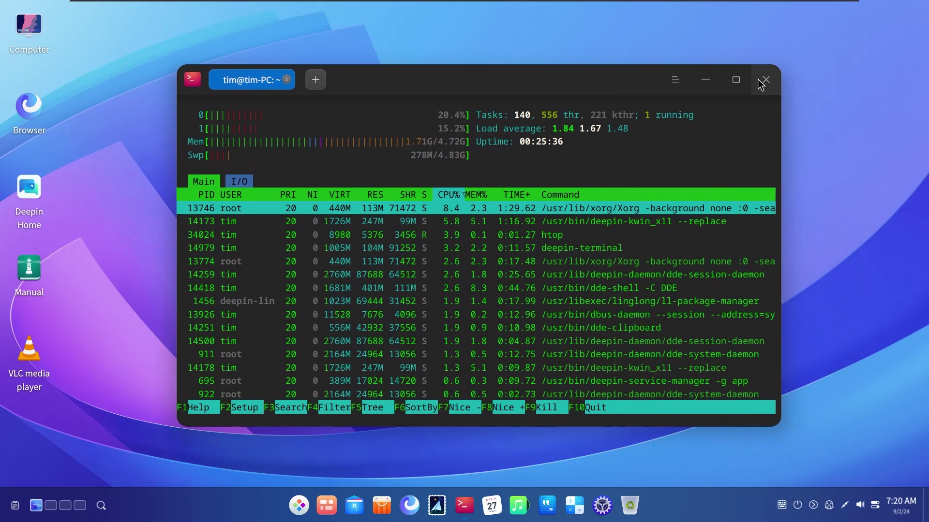
left_click(318, 81)
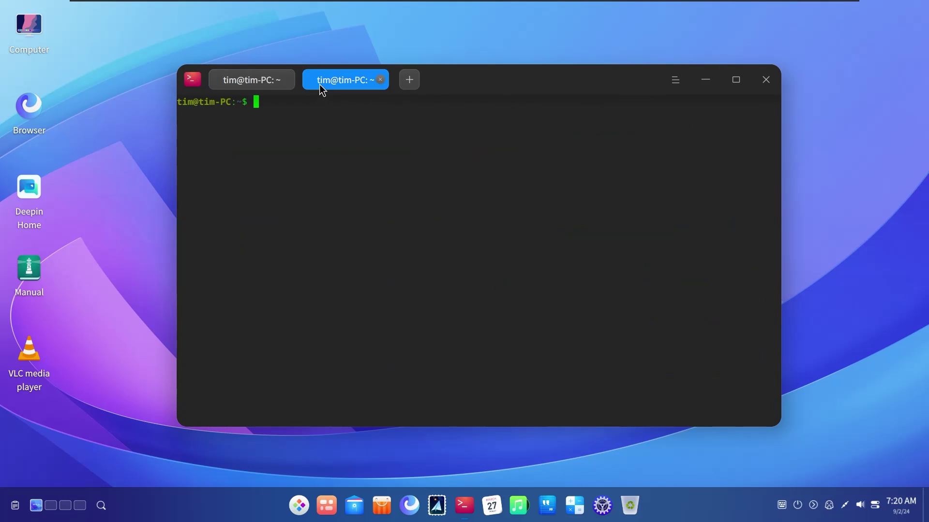
left_click(276, 80)
left_click(286, 80)
left_click(537, 288)
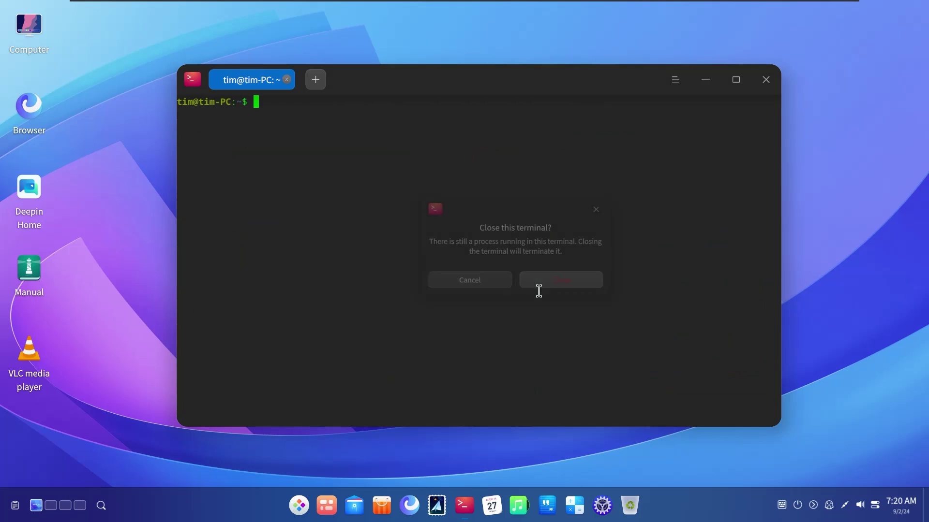
Minimize the terminal and open Personalization via the desktop's Display Settings
left_click(635, 87)
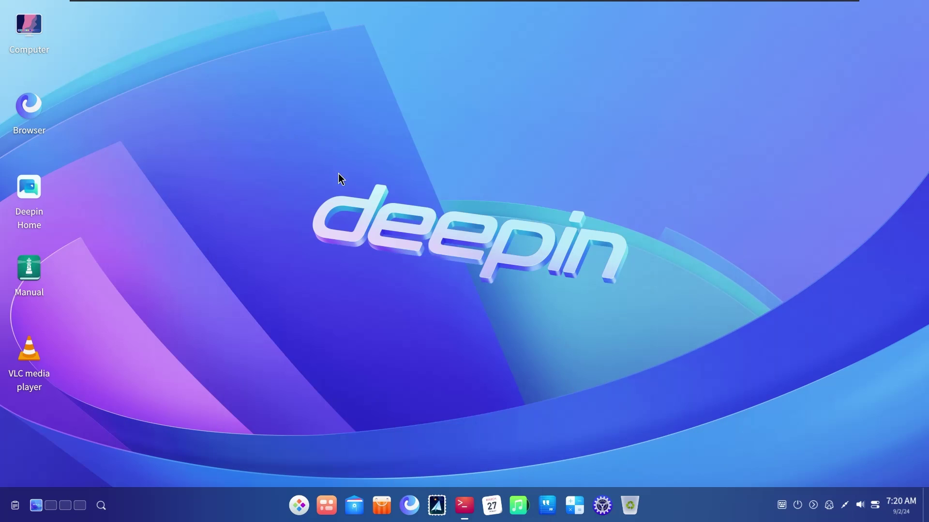
right_click(338, 177)
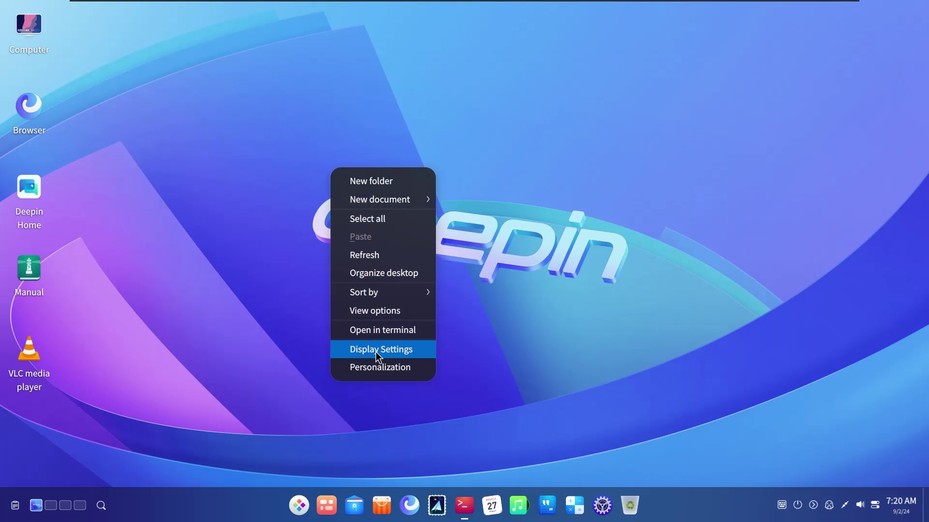
left_click(525, 309)
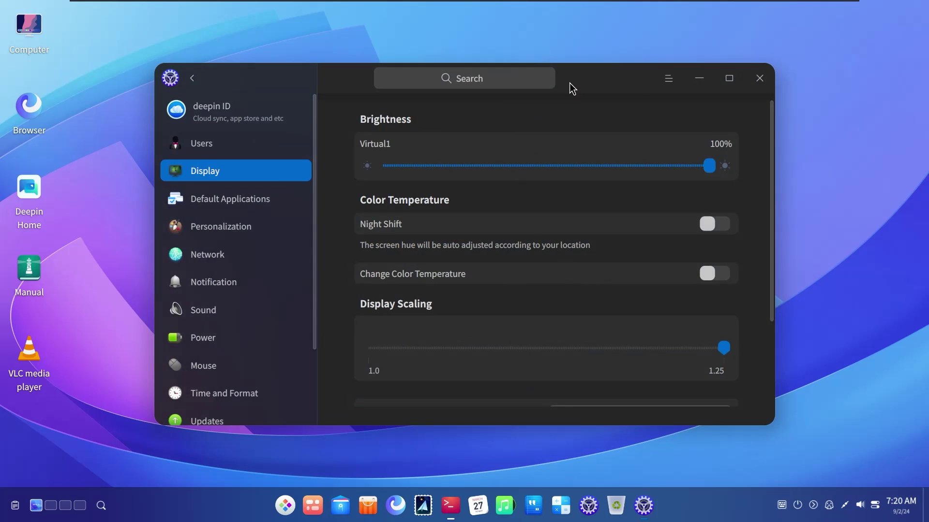
left_click_drag(570, 82, 493, 103)
scroll(422, 336, "down", 2)
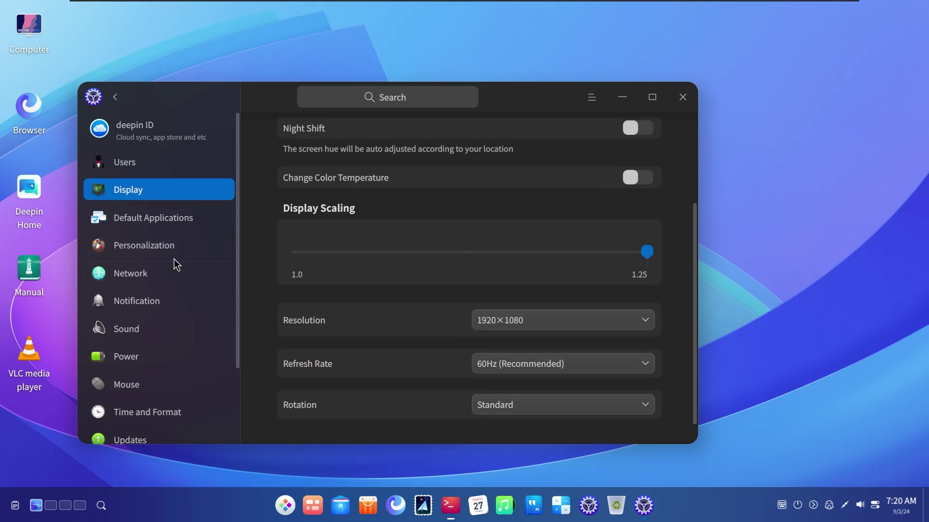
left_click(179, 228)
left_click(172, 247)
Set the Desktop tab's Window Minimize Effect to Magic Lamp
scroll(448, 234, "down", 5)
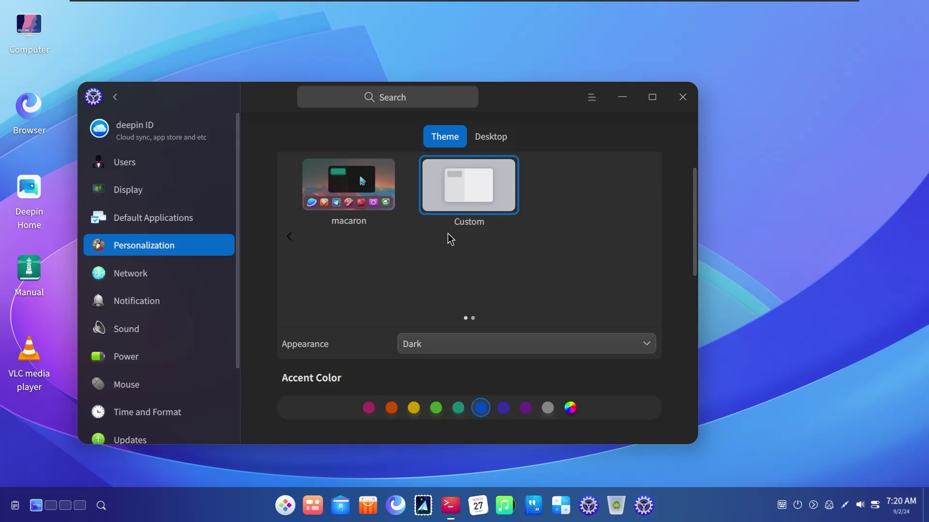
scroll(449, 234, "down", 3)
scroll(448, 233, "up", 5)
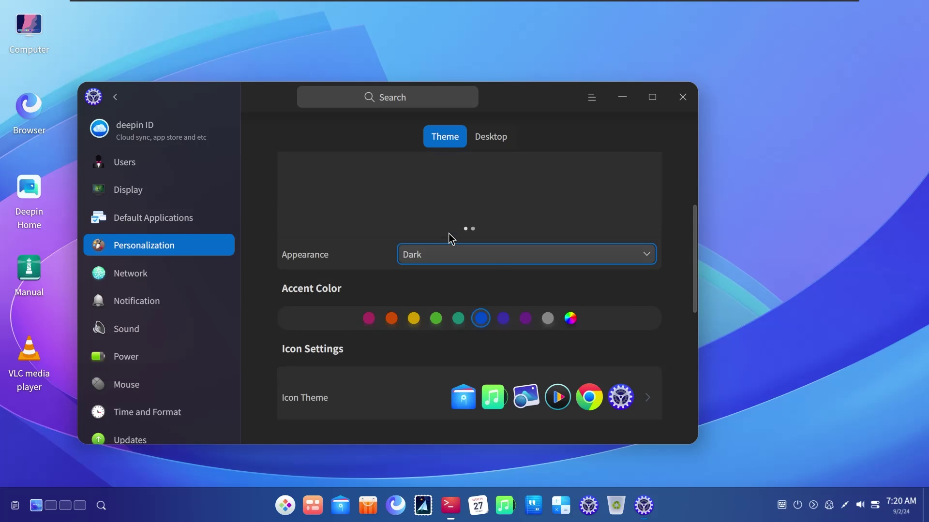
left_click(491, 139)
scroll(517, 237, "down", 12)
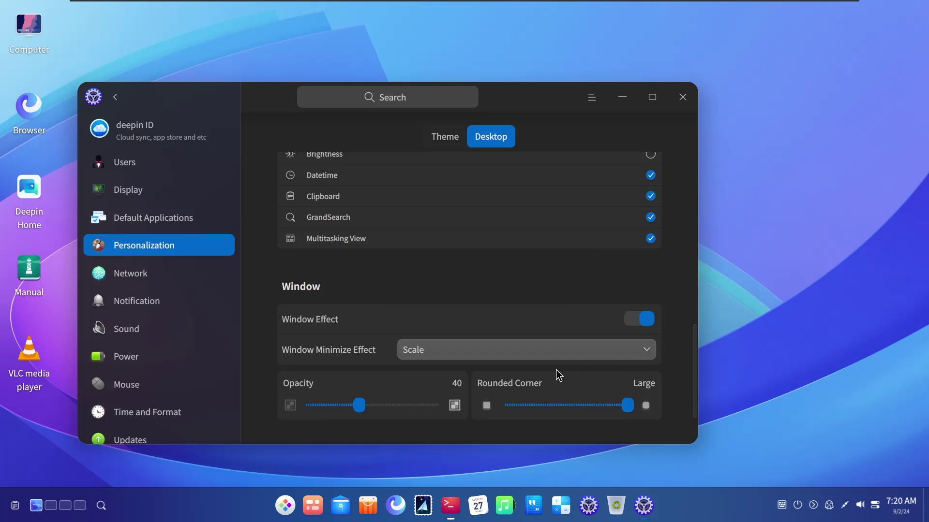
left_click(456, 353)
left_click(459, 369)
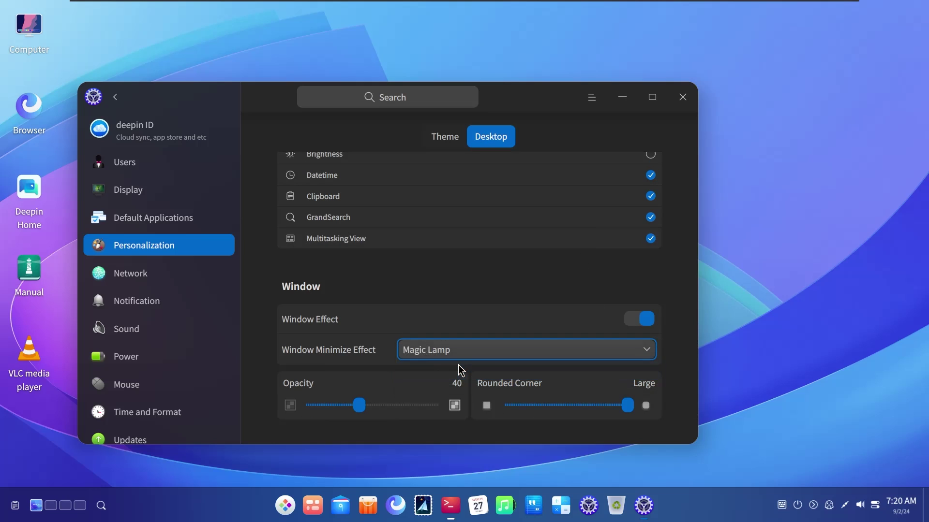
Test Magic Lamp by minimizing and restoring the terminal, then minimize the settings window
left_click(451, 506)
left_click(451, 506)
left_click(451, 506)
left_click(450, 505)
left_click(620, 96)
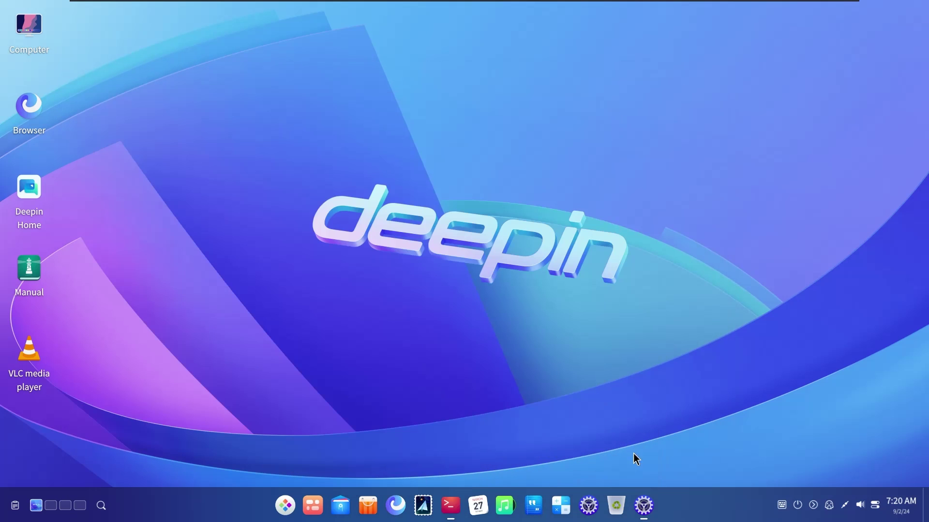
Restore, reposition, maximize and then minimize the settings window to clear the desktop
left_click(639, 508)
left_click_drag(249, 97, 282, 75)
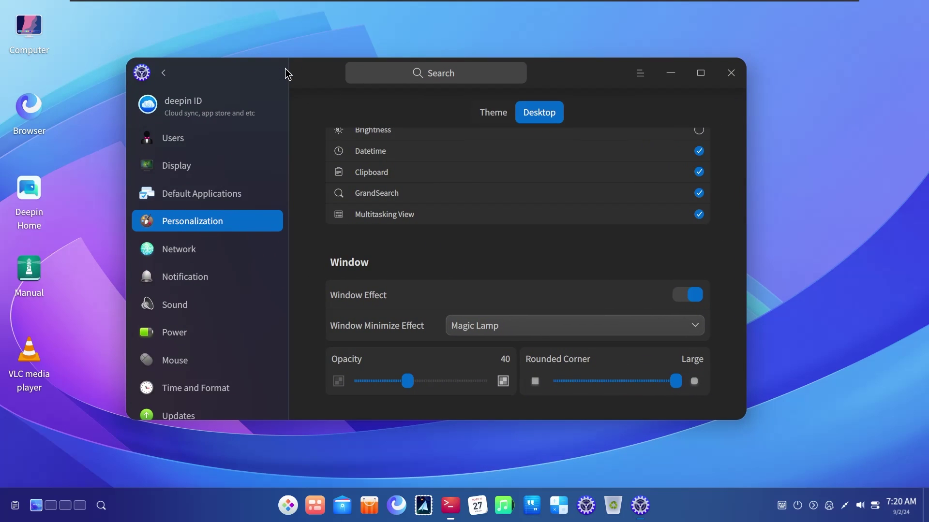
left_click(702, 72)
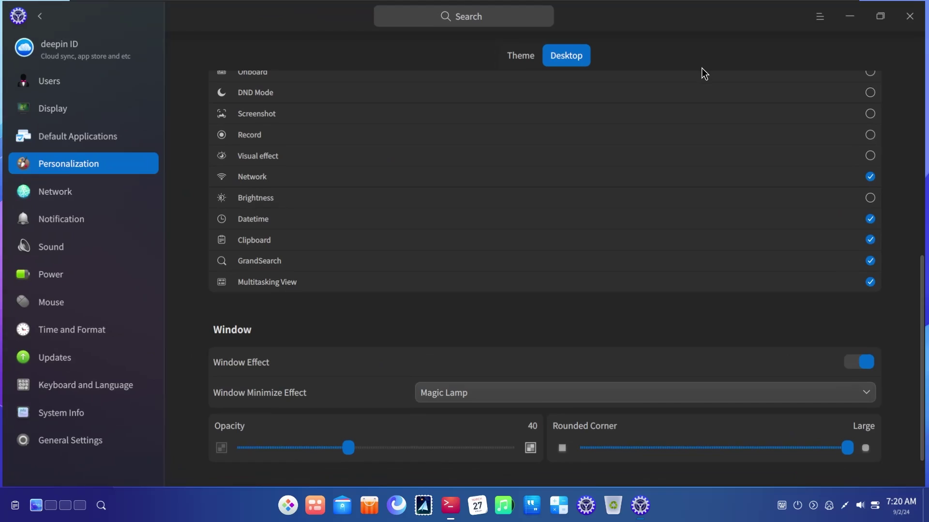
left_click(873, 17)
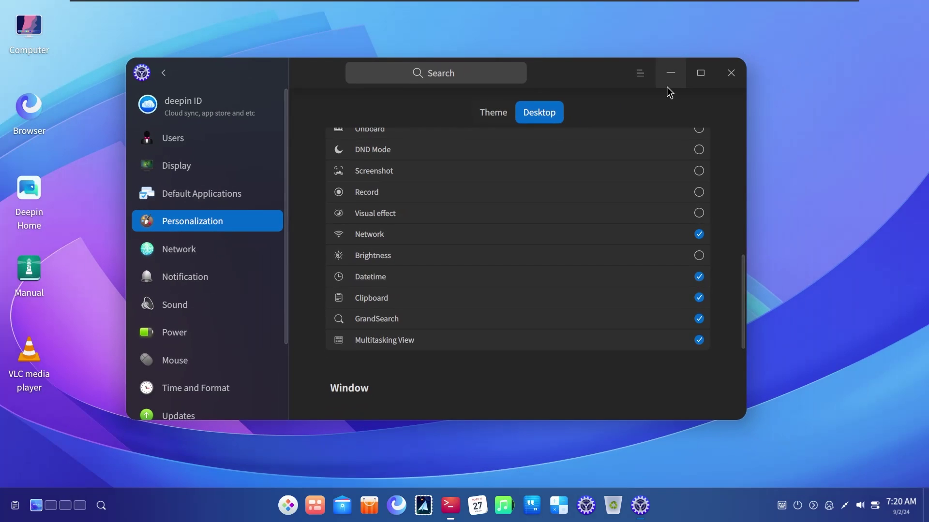
left_click(773, 229)
left_click(670, 73)
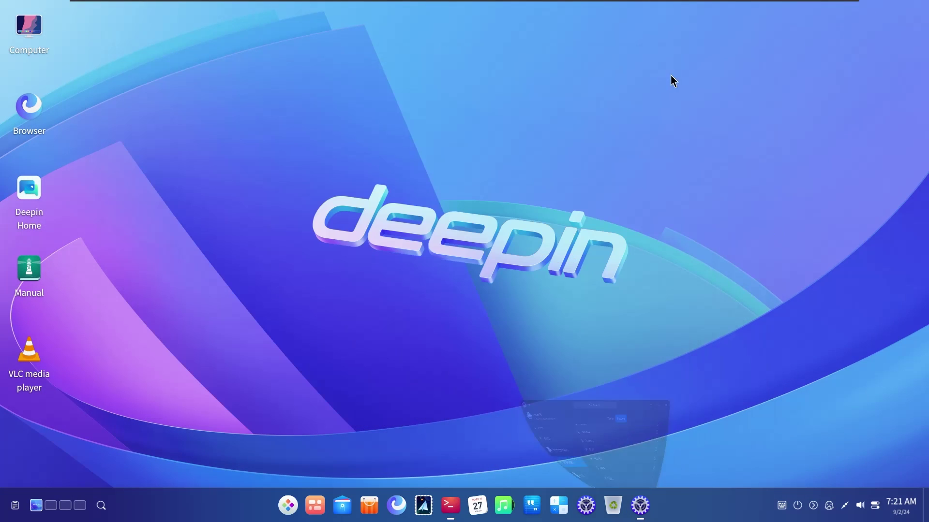
Toggle Organize desktop on and off from the desktop context menu
right_click(410, 117)
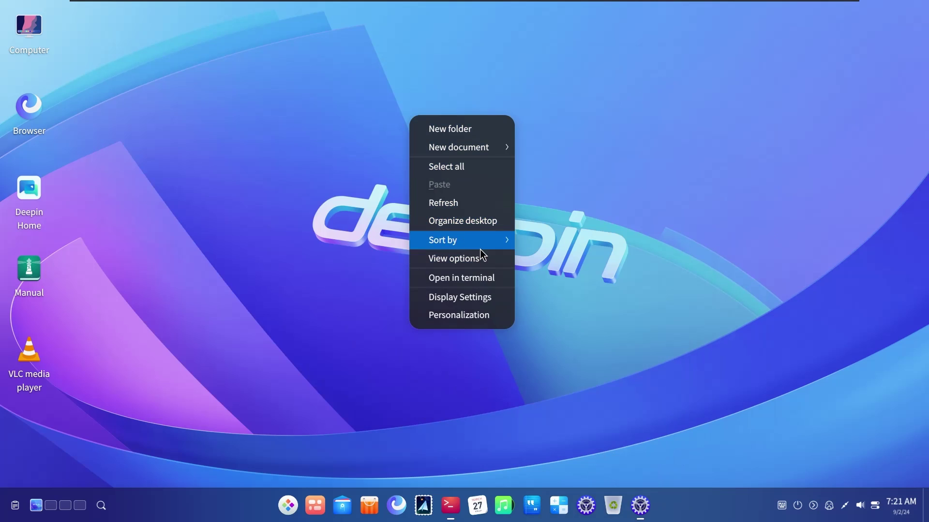
left_click(463, 222)
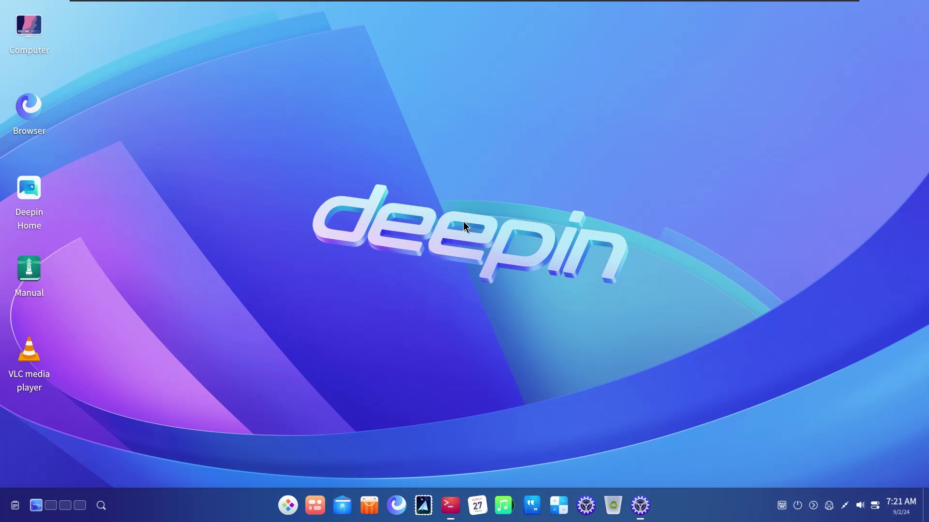
right_click(403, 437)
left_click(455, 331)
right_click(442, 336)
left_click(460, 224)
Drag the Manual icon from the left column to mid-desktop, then apply the organizer again
right_click(392, 253)
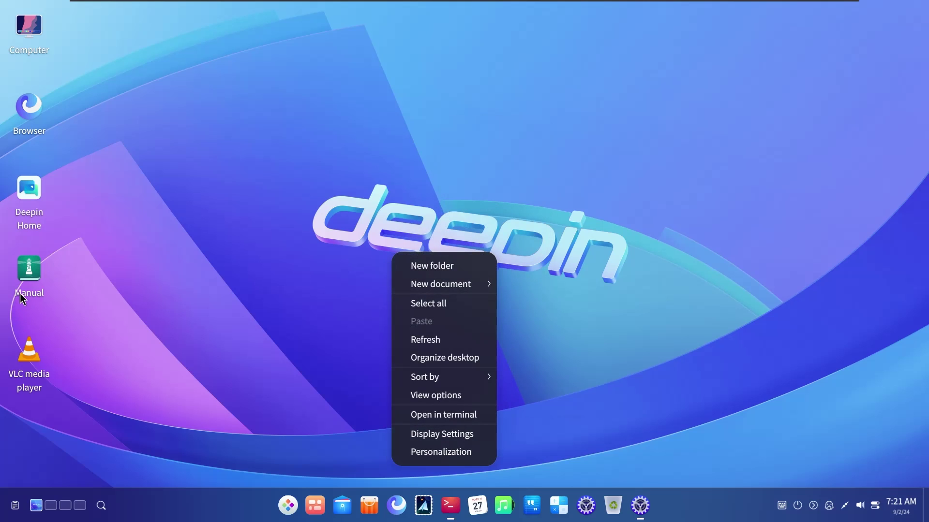
left_click_drag(23, 267, 317, 283)
right_click(283, 272)
left_click(332, 373)
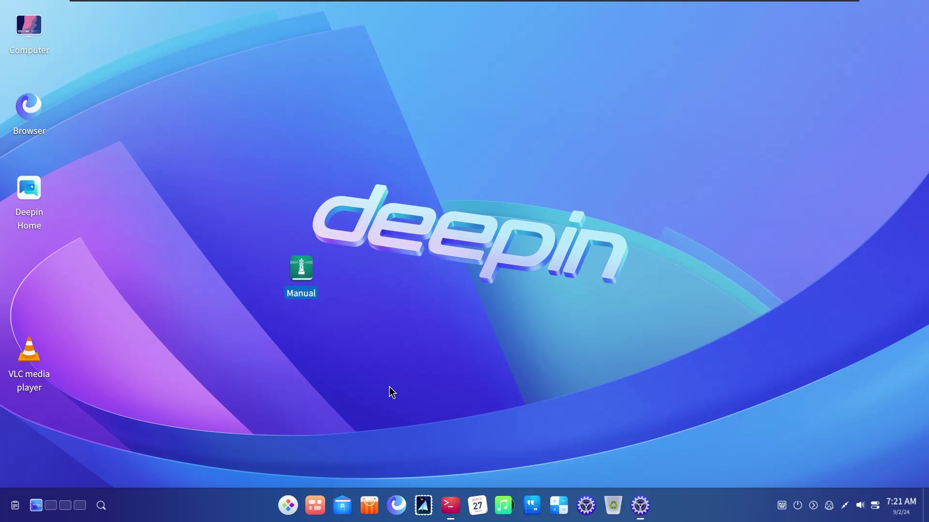
Launch Firefox from the full-screen app launcher
key("super")
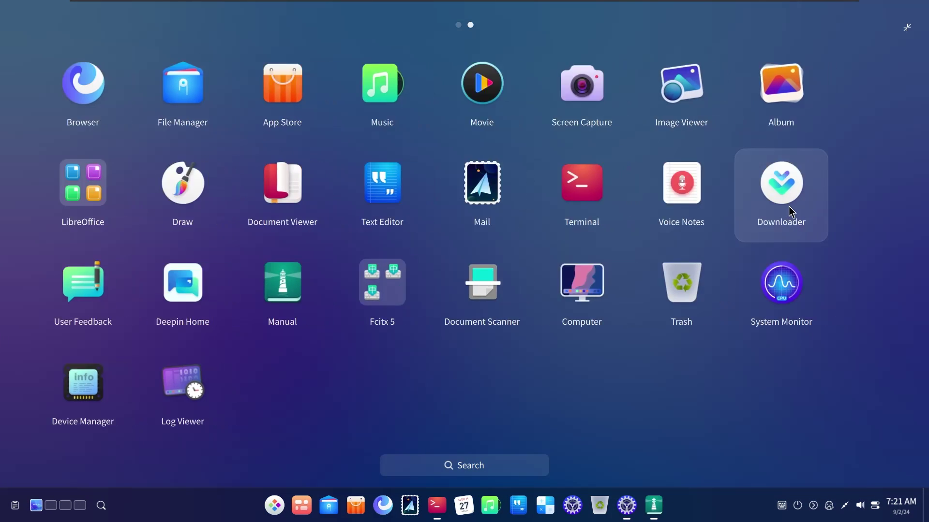
scroll(794, 214, "down", 1)
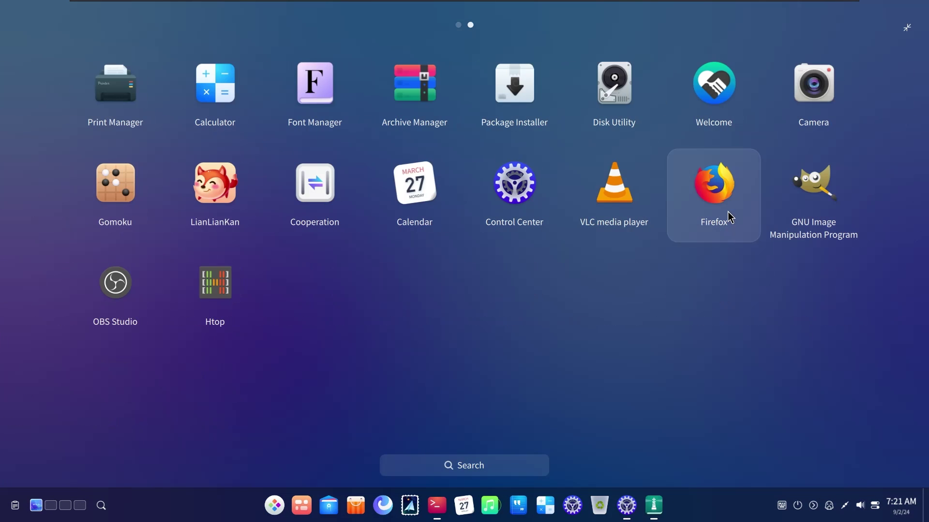
left_click(712, 307)
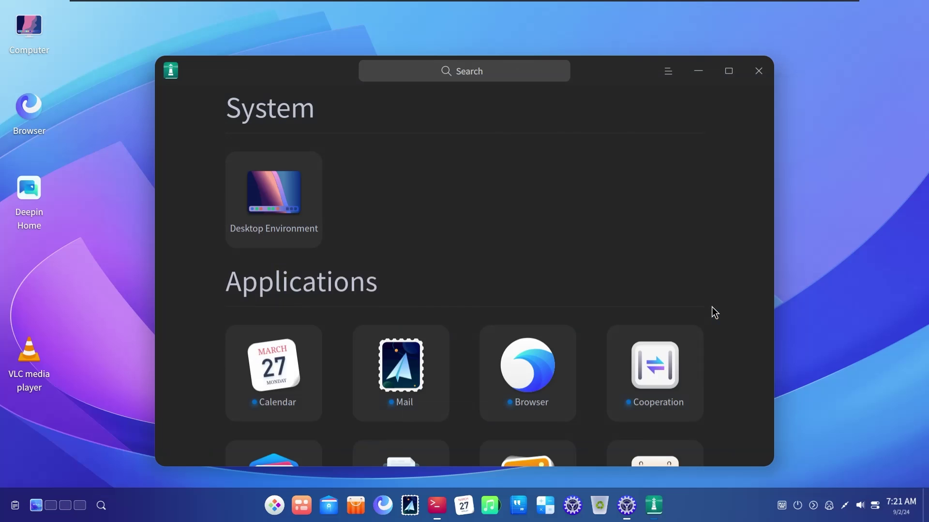
Open the Mail guide in Manual and jump to its Main Interface section
scroll(486, 272, "down", 3)
left_click_drag(332, 72, 268, 78)
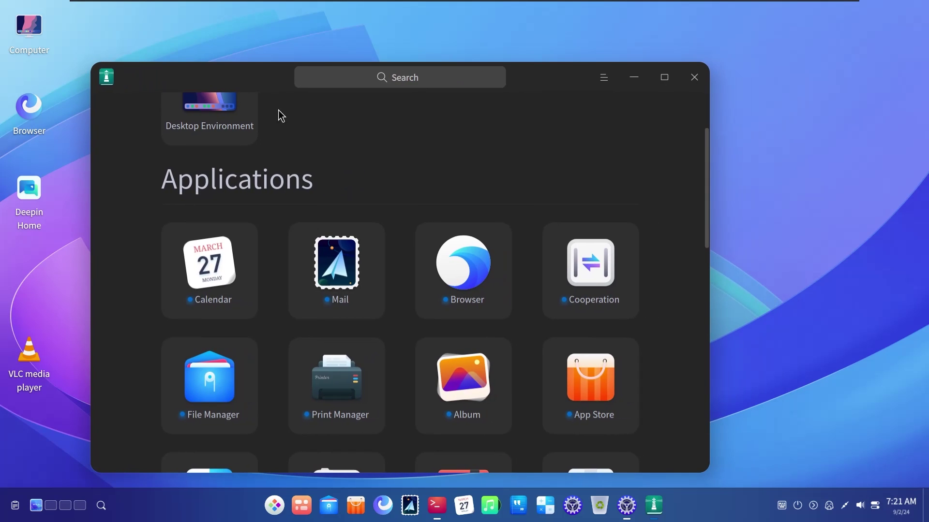
left_click(334, 280)
scroll(249, 238, "down", 3)
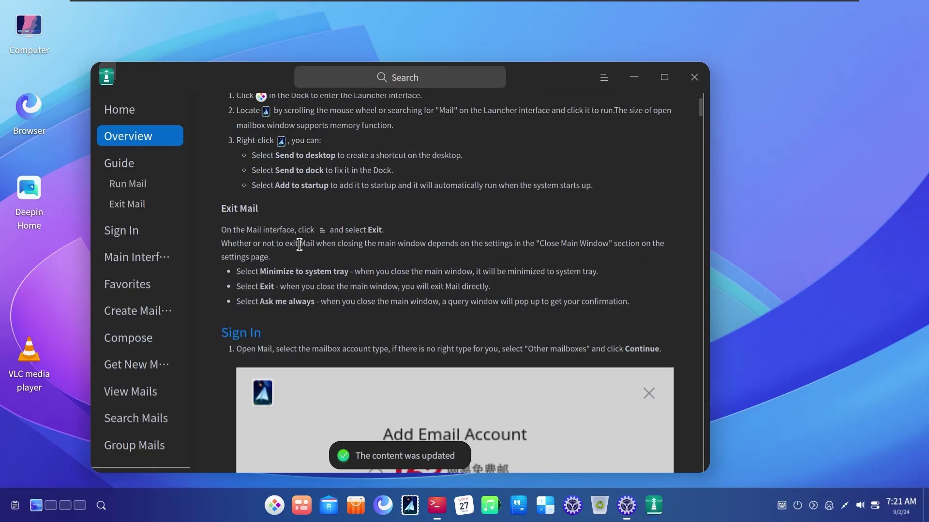
scroll(300, 245, "down", 15)
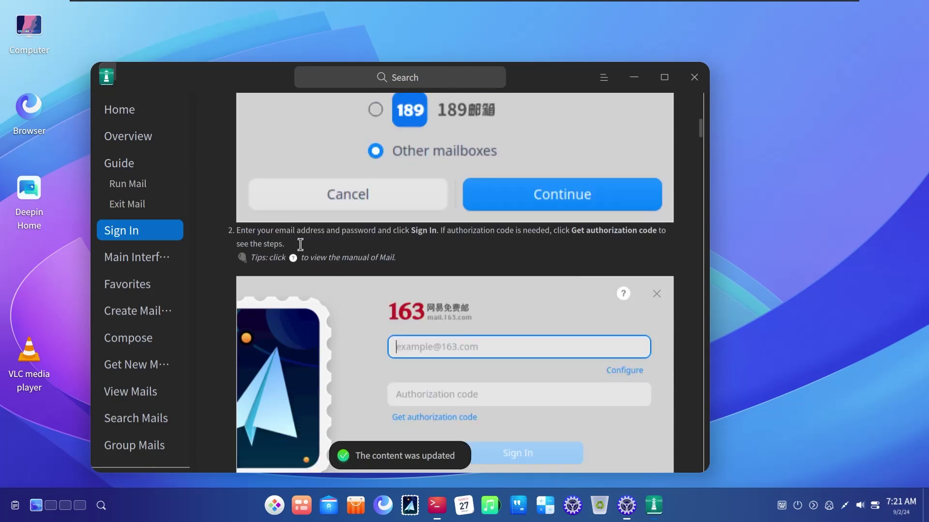
scroll(300, 245, "down", 10)
left_click(152, 260)
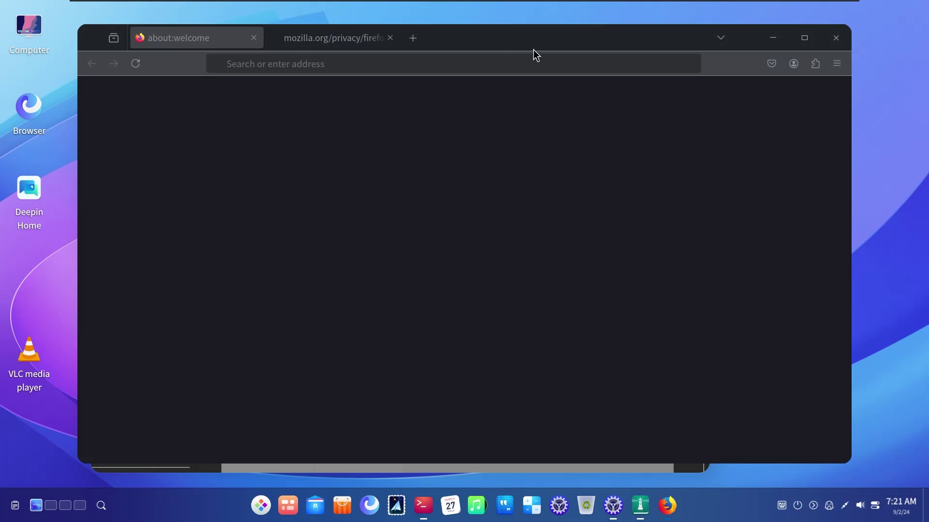
mouse_move(537, 33)
left_mouse_down()
mouse_move(553, 66)
mouse_move(560, 51)
mouse_move(550, 32)
left_mouse_up()
Maximize Firefox and continue past the 'We love keeping you safe' welcome step
left_click(817, 43)
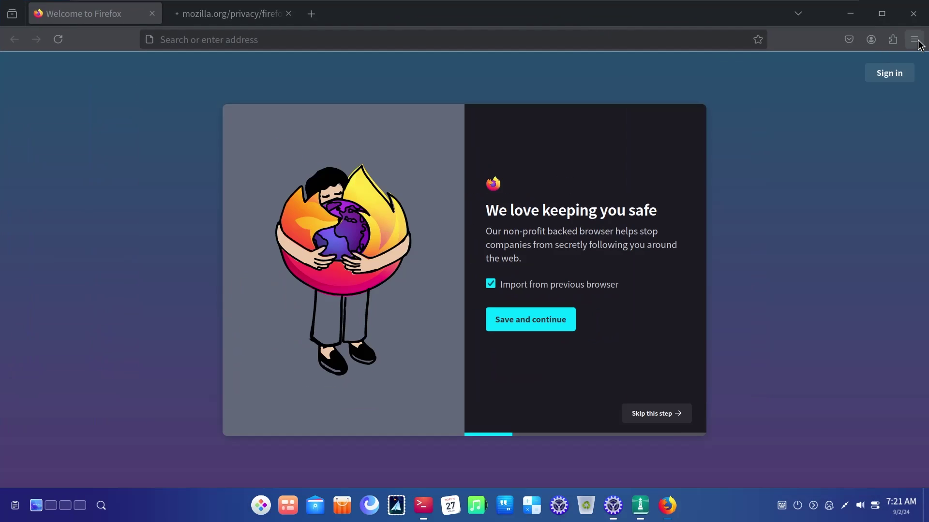
left_click(914, 40)
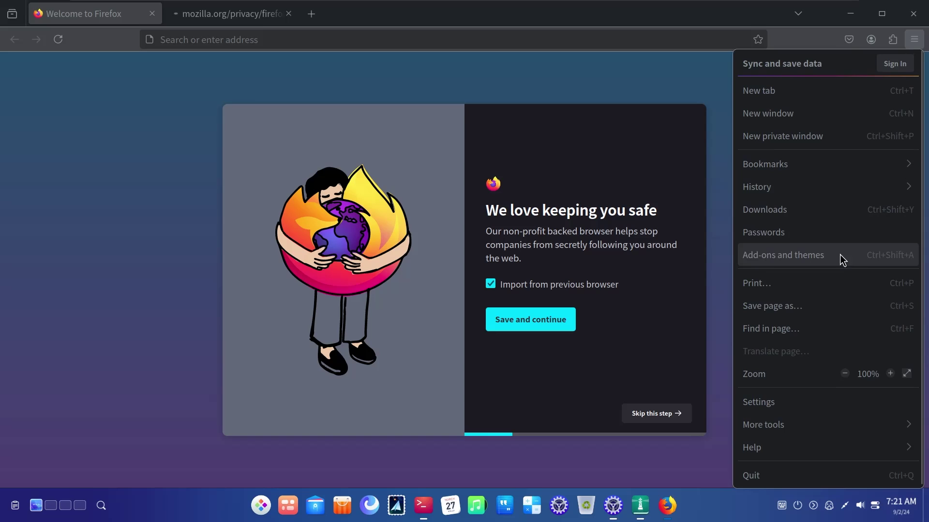
left_click(530, 130)
left_click(660, 415)
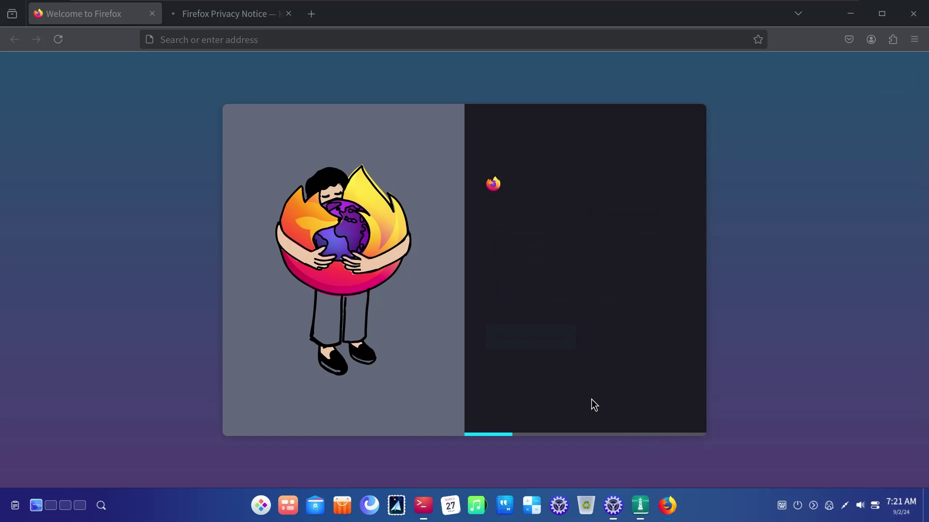
Add a new tab, return to Welcome to Firefox, and skip the QR-code sync step
left_click(191, 23)
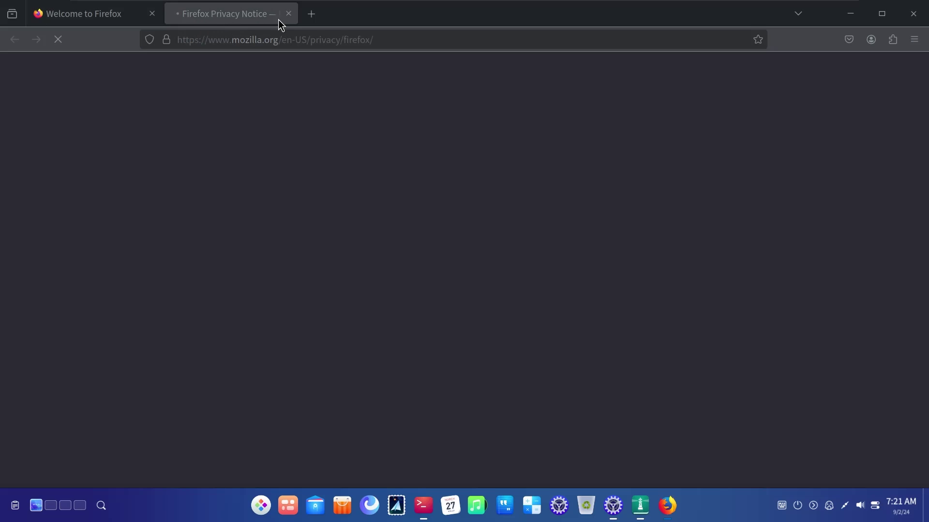
left_click(320, 14)
left_click_drag(485, 17, 490, 40)
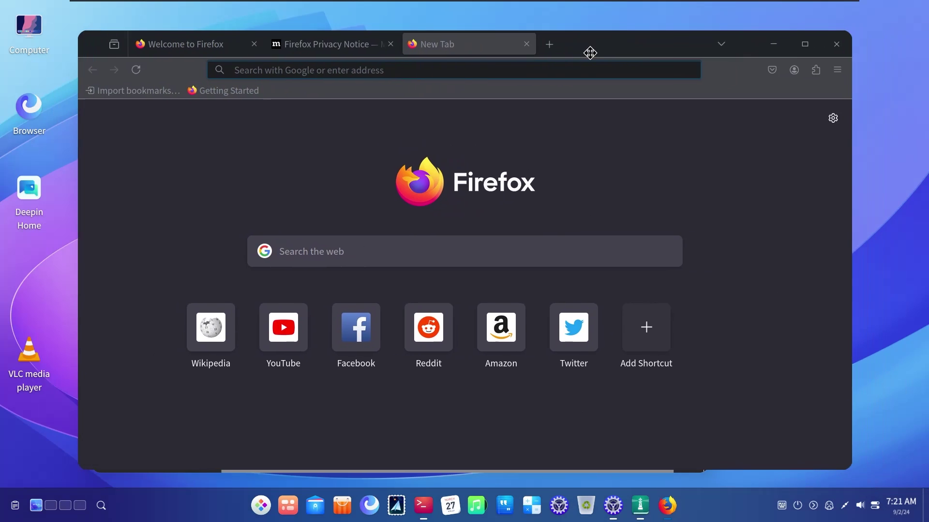
left_click(378, 54)
left_click(176, 55)
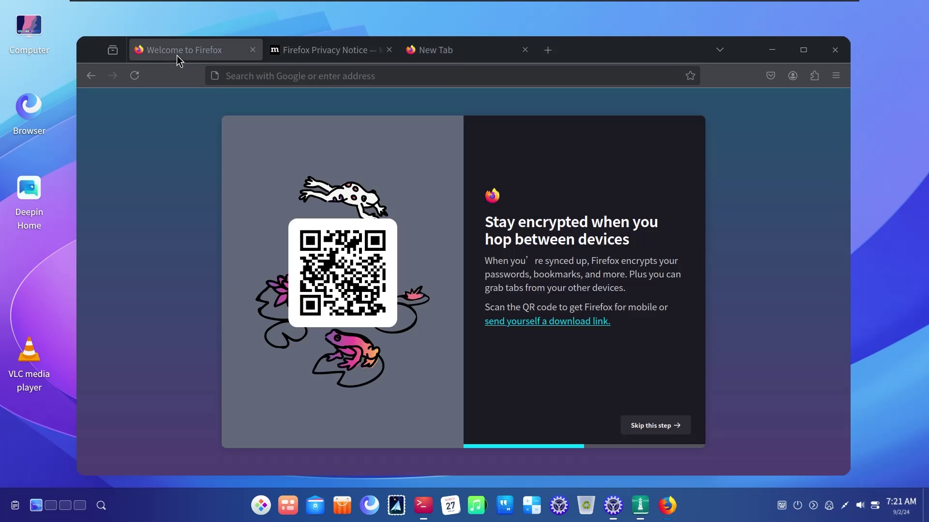
left_click(634, 422)
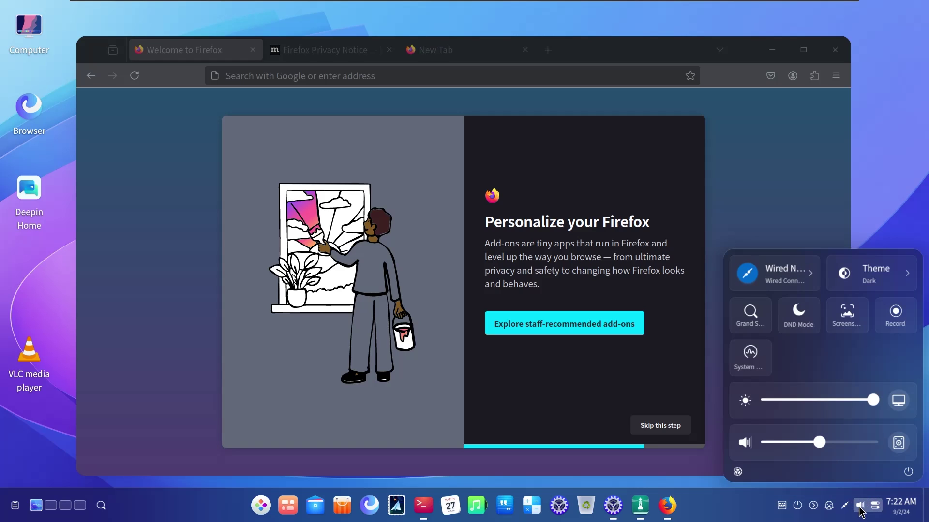
Switch the system theme from Dark to Light in quick settings
left_click(870, 269)
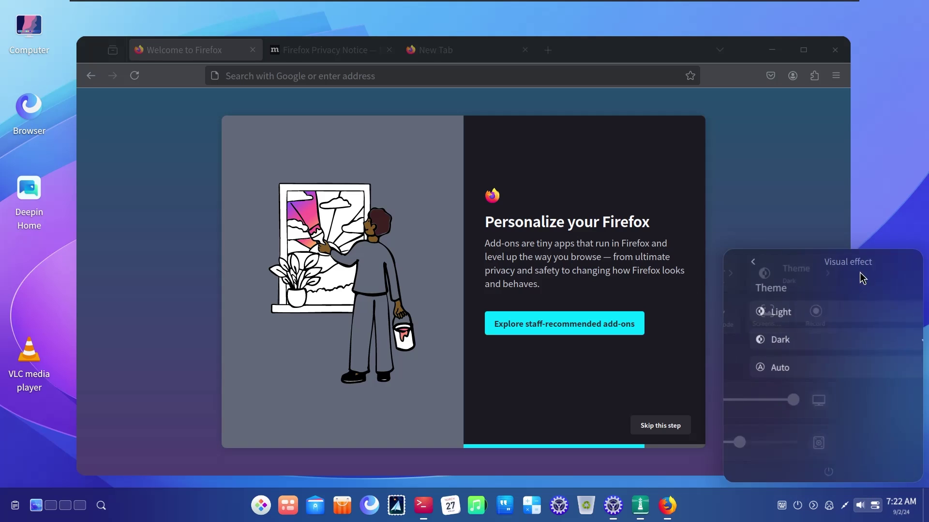
left_click(768, 315)
left_click_drag(626, 49, 634, 44)
left_click(737, 49)
left_click(736, 49)
Minimize Firefox, return Manual to its home page, and close Manual
left_click(788, 45)
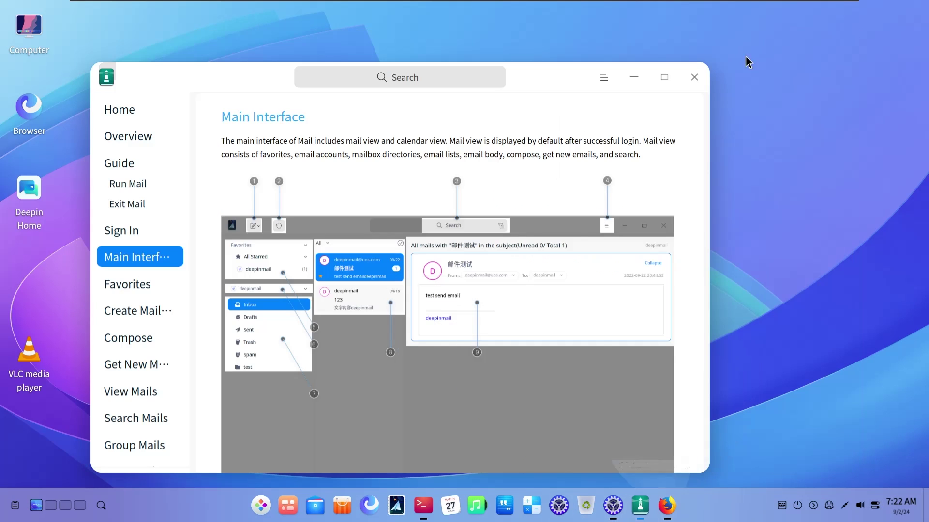
left_click_drag(559, 81, 617, 76)
left_click(185, 178)
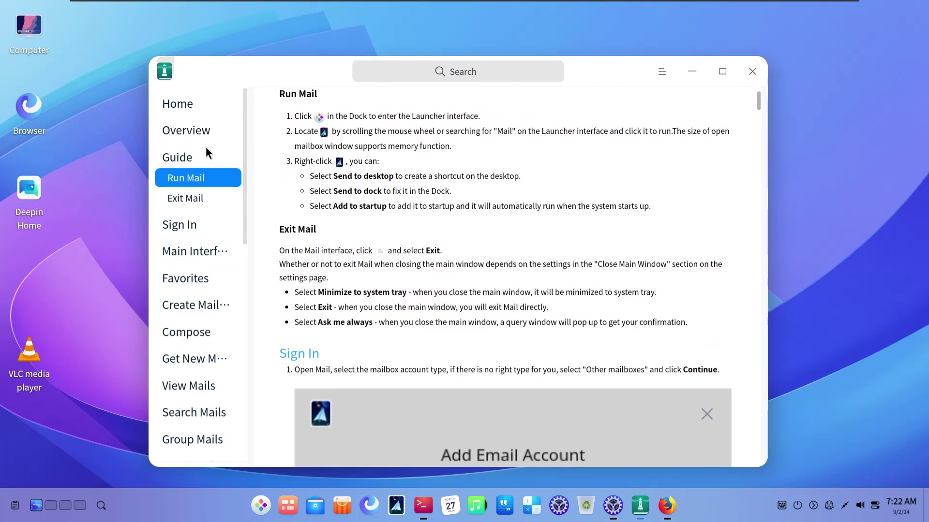
left_click(211, 108)
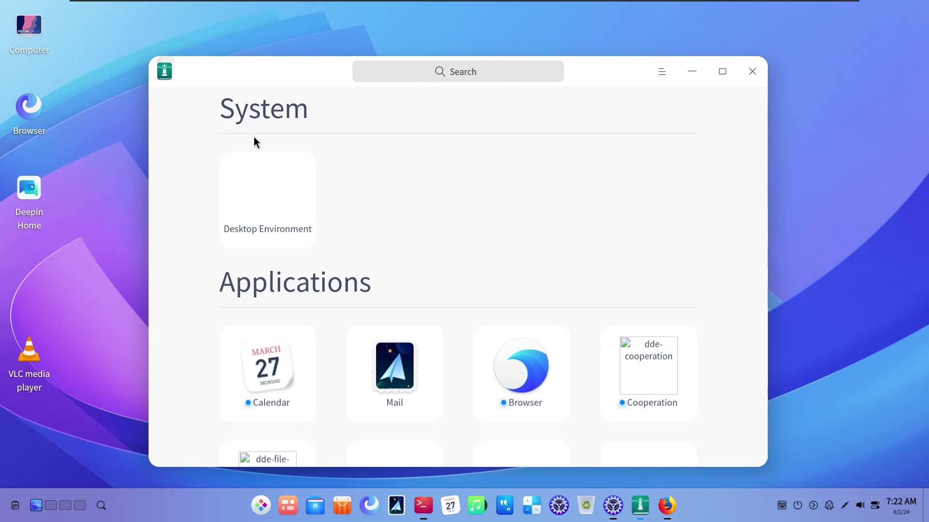
scroll(569, 256, "down", 3)
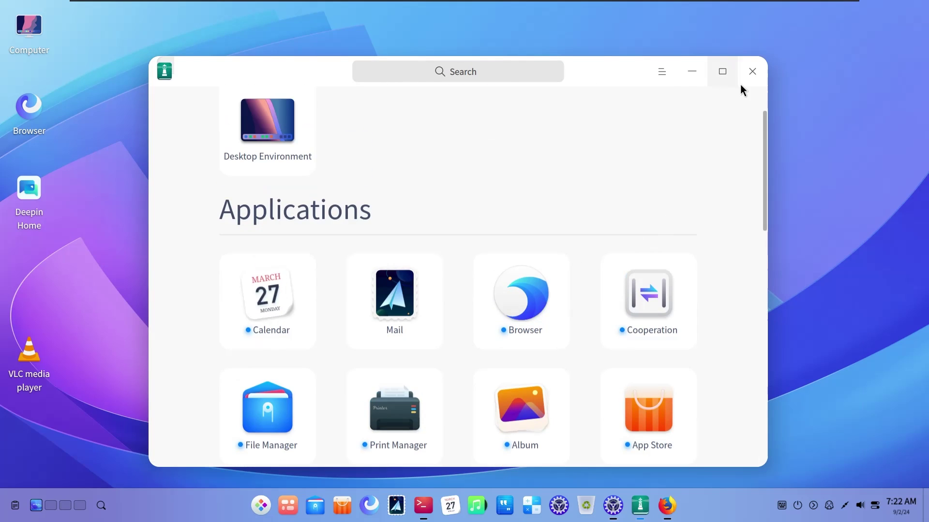
left_click(741, 84)
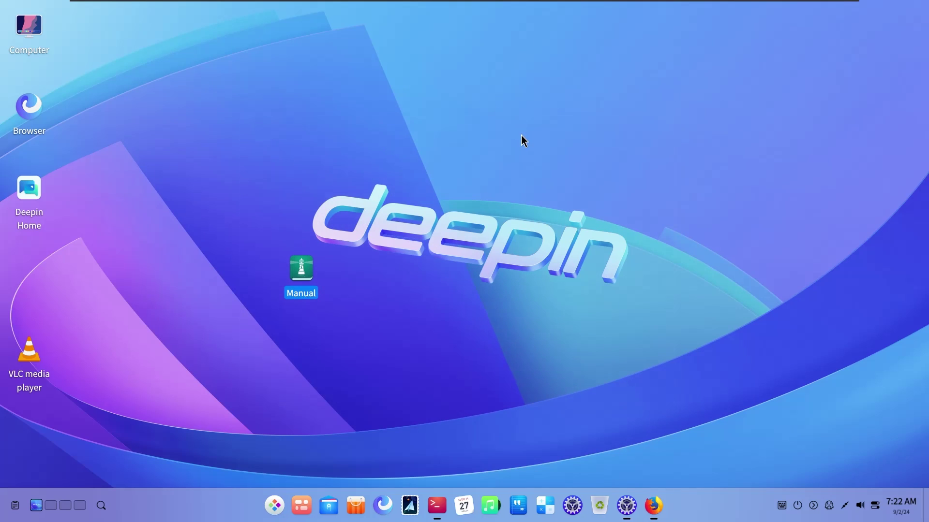
Open Display Settings from the desktop menu and reach Personalization's Dock and desktop page
right_click(521, 141)
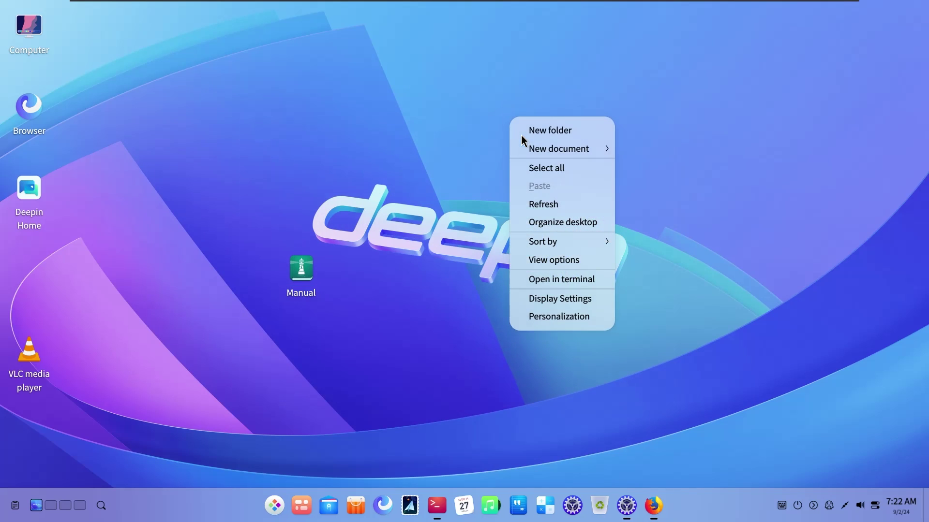
left_click(567, 299)
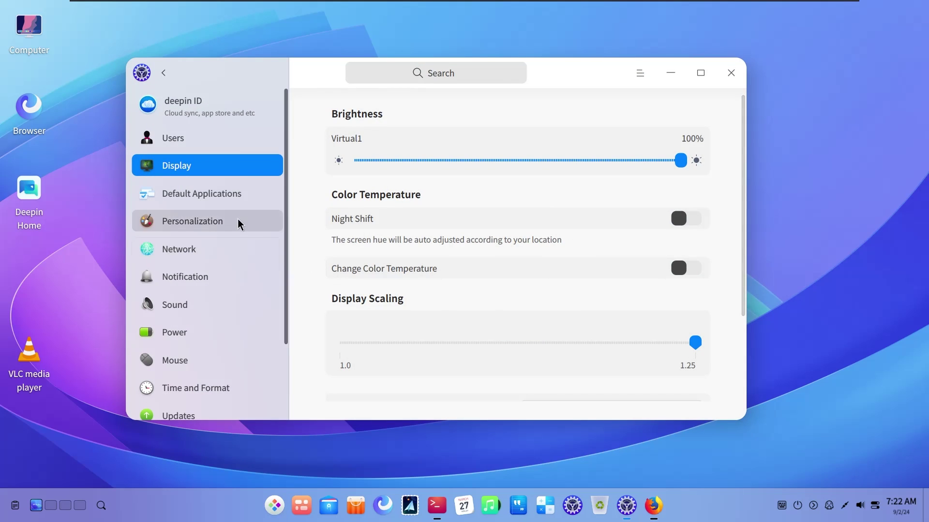
left_click(240, 224)
left_click(230, 169)
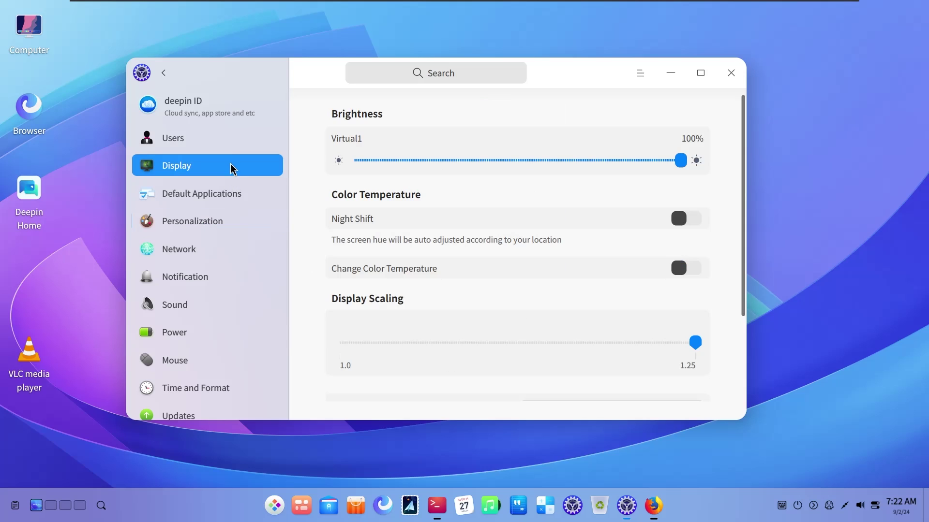
left_click(220, 203)
left_click(208, 218)
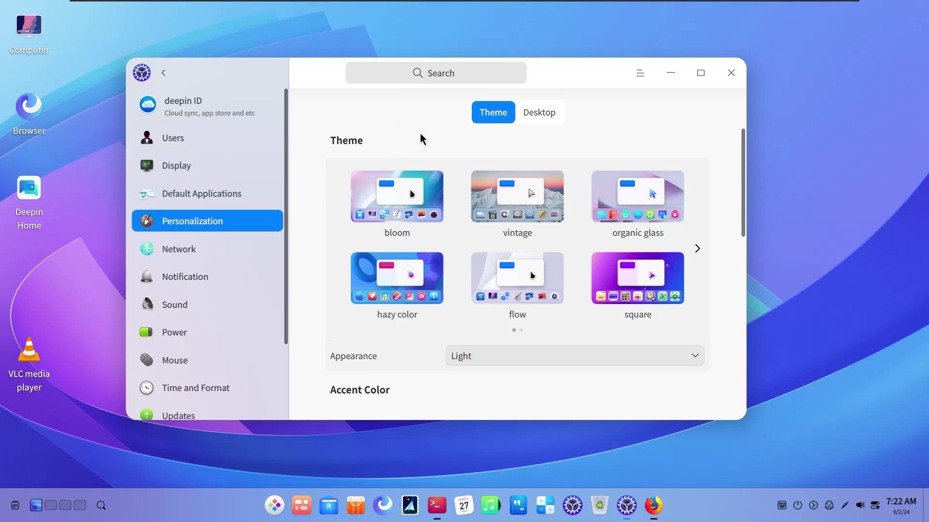
left_click(555, 121)
left_click_drag(741, 197, 724, 154)
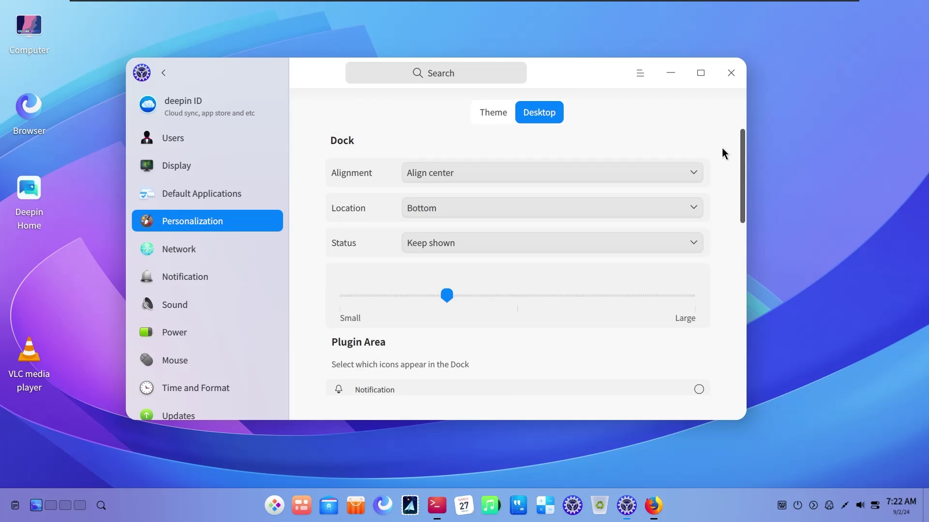
On workspace 2, drag the Manual shortcut below Deepin Home, then return to workspace 1
left_click(302, 505)
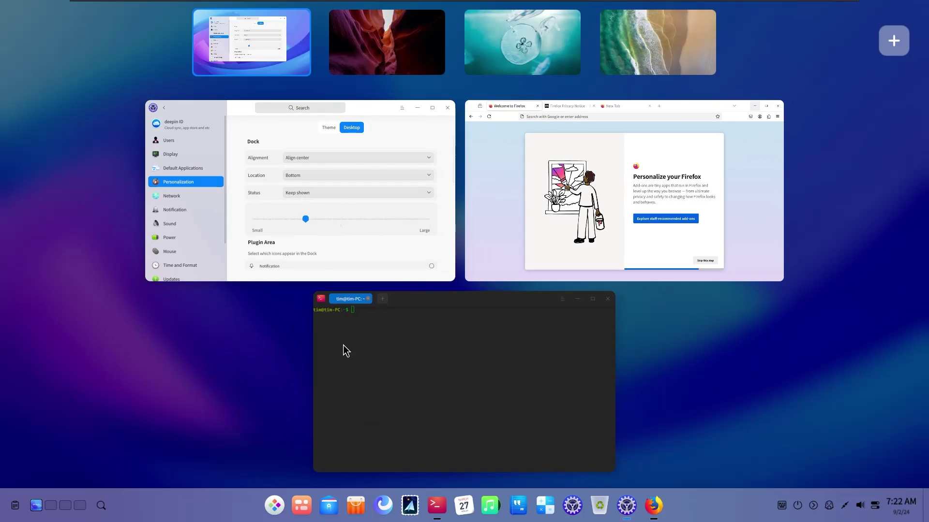
left_click(288, 19)
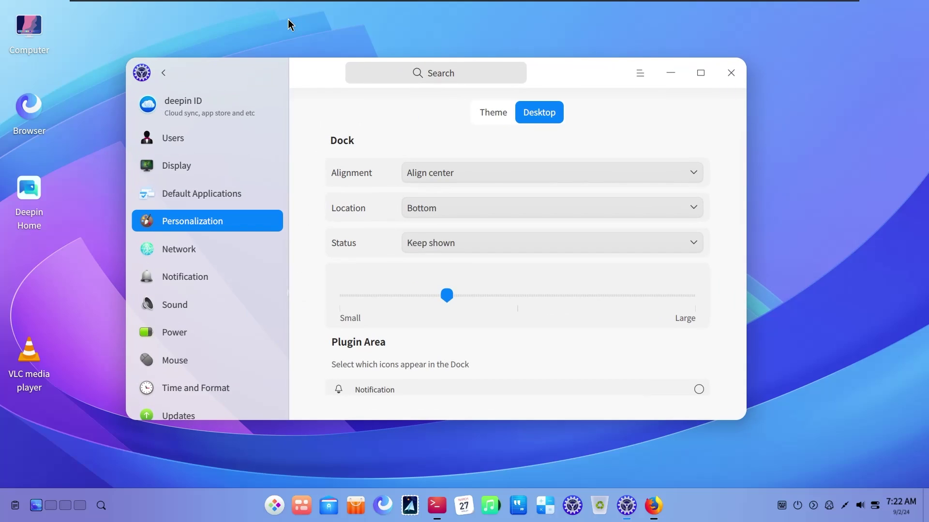
left_click(301, 506)
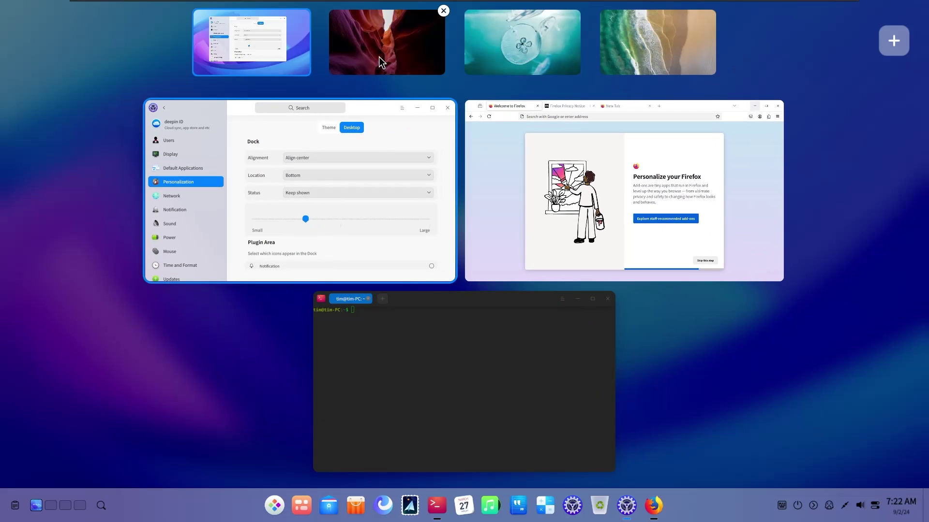
left_click(394, 21)
left_click_drag(291, 274, 22, 274)
left_click(296, 509)
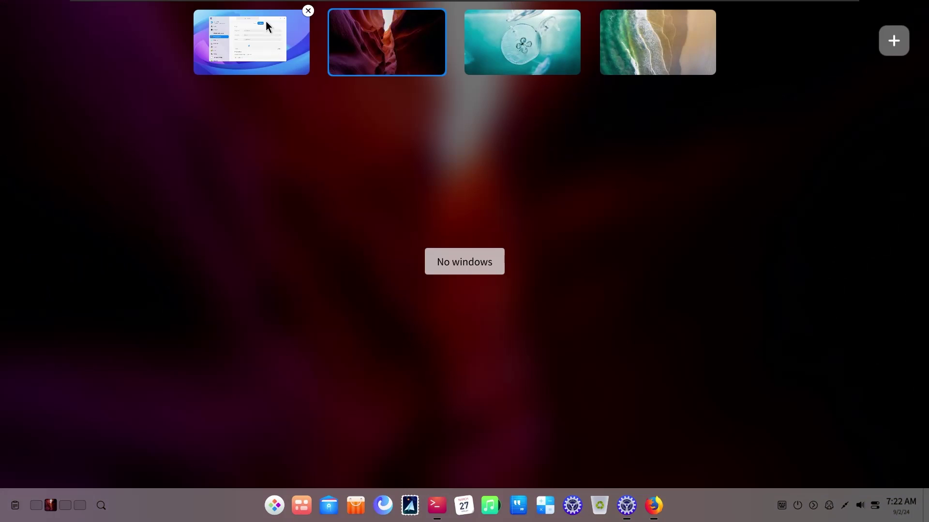
left_click(262, 53)
left_click(306, 182)
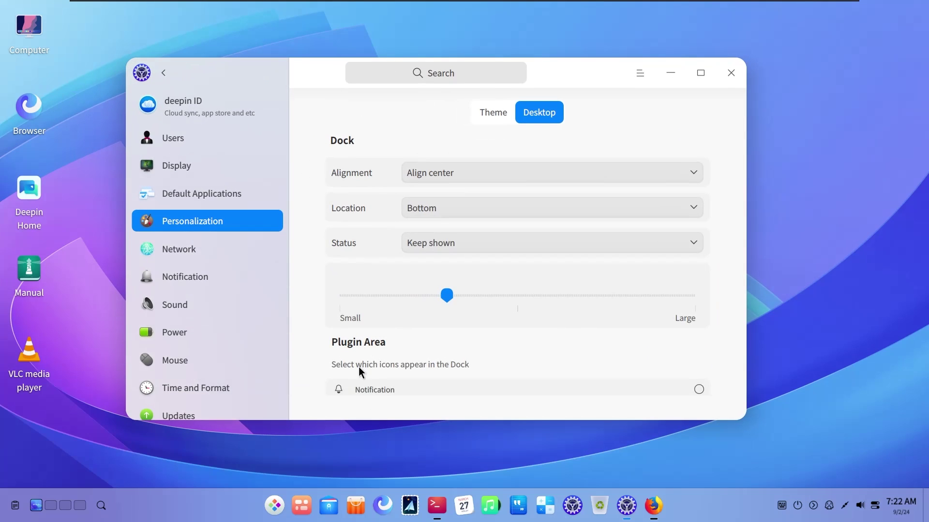
Return to the Control Center home grid and open the Personalization Theme page
scroll(238, 302, "down", 3)
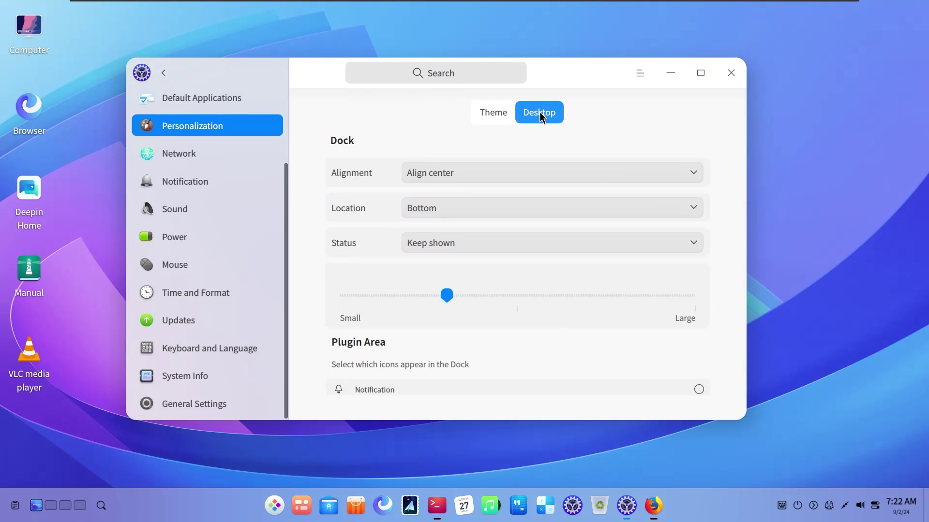
scroll(715, 203, "down", 3)
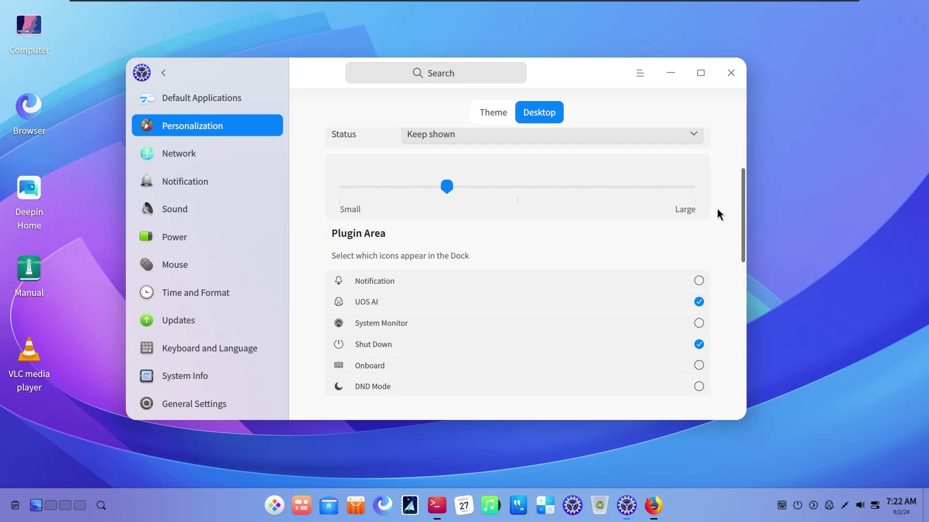
scroll(716, 208, "up", 3)
scroll(720, 213, "down", 6)
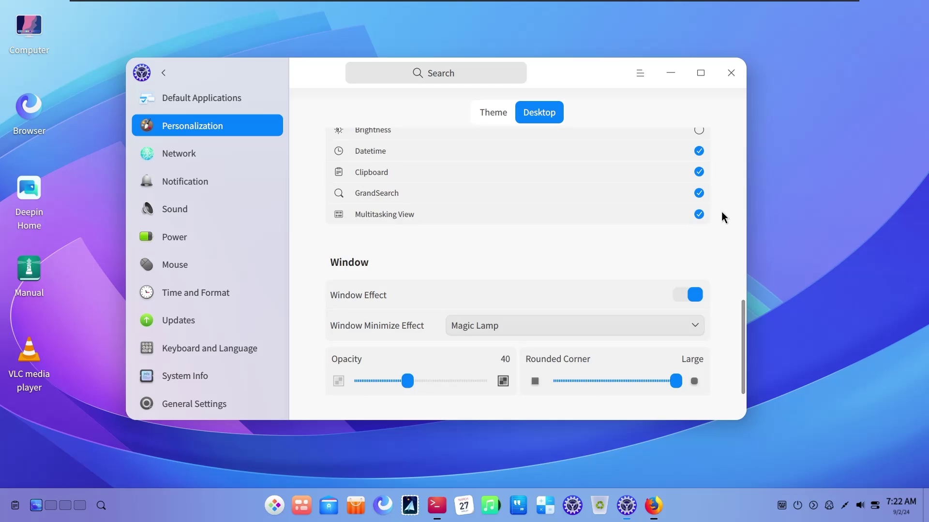
scroll(721, 211, "up", 10)
left_click(162, 72)
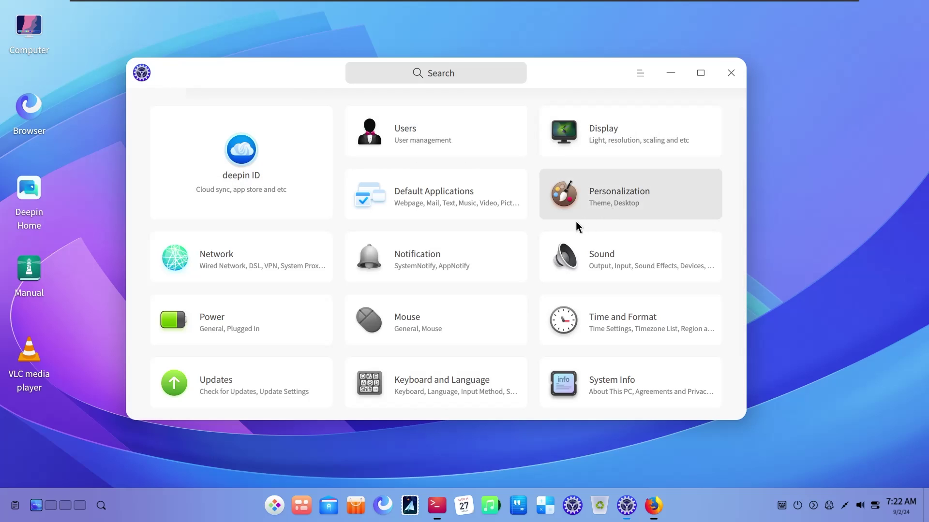
scroll(654, 189, "down", 2)
scroll(654, 189, "up", 2)
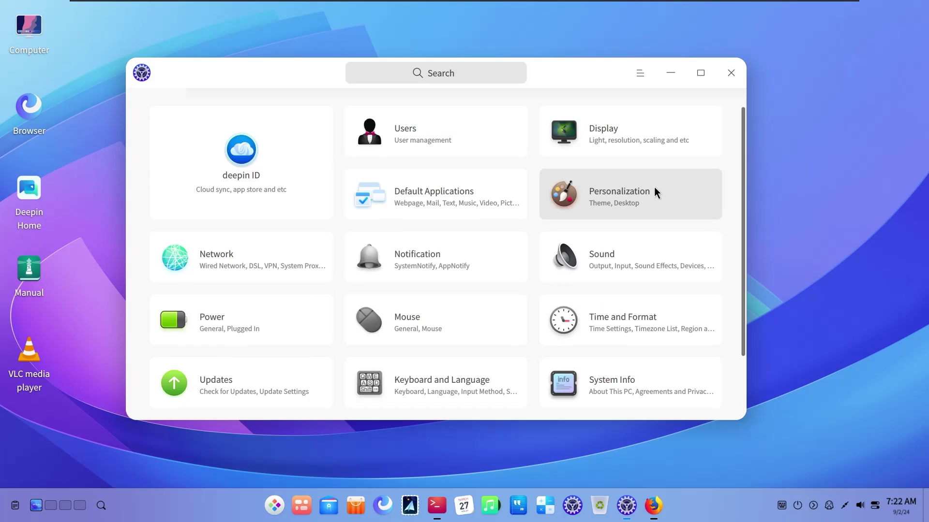
left_click(654, 189)
scroll(655, 192, "down", 3)
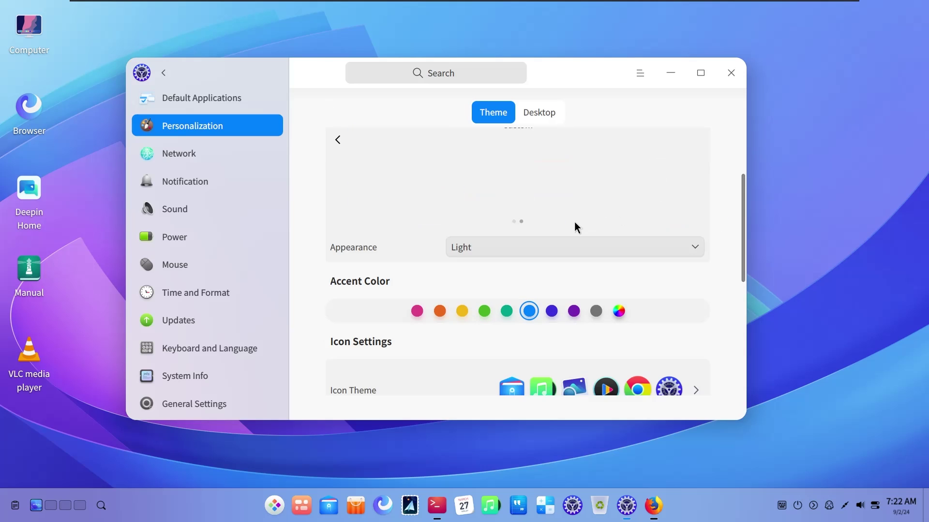
Set a custom green accent colour using the Select Color picker
left_click(620, 312)
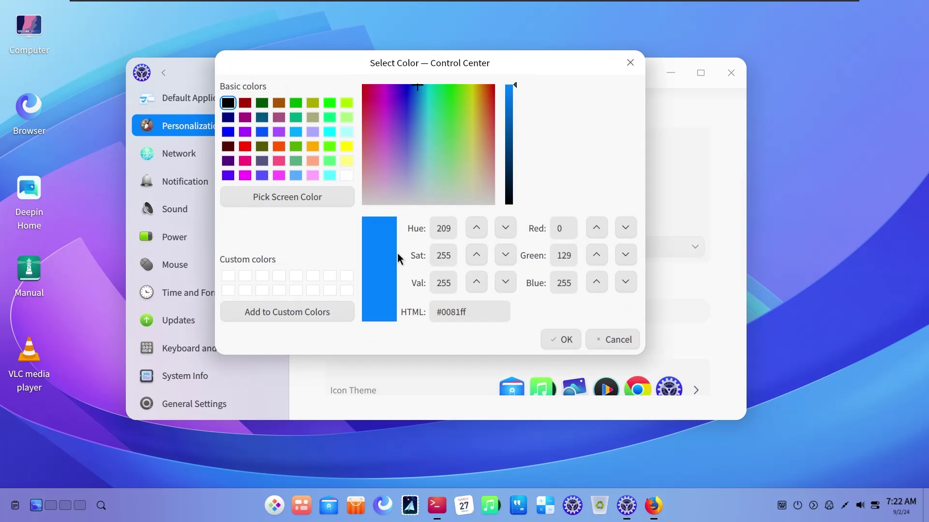
left_click(297, 148)
left_click(559, 339)
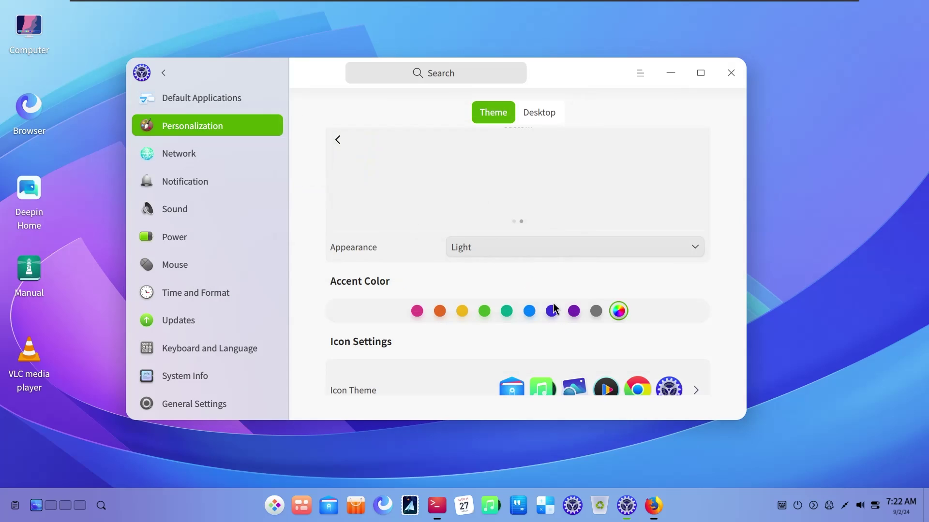
scroll(542, 285, "down", 5)
scroll(500, 268, "up", 8)
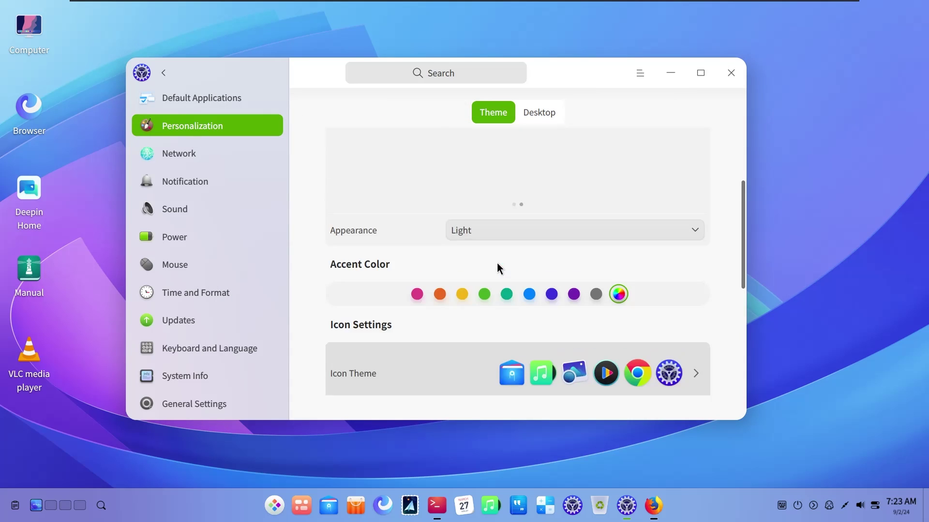
Browse the next page of themes, then switch to the Dock and desktop settings
left_click(692, 243)
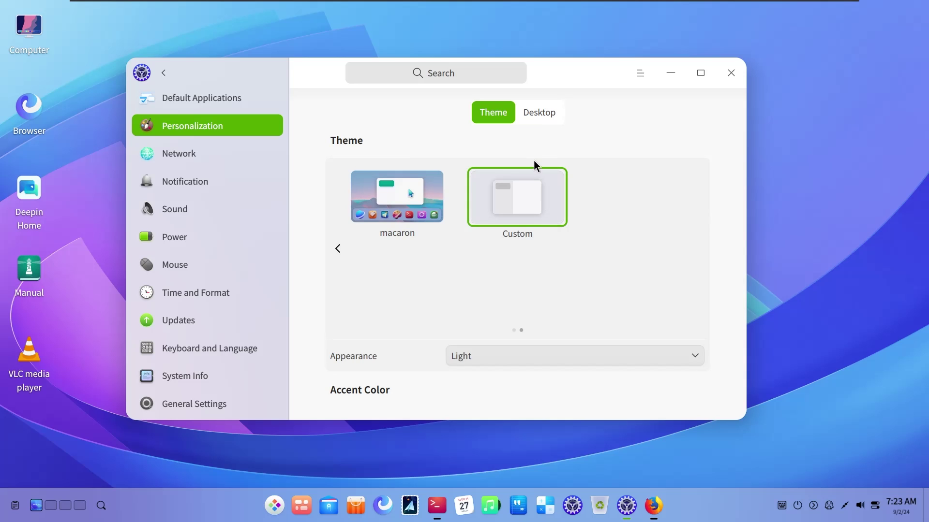
scroll(570, 251, "down", 3)
scroll(569, 251, "up", 2)
scroll(570, 251, "down", 4)
scroll(570, 251, "up", 5)
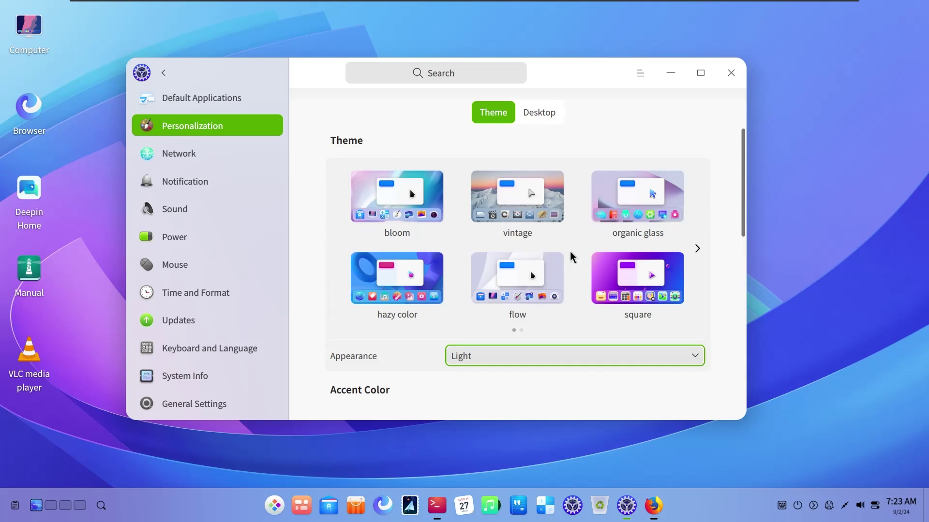
left_click(544, 116)
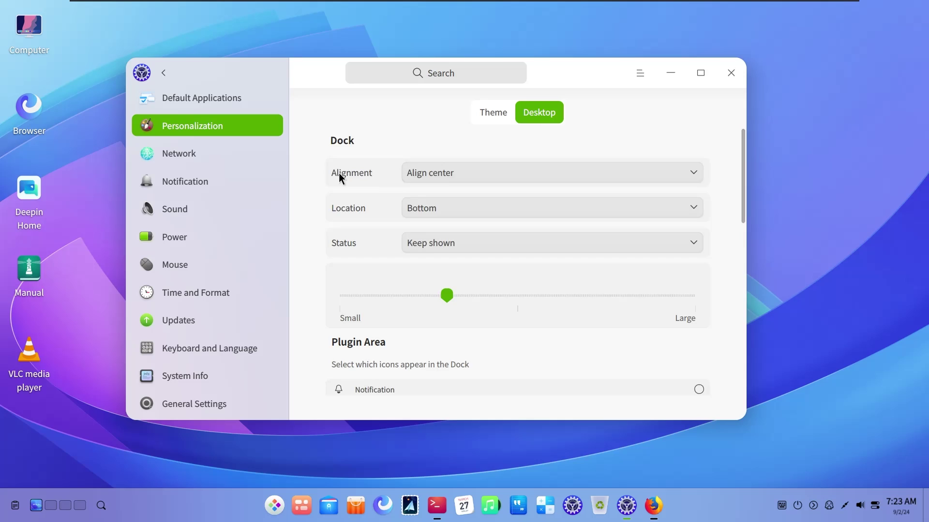
scroll(339, 173, "down", 8)
scroll(339, 174, "up", 5)
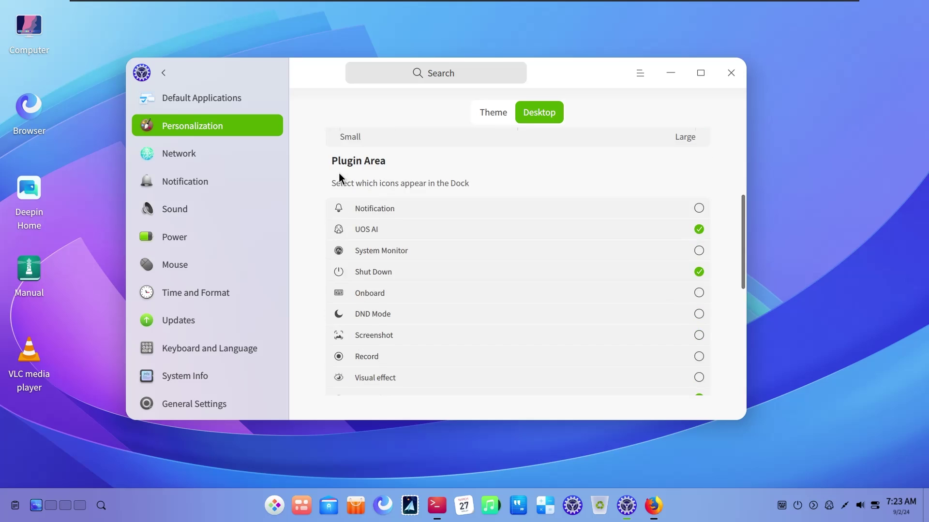
scroll(339, 174, "up", 3)
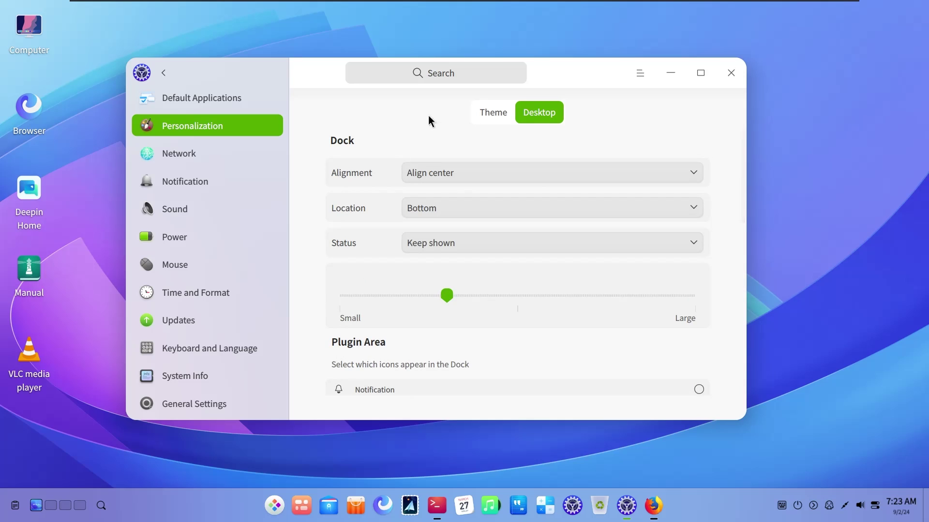
left_click(671, 73)
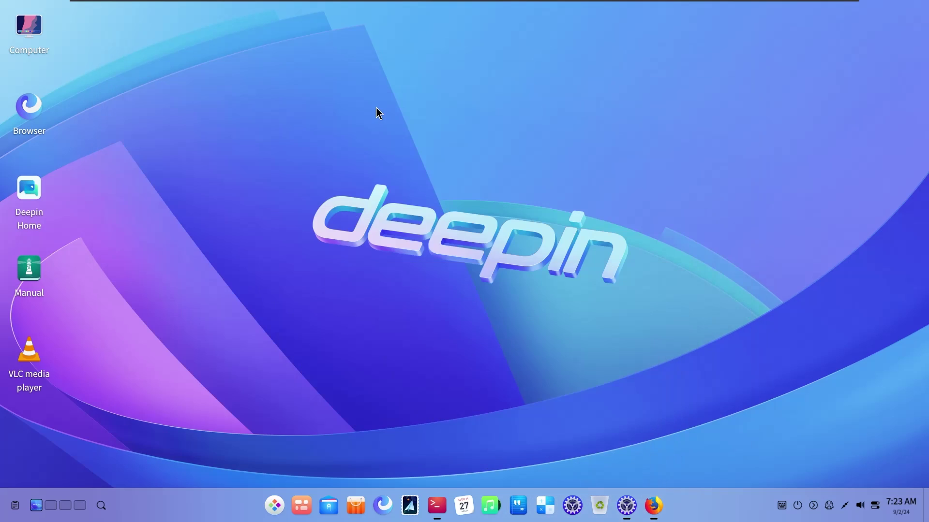
right_click(376, 107)
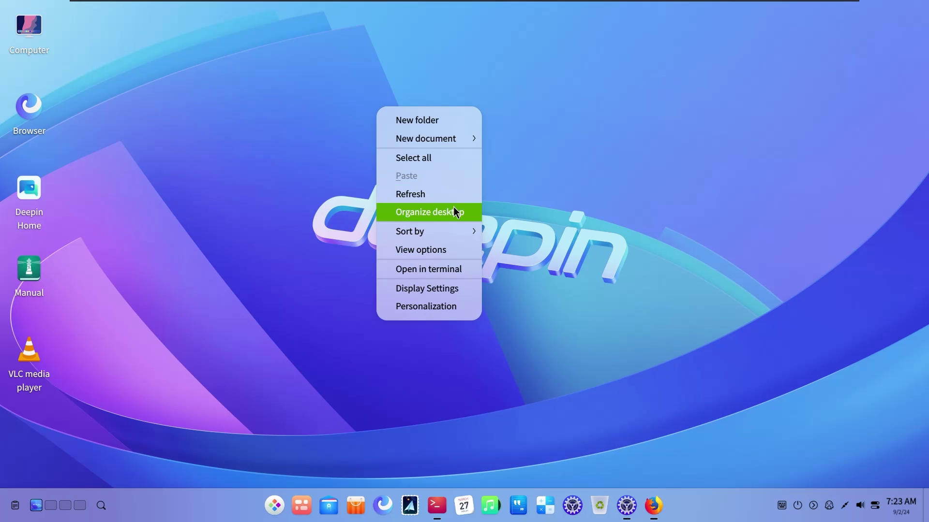
left_click(457, 250)
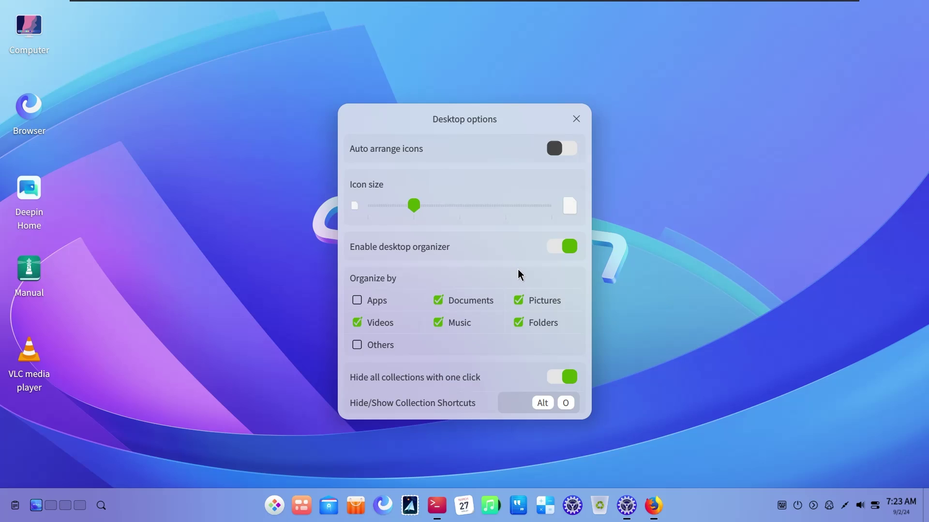
left_click(576, 119)
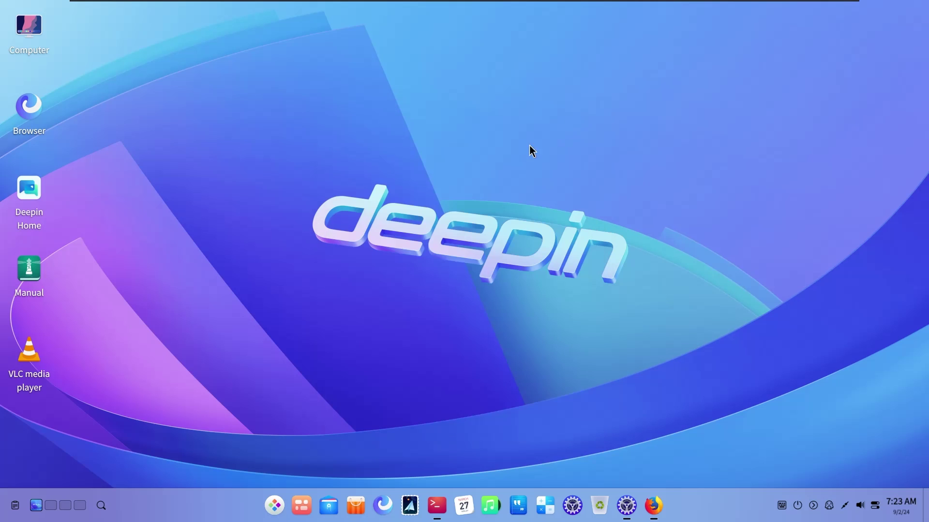
Search for 'h' in Grand Search and step down to preview the picture result
left_click(101, 506)
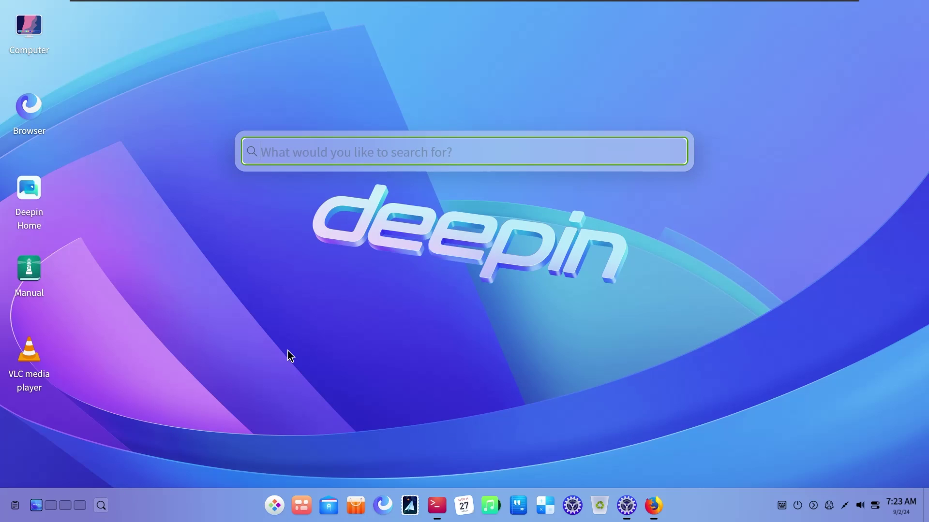
type("g")
key("BackSpace")
type("h")
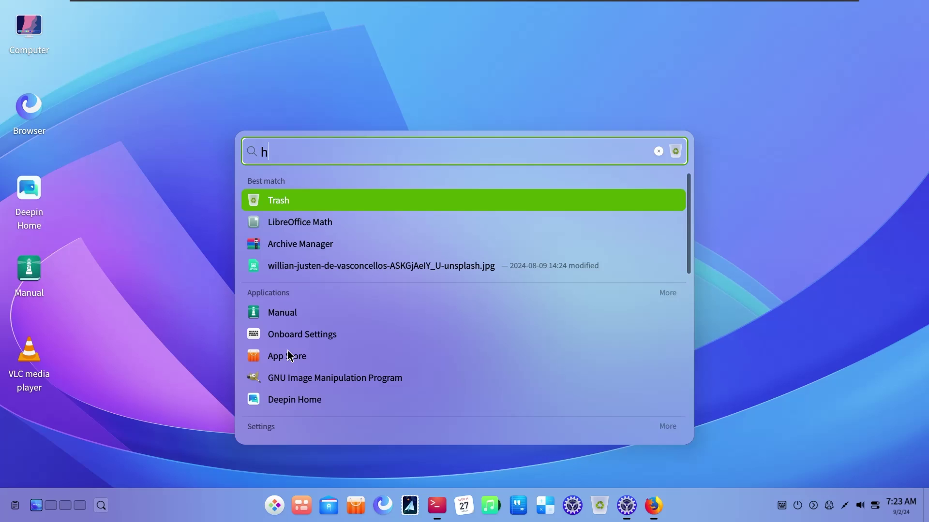
key("BackSpace")
type("h")
key("Down")
key("Down")
key("Down")
key("Down")
key("Down")
key("Down")
key("Down")
key("Down")
key("Down")
key("Down")
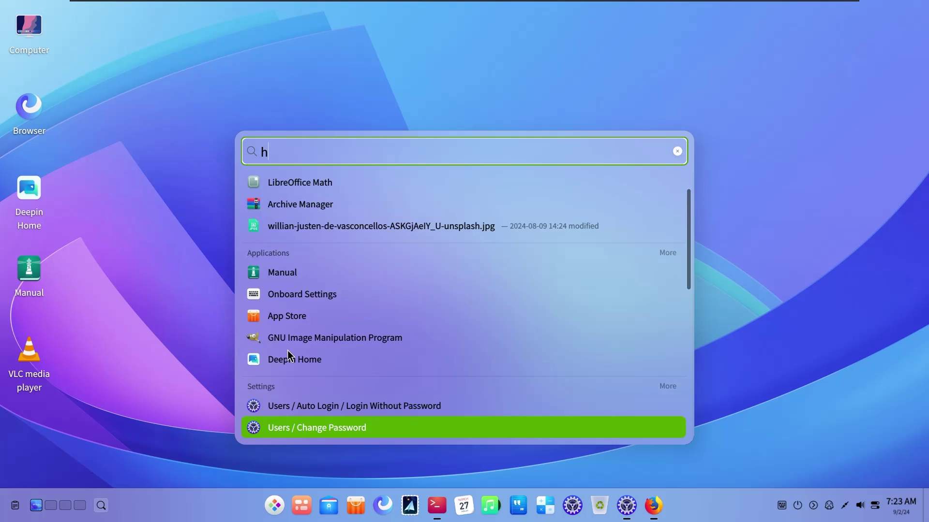
key("Down")
key("Down")
key("Down")
key("Down")
key("Down")
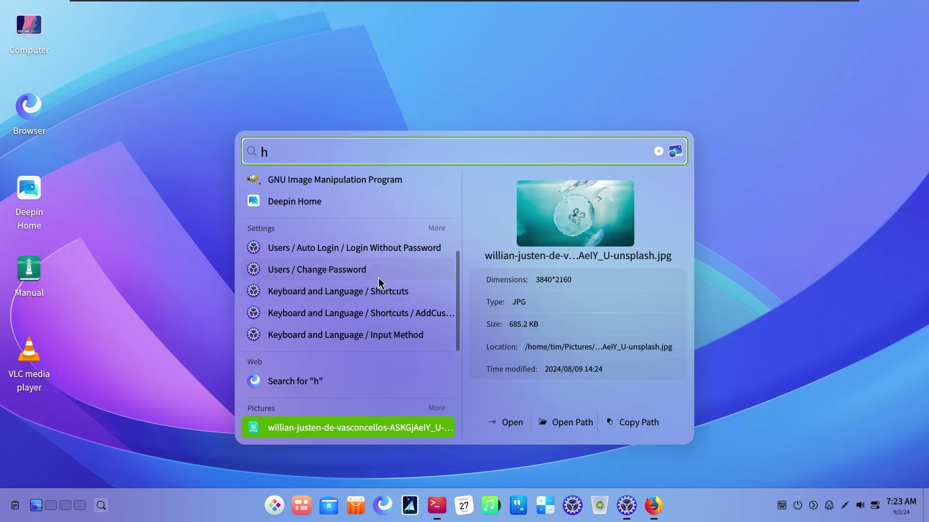
scroll(378, 278, "up", 5)
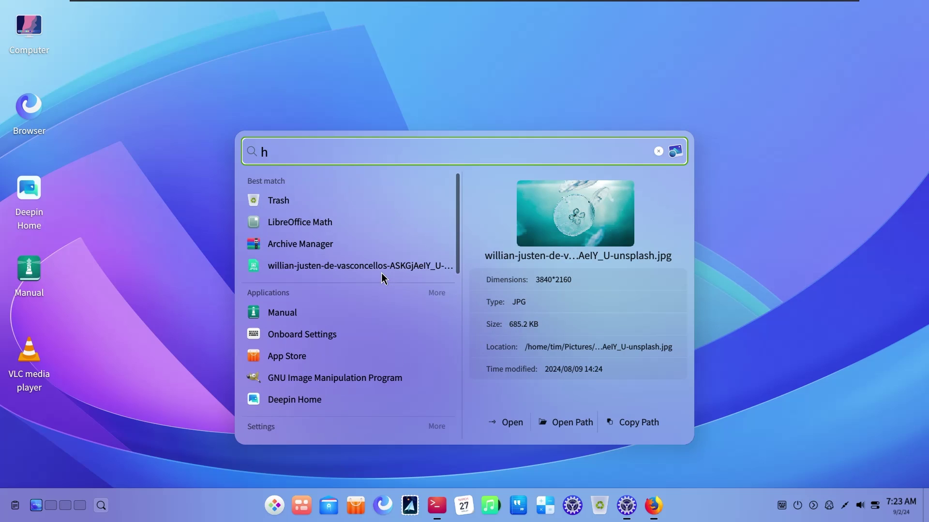
Clear the 'h' query with the × button in the search box
right_click(302, 138)
left_click(658, 152)
left_click(659, 152)
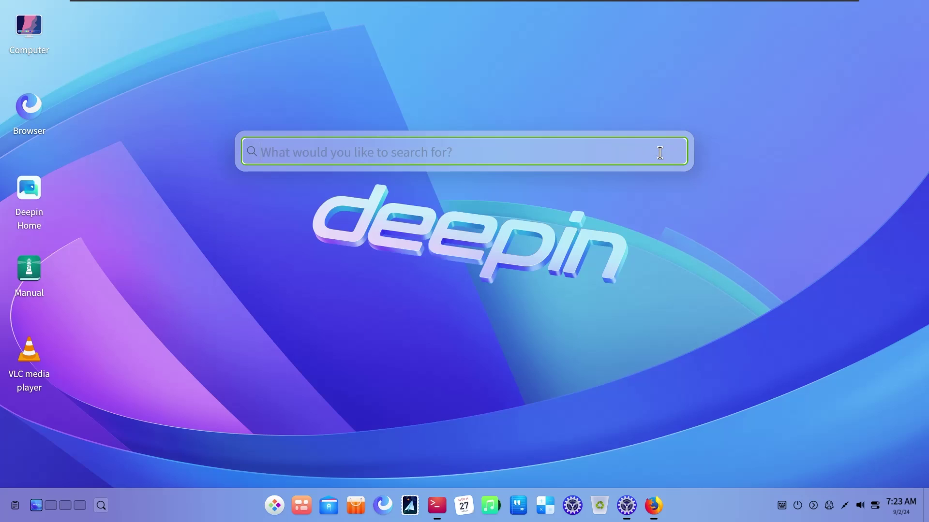
Open the clipboard history, scroll through entries like KWin, 1959 and 959, then close it
left_click(264, 194)
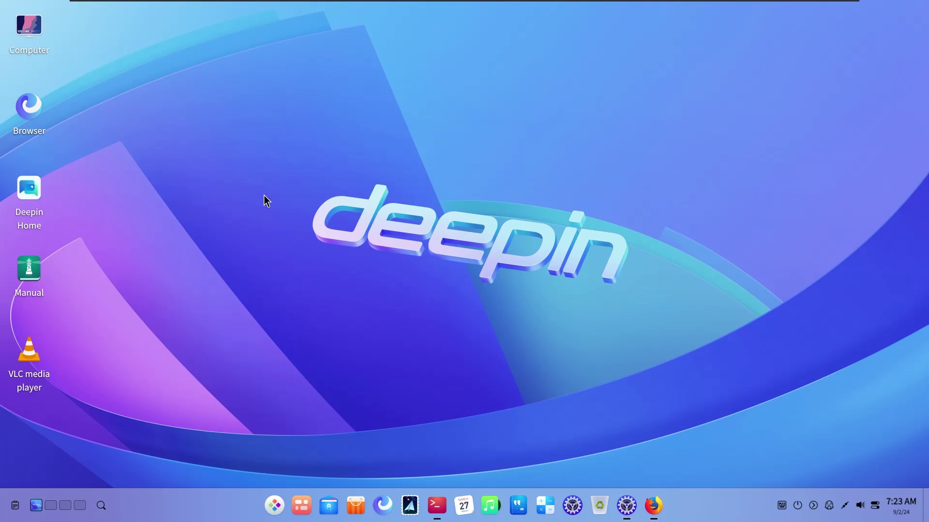
left_click(15, 506)
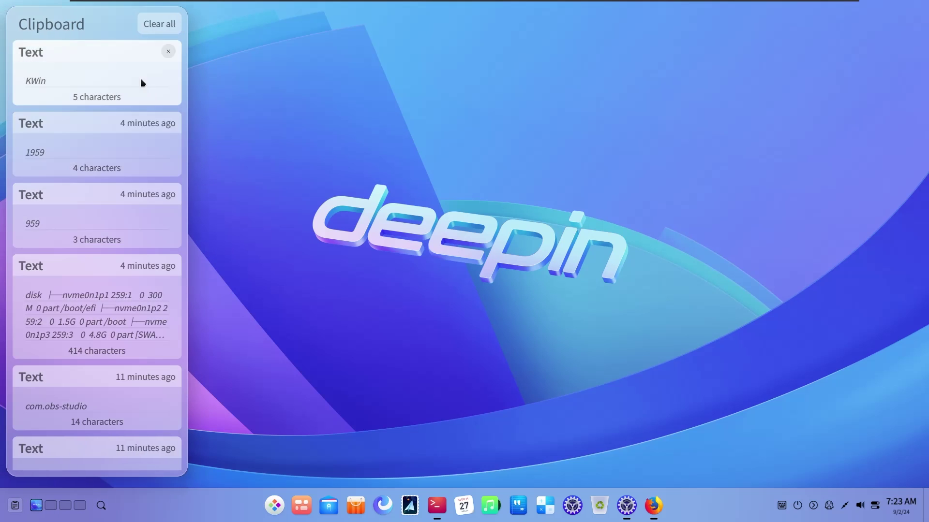
scroll(152, 319, "down", 1)
scroll(150, 316, "up", 1)
scroll(154, 321, "down", 1)
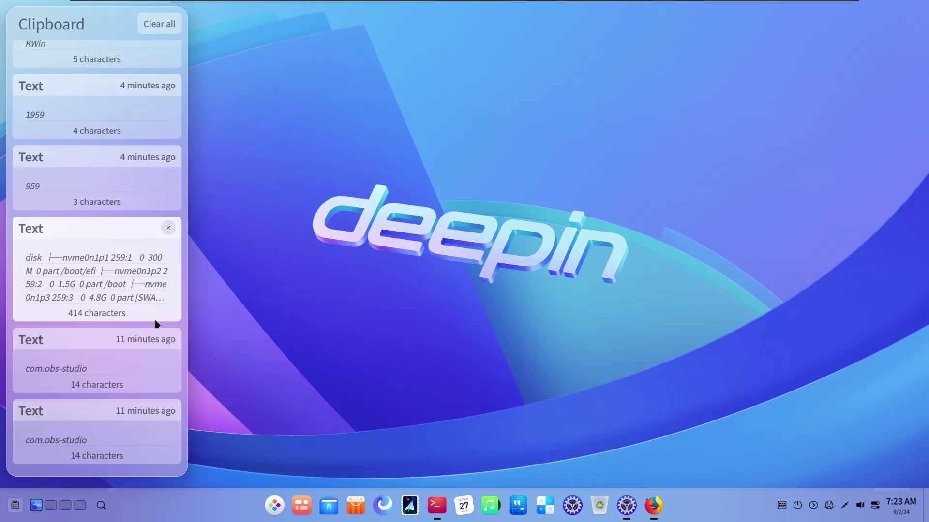
scroll(150, 271, "up", 1)
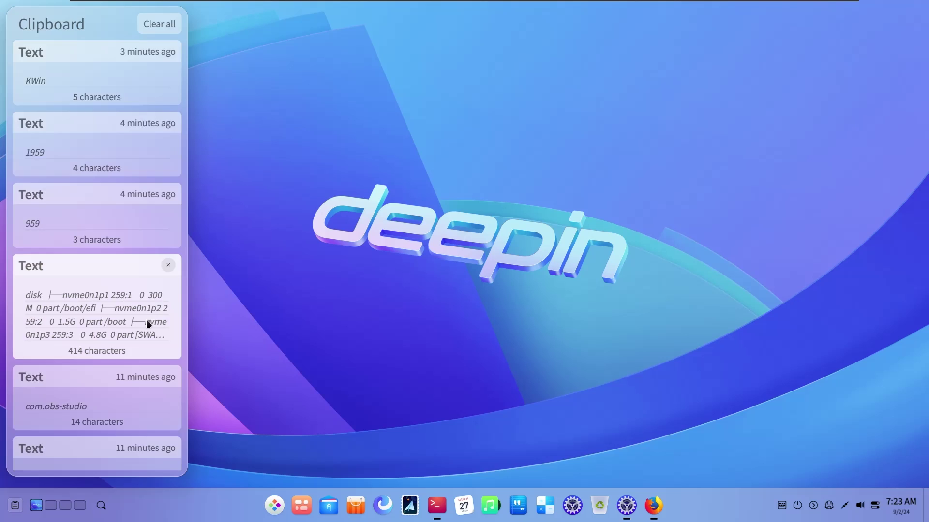
scroll(148, 324, "down", 1)
scroll(141, 400, "up", 1)
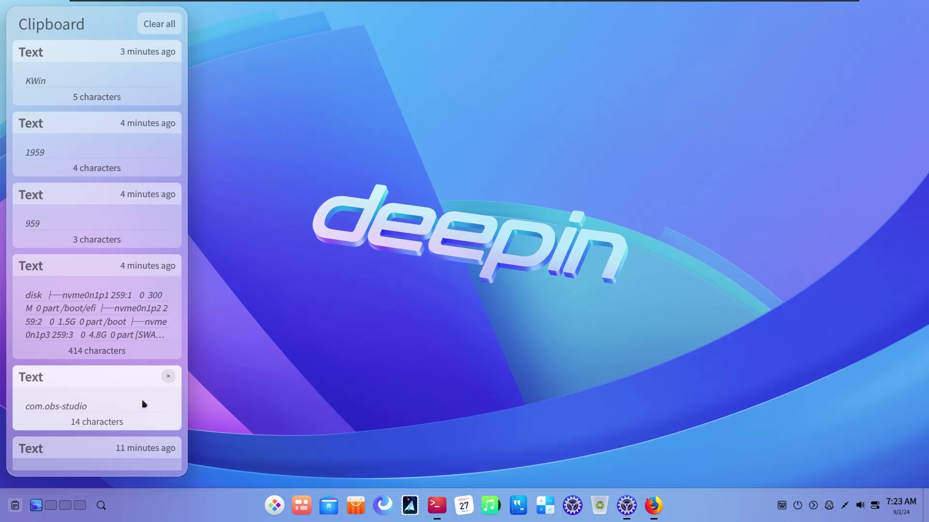
scroll(134, 386, "down", 1)
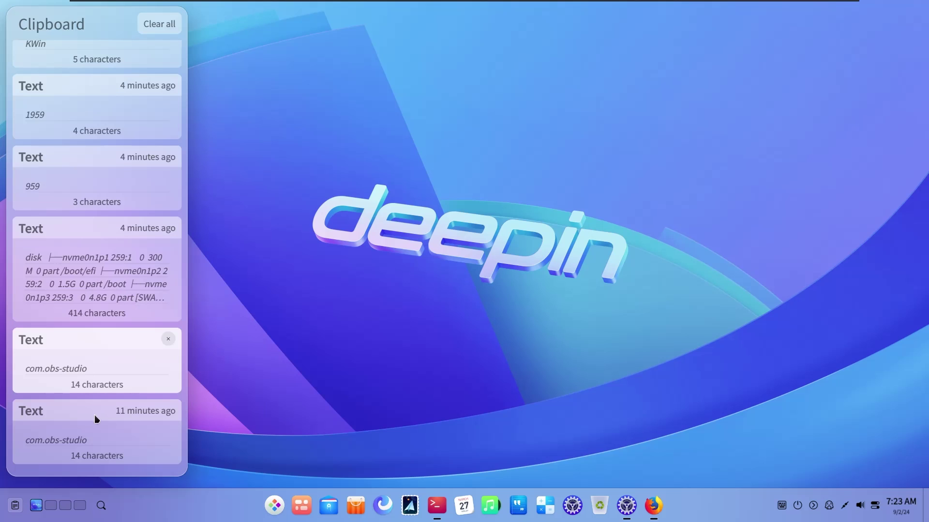
scroll(97, 271, "up", 1)
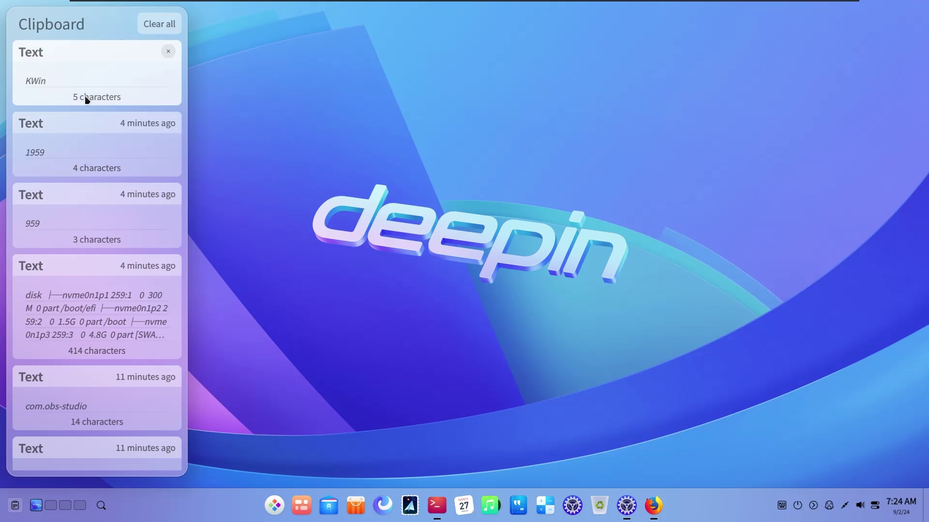
left_click(406, 349)
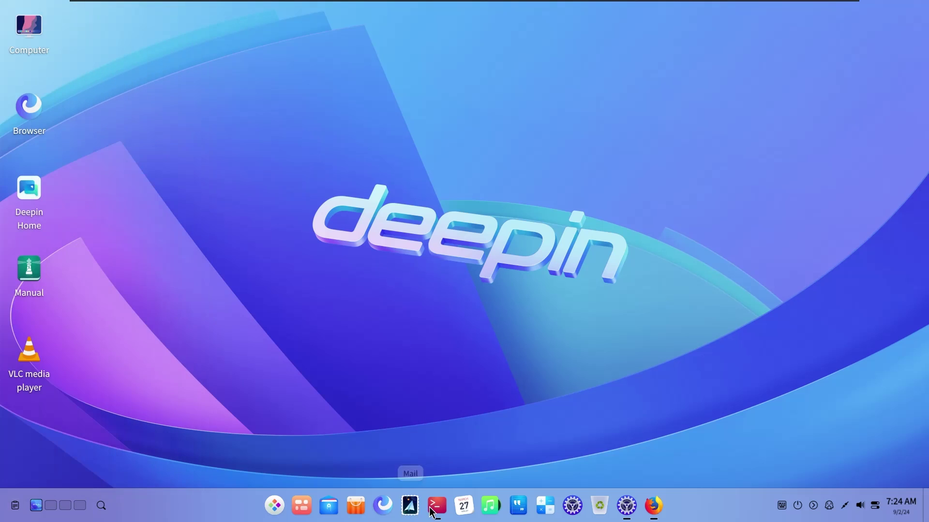
Open deepin Terminal and run neofetch to display the system summary
left_click(437, 505)
left_click(241, 90)
left_click(200, 91)
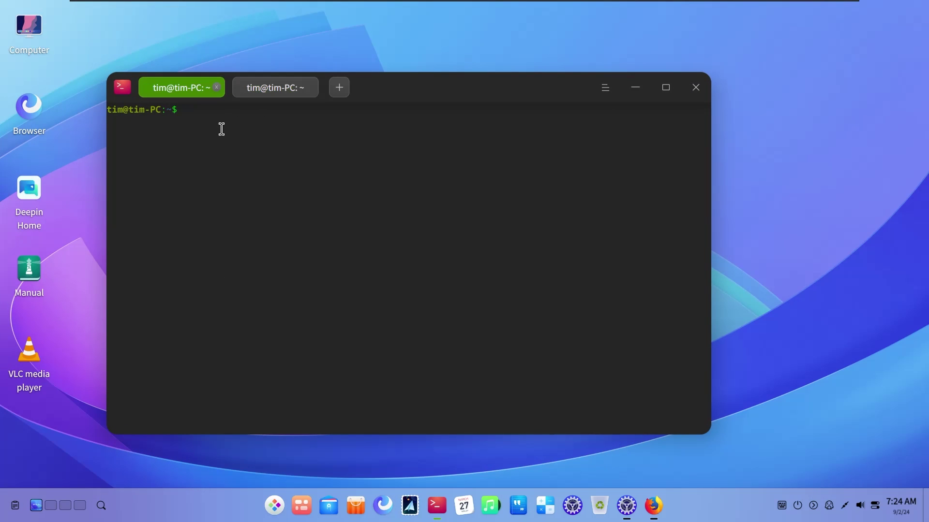
type("neofetch")
key("Return")
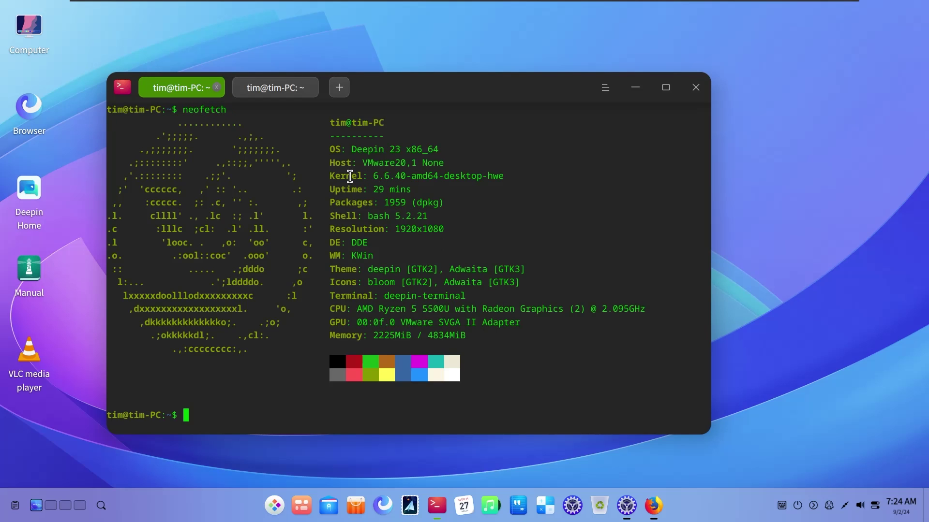
Copy the neofetch Kernel line and confirm it appears in the clipboard history
left_click_drag(337, 176, 524, 180)
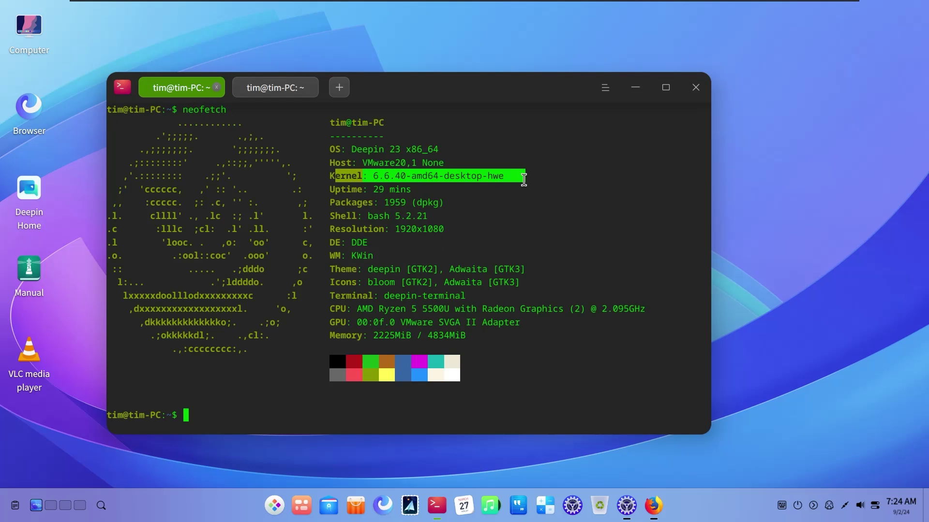
right_click(467, 179)
left_click(438, 269)
left_click(15, 505)
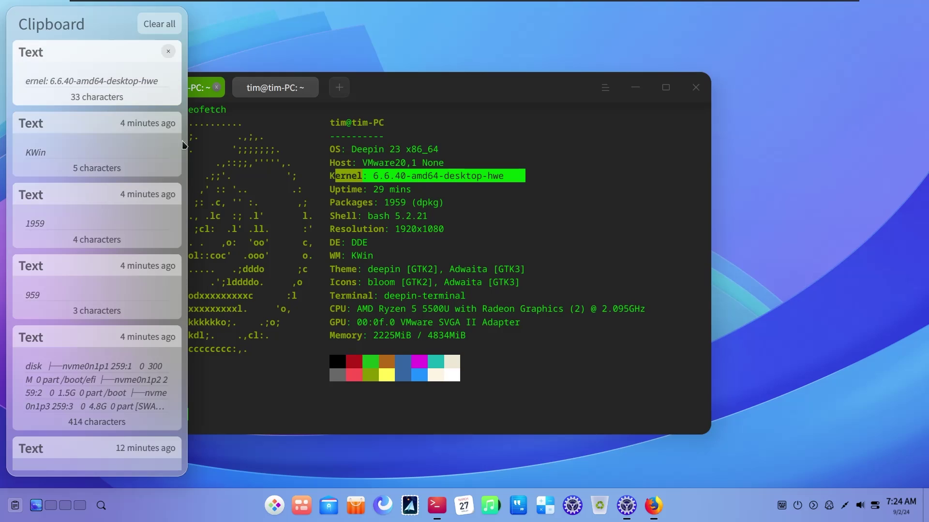
left_click(344, 156)
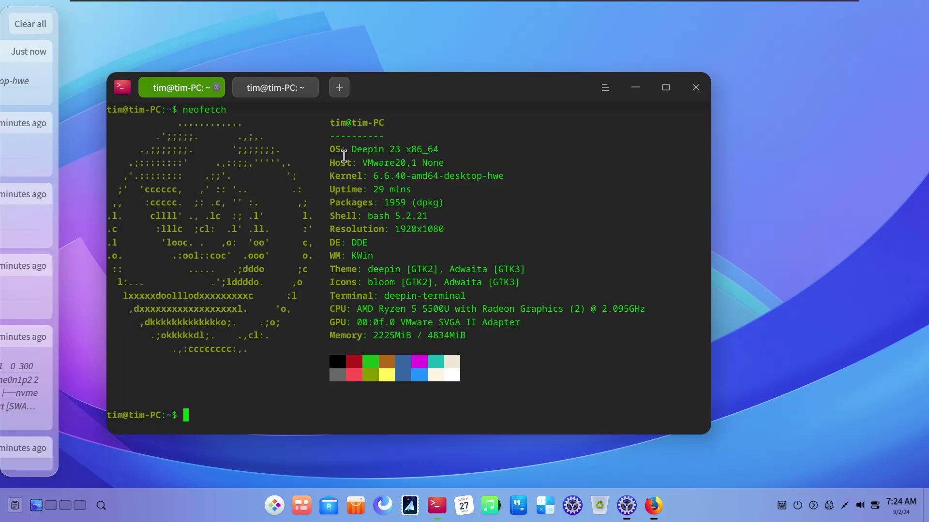
Select the Uptime through Memory lines, recheck the clipboard history, then minimize Terminal
left_click_drag(167, 190, 416, 336)
left_click(14, 505)
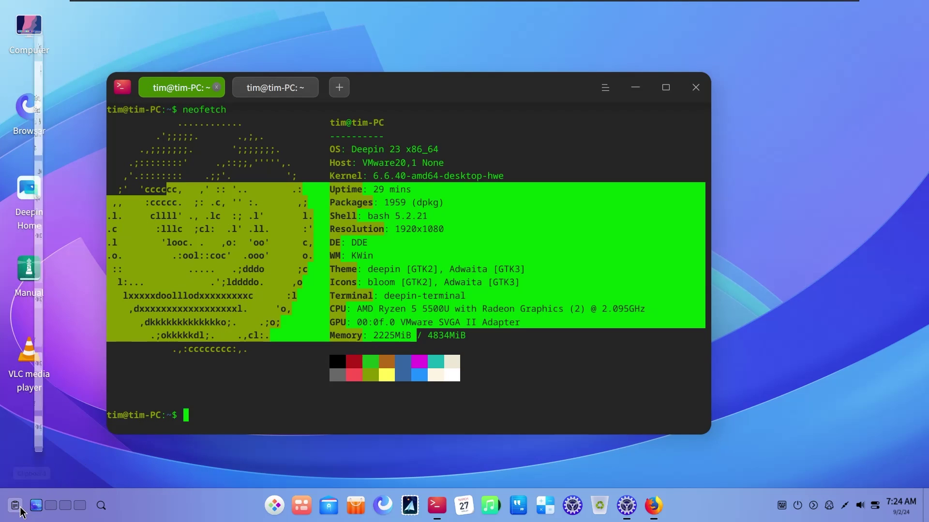
left_click(352, 137)
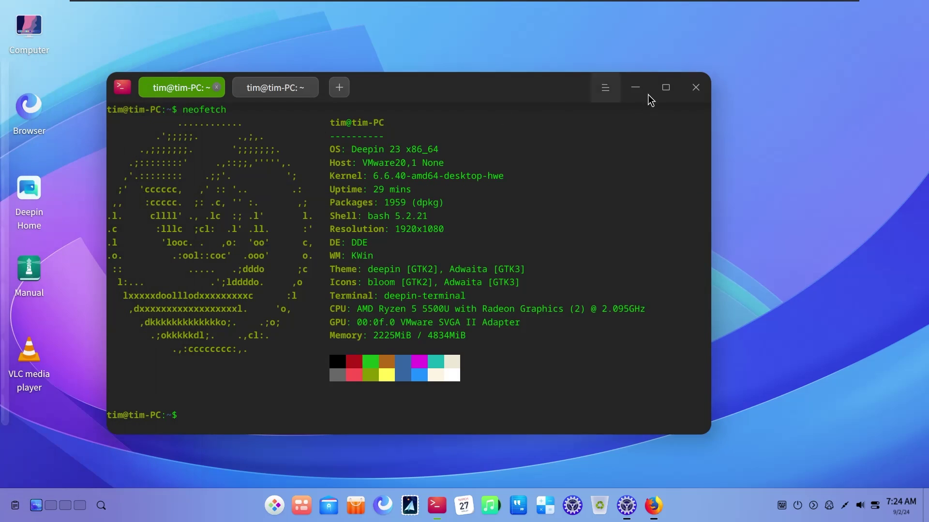
left_click(635, 87)
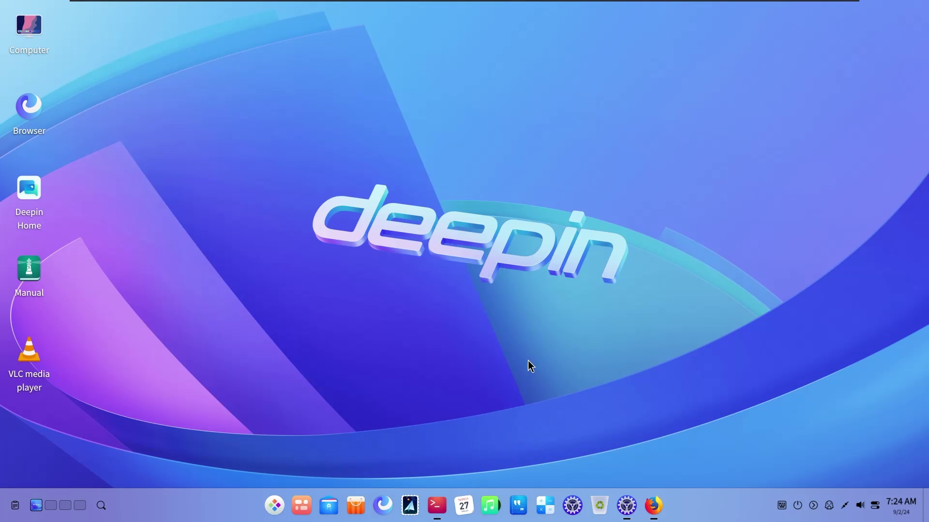
Glance at the desktop menu, then view today's date in the taskbar clock's month calendar
right_click(378, 234)
left_click(714, 423)
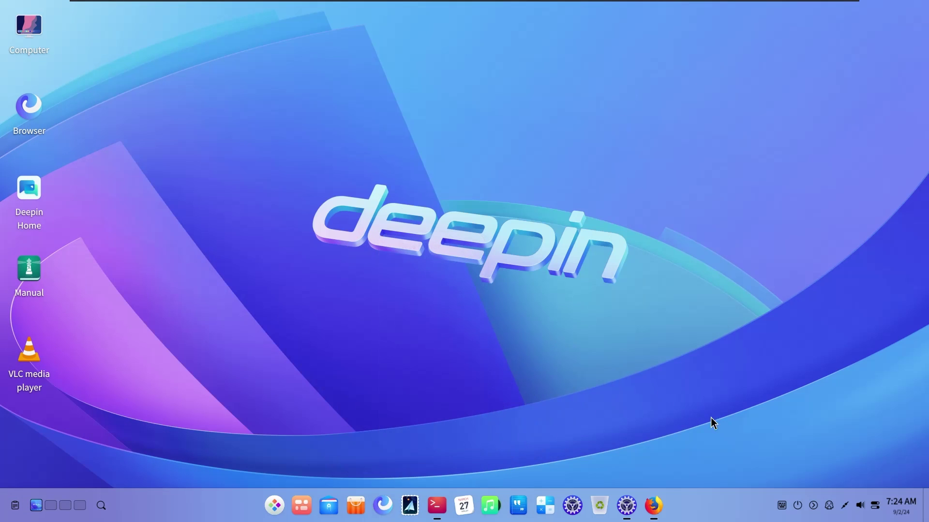
left_click(897, 504)
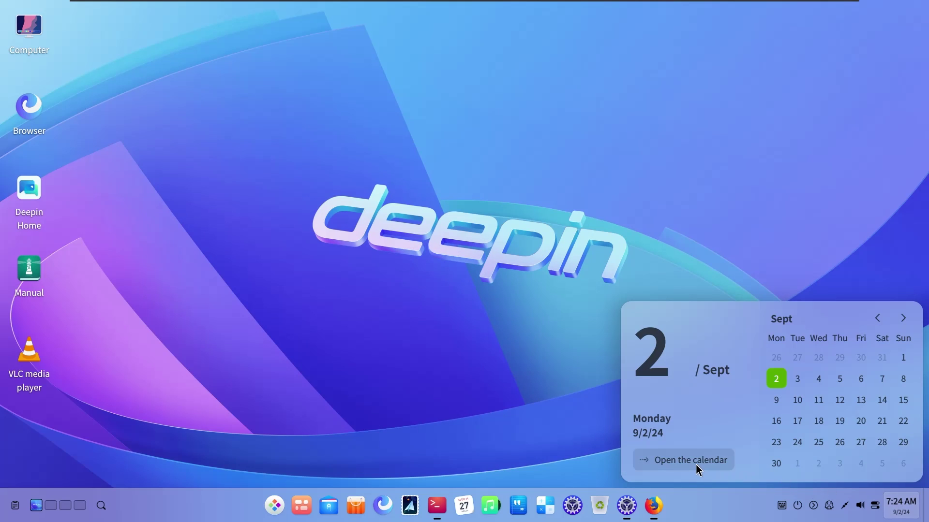
left_click(514, 400)
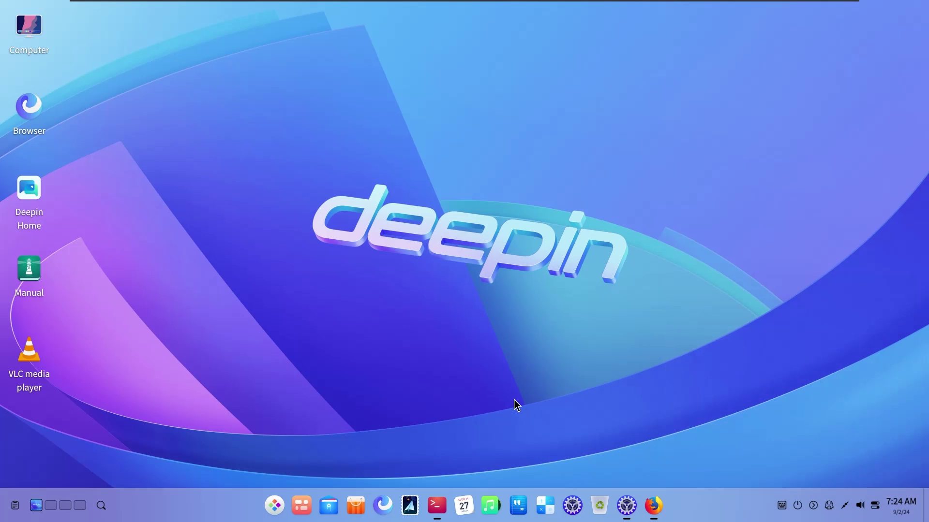
Launch Calendar showing September 2024, nudge its window right and down, then minimize it
left_click(275, 507)
left_click(275, 507)
right_click(275, 507)
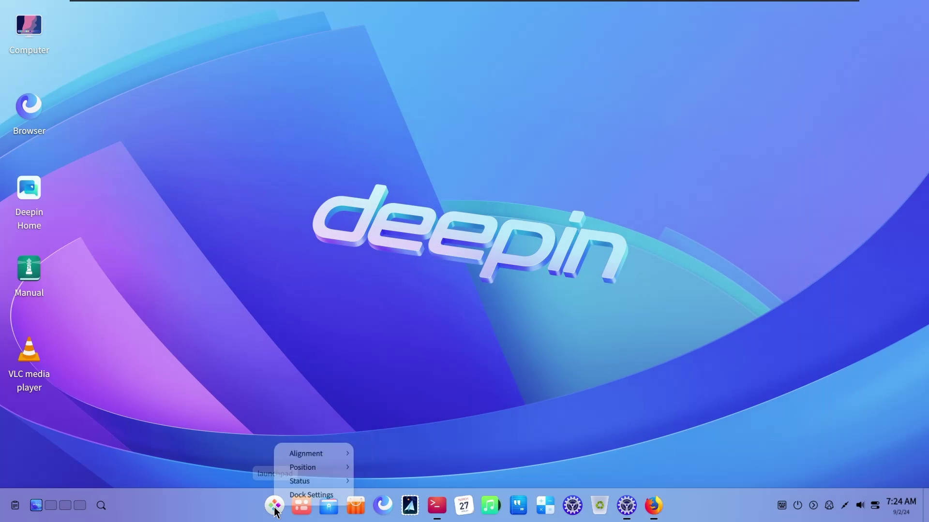
mouse_move(334, 475)
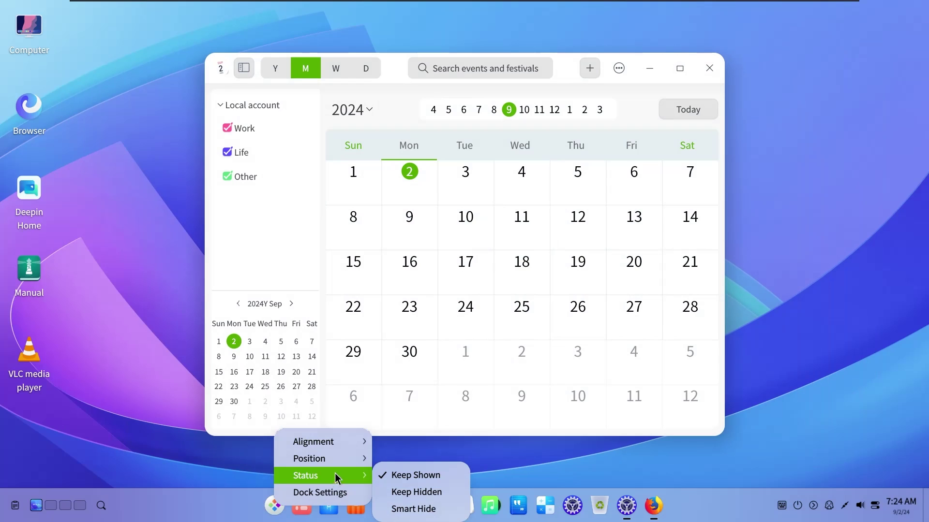
left_click(301, 205)
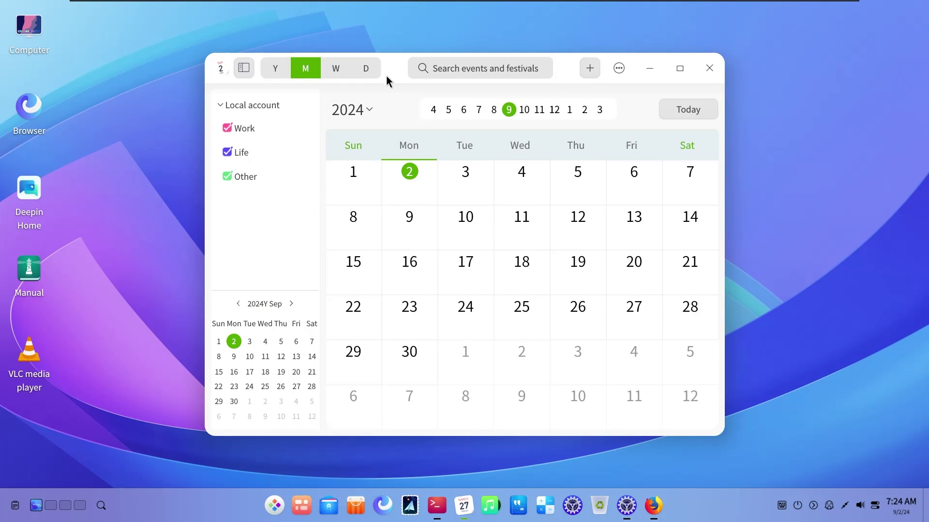
left_click_drag(386, 75, 464, 86)
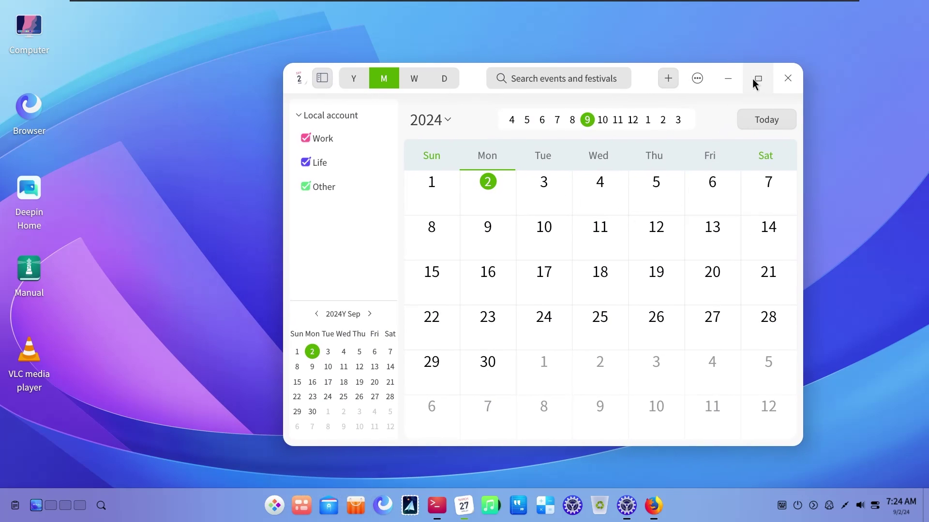
left_click(728, 78)
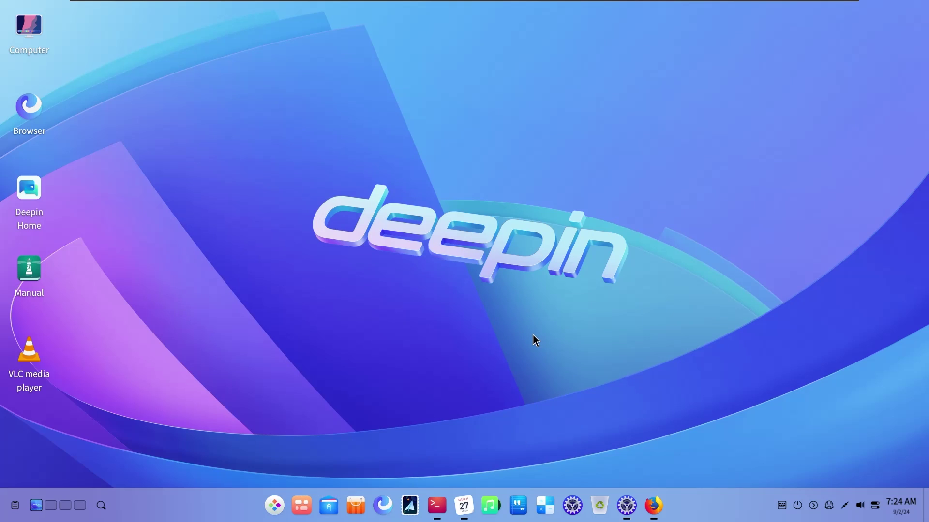